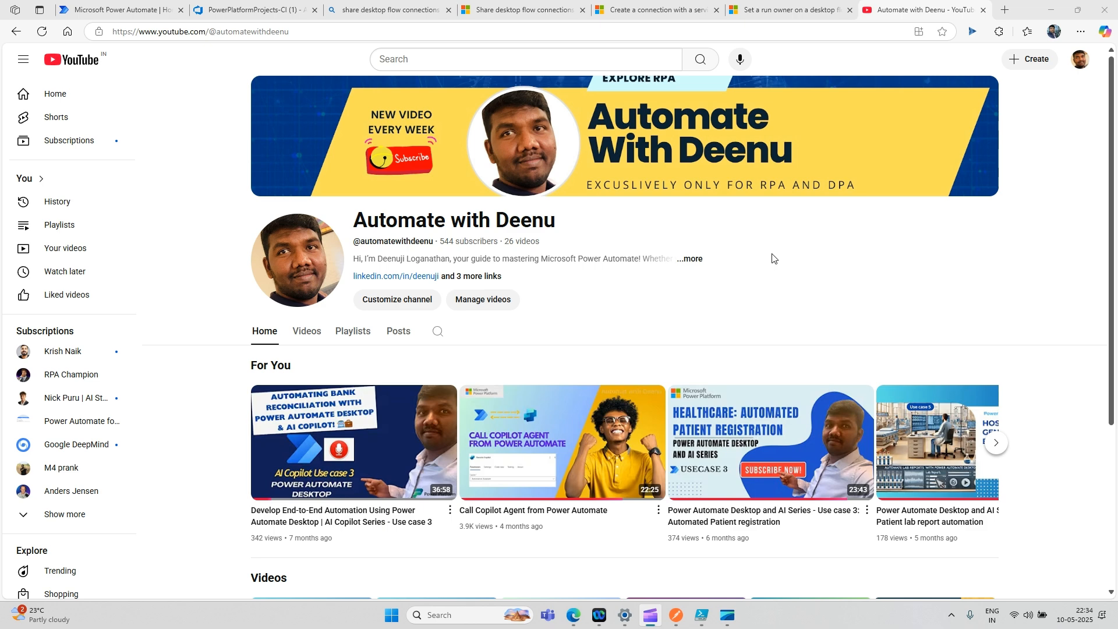
- Review the 'Create a connection with a service principal' article, then return to the Power Automate home tab
click(653, 13)
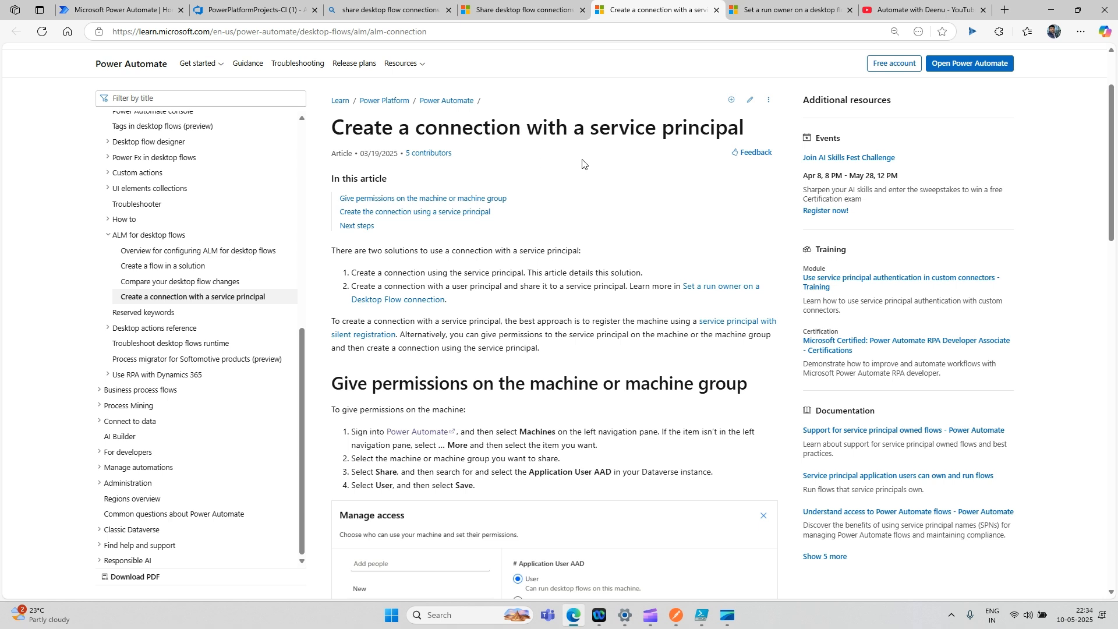
click(131, 13)
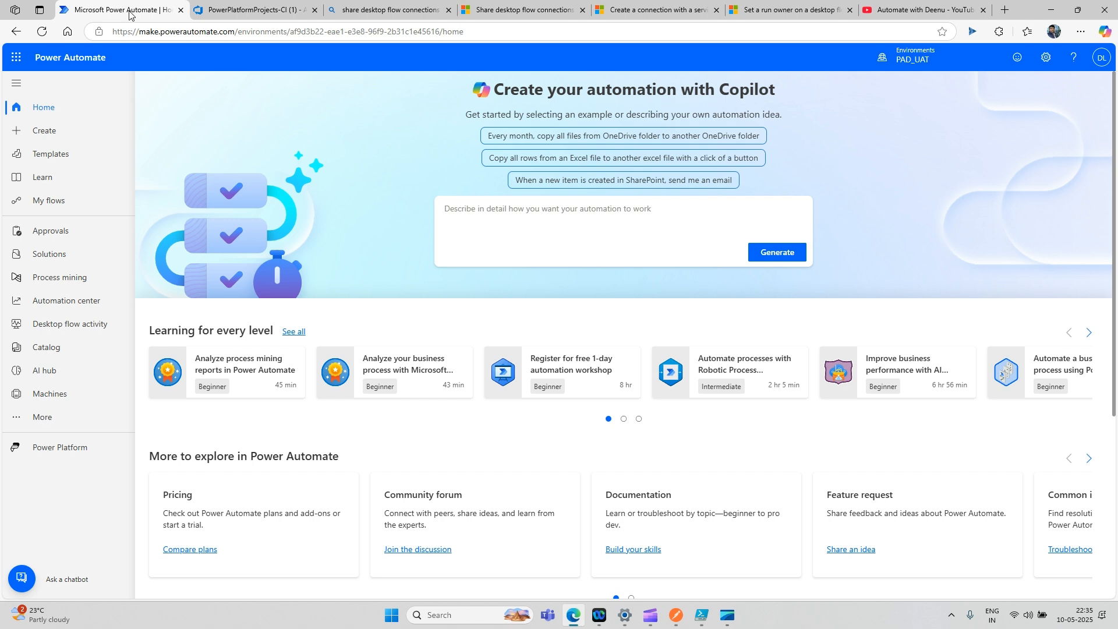
- Switch from PAD_UAT to the EAP_Developer environment and close the yellow developer banner
click(911, 69)
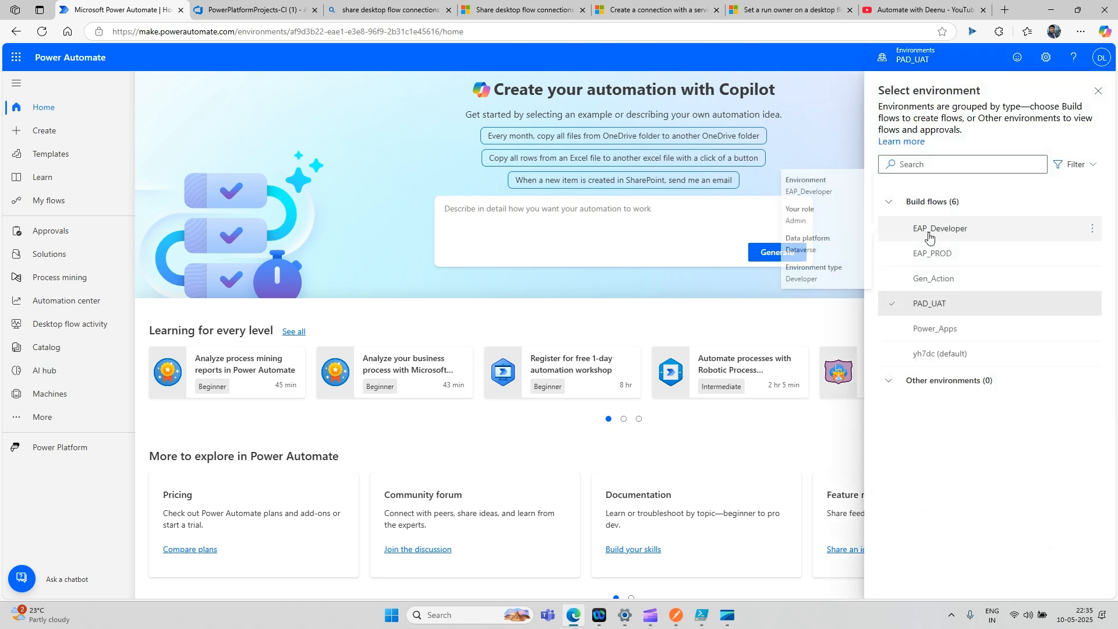
click(930, 231)
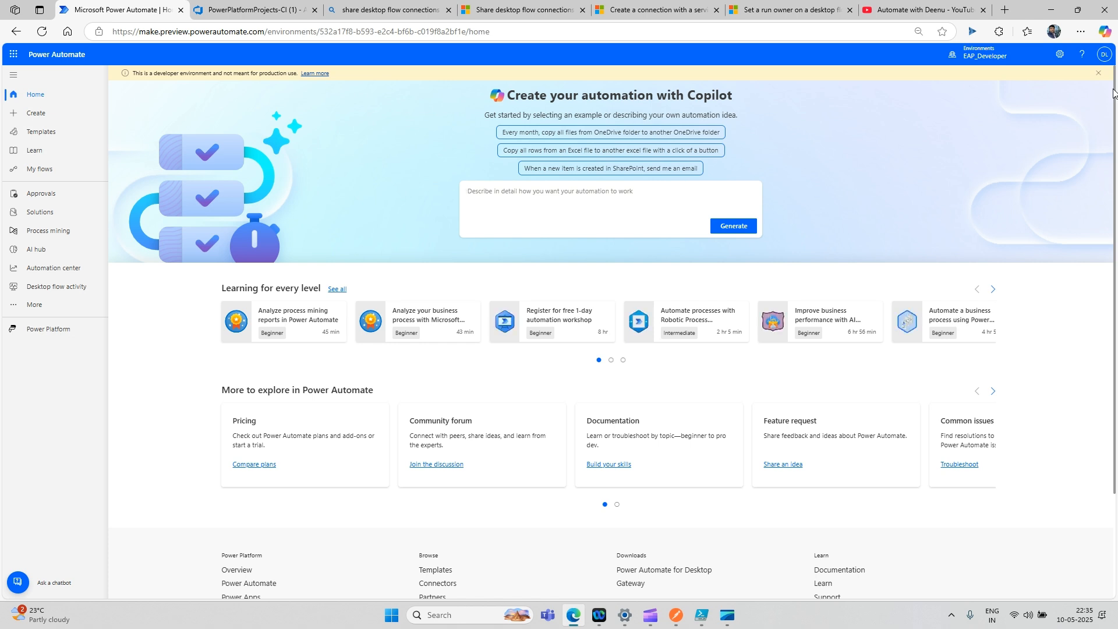
click(1098, 74)
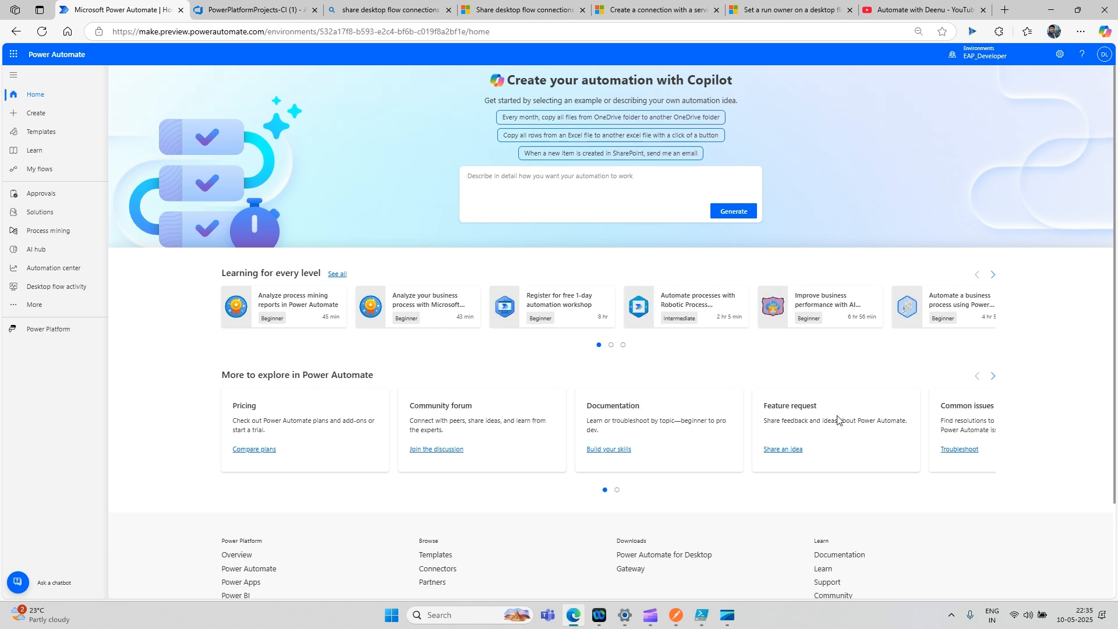
- Search 'power automate' in Windows, launch Power Automate for desktop, and maximize its window
click(449, 622)
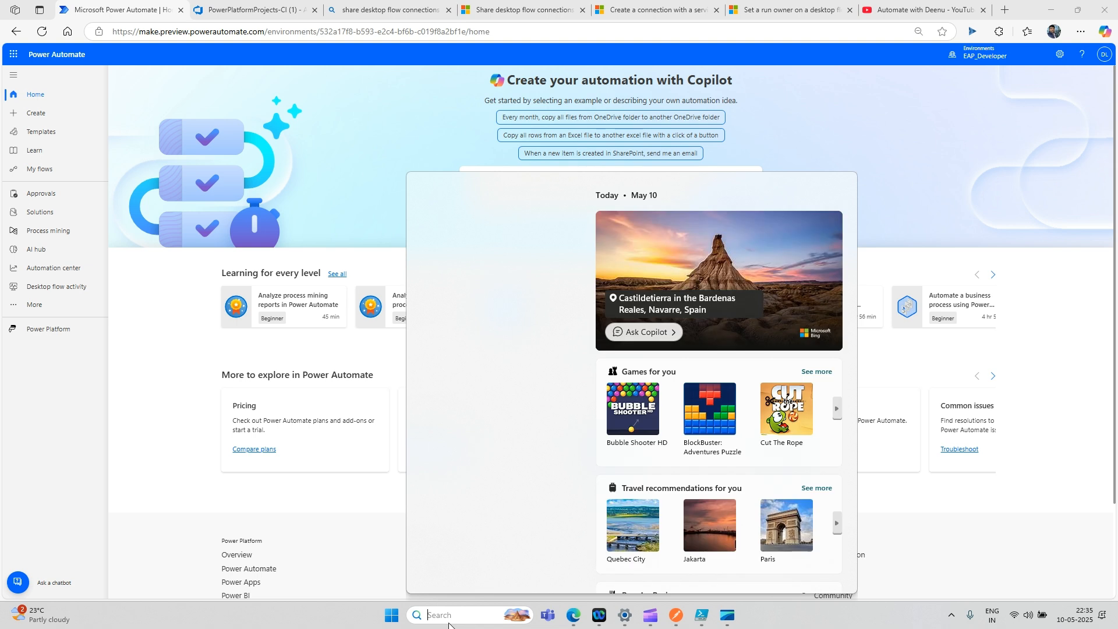
text(power automate)
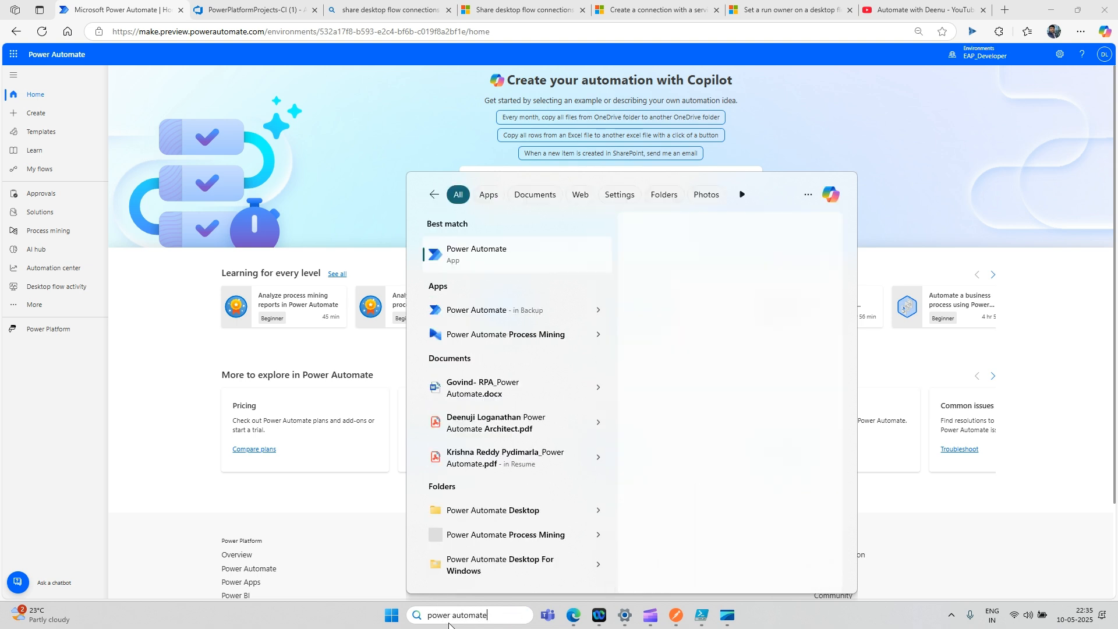
click(472, 263)
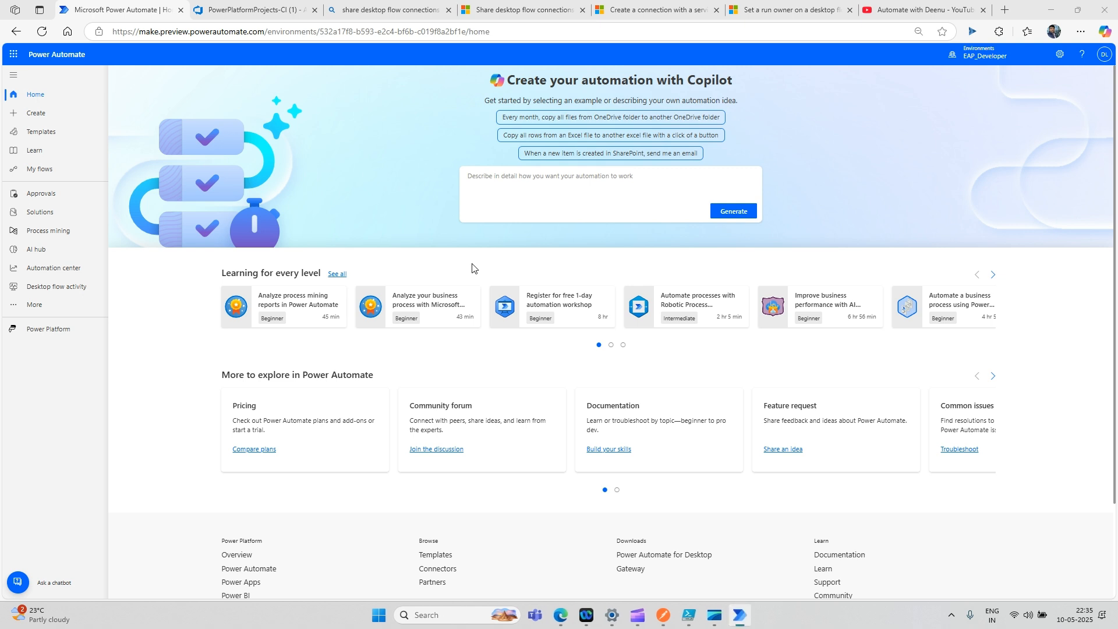
click(945, 125)
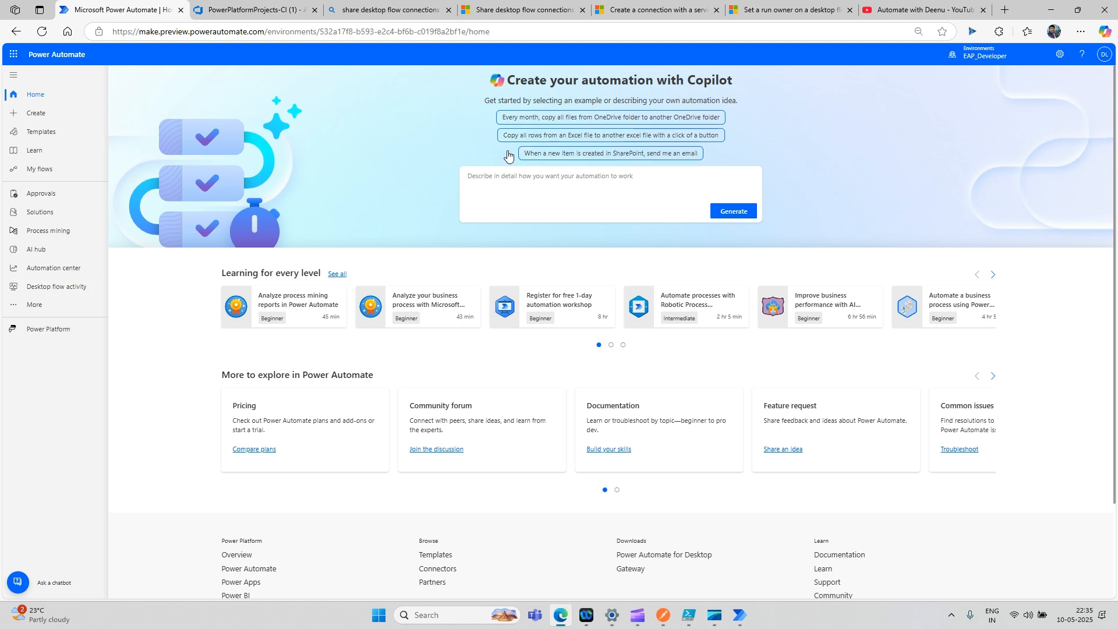
drag(0, 96, 694, 146)
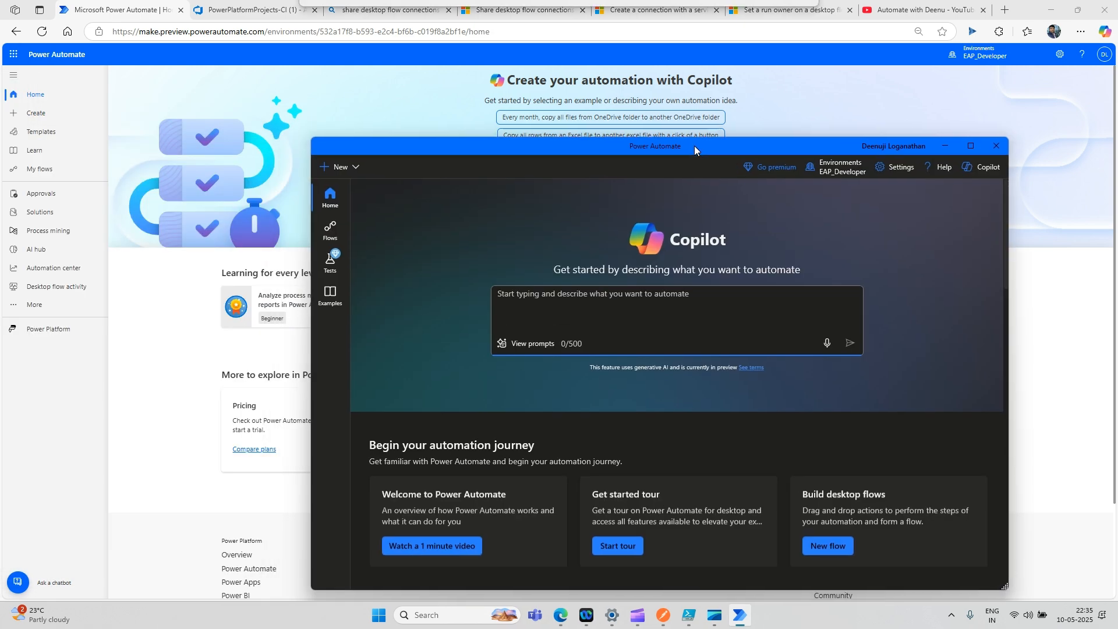
double_click(733, 146)
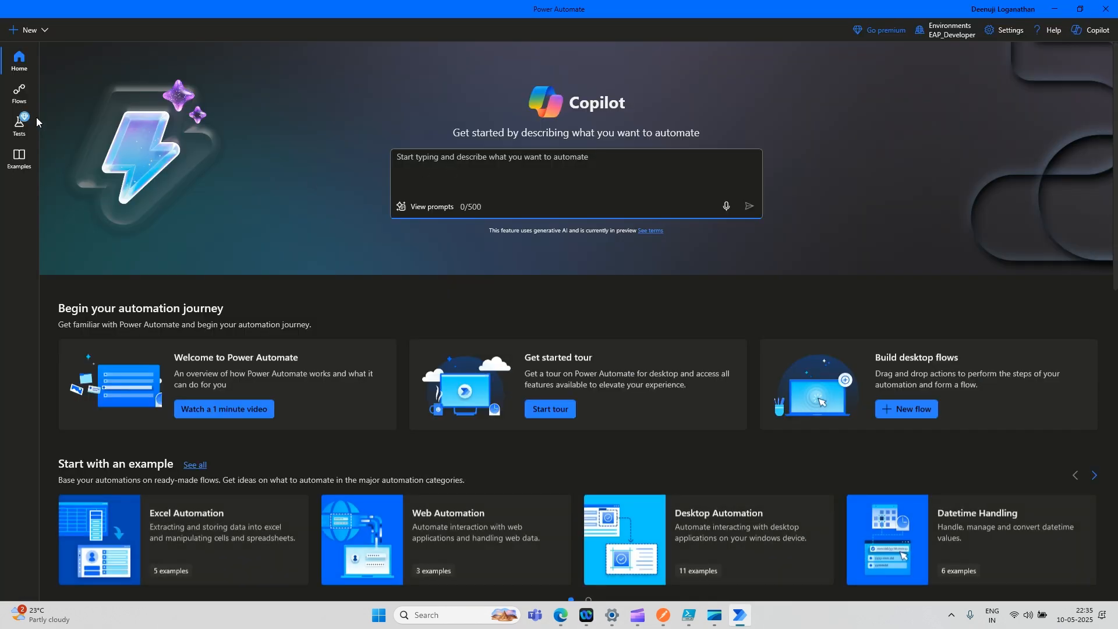
- Open the Flows page and scroll through My flows, including Resume Filter, popup_Handler and Duplicate_Remover
click(21, 97)
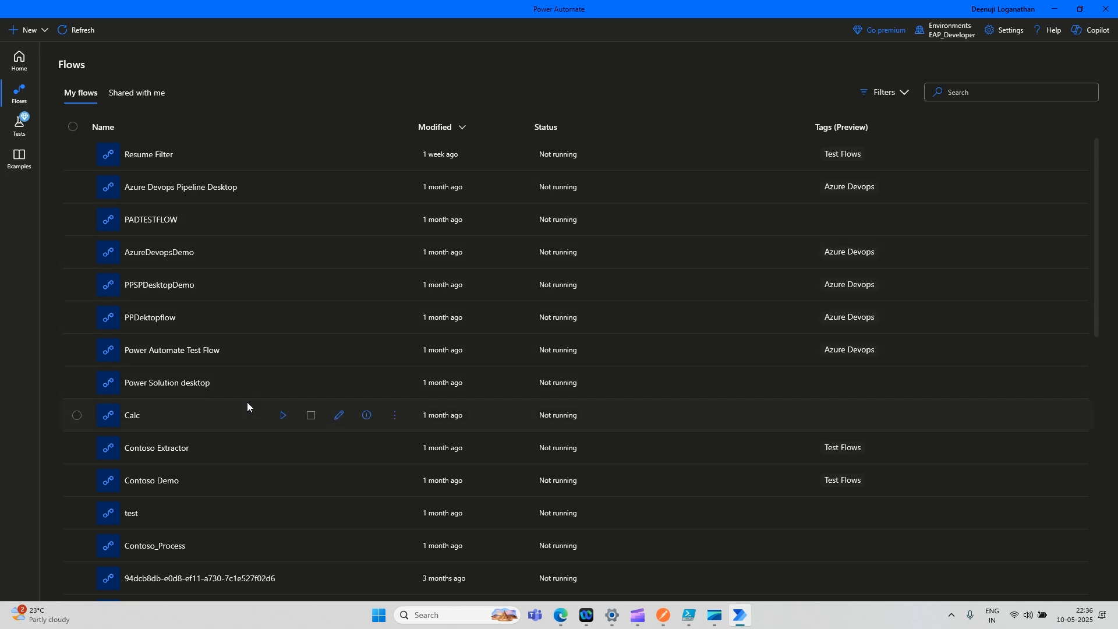
scroll(246, 396, down, 1)
scroll(246, 398, down, 4)
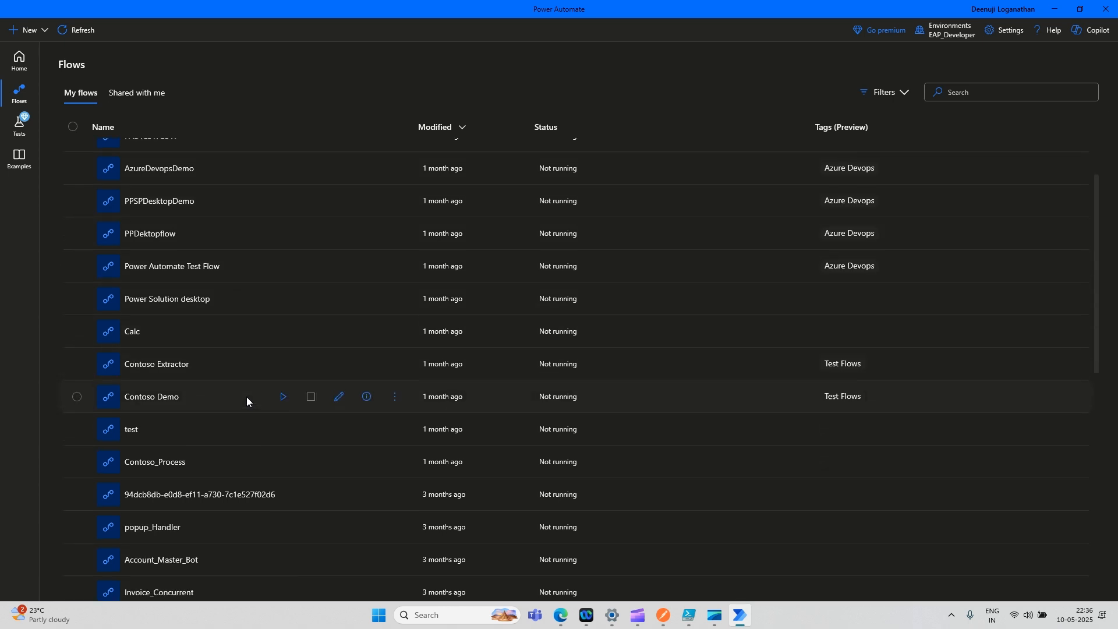
scroll(247, 393, down, 2)
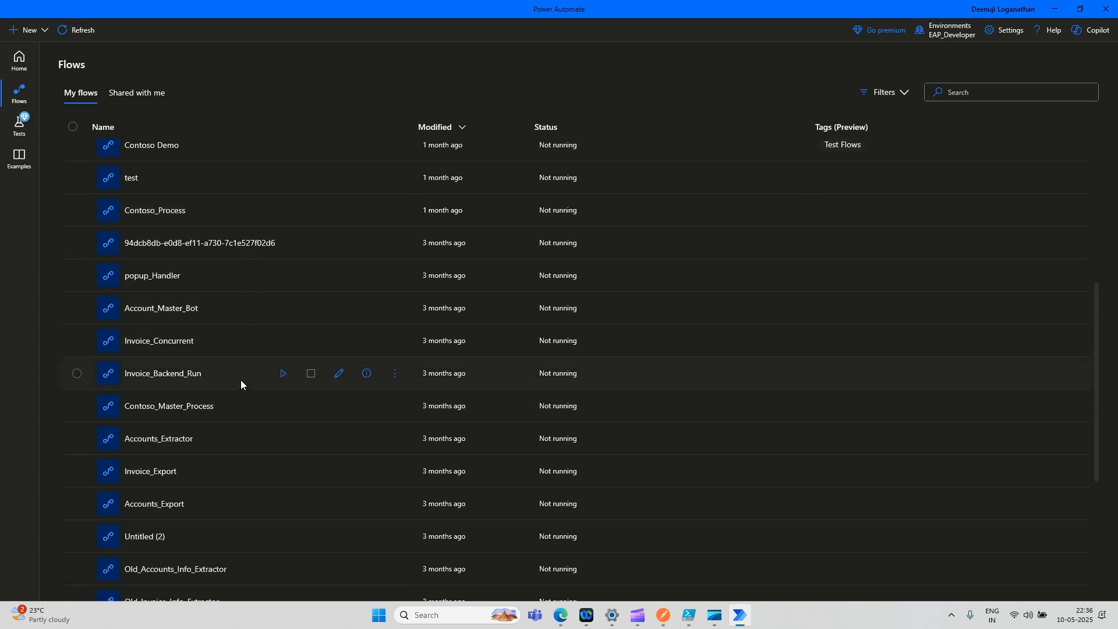
scroll(240, 379, down, 2)
scroll(240, 380, down, 2)
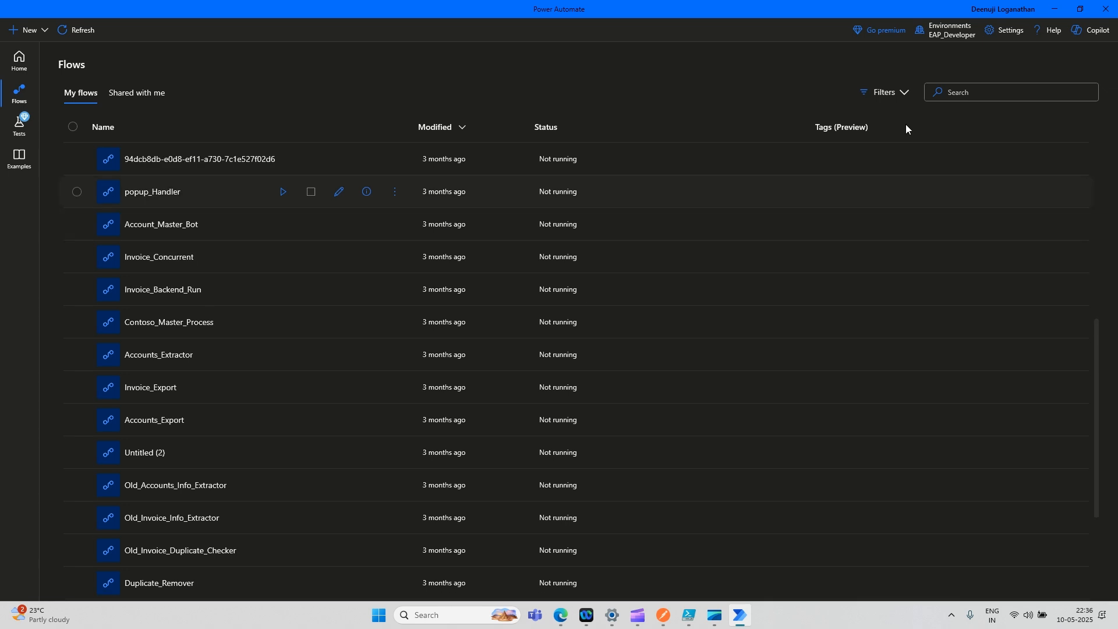
- Search the flows for 'test' and open PADTESTFLOW in a maximized editor window
click(986, 87)
text(test)
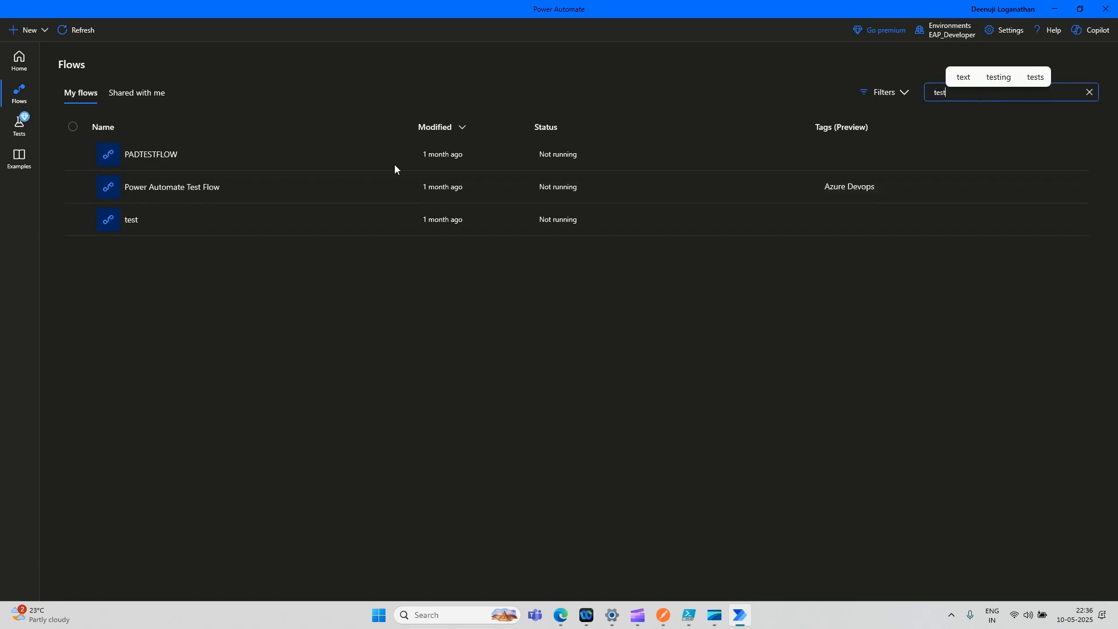
click(339, 158)
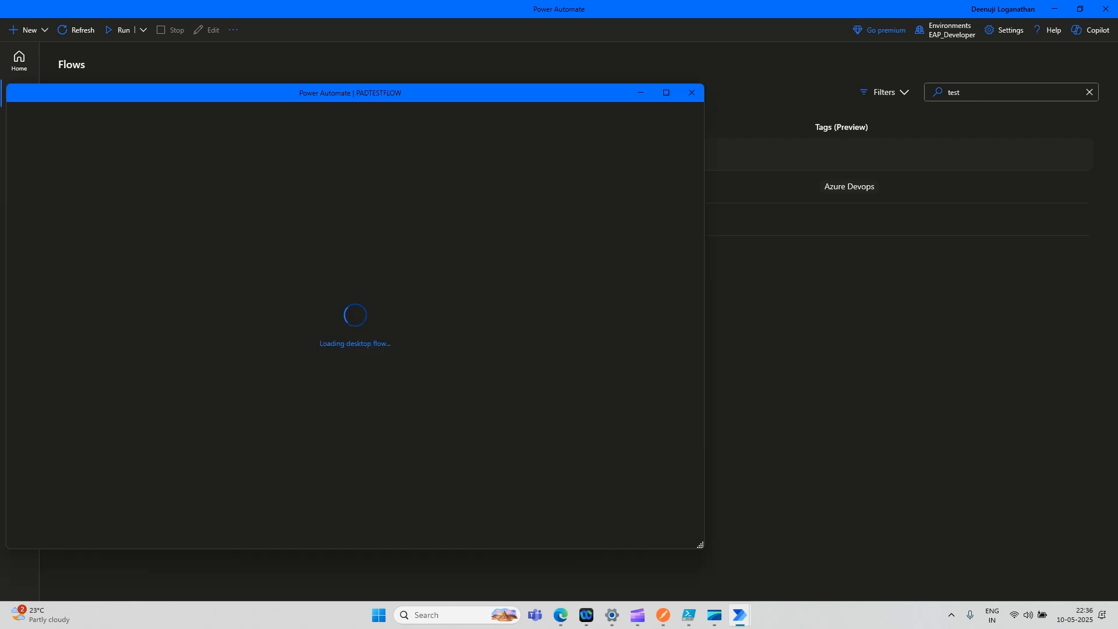
drag(515, 99, 702, 95)
double_click(674, 94)
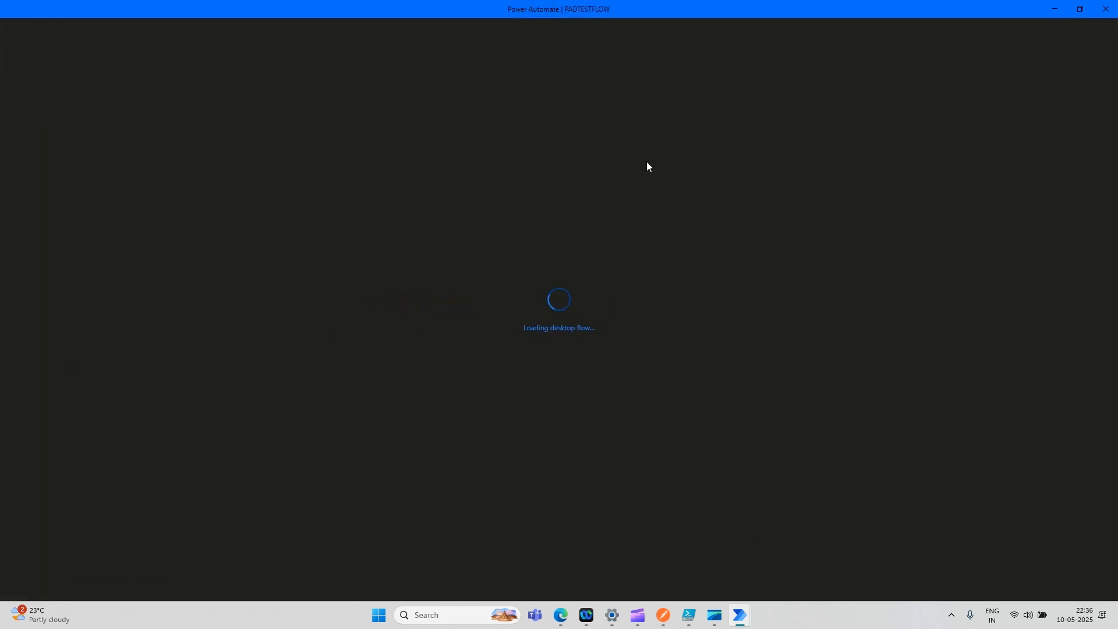
- Minimize the editor and desktop console to return to the web portal's More navigation list
mouse_move(561, 614)
click(559, 568)
click(1055, 11)
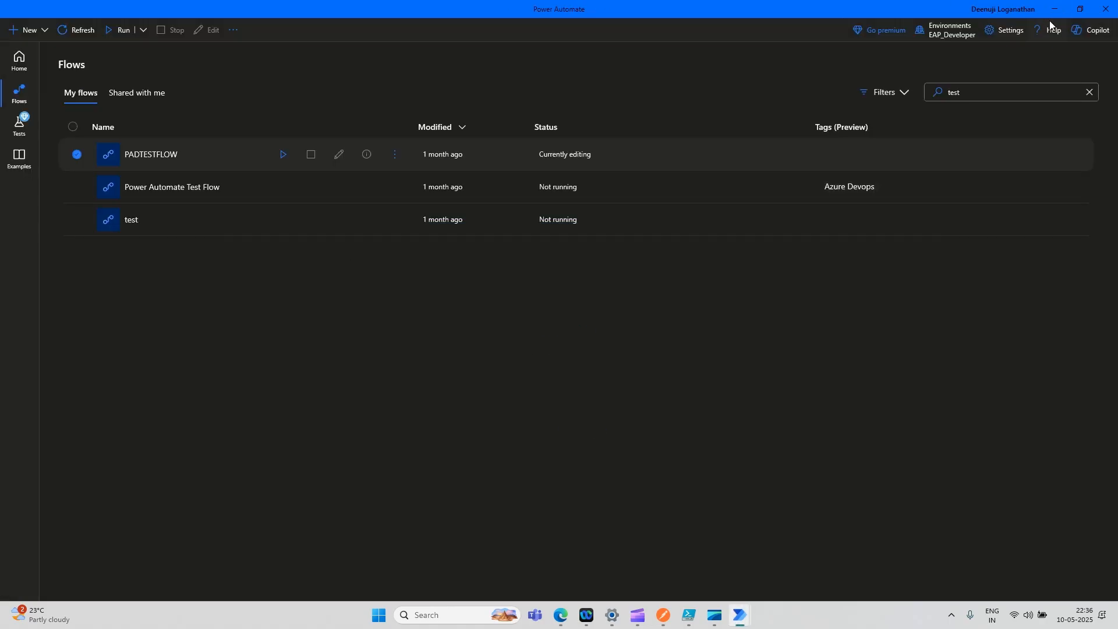
click(1054, 9)
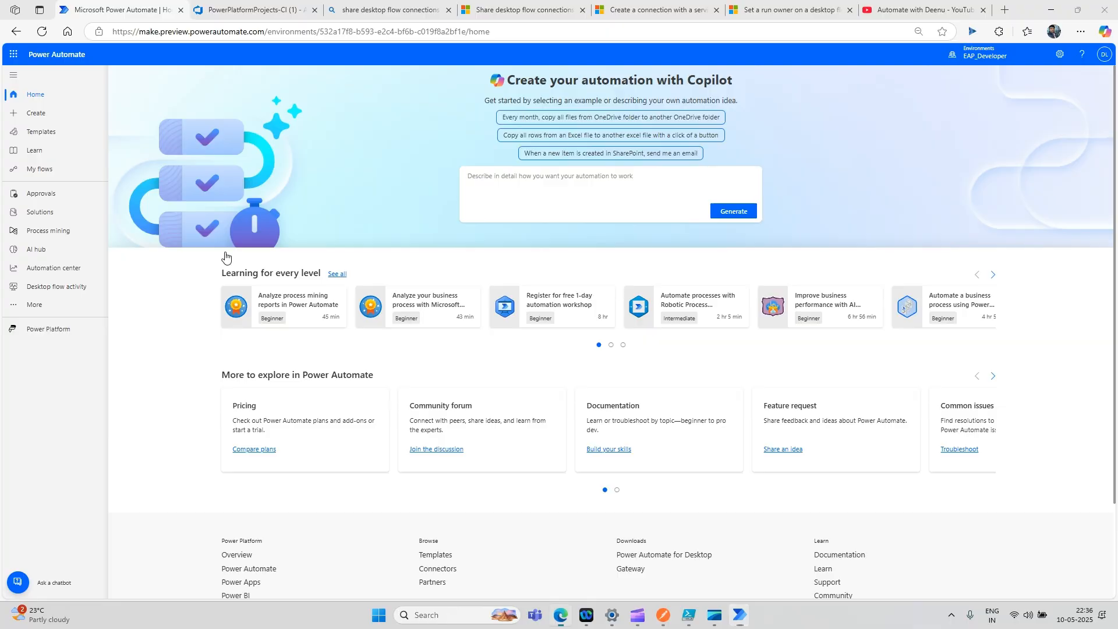
click(42, 310)
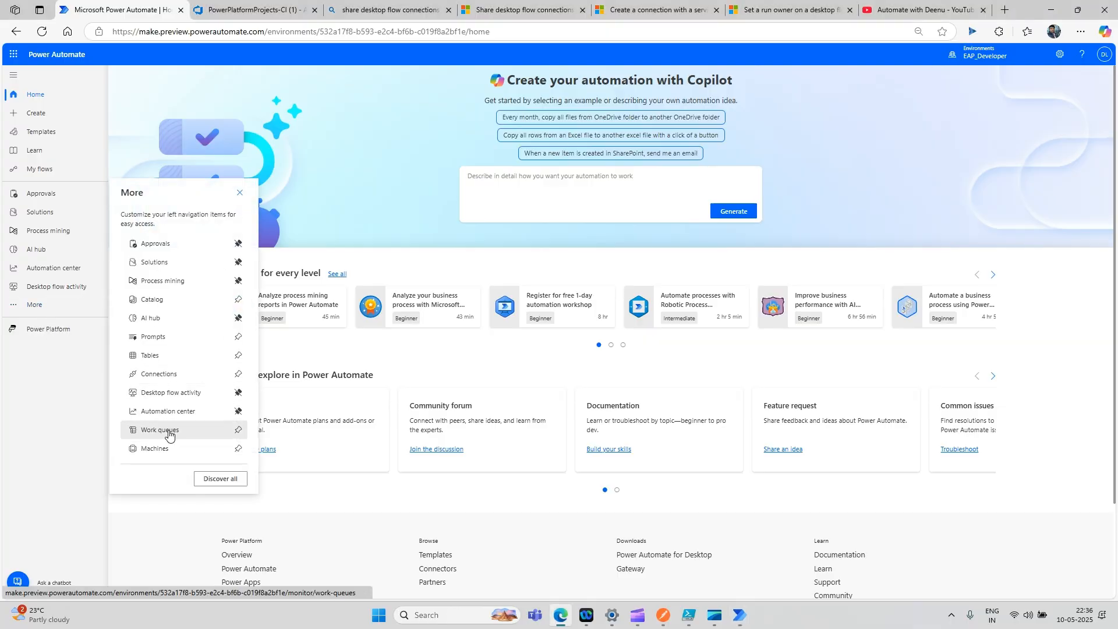
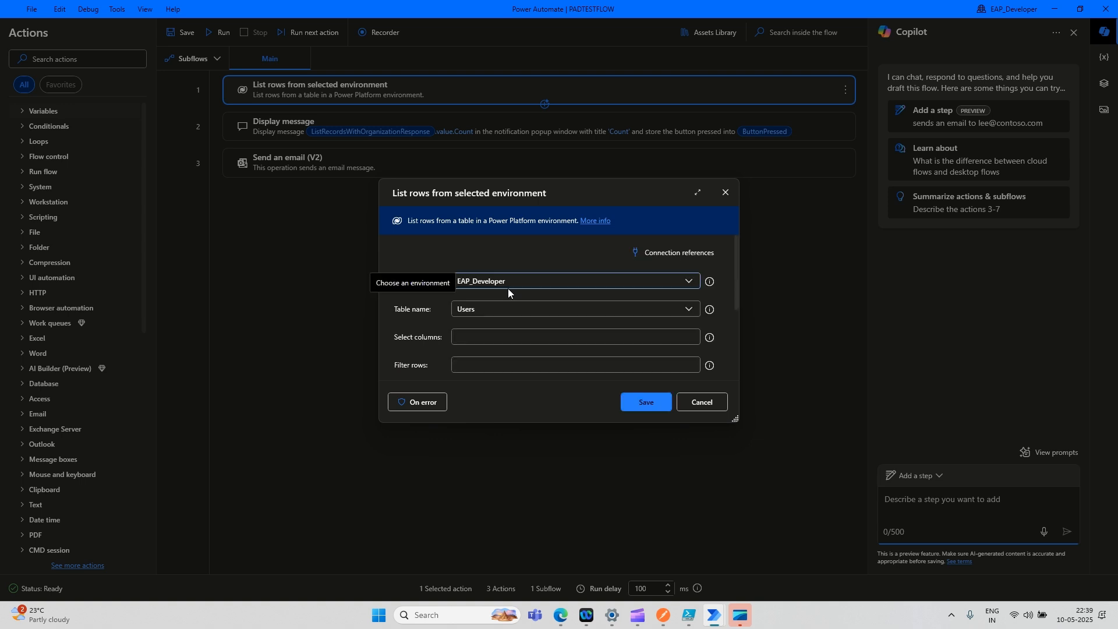
- Review the List rows settings and cancel them without changes
scroll(586, 333, down, 3)
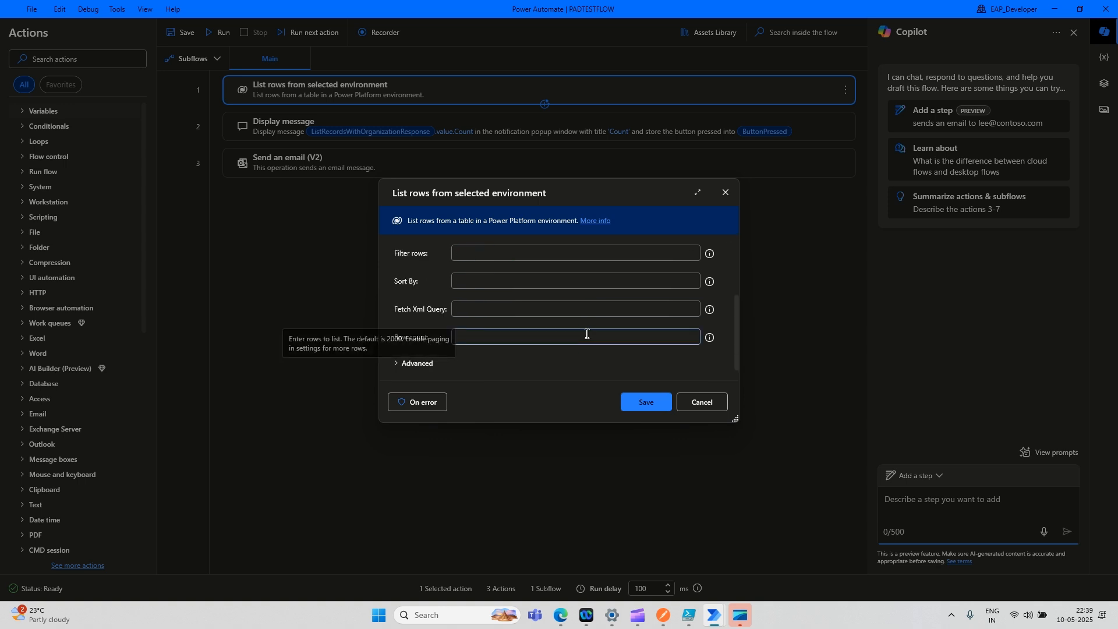
scroll(586, 333, up, 3)
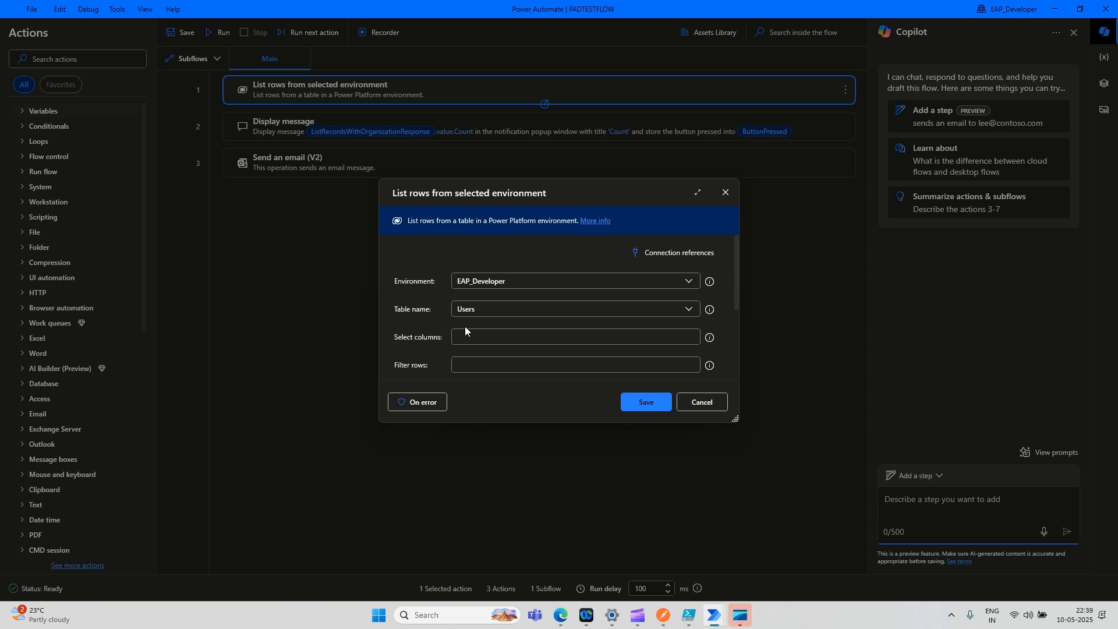
scroll(558, 324, down, 4)
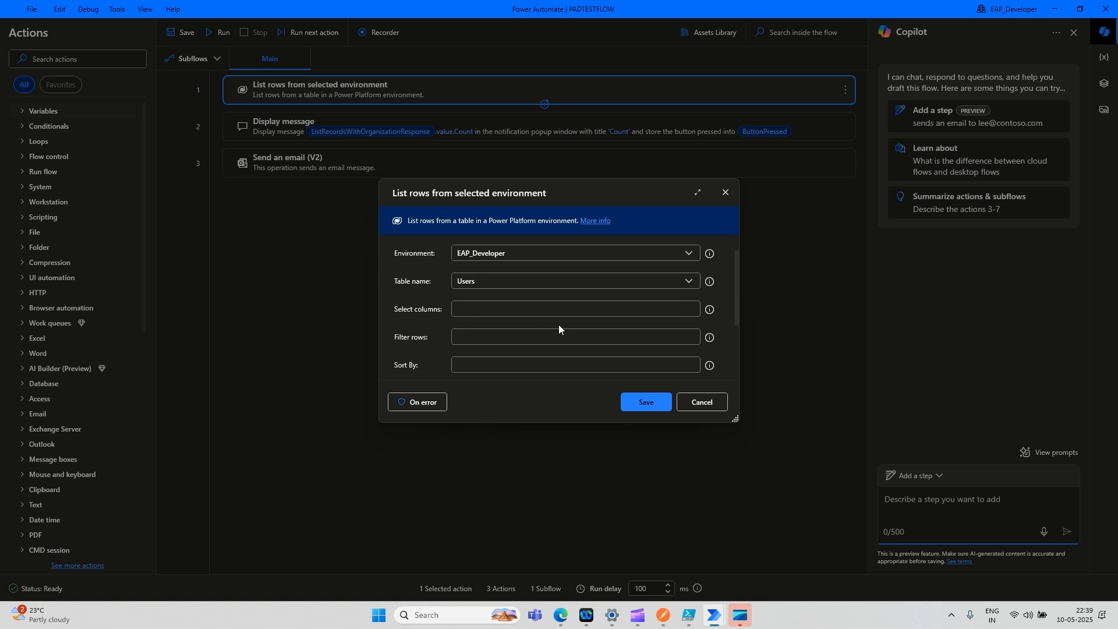
scroll(559, 324, up, 4)
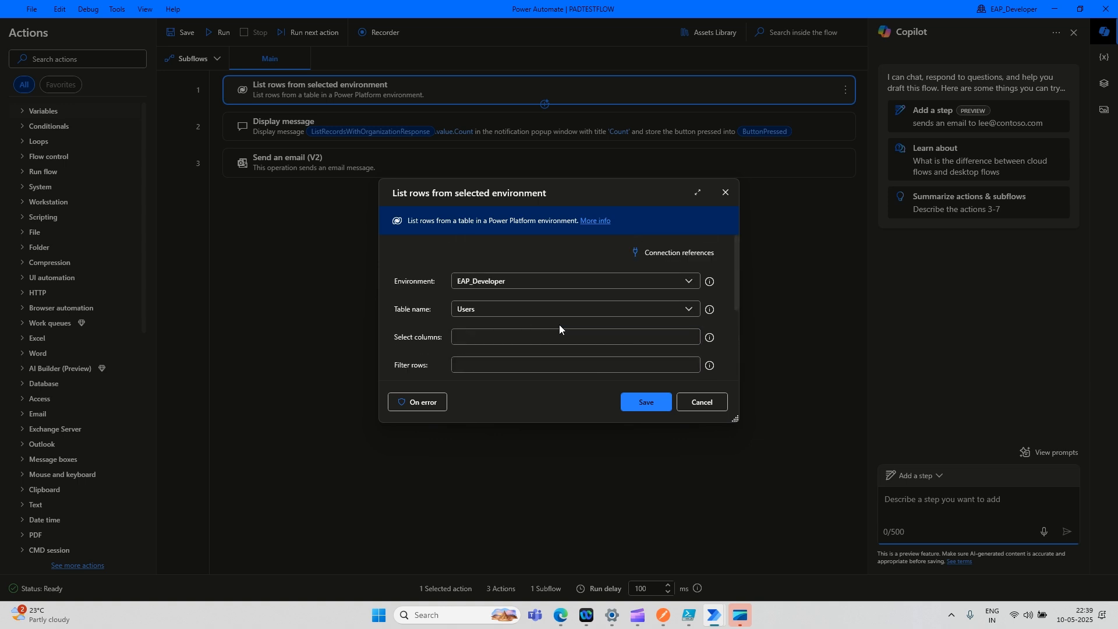
click(698, 403)
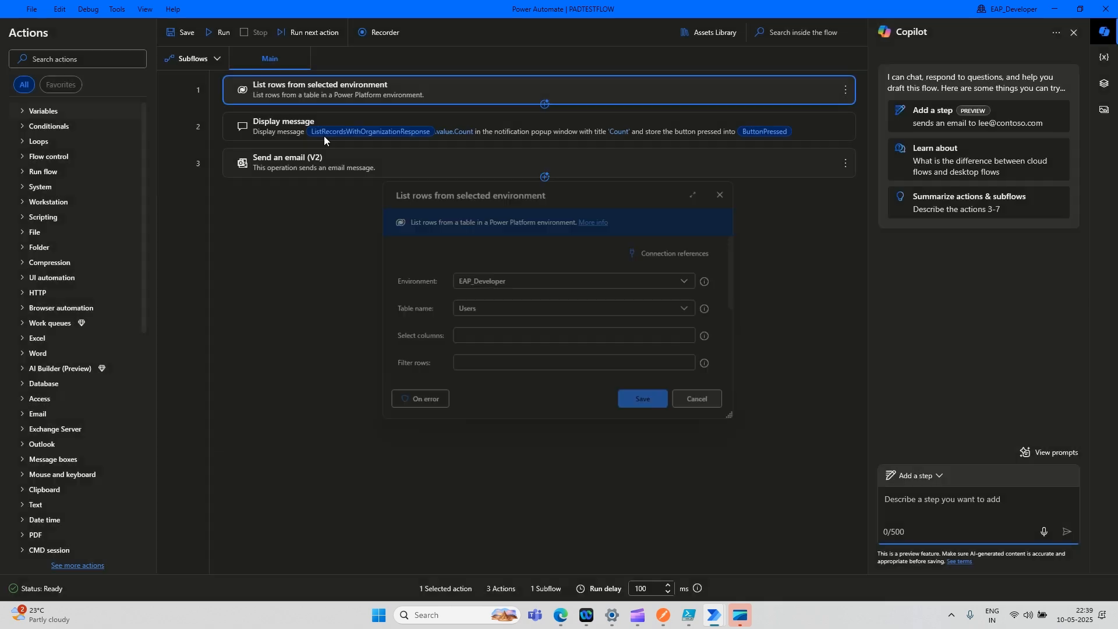
- Inspect the Display message and Send an email settings, cancel both, and minimize the designer
click(284, 132)
double_click(285, 131)
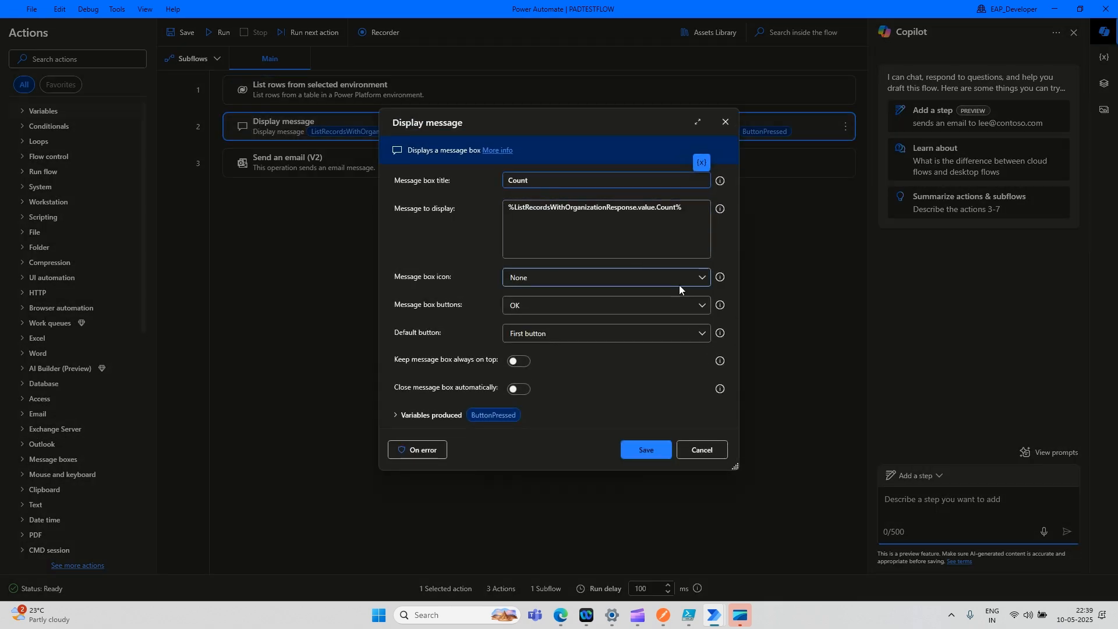
click(708, 452)
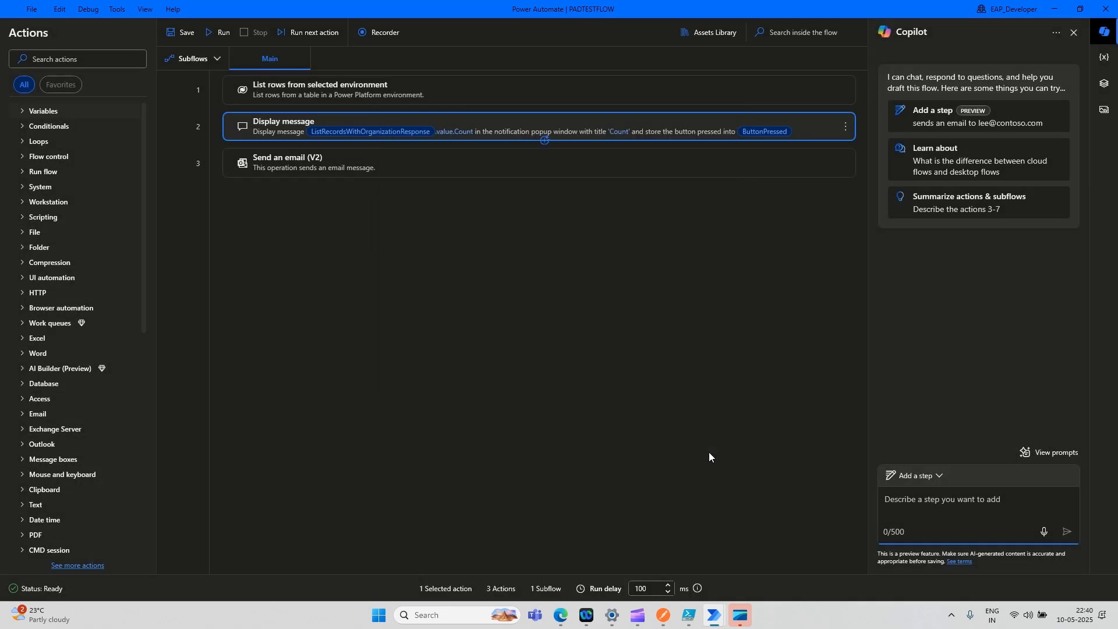
double_click(308, 169)
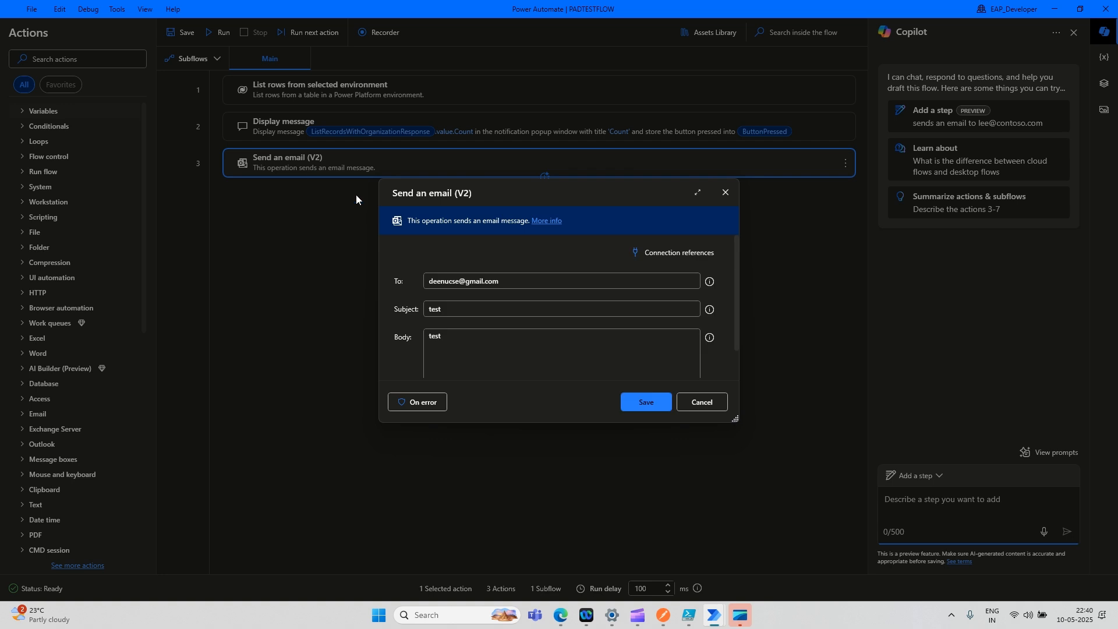
click(711, 406)
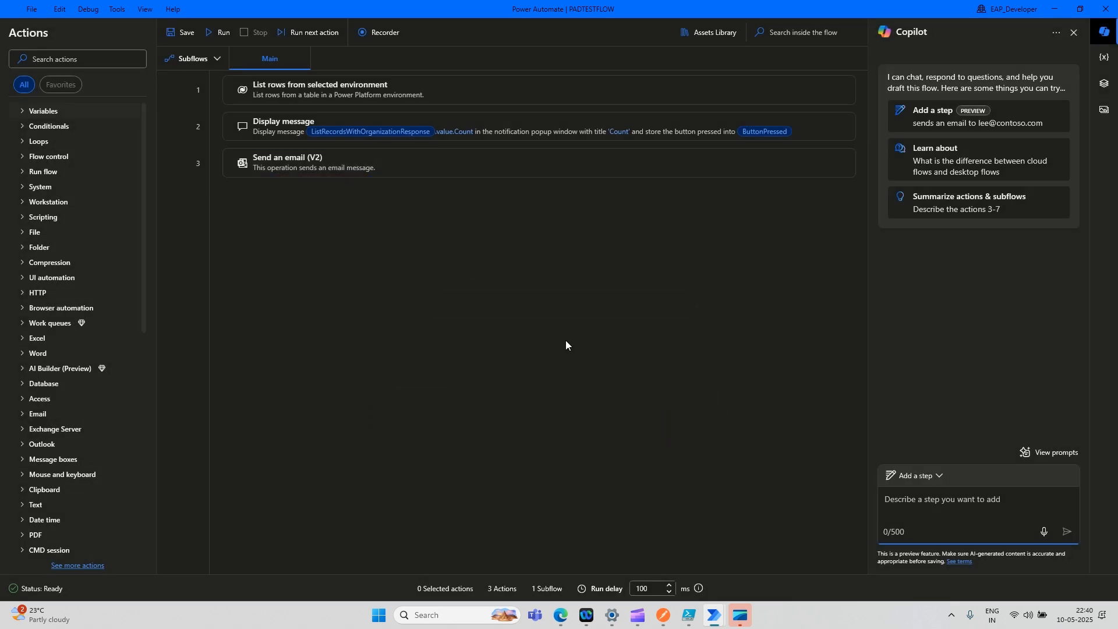
click(1053, 8)
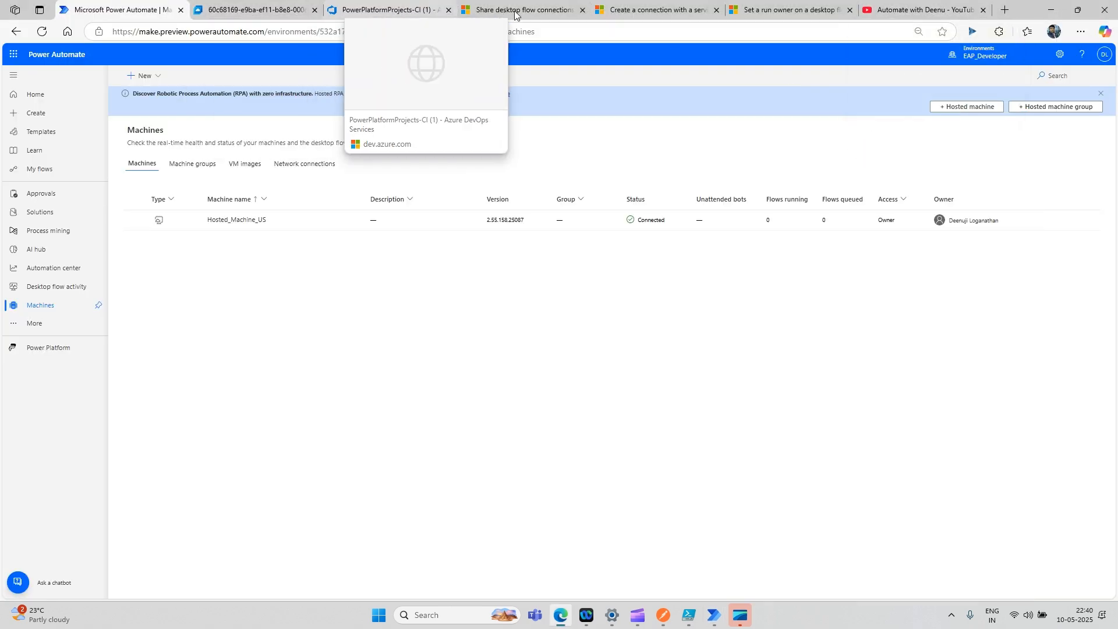
- Go from My flows to the Solutions page listing DesktopDemoAzure and AzurePipelineDemo
click(50, 173)
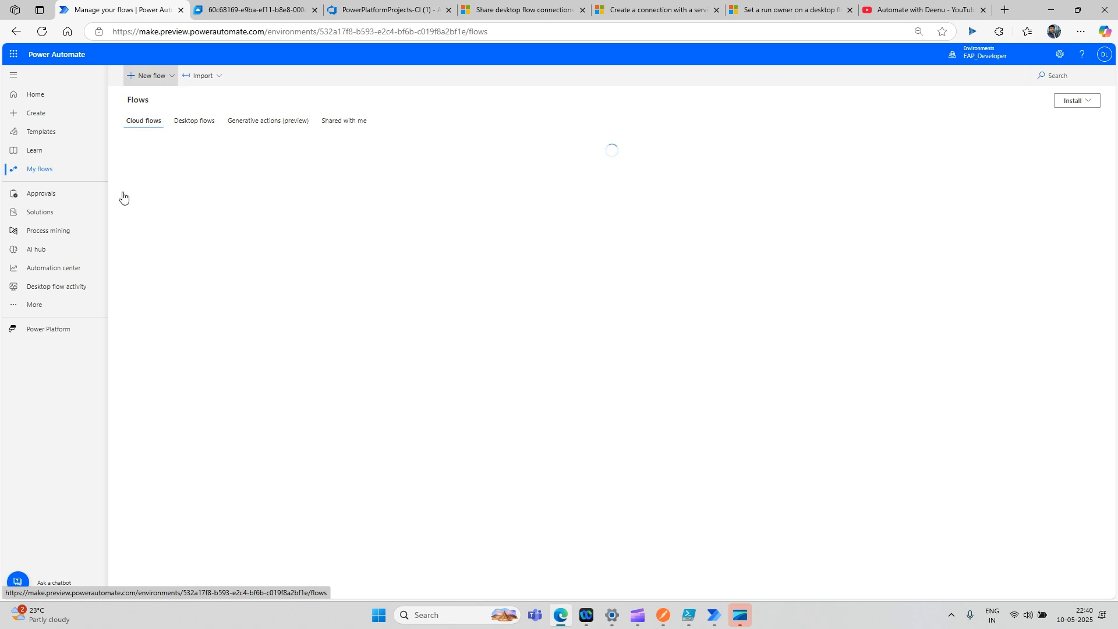
click(51, 216)
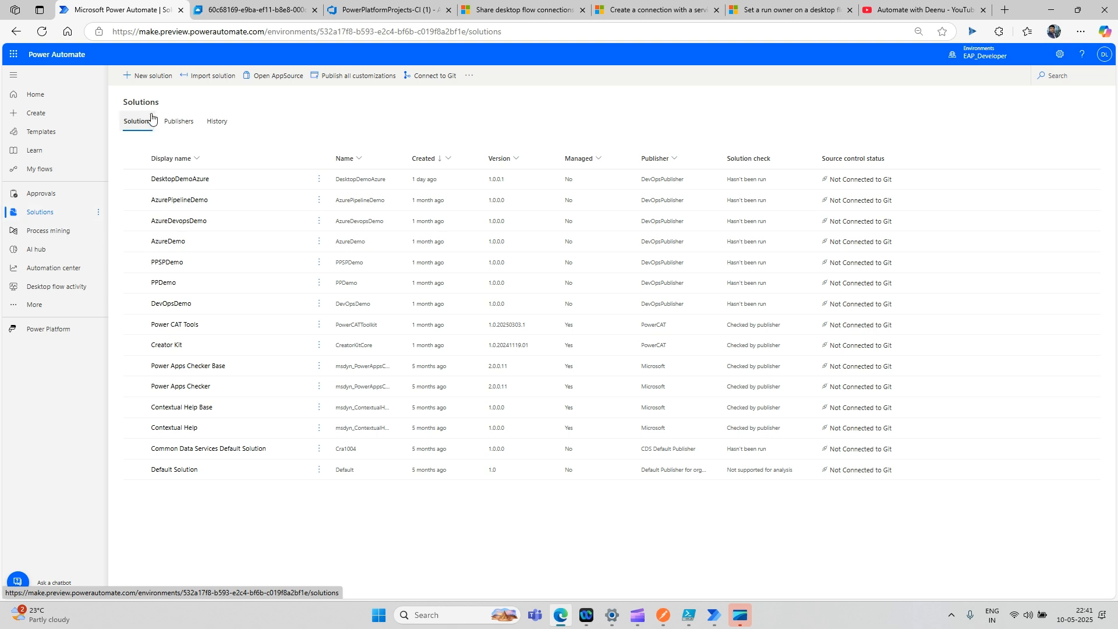
- Create a solution named AutomateWithDeenu with DevOpsPublisher as its publisher
click(154, 78)
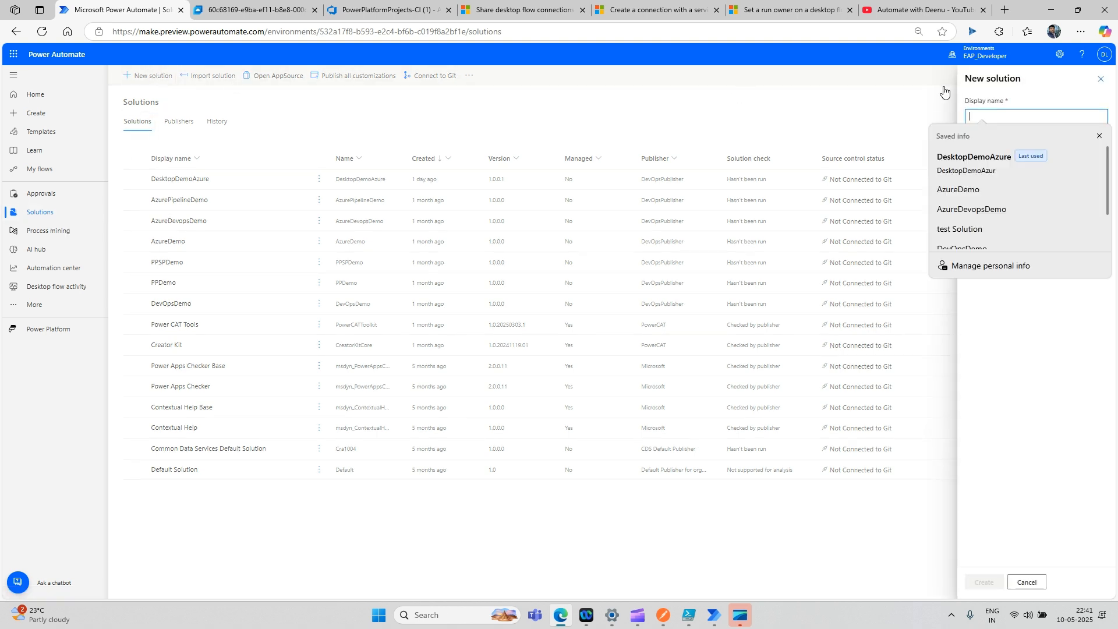
text(Au)
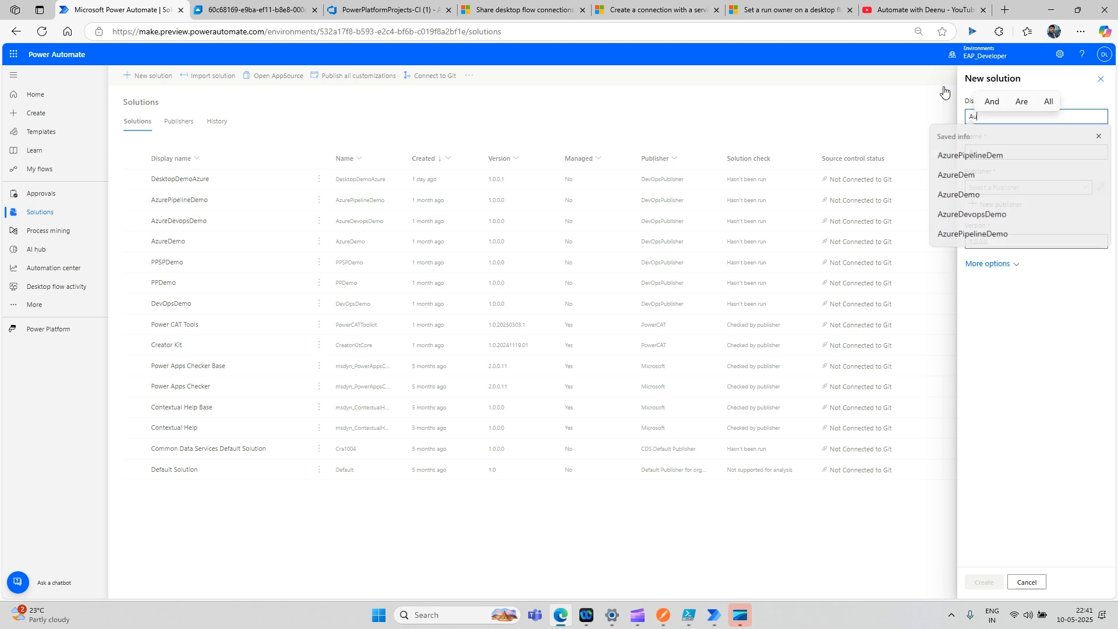
text(tomateW)
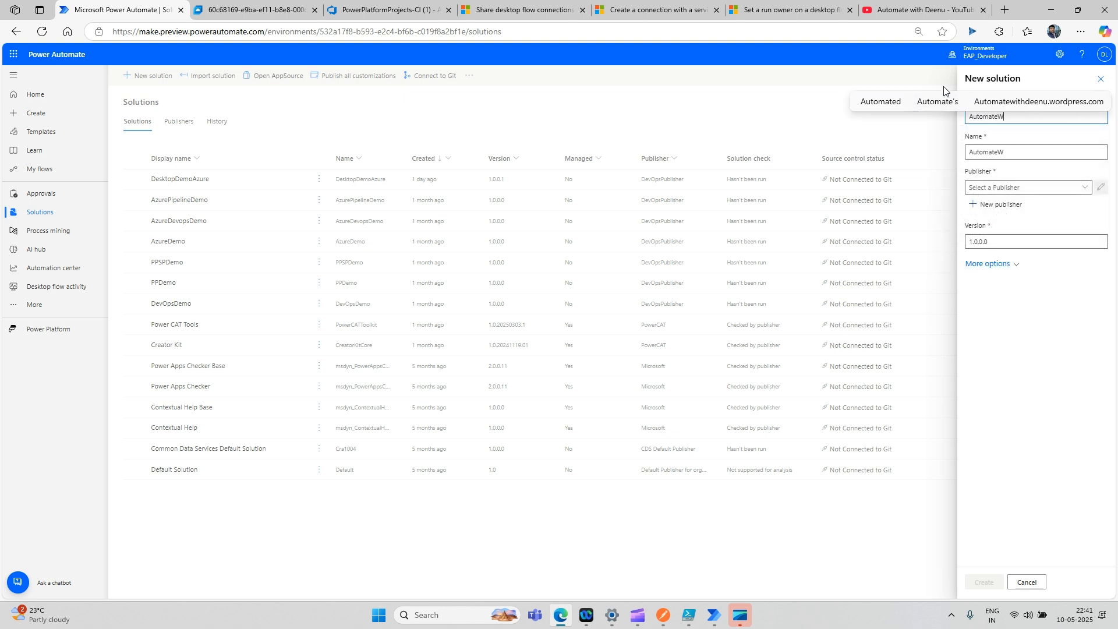
text(ithDeenu)
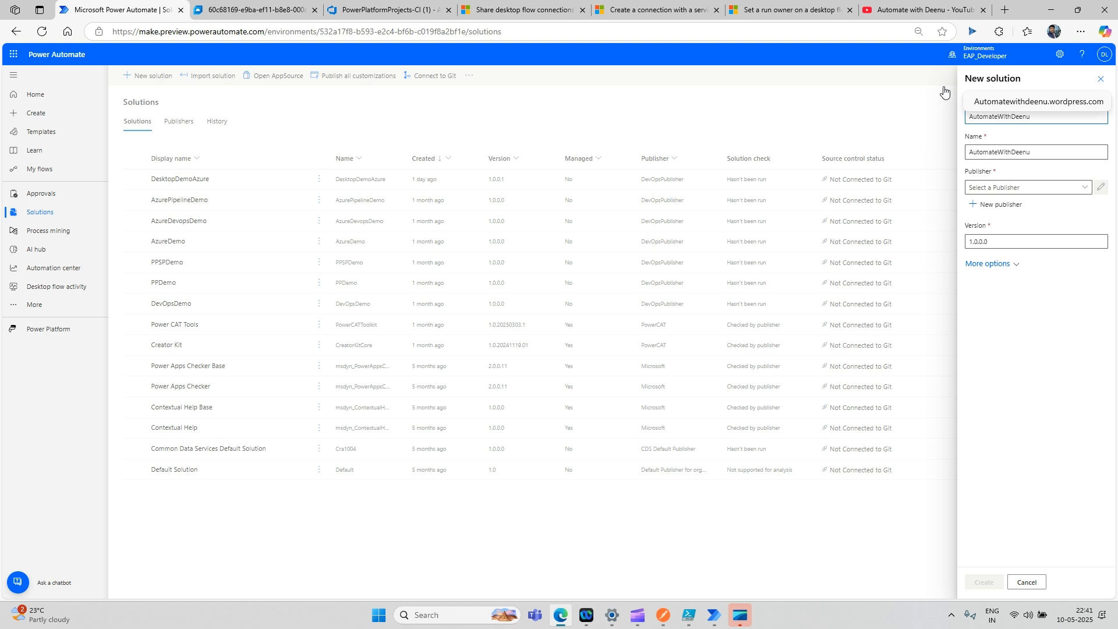
click(1061, 188)
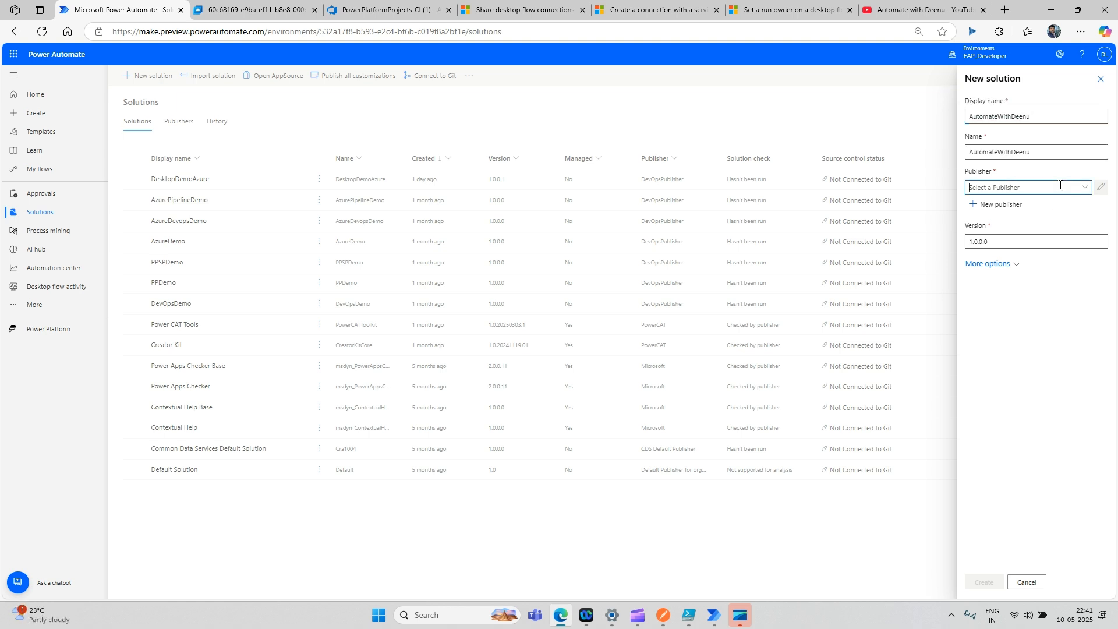
click(1085, 188)
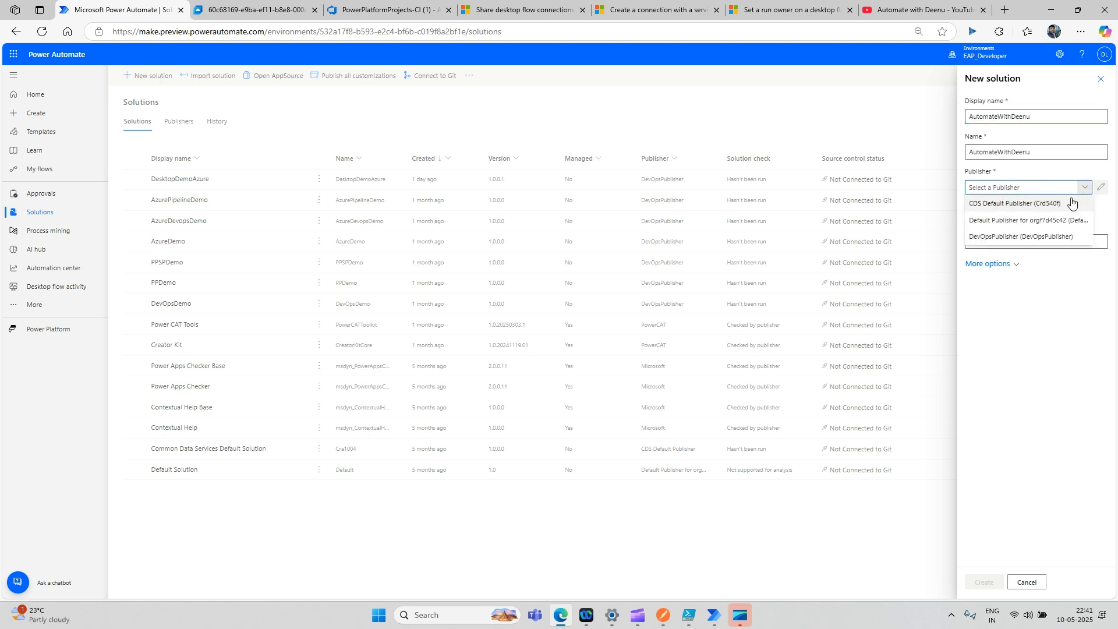
click(1042, 237)
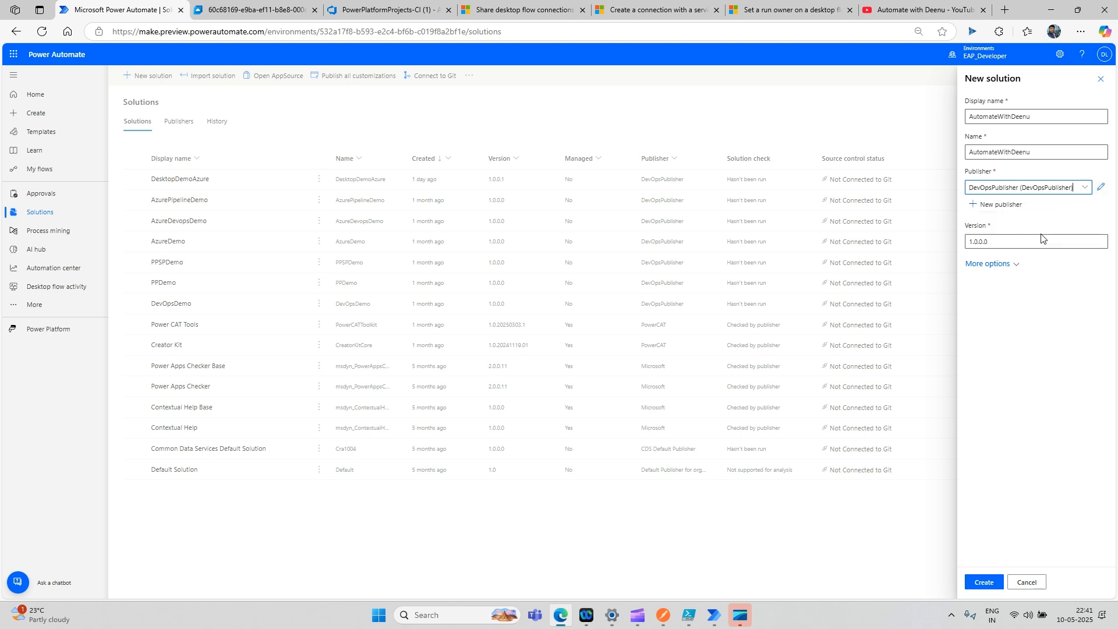
click(982, 584)
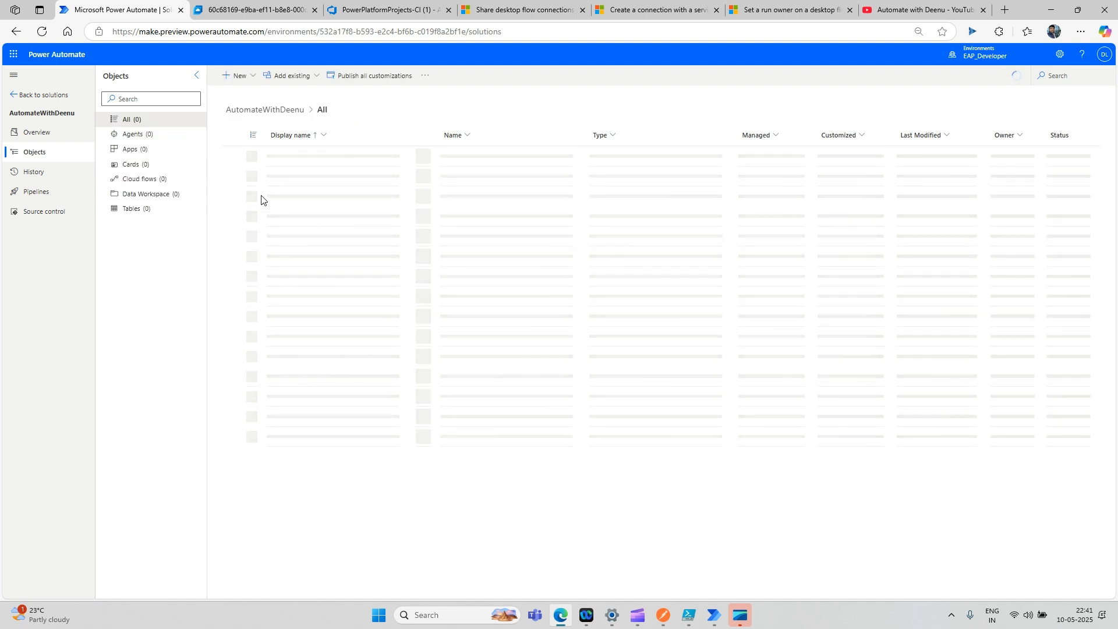
- Create an instant cloud flow 'AzureDevops test' using the Manually trigger a flow trigger
click(253, 75)
mouse_move(263, 110)
mouse_move(262, 129)
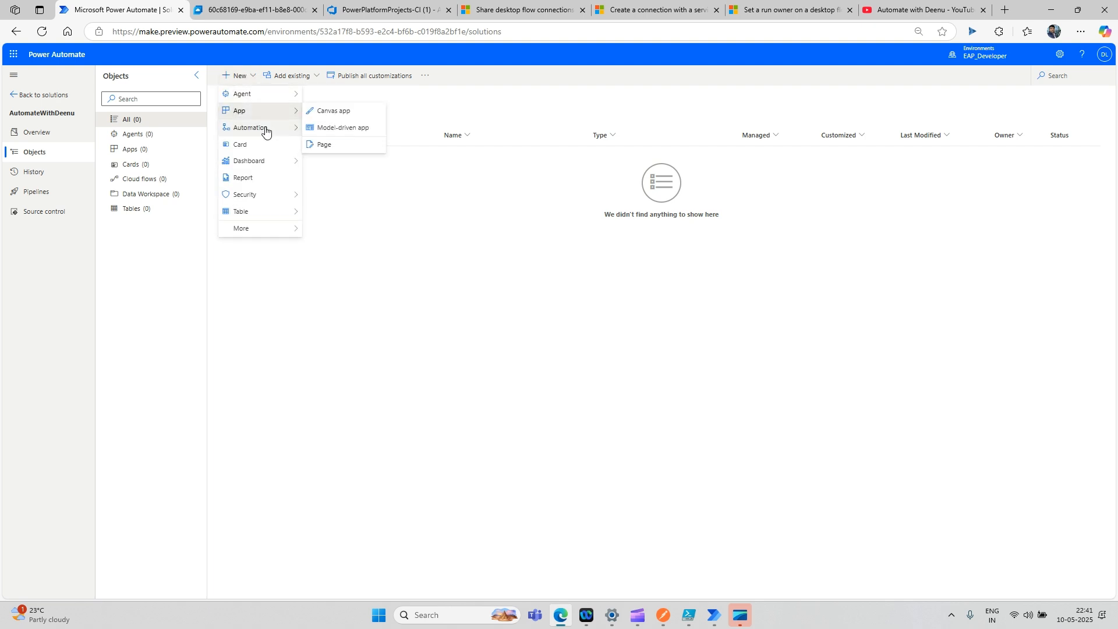
mouse_move(325, 135)
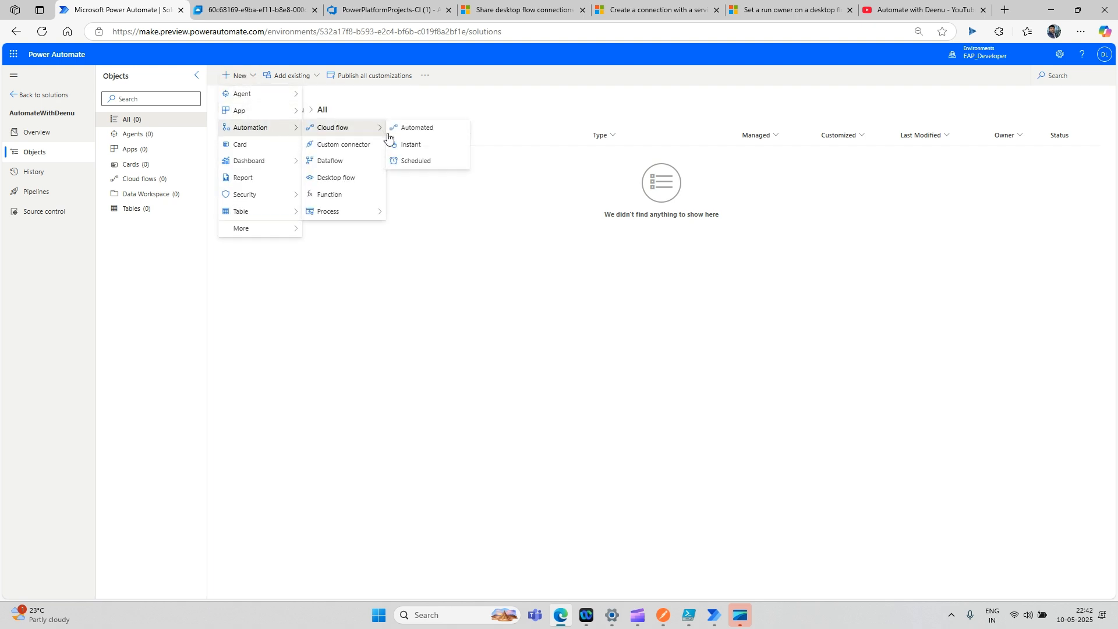
click(403, 145)
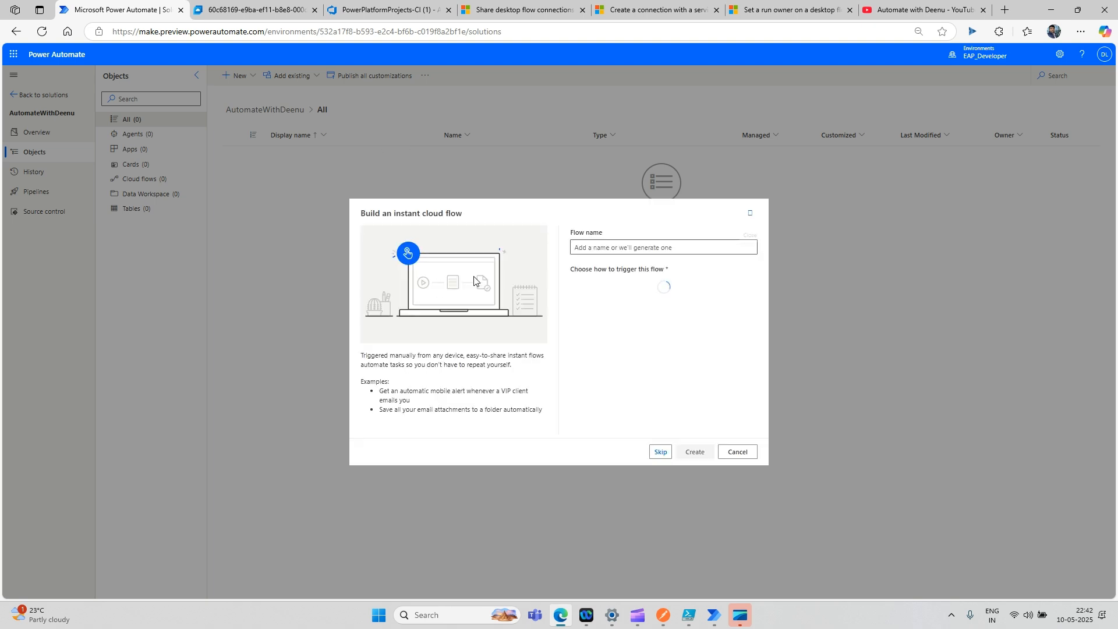
click(624, 249)
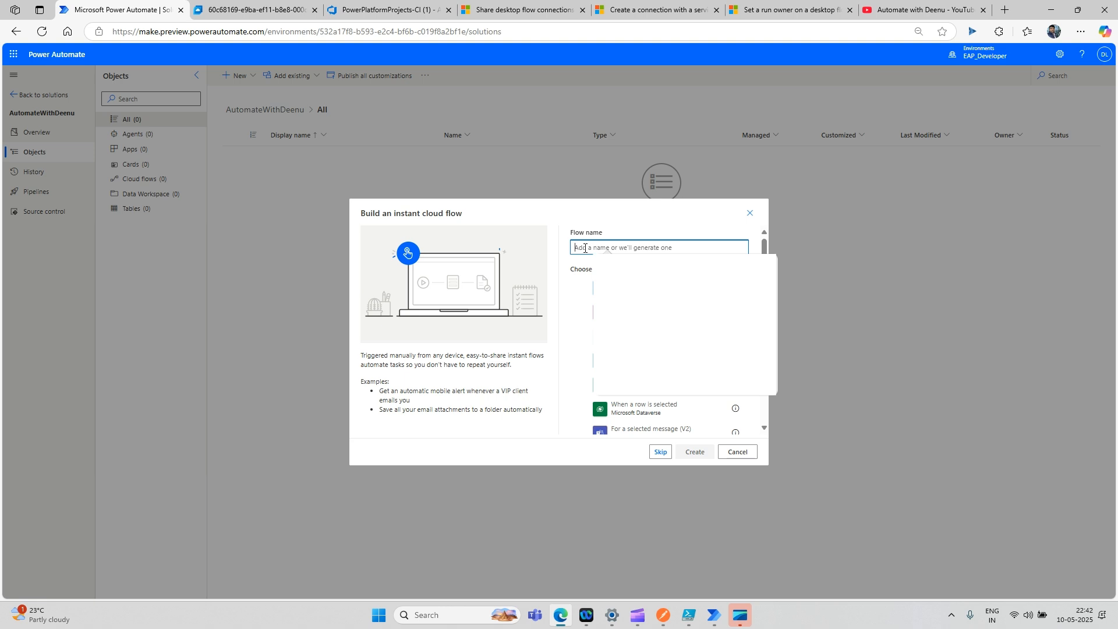
text(Azure)
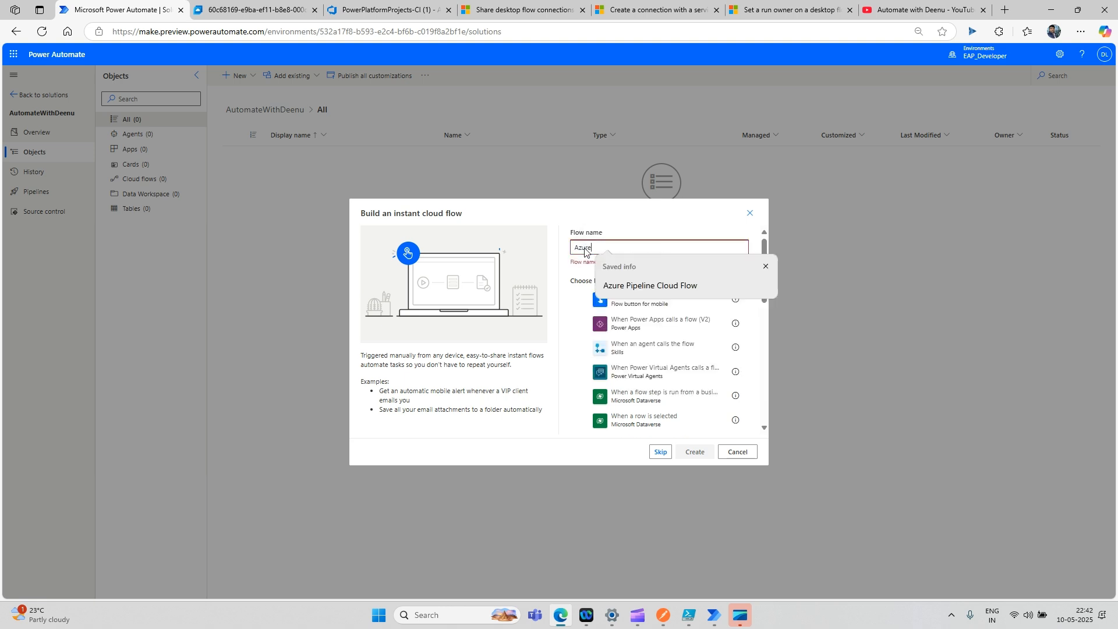
text(Devops )
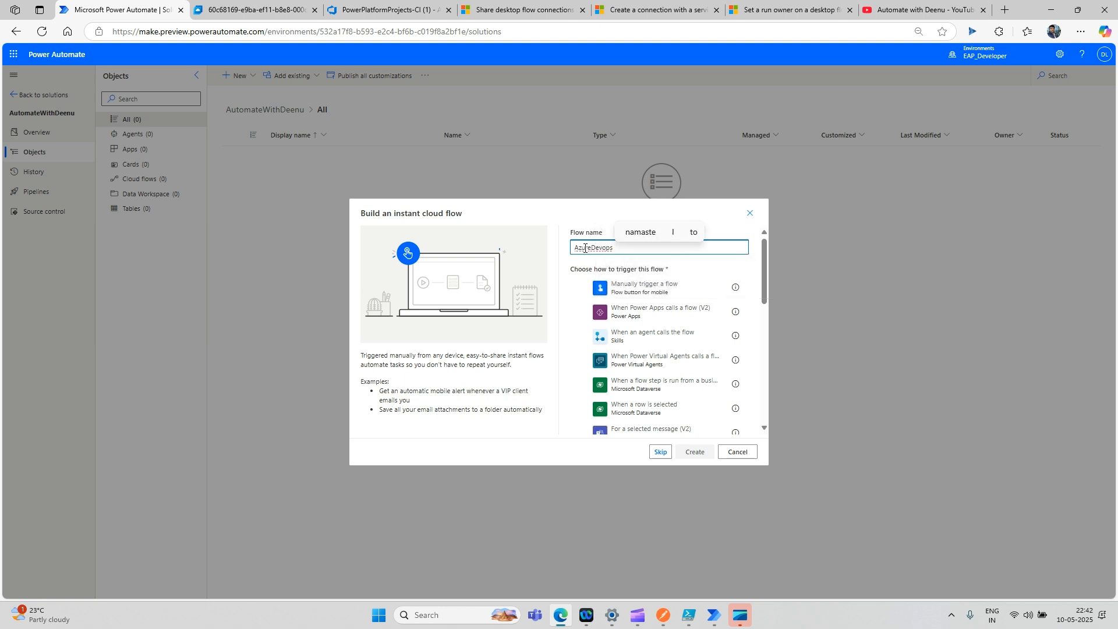
text(test)
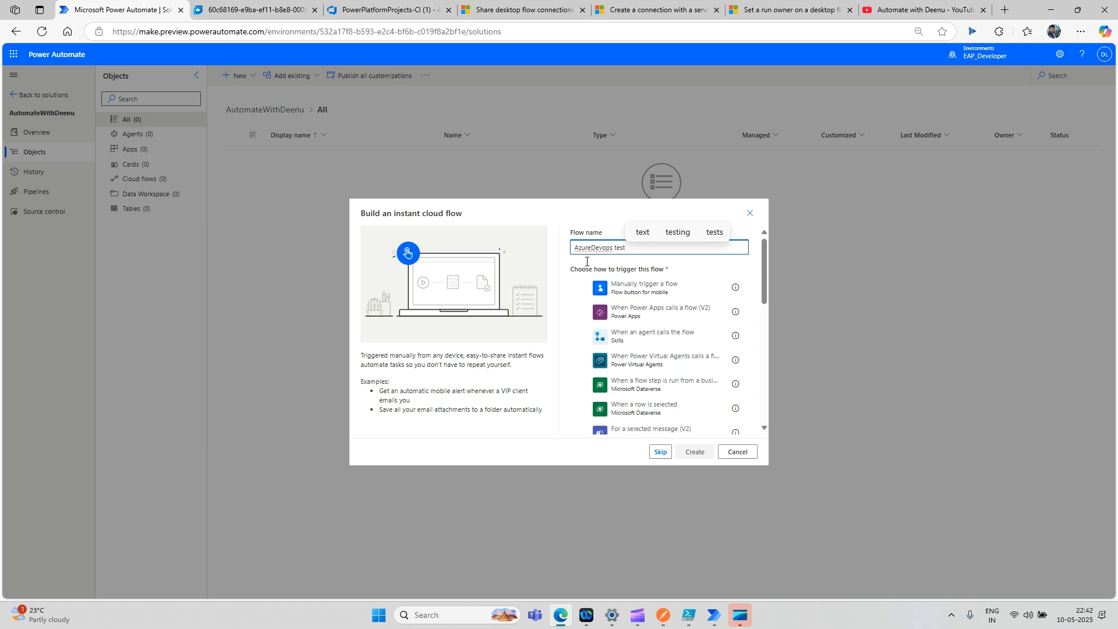
click(627, 291)
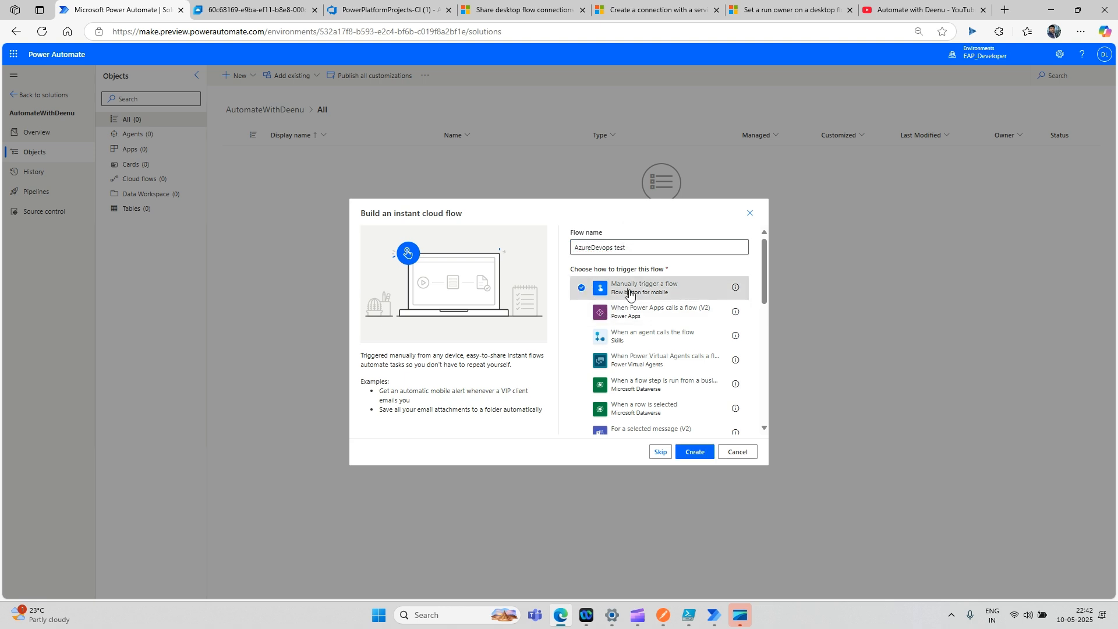
click(693, 459)
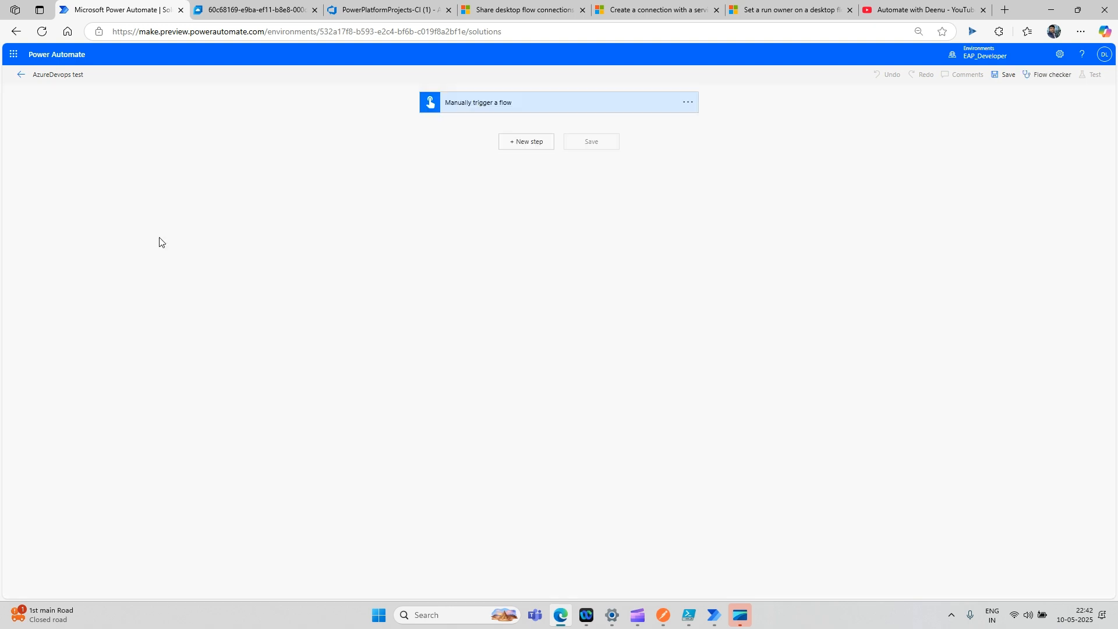
- Add the Desktop flows action 'Run a flow built with Power Automate for desktop' after the trigger
click(538, 151)
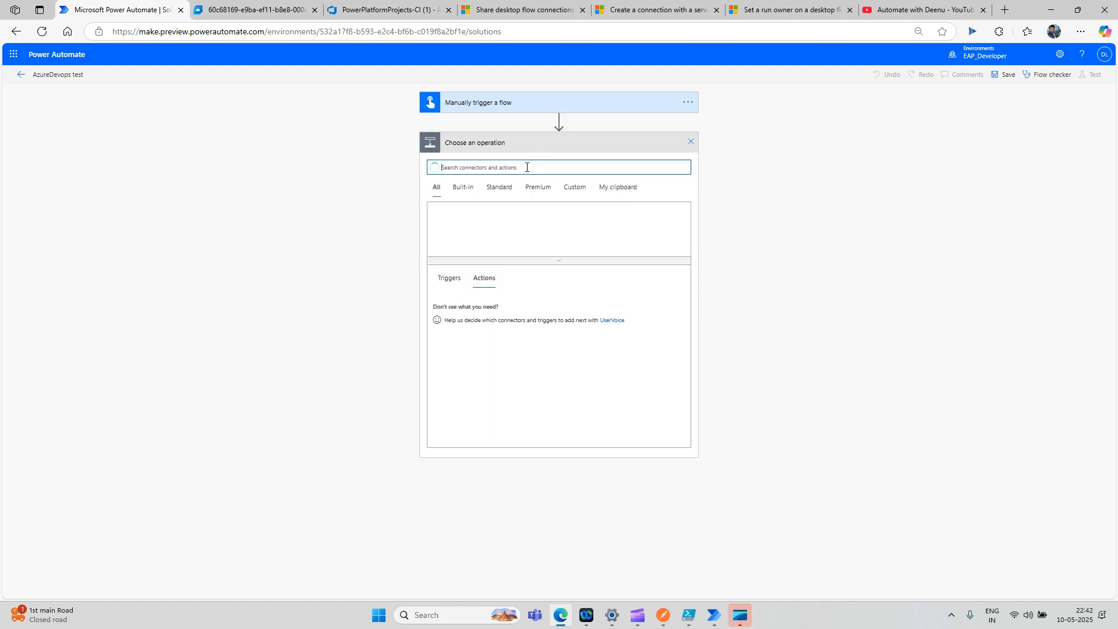
text(desktop flo)
click(450, 232)
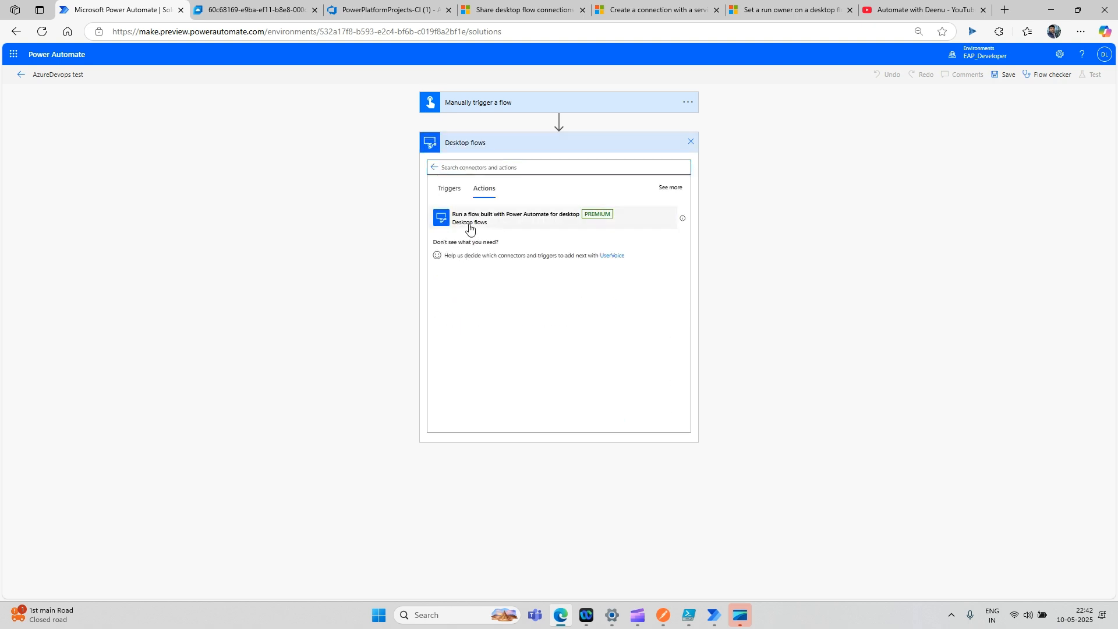
click(470, 227)
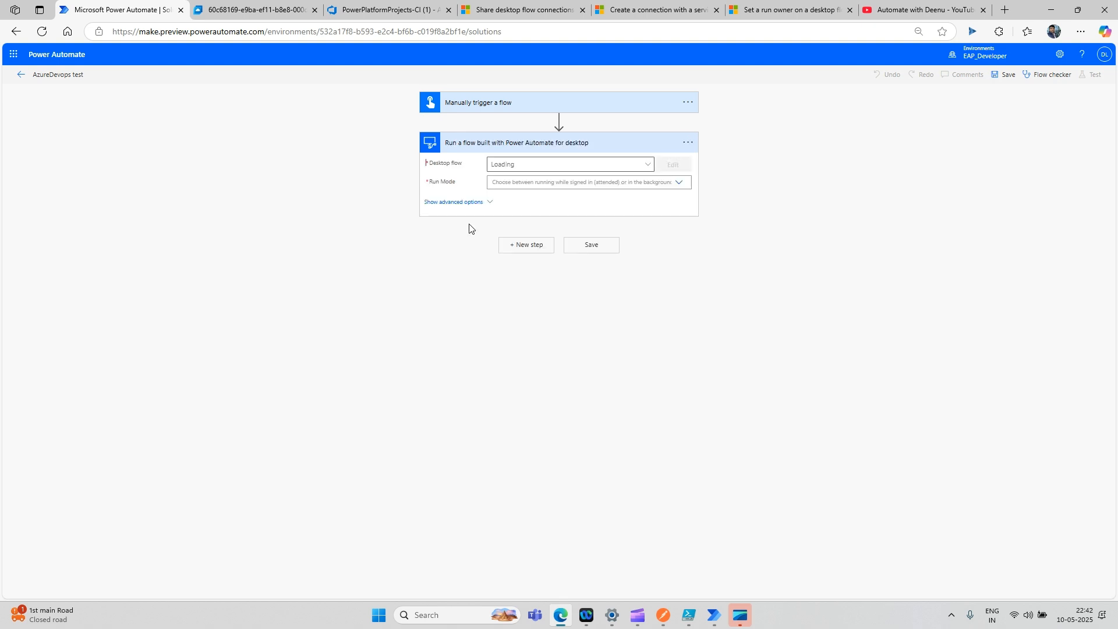
- Check the step's connection and choose PADTESTFLOW as the desktop flow to run
click(688, 143)
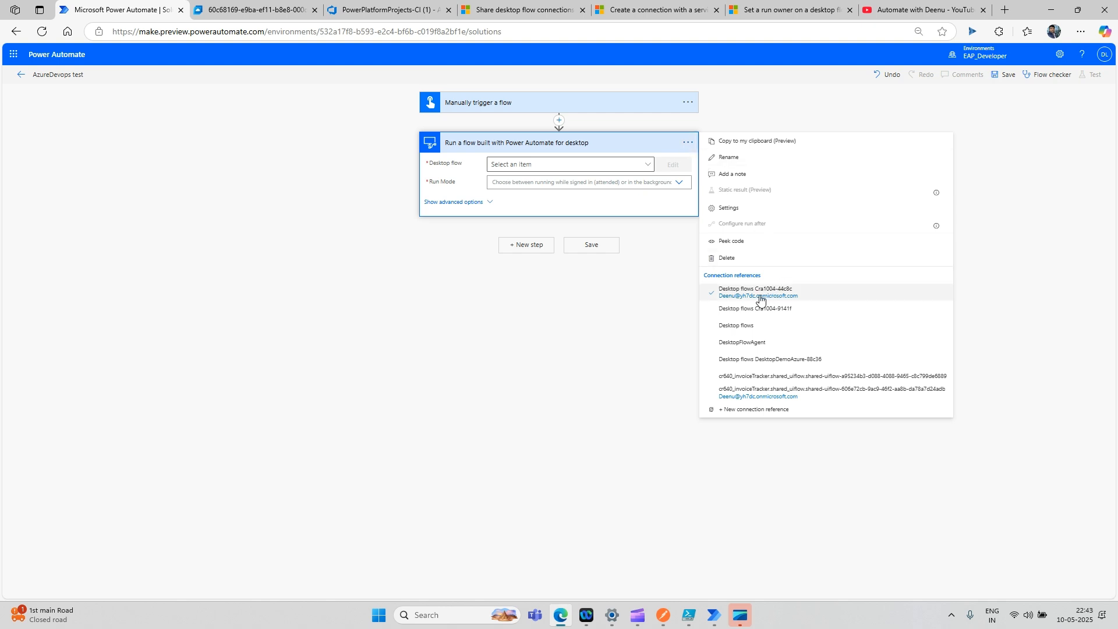
click(617, 330)
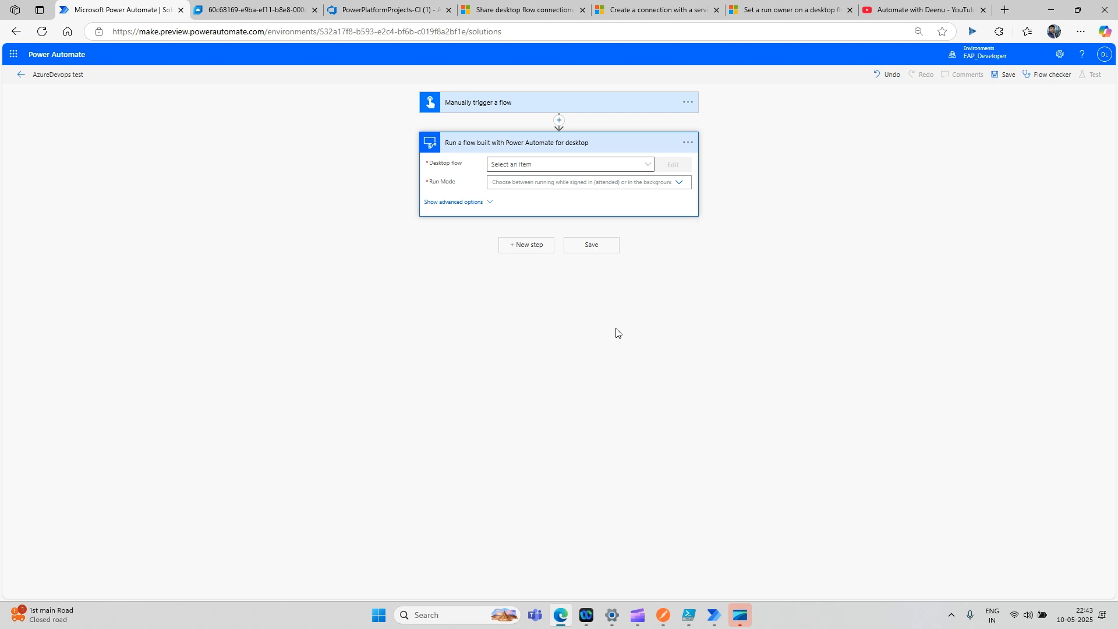
click(646, 167)
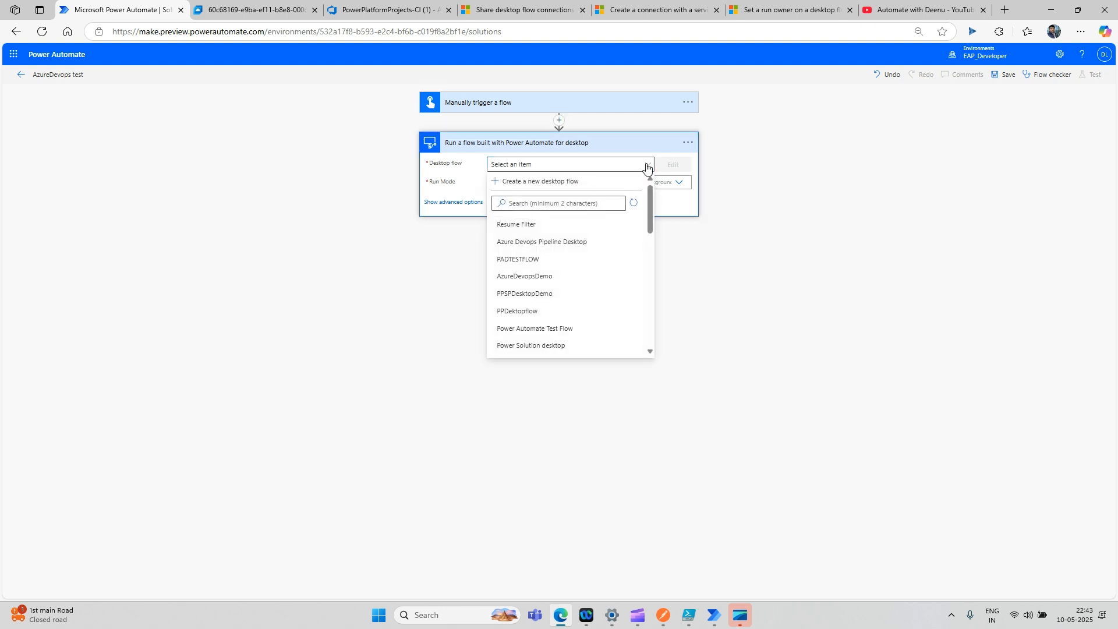
click(582, 204)
text(test)
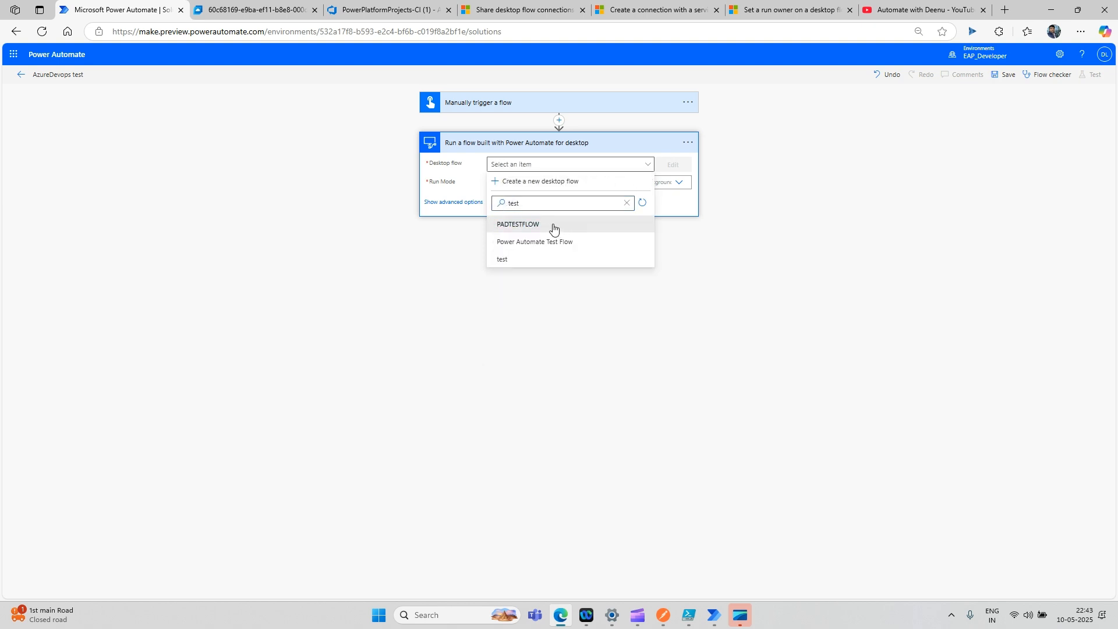
click(622, 226)
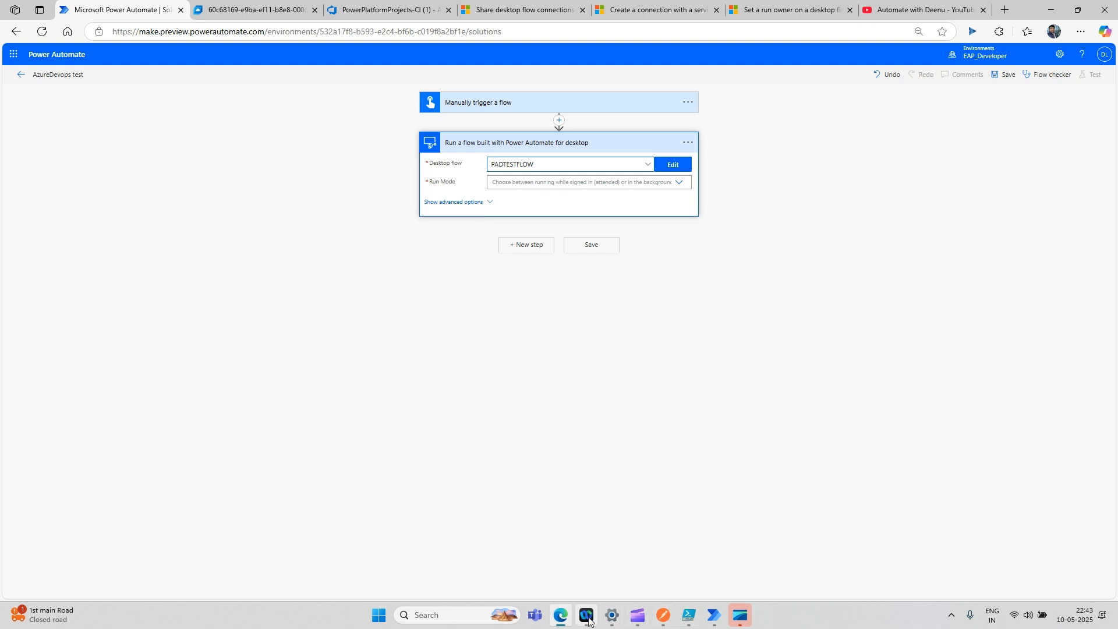
- Glance at the PADTESTFLOW designer, set Run Mode to Attended, and save the cloud flow
mouse_move(719, 619)
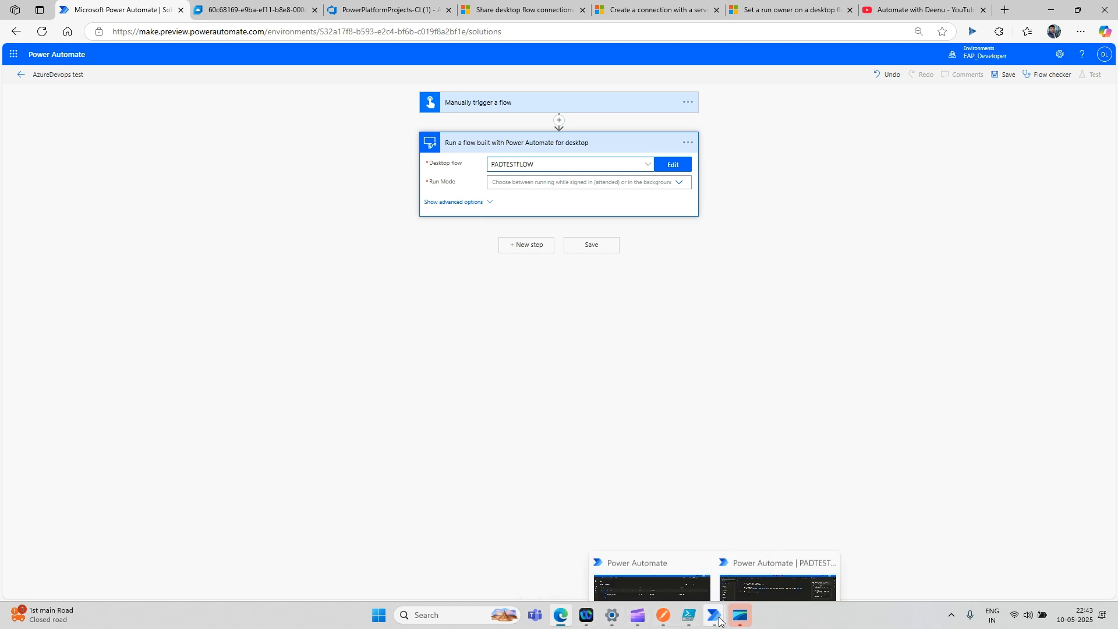
click(743, 554)
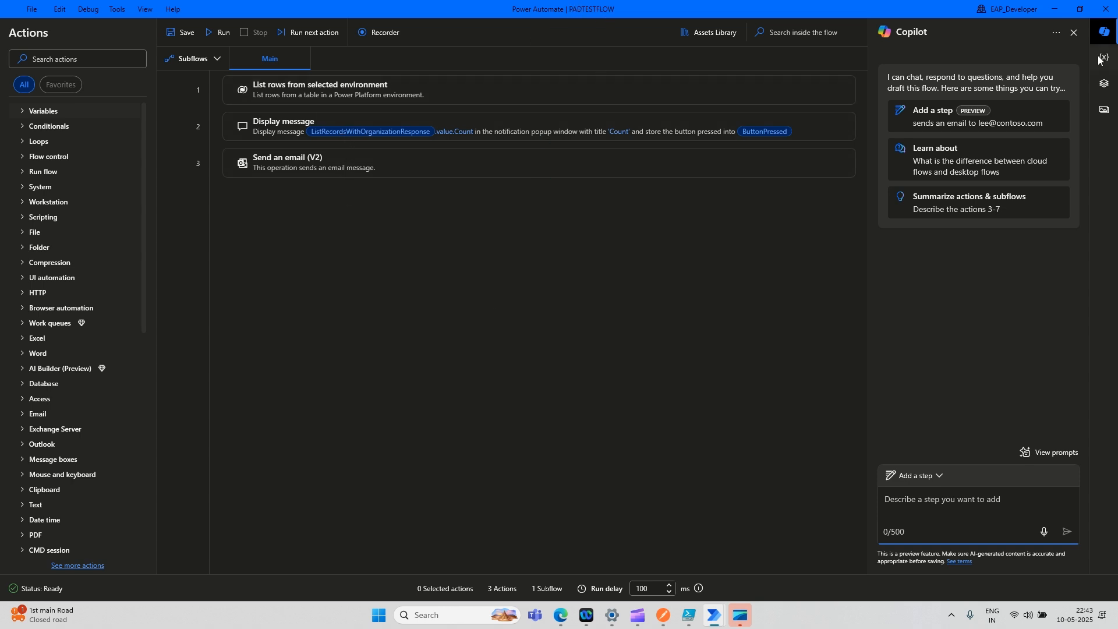
click(1053, 10)
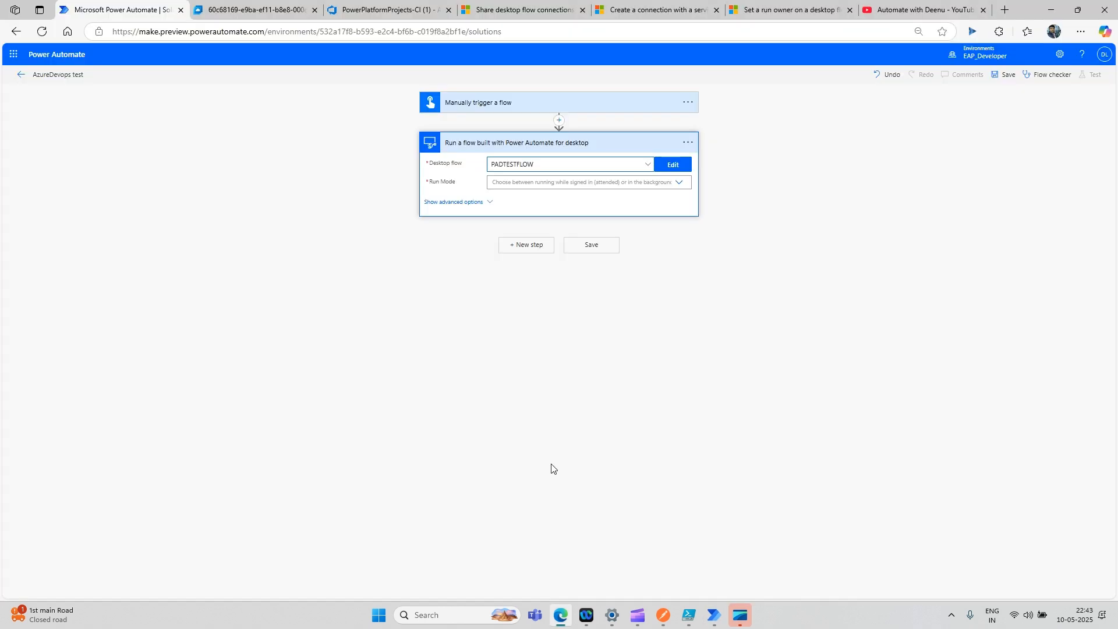
click(579, 183)
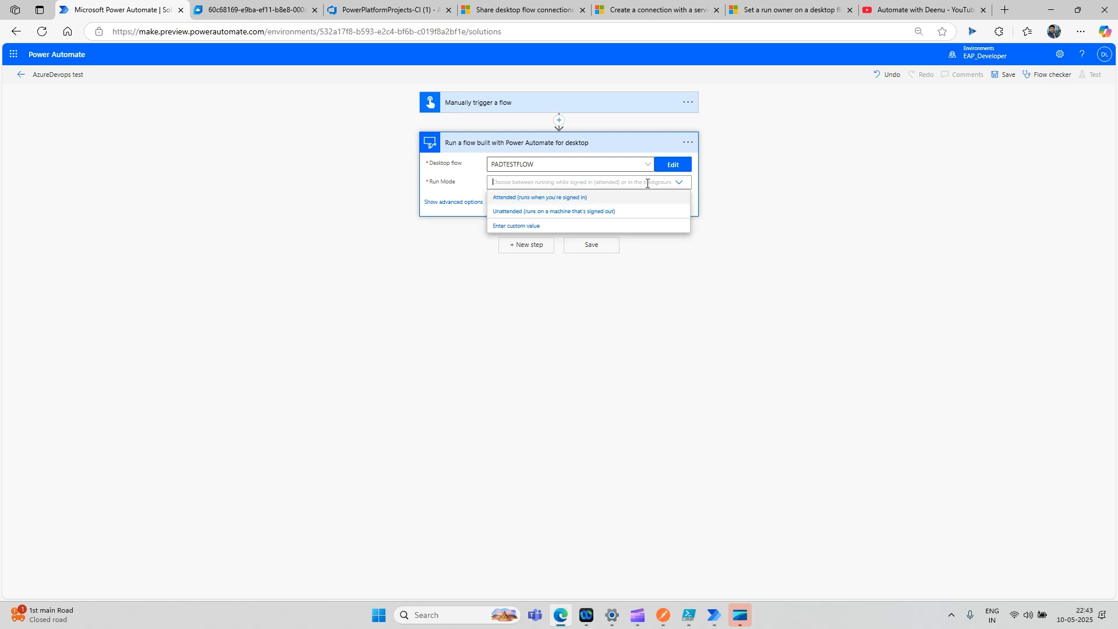
click(524, 198)
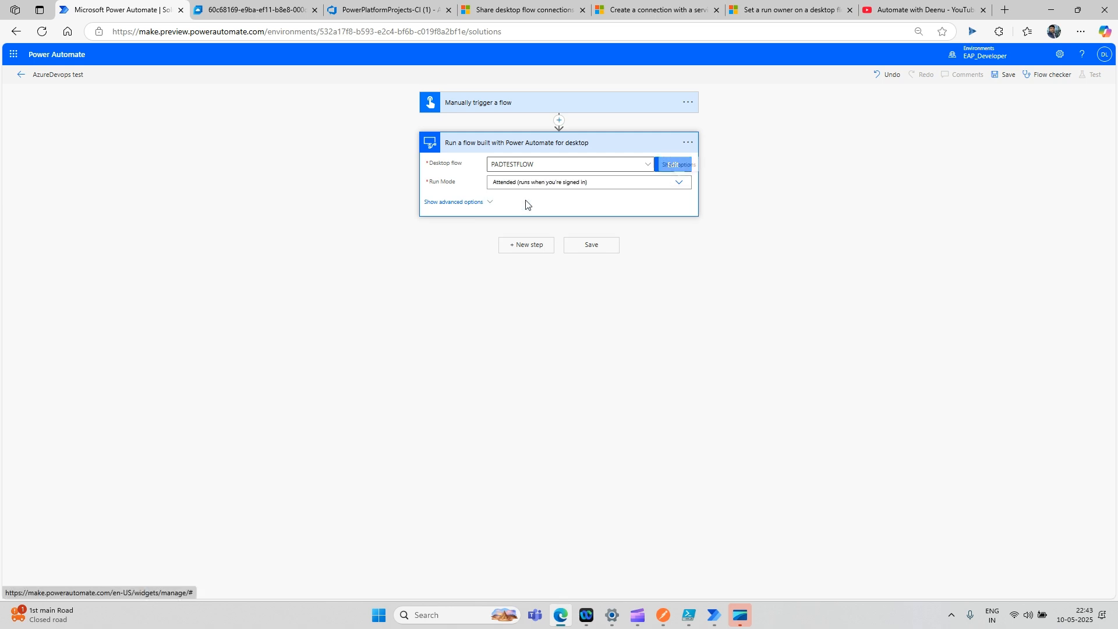
click(589, 245)
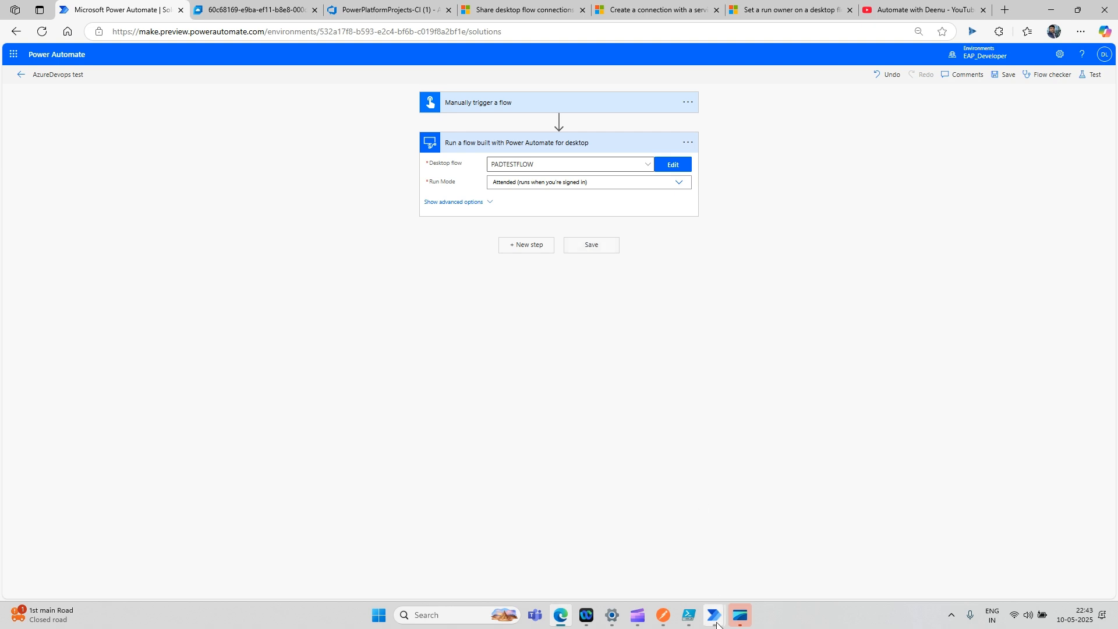
mouse_move(714, 615)
click(757, 564)
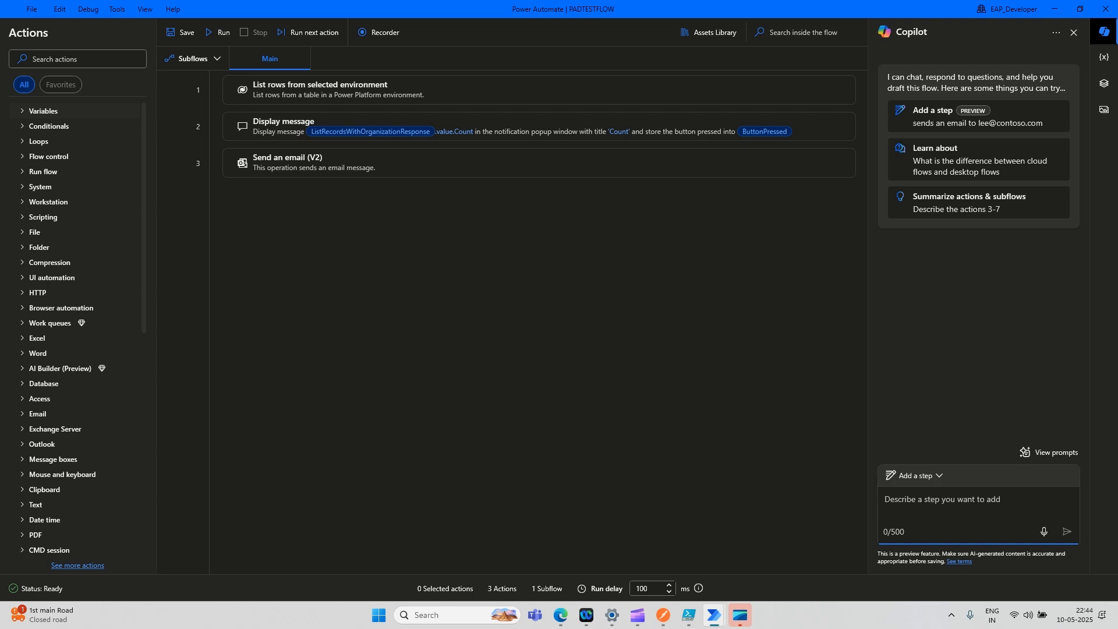
click(1054, 9)
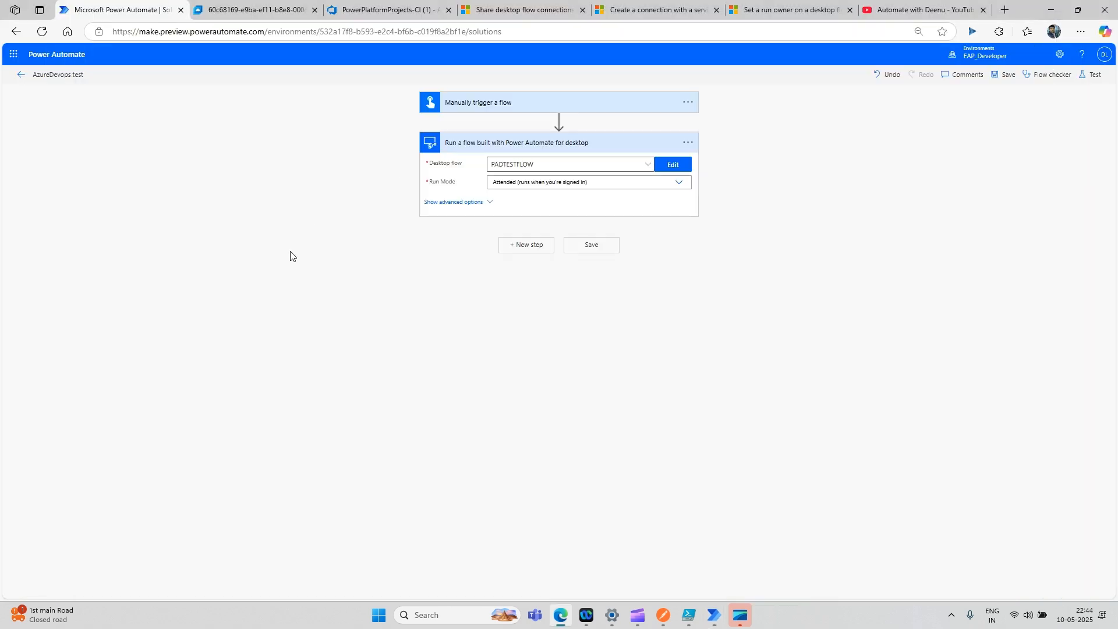
- Save the flow, start a manual test run, and switch to the Windows 365 cloud PC
click(595, 250)
click(1090, 75)
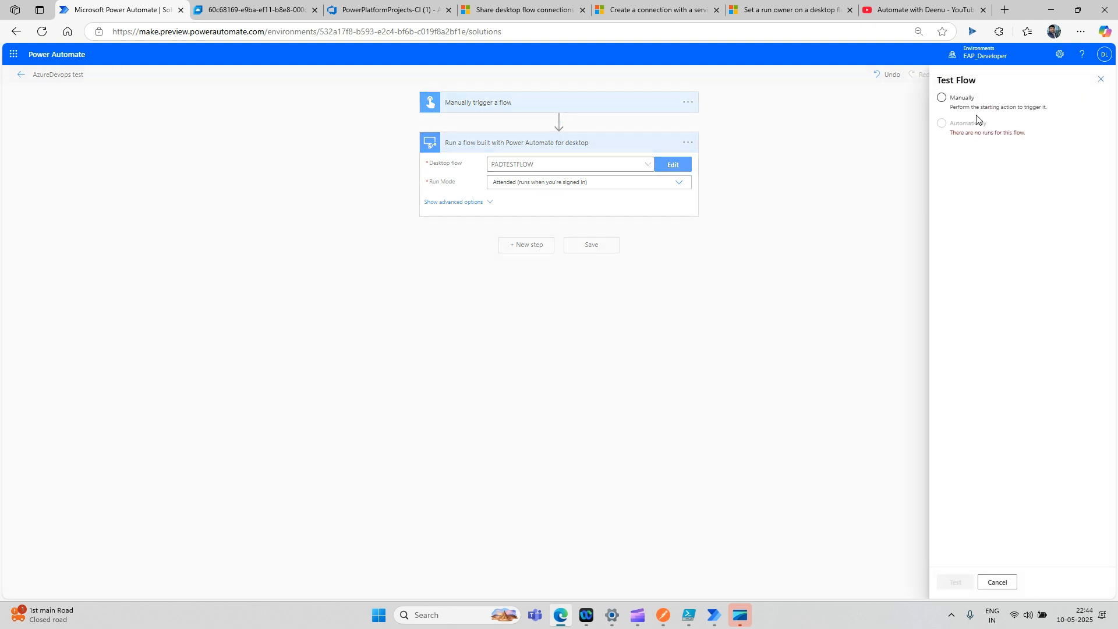
click(965, 99)
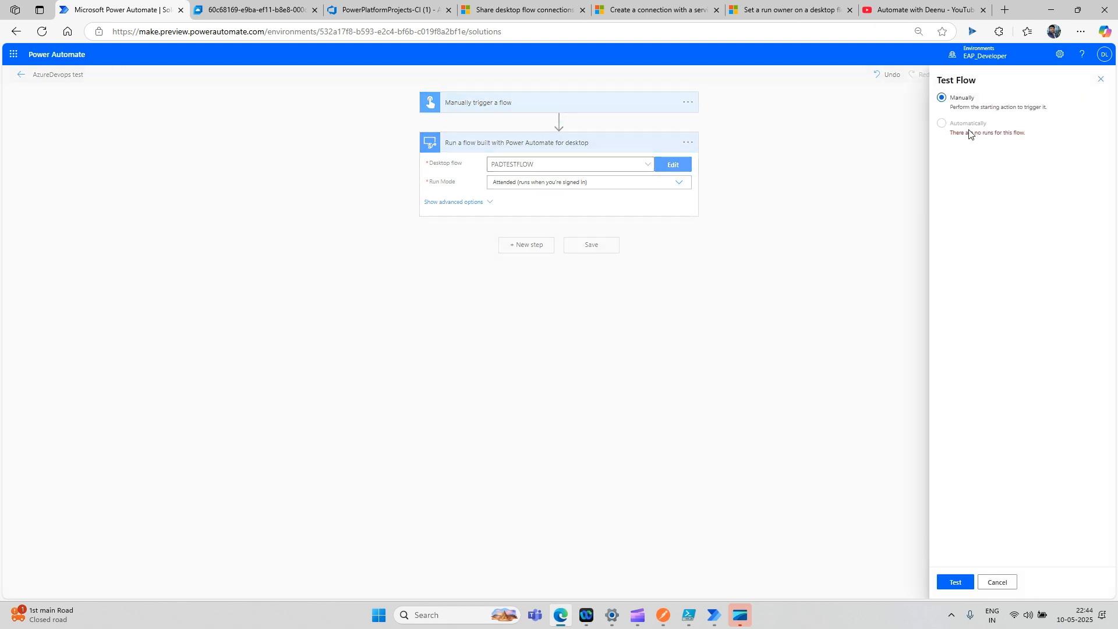
click(957, 585)
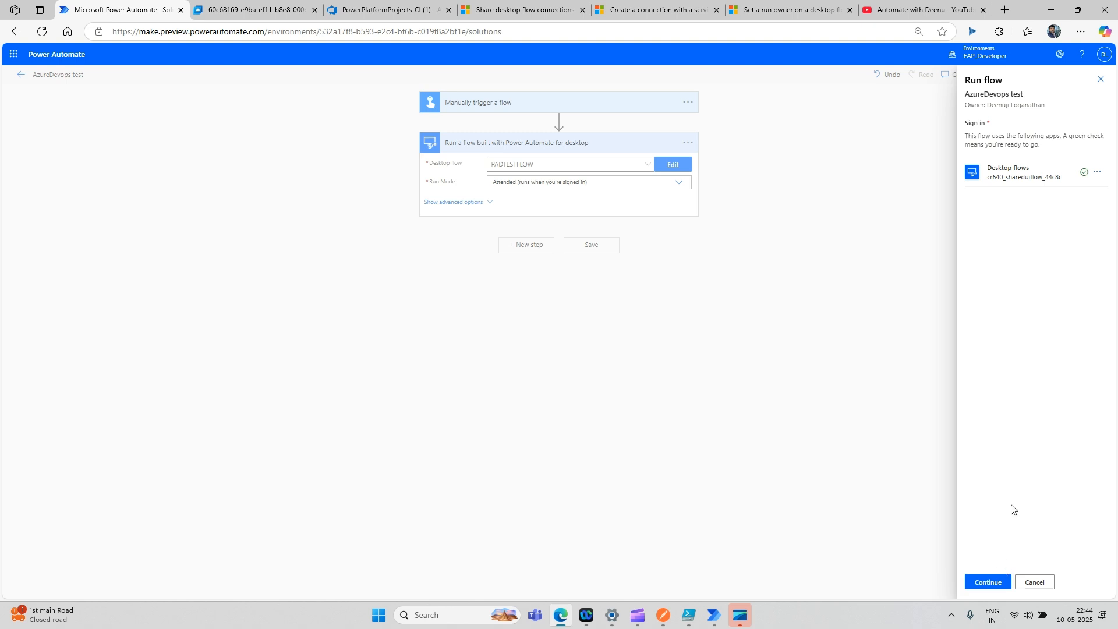
click(986, 583)
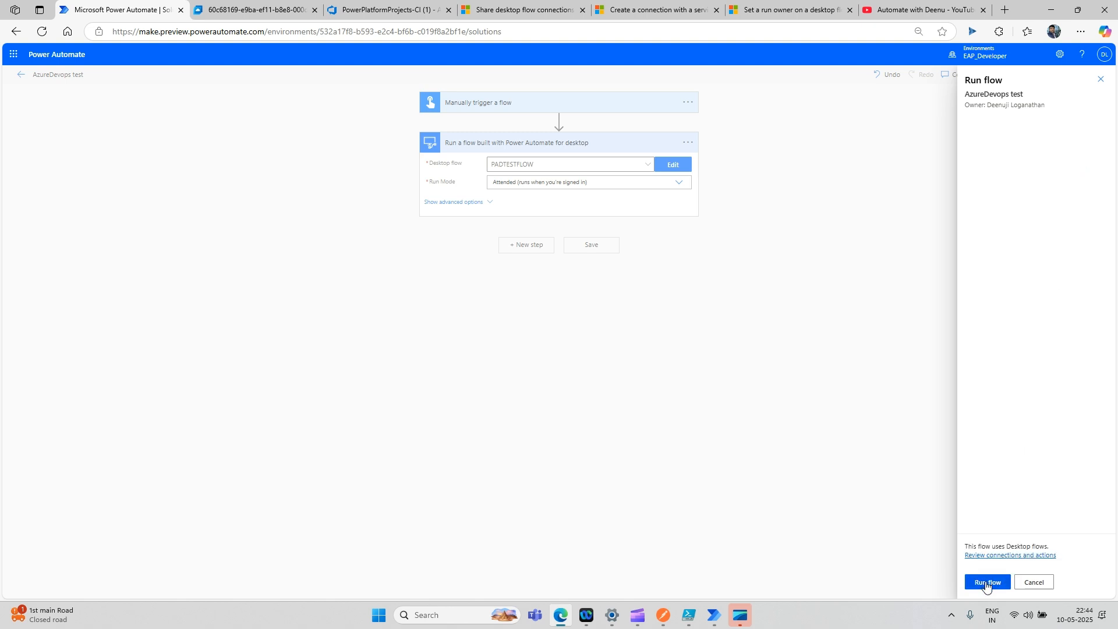
click(986, 582)
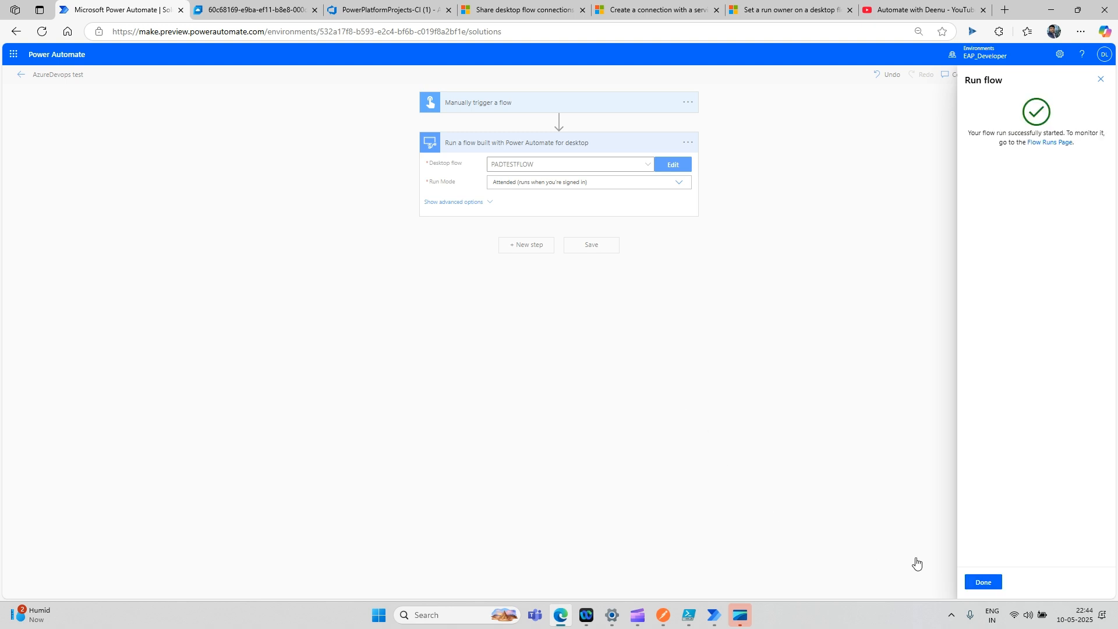
click(979, 583)
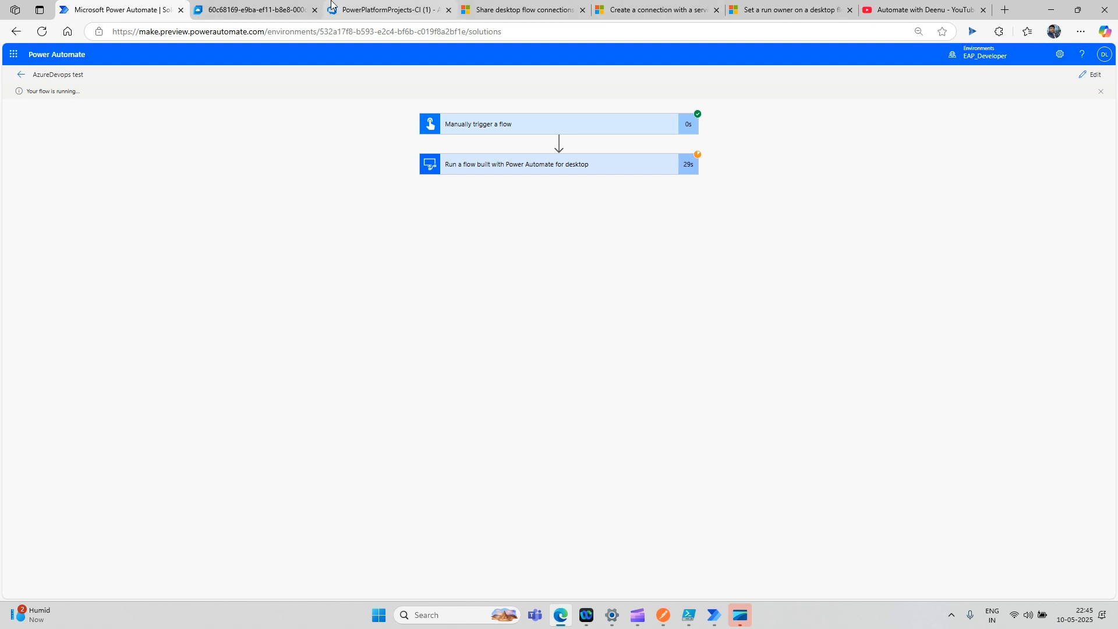
click(285, 11)
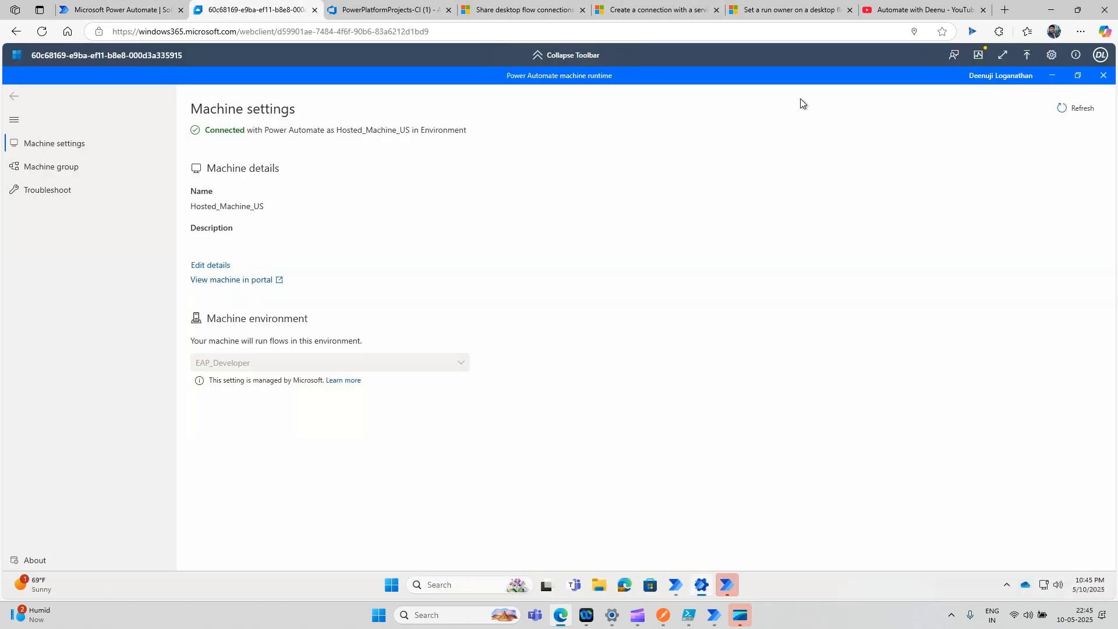
- Dismiss the desktop flow's Count 5 message on Windows 365 and return to the successful run
click(1103, 77)
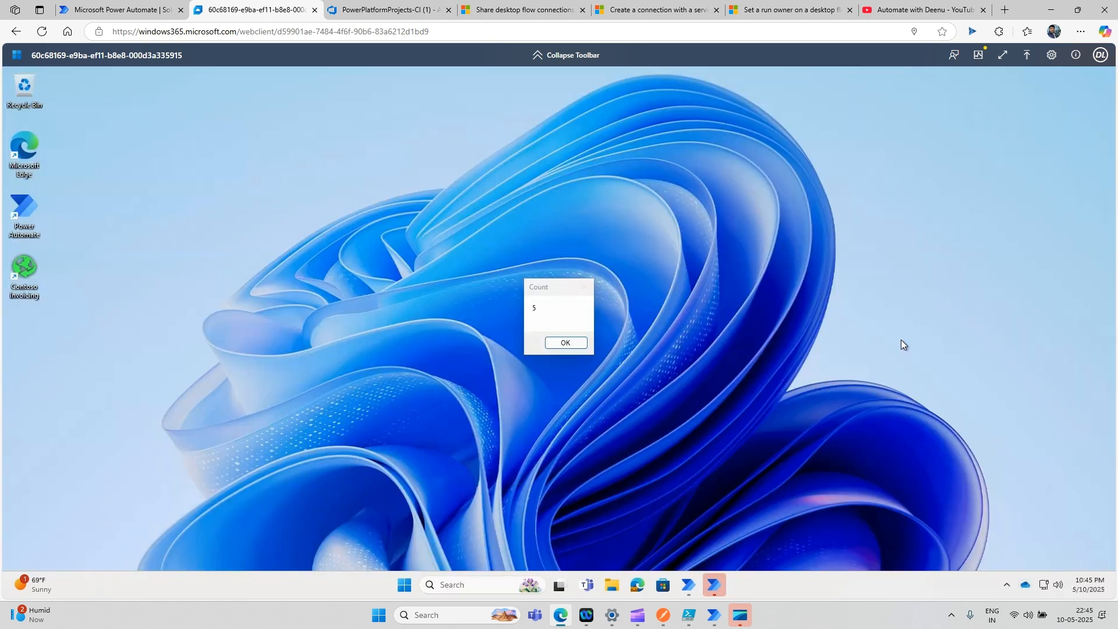
click(562, 347)
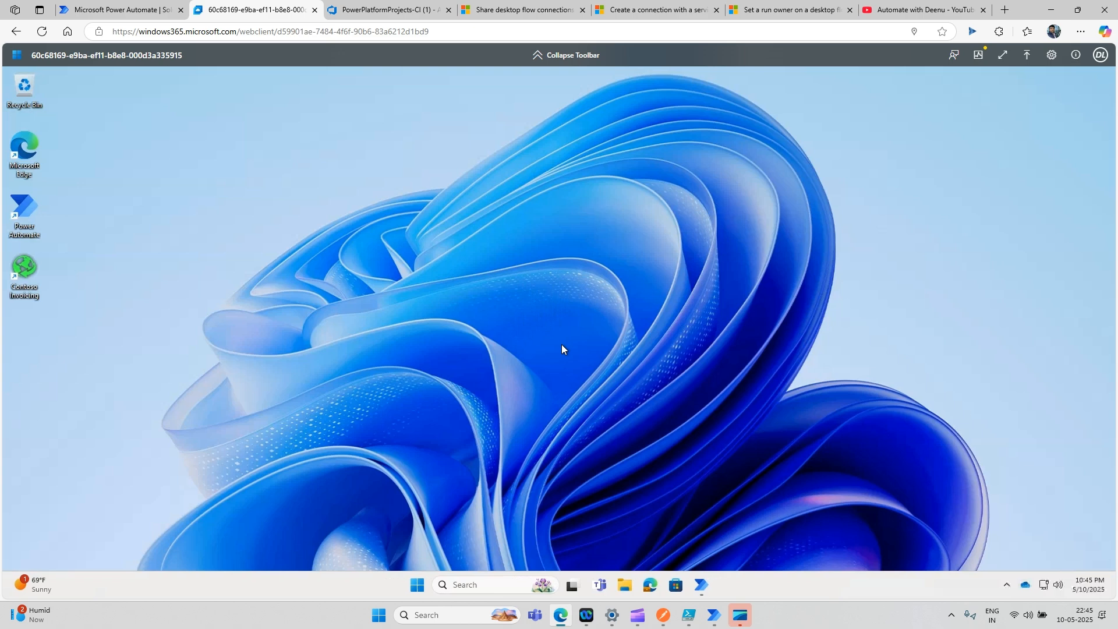
click(131, 12)
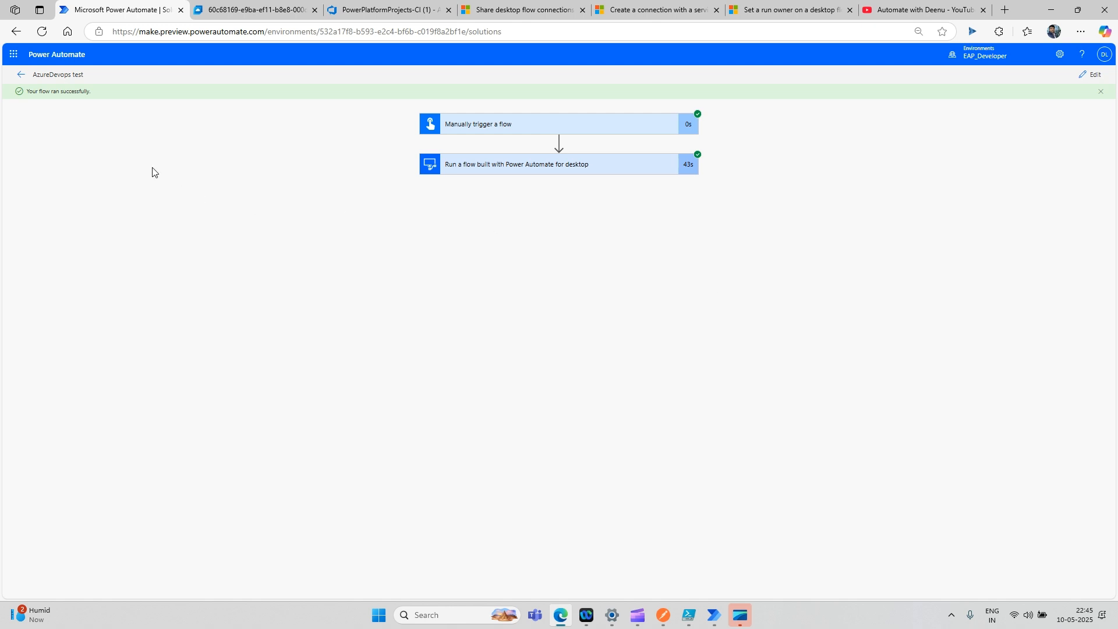
- Return to the solutions list, select AutomateWithDeenu, and begin exporting it
click(21, 74)
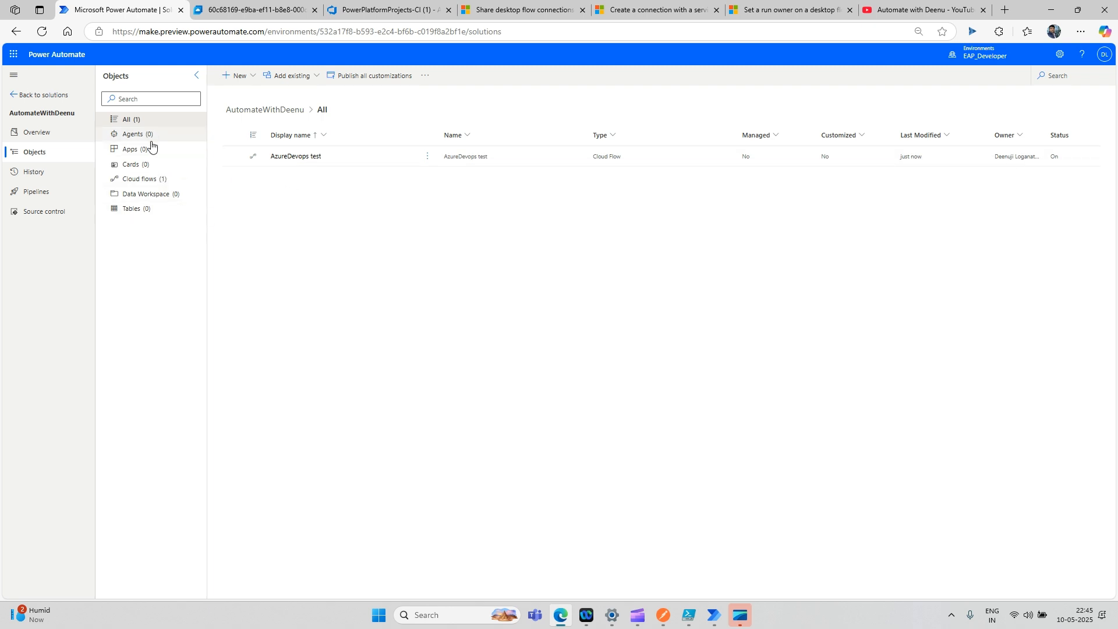
click(33, 96)
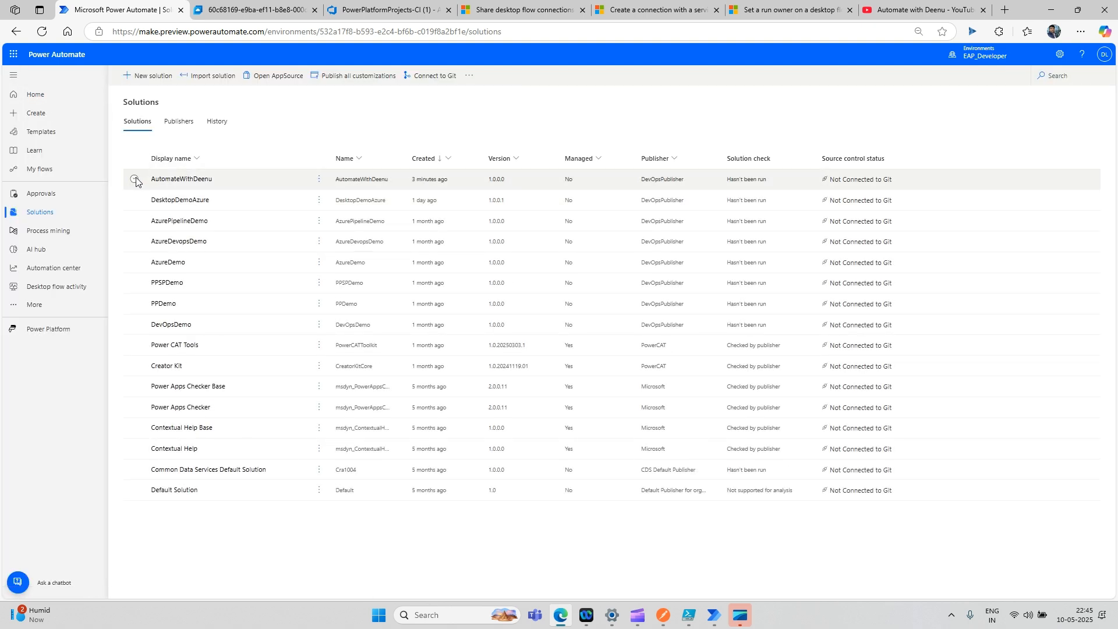
click(135, 180)
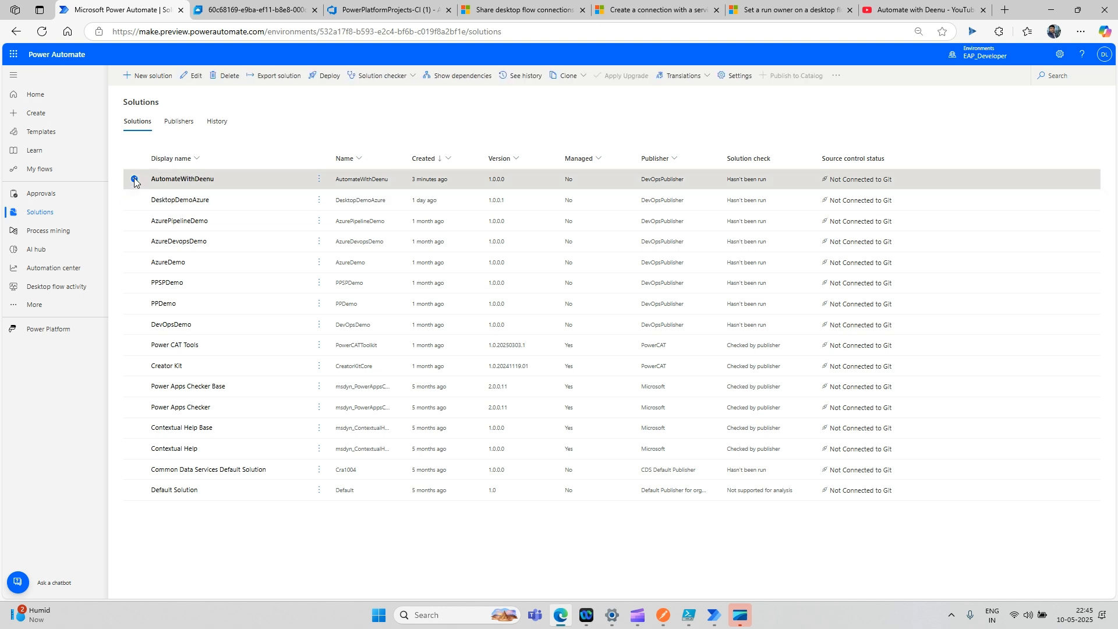
click(273, 79)
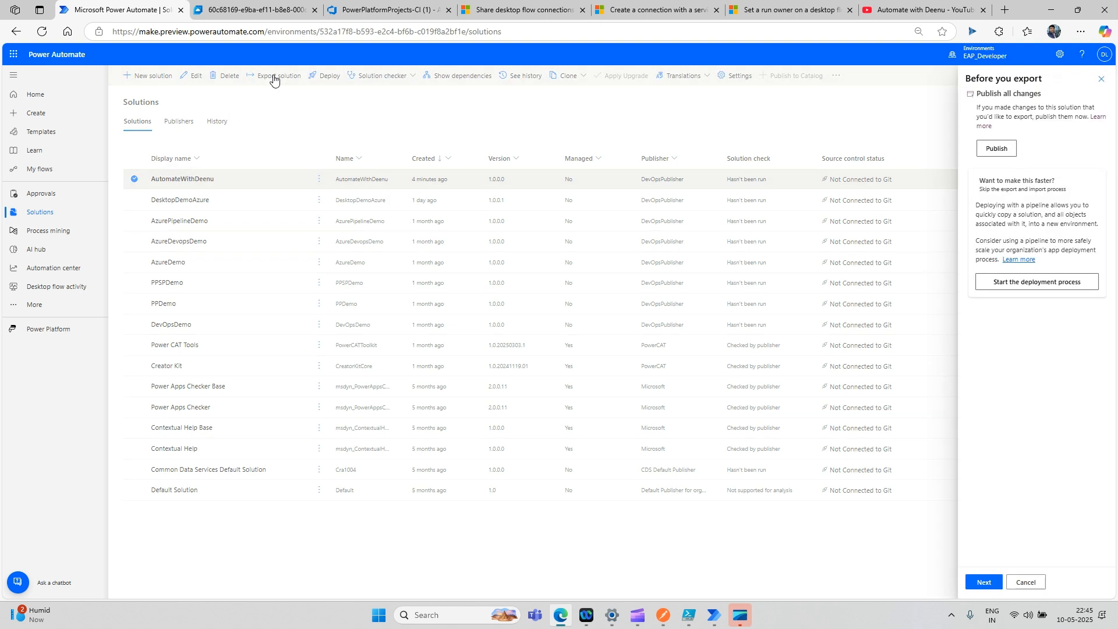
- Publish all customizations and proceed to the missing components: PADTESTFLOW and a Desktop flows connection reference
click(1001, 150)
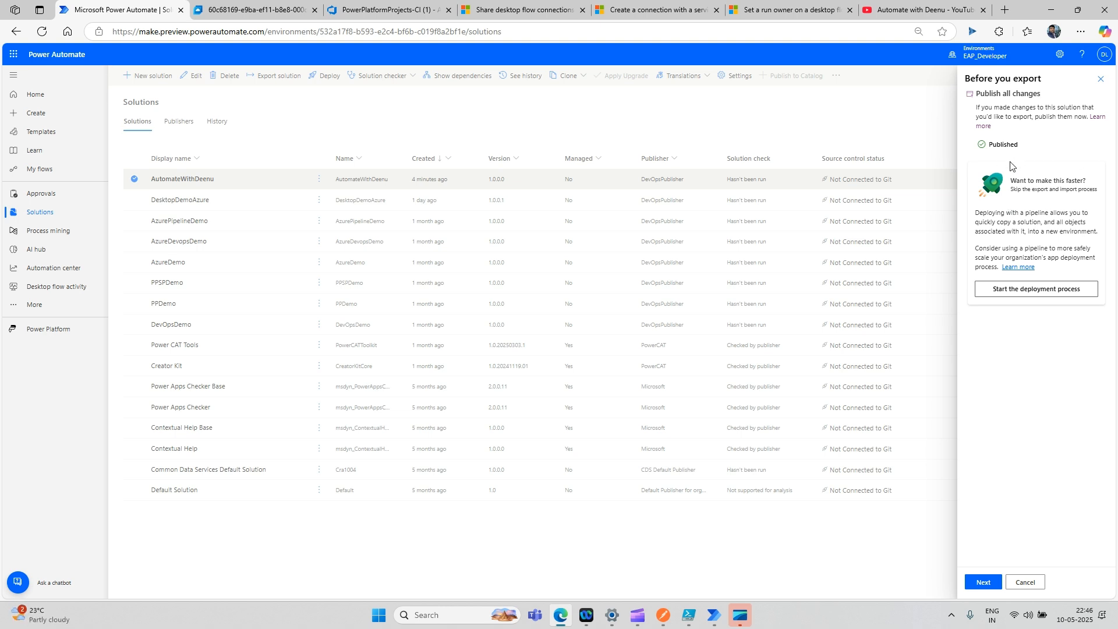
click(981, 583)
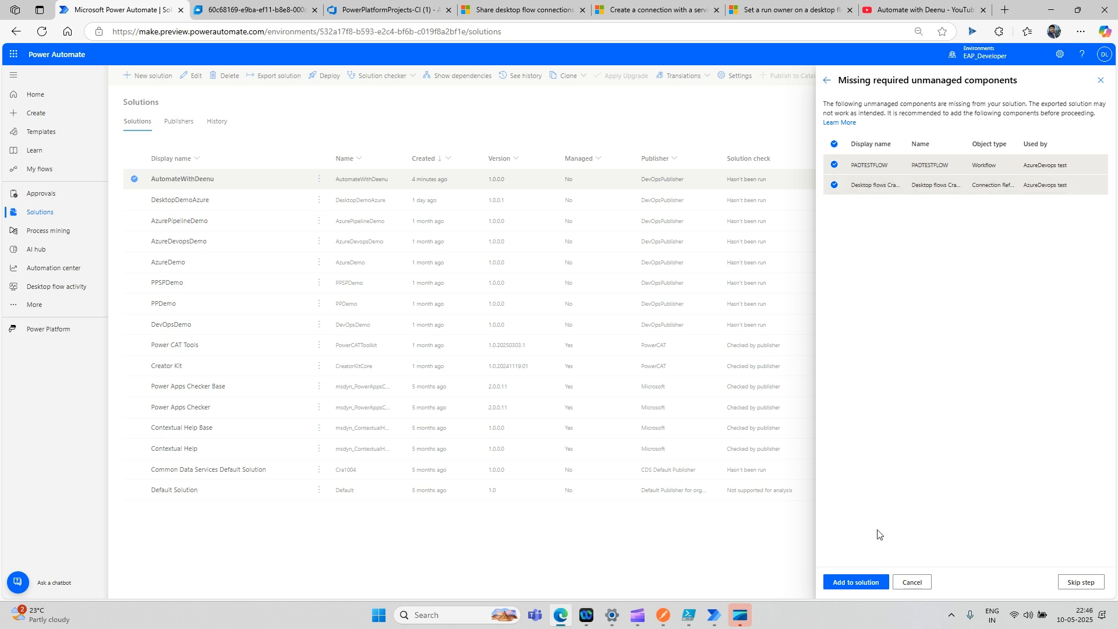
- Add the missing AzureOffice and AzureDataverse connection references to the AutomateWithDeenu solution
click(867, 584)
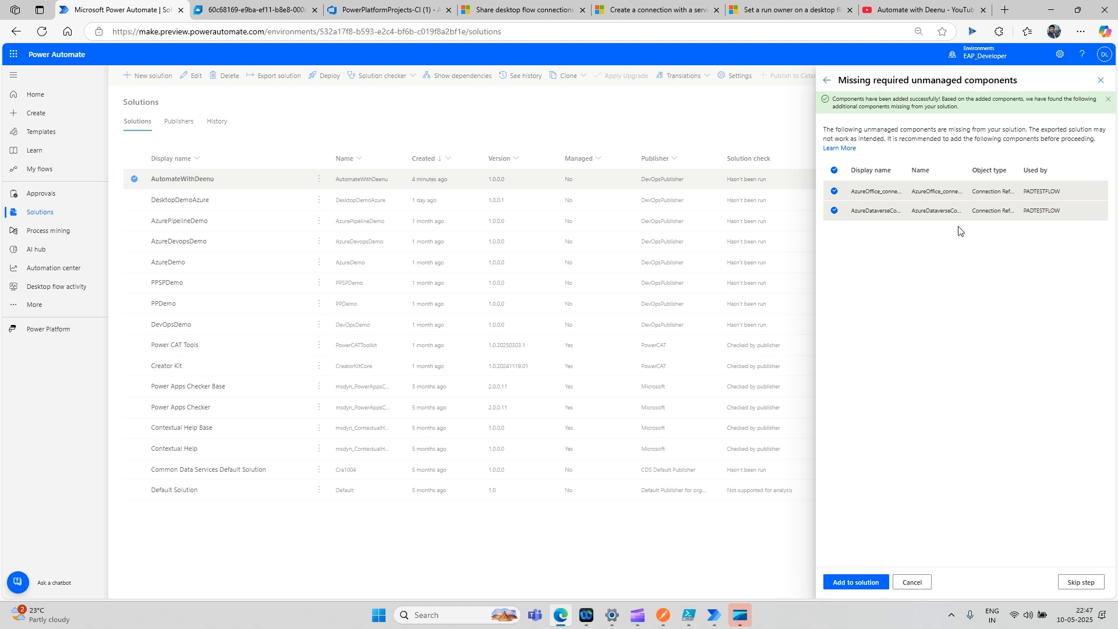
click(860, 582)
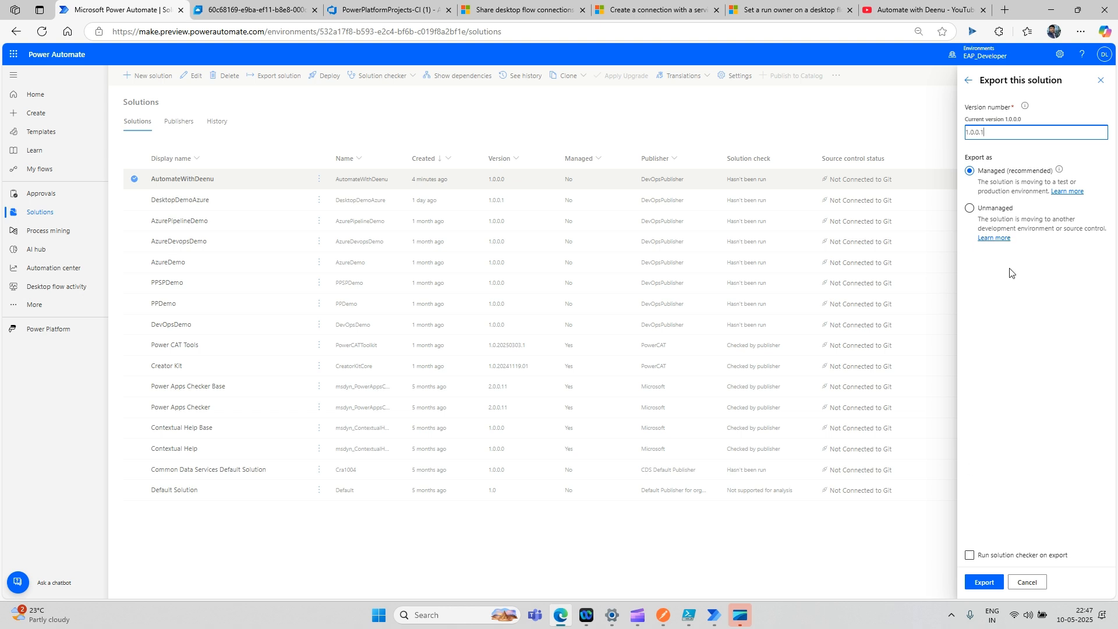
- Export AutomateWithDeenu 1.0.0.1 as managed, download AutomateWithDeenu_1_0_0_1_managed.zip, and return to Azure DevOps
click(984, 584)
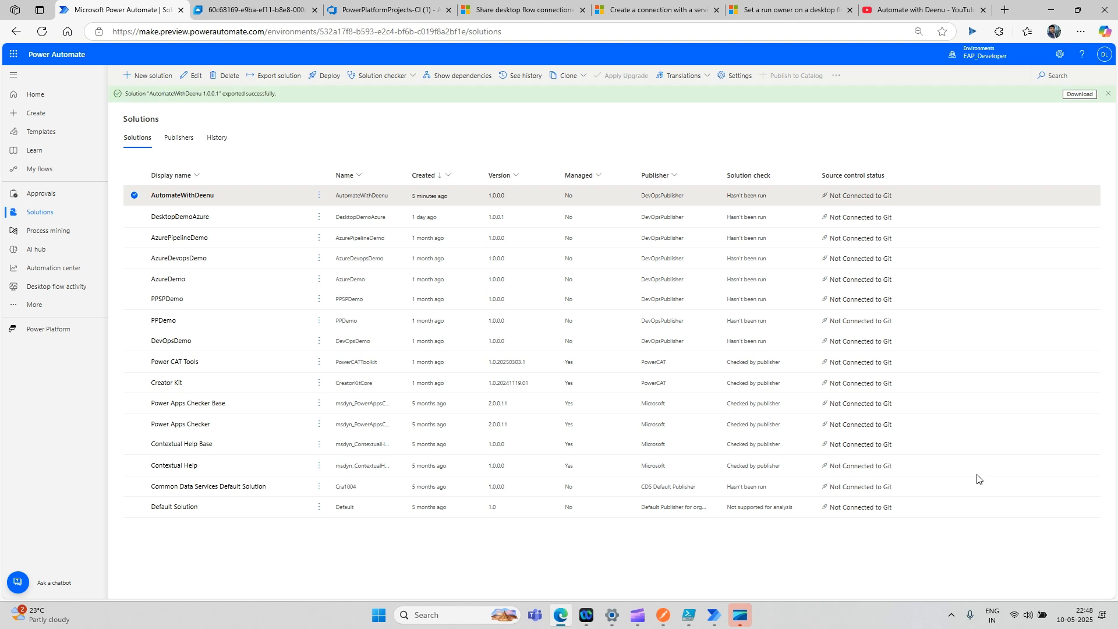
click(1078, 94)
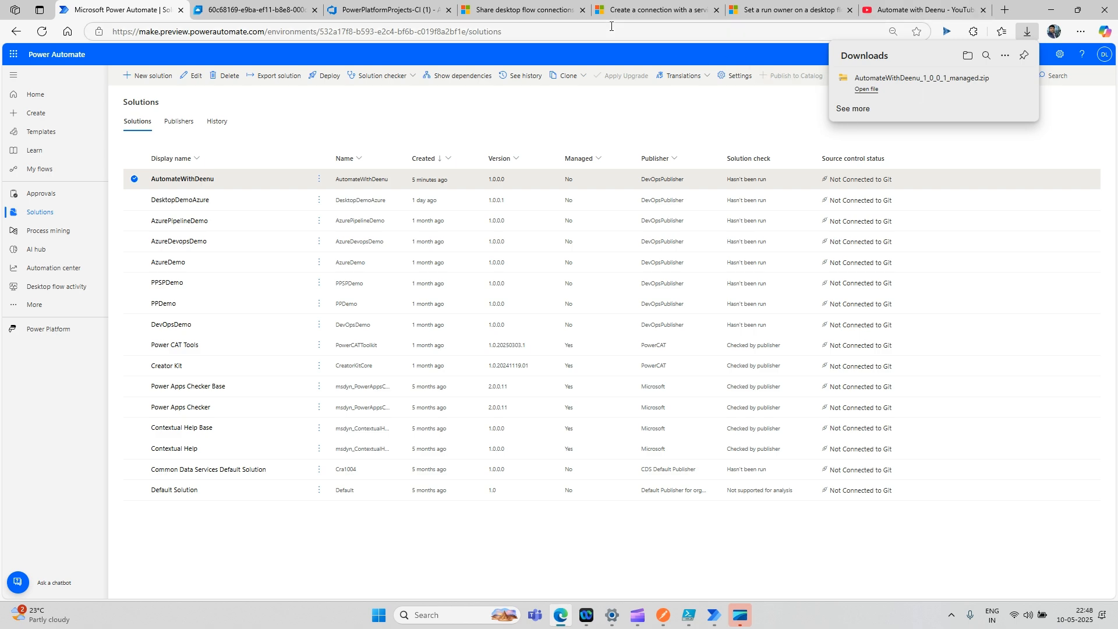
click(393, 12)
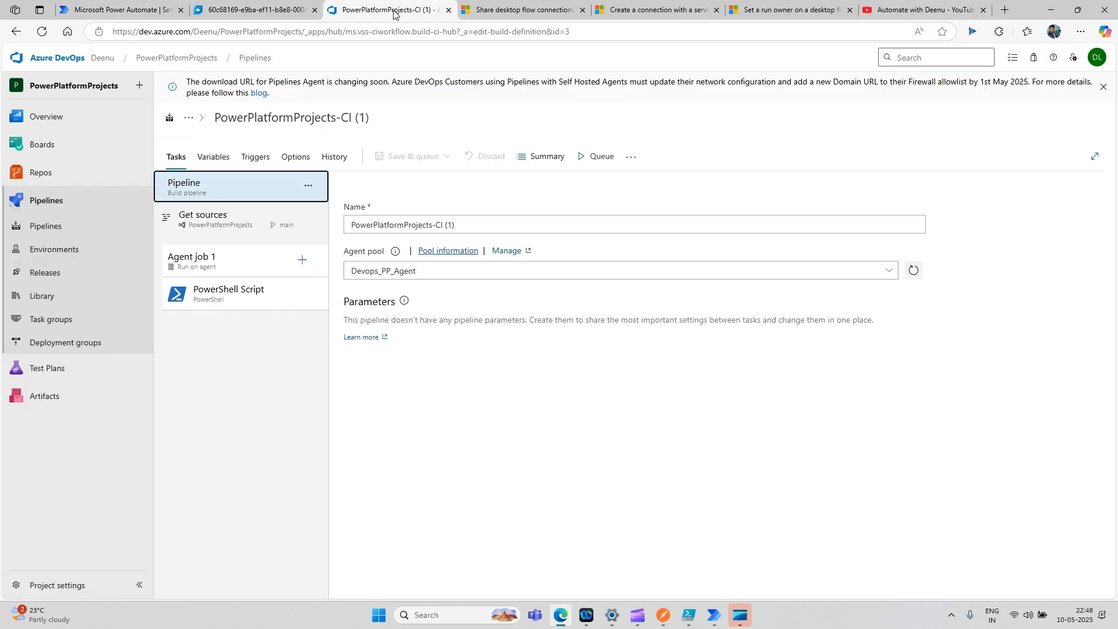
- Open the runs of the Push Dev Code to Git pipeline
mouse_move(108, 178)
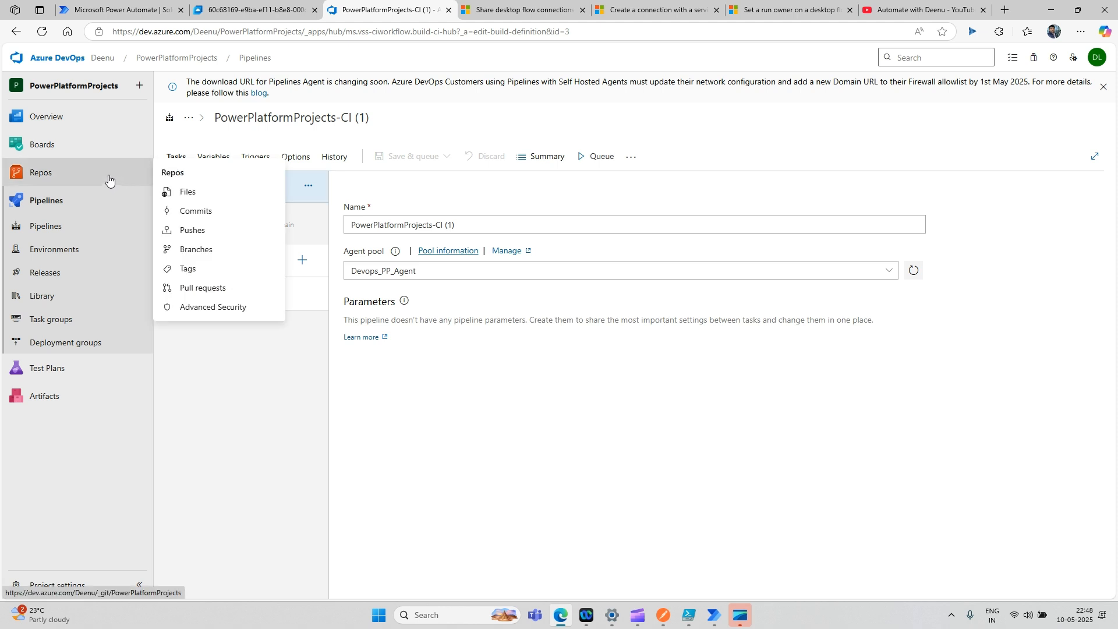
click(93, 232)
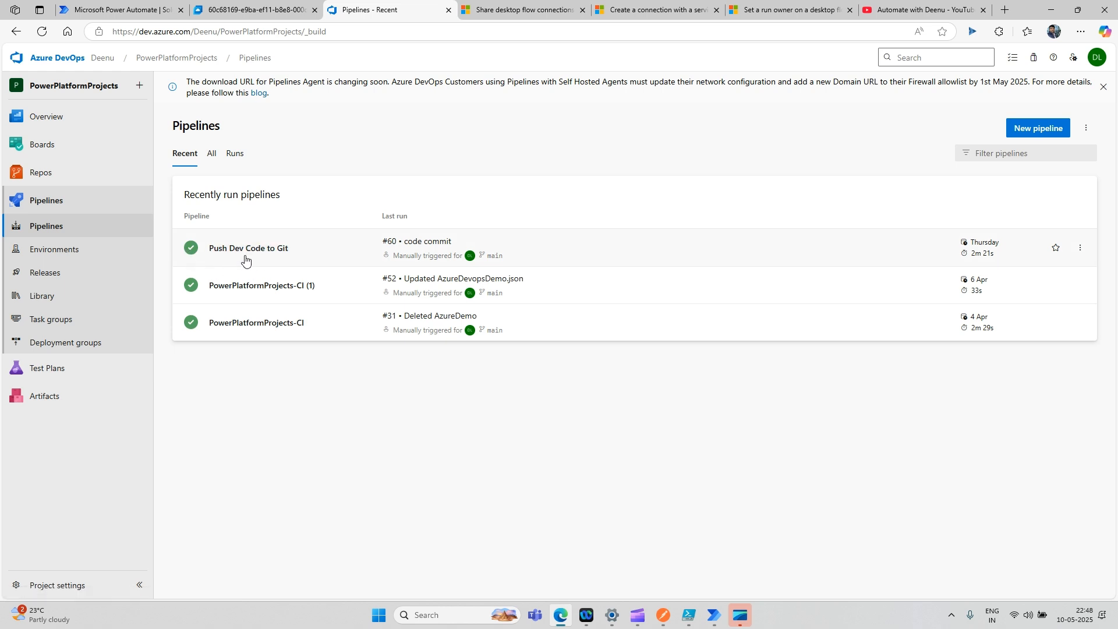
click(275, 251)
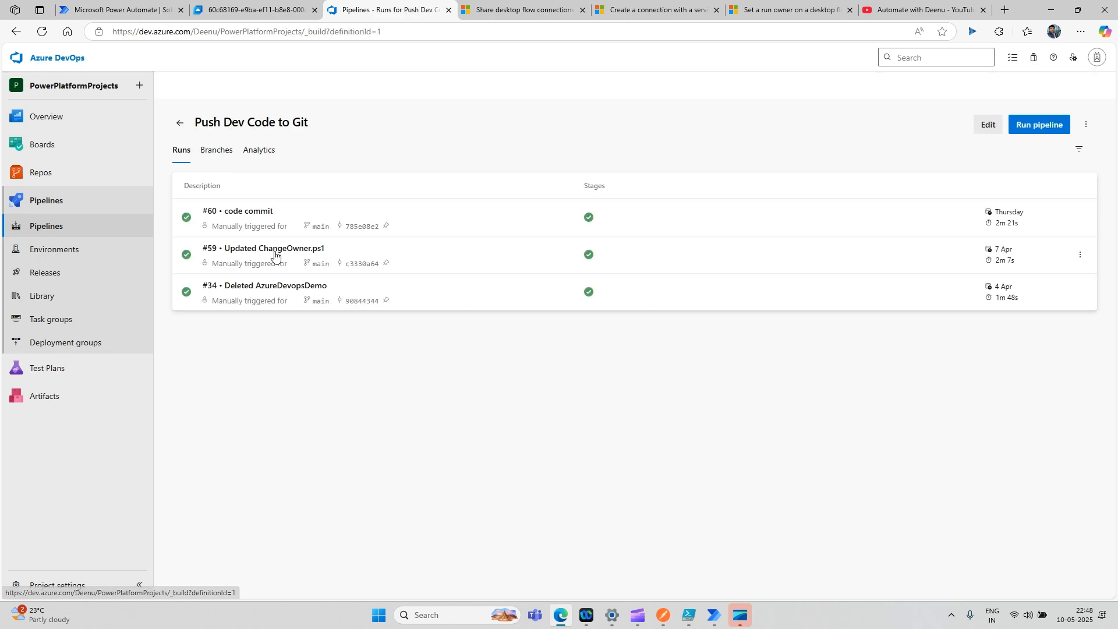
- Copy the AutomateWithDeenu solution name from Power Automate and start editing Push Dev Code to Git
click(129, 11)
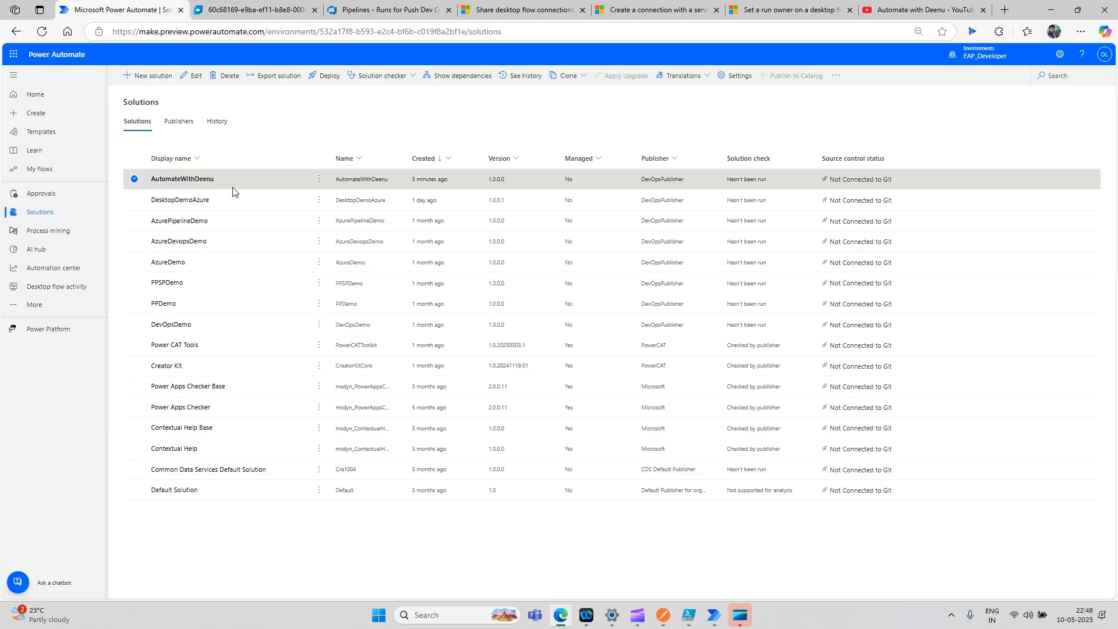
drag(223, 179, 151, 179)
key(ctrl+c)
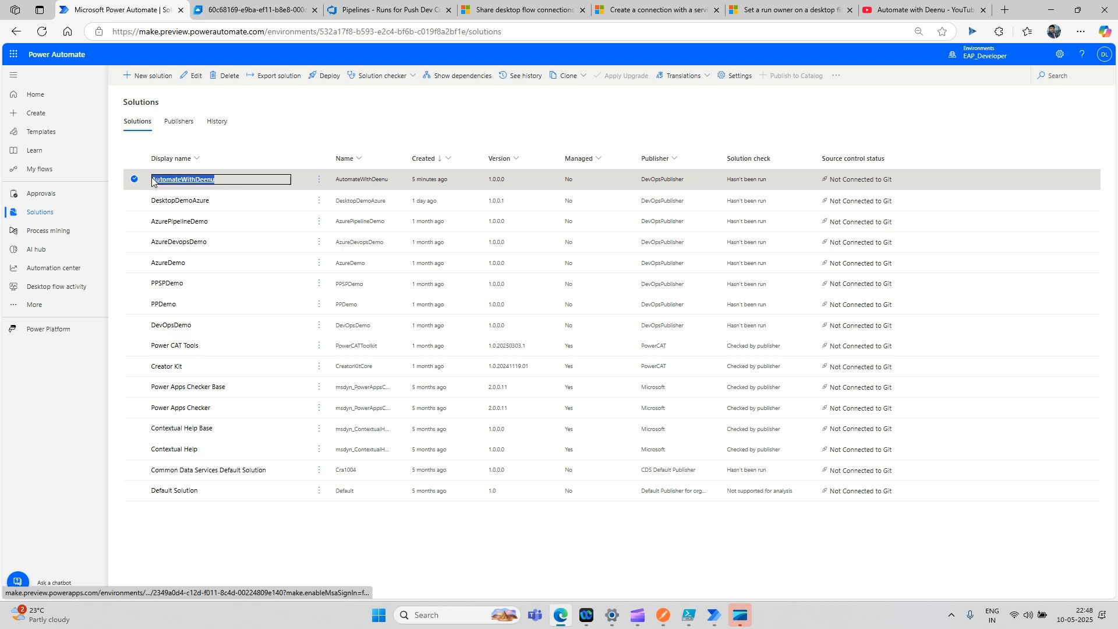
click(230, 14)
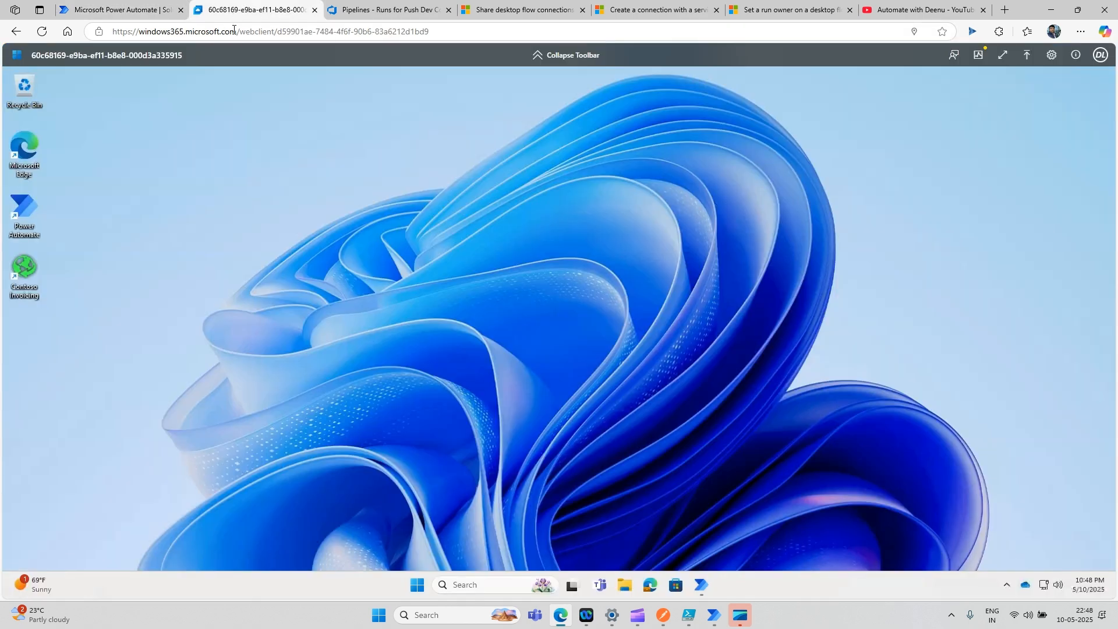
click(357, 8)
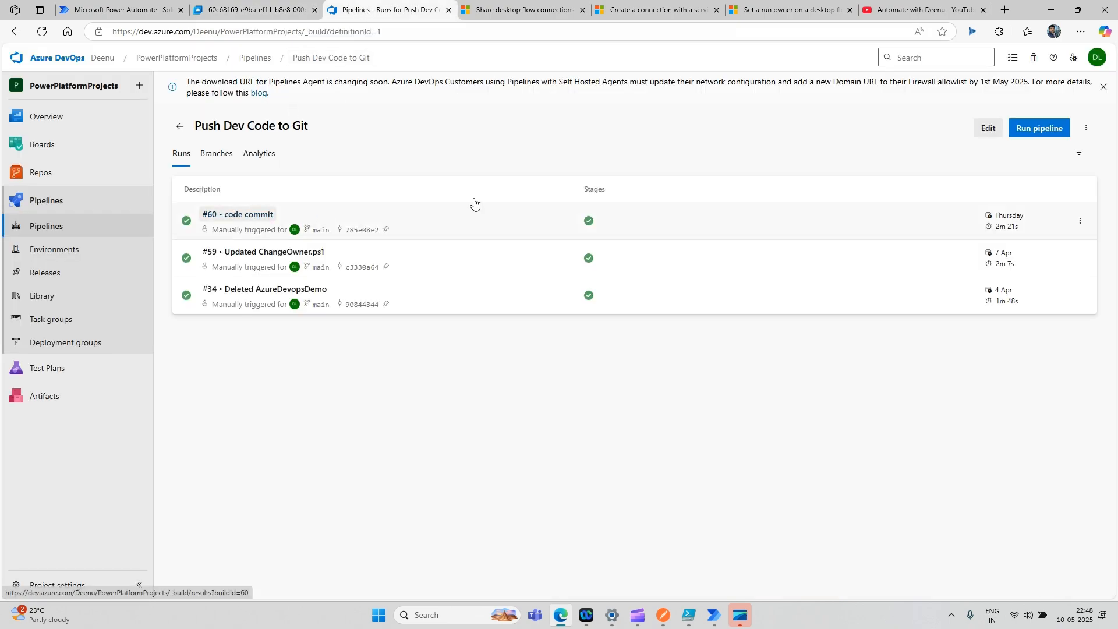
click(991, 131)
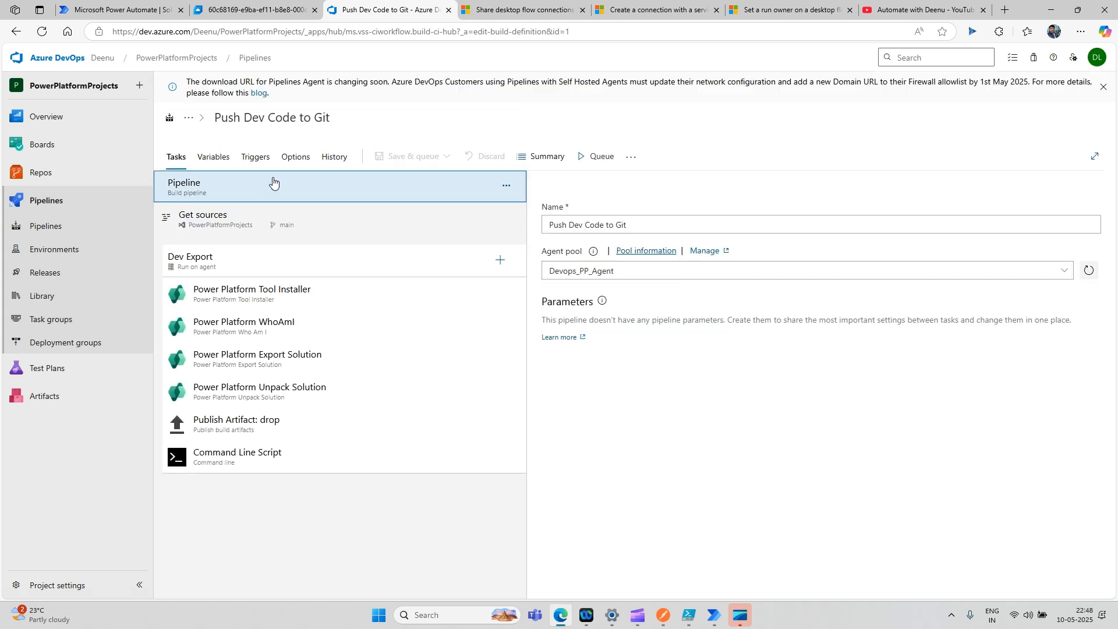
- Set the pipeline's SolutionName variable to AutomateWithDeenu
click(220, 159)
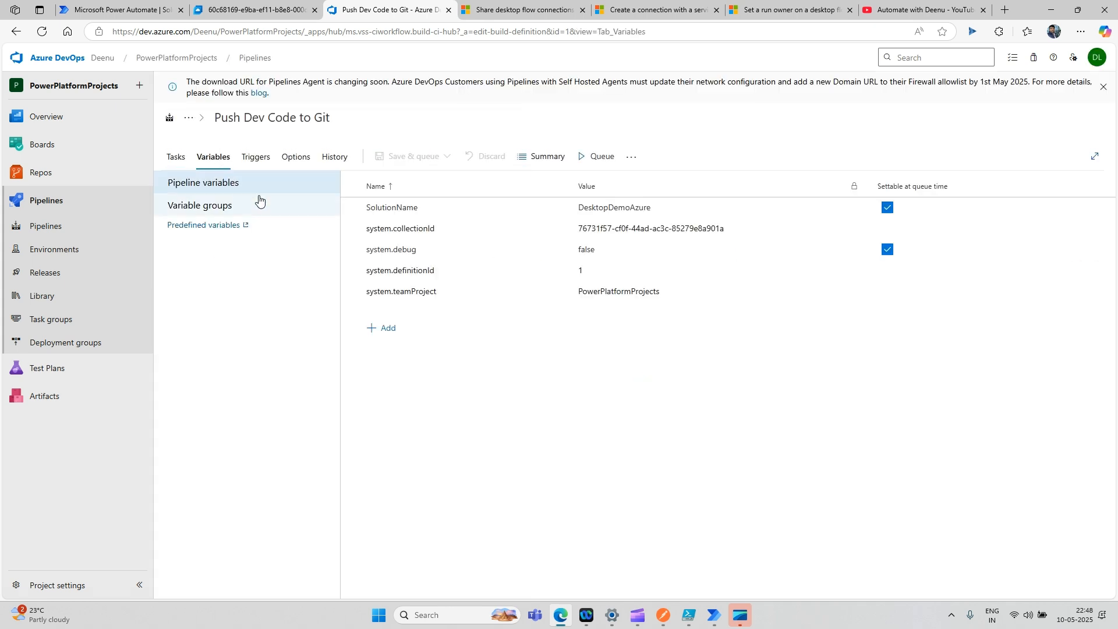
double_click(634, 210)
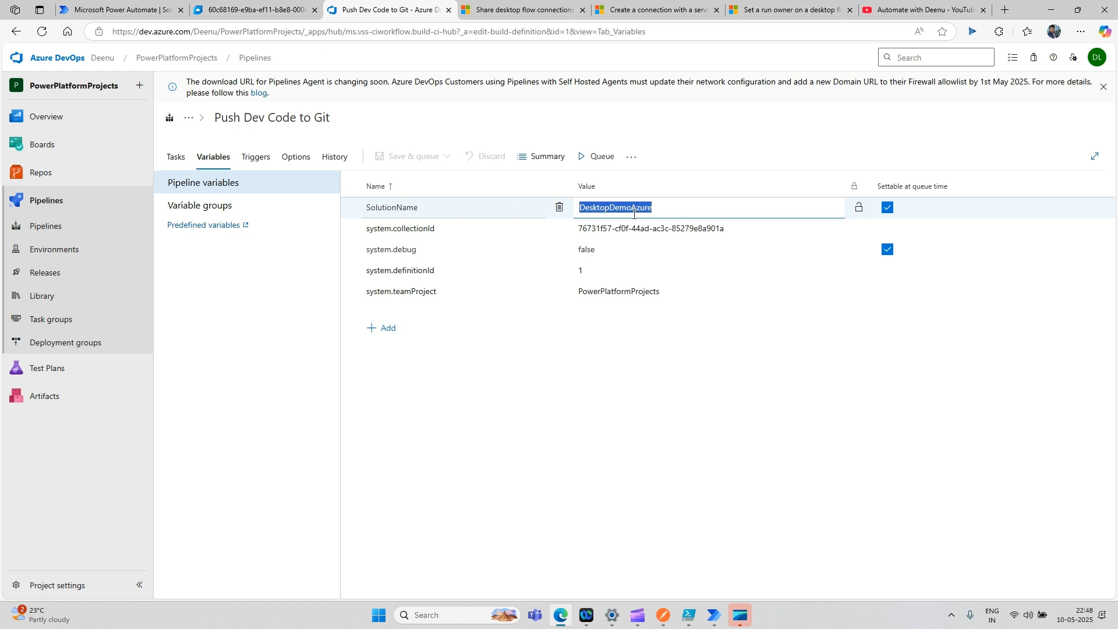
key(ctrl+v)
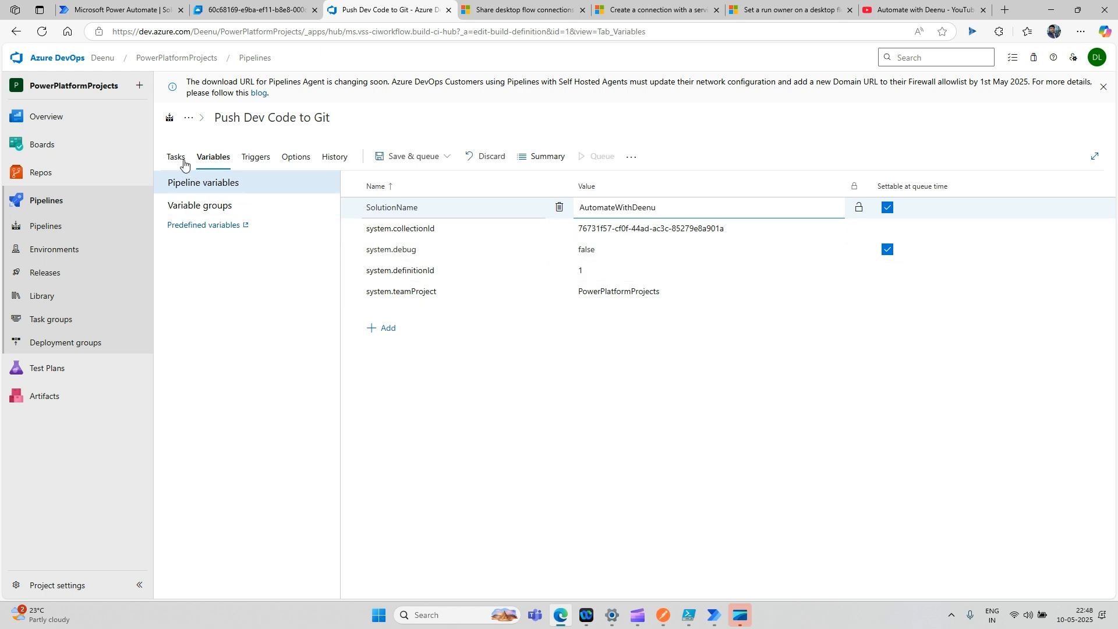
- Review the Tool Installer task and Dev Export job, then manage the Devops_PP_Agent pool
click(177, 160)
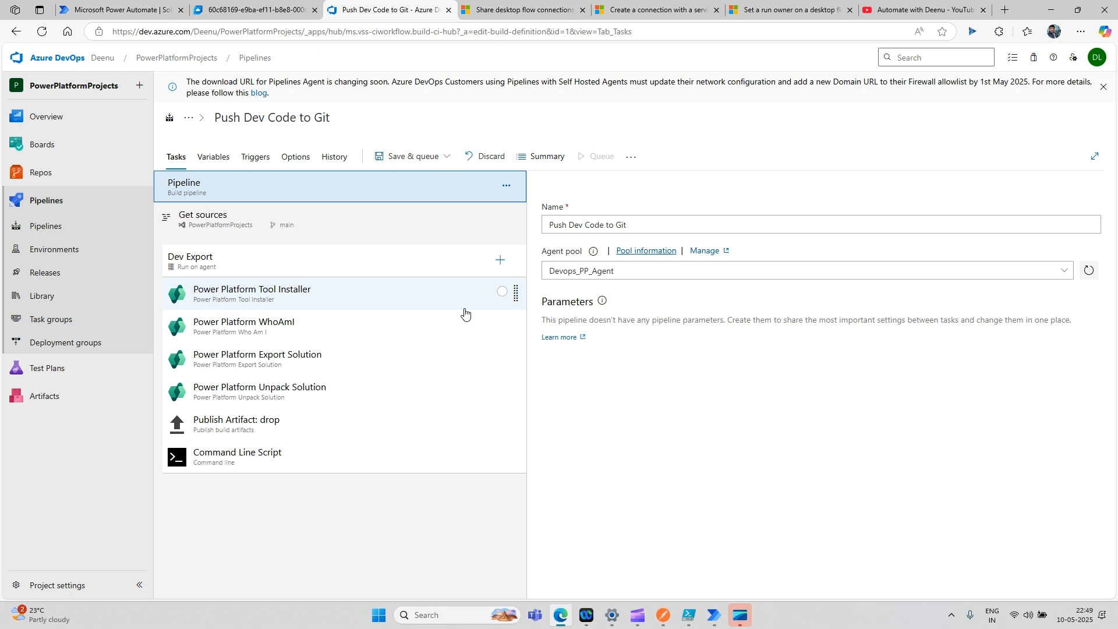
click(343, 301)
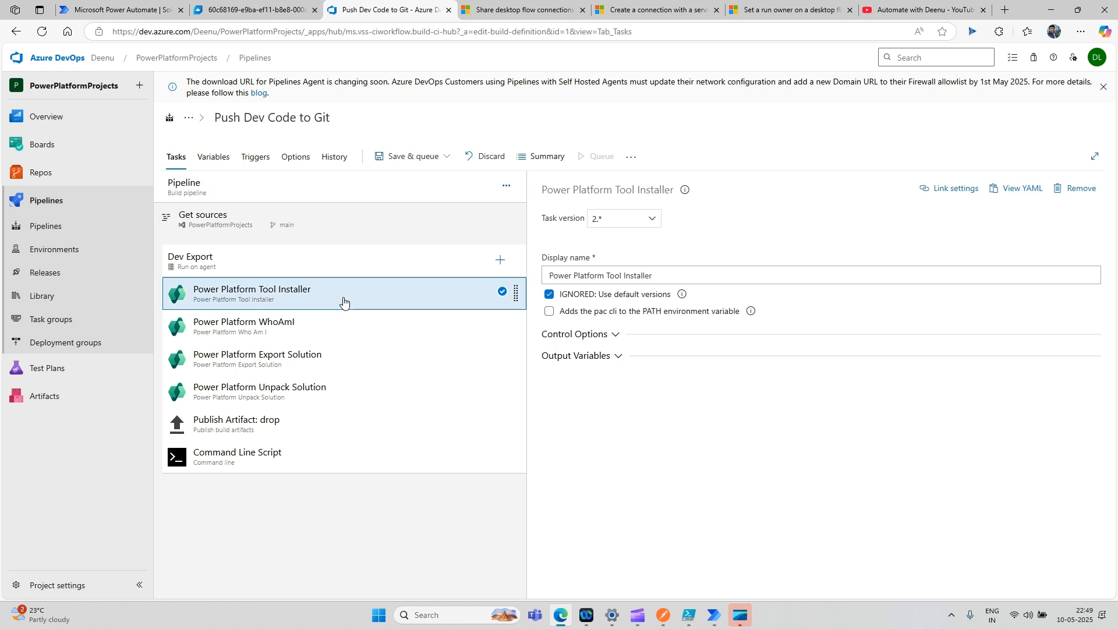
click(421, 263)
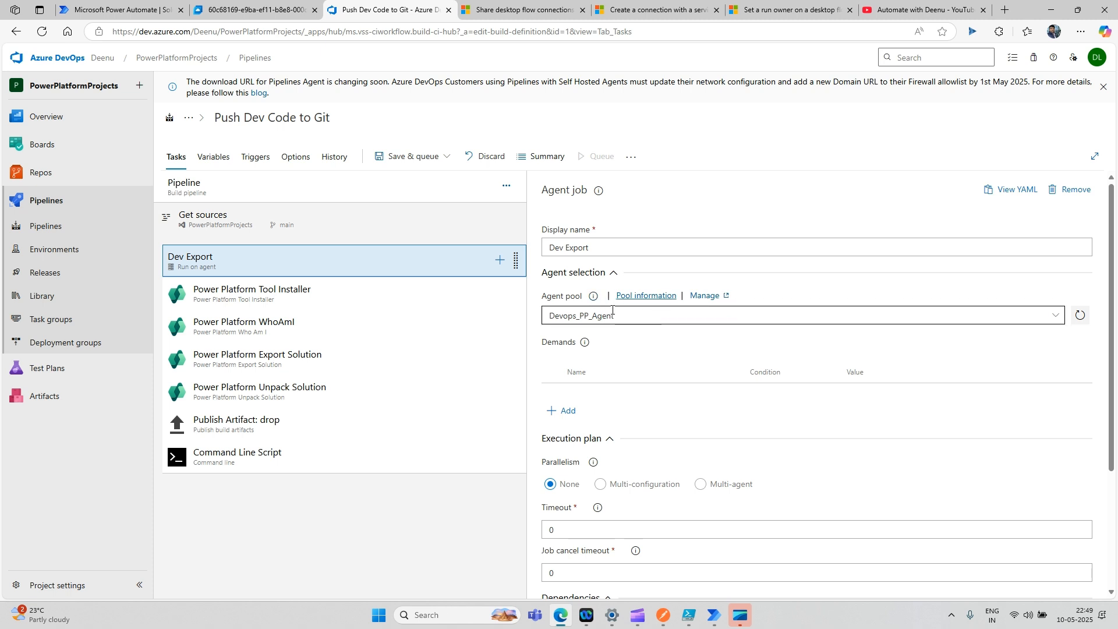
click(703, 297)
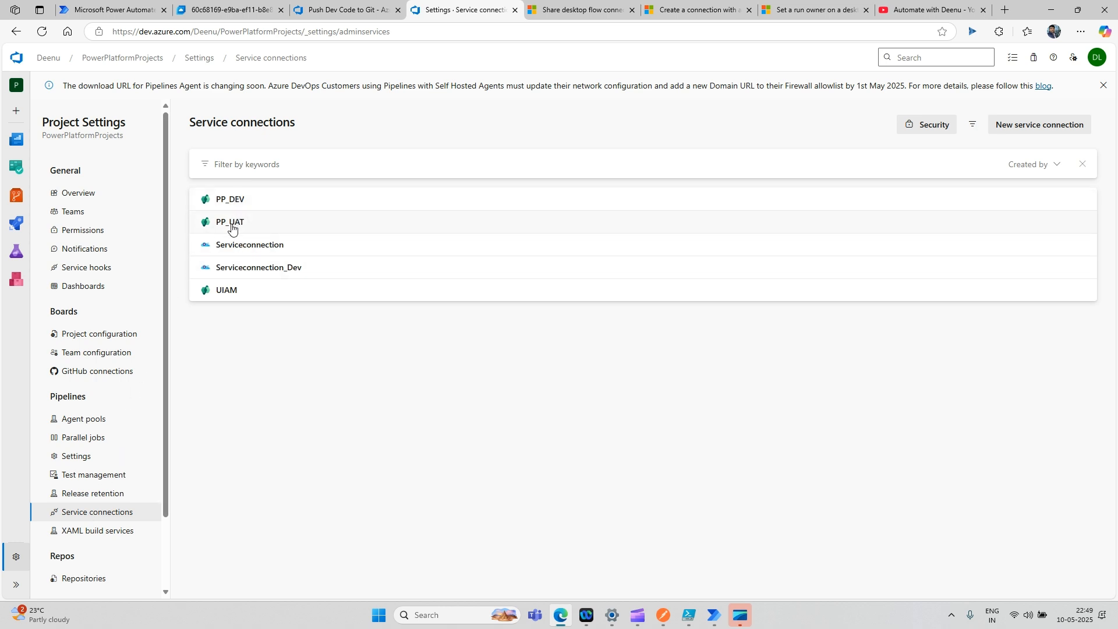
- Review the PP_DEV and PP_UAT service connection details, then go back to the pipeline editor
click(227, 201)
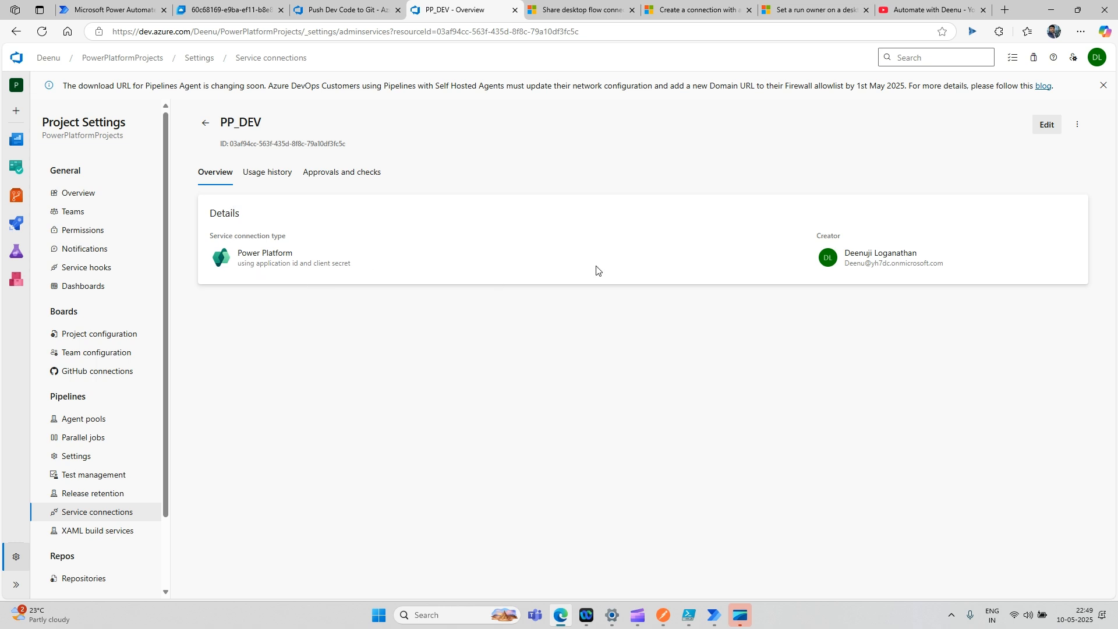
click(207, 124)
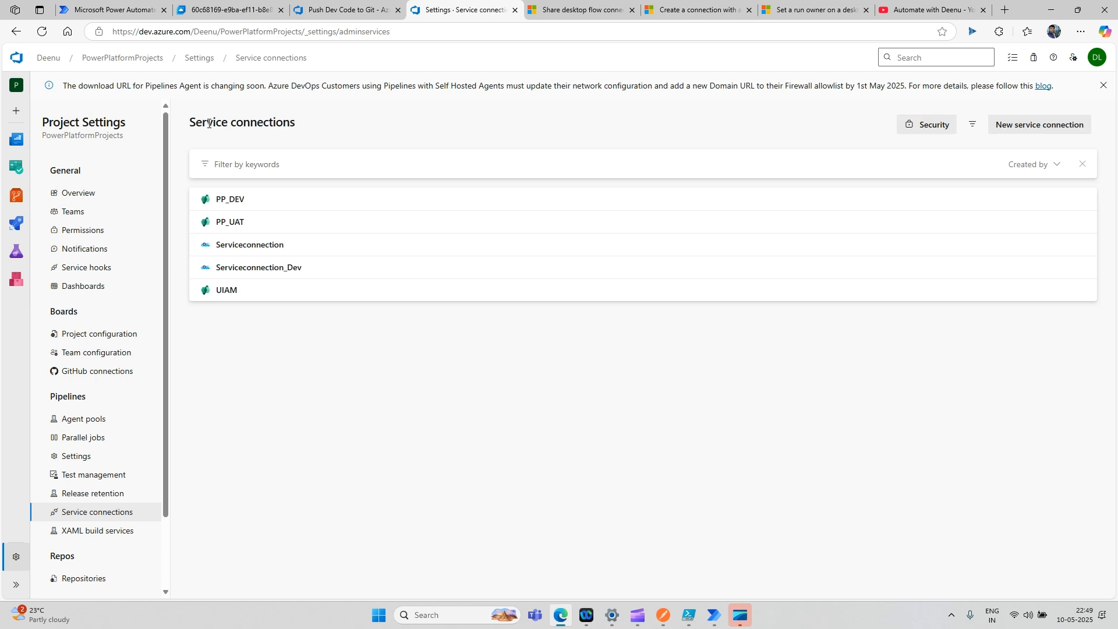
click(234, 227)
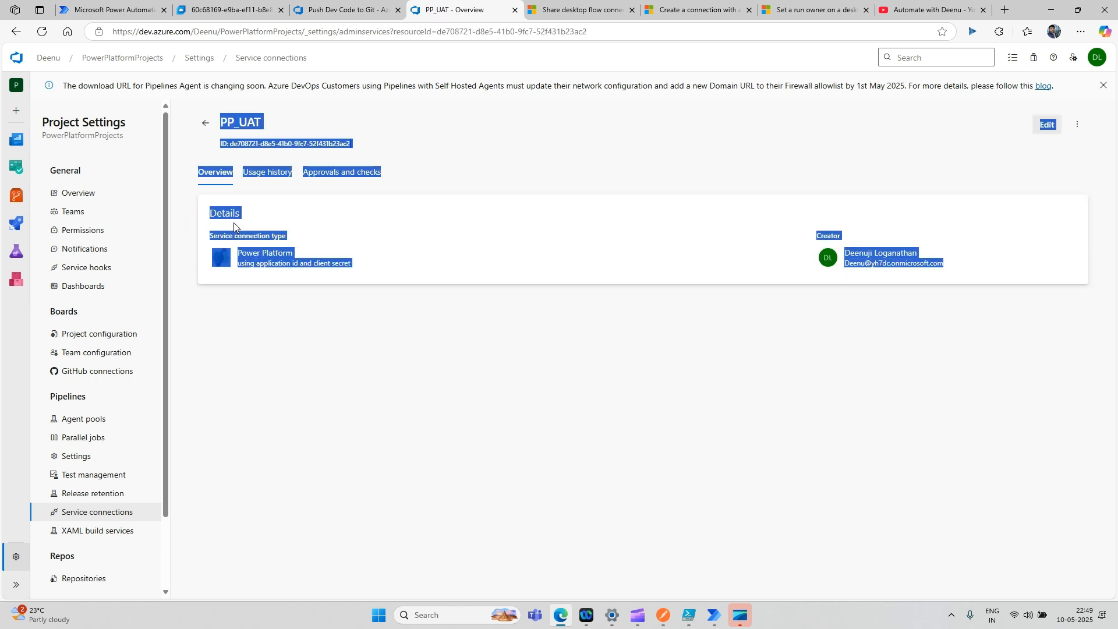
click(450, 168)
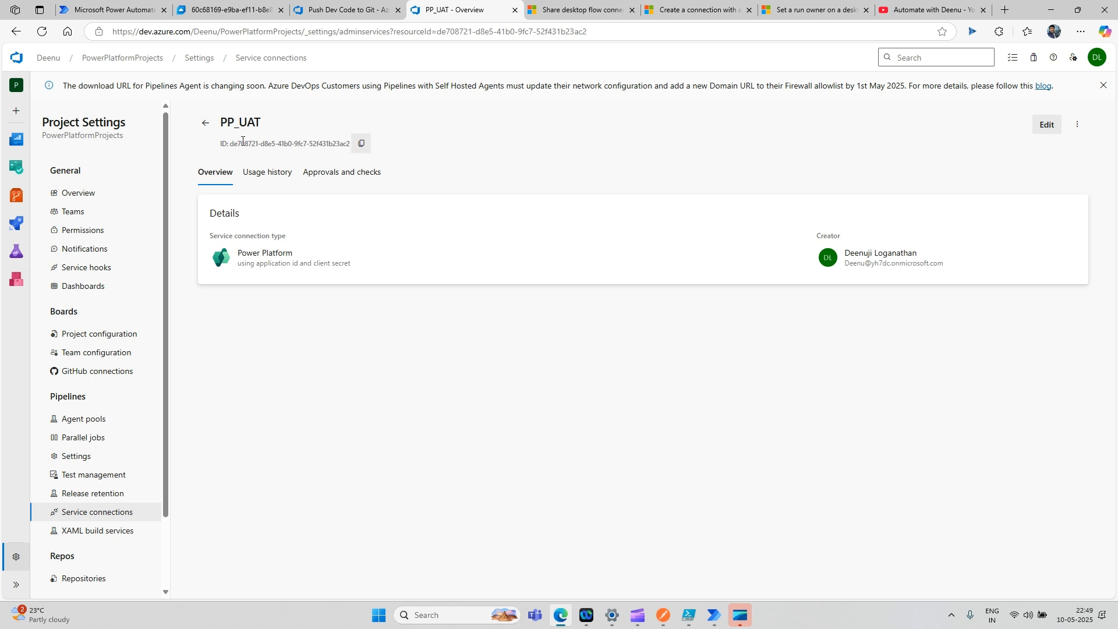
click(204, 127)
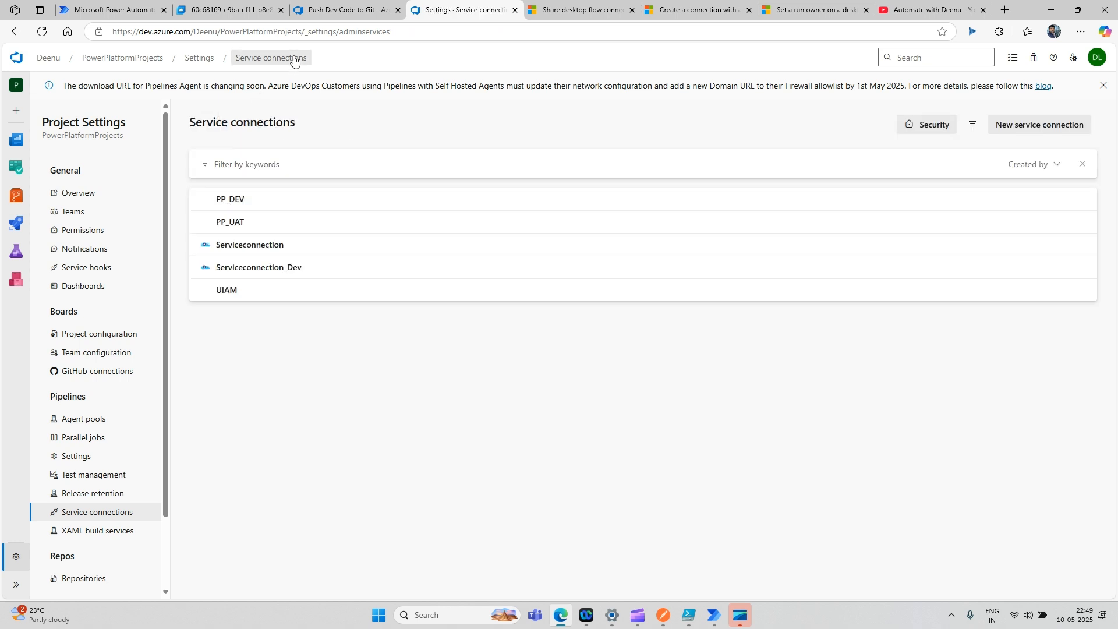
click(333, 11)
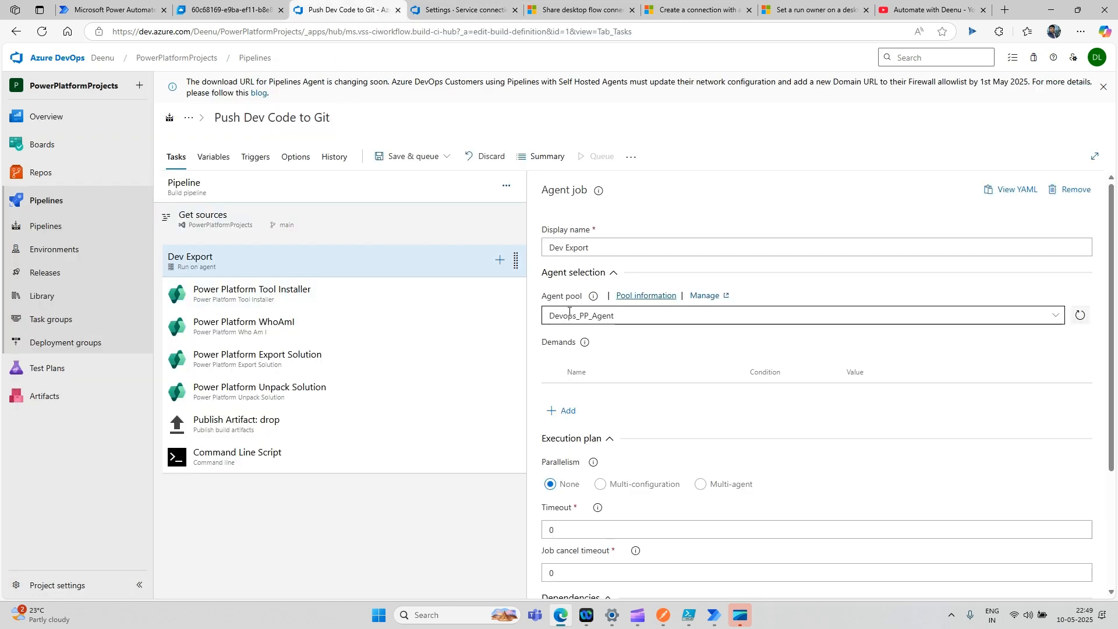
- Review the settings of all six Dev Export tasks, from Tool Installer through Command Line Script
click(322, 301)
click(322, 327)
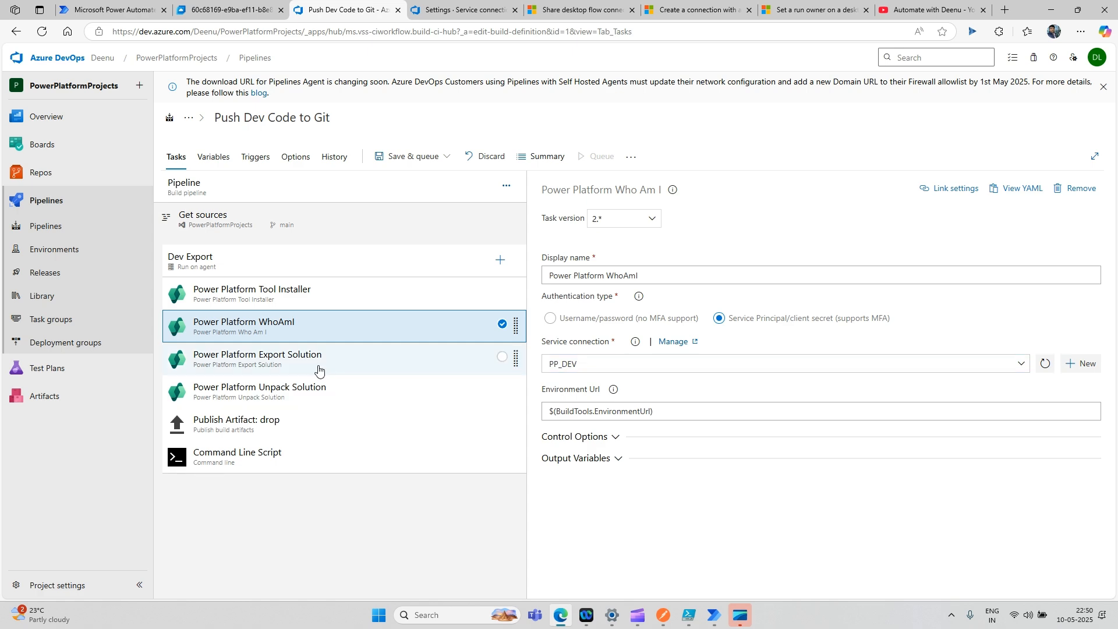
click(318, 369)
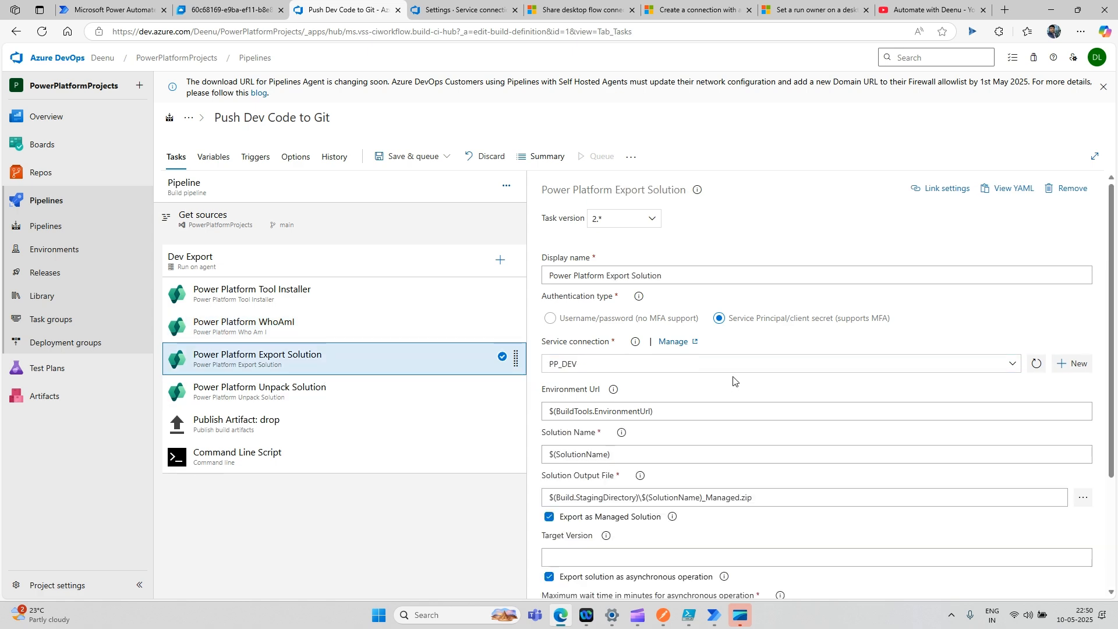
scroll(732, 380, down, 3)
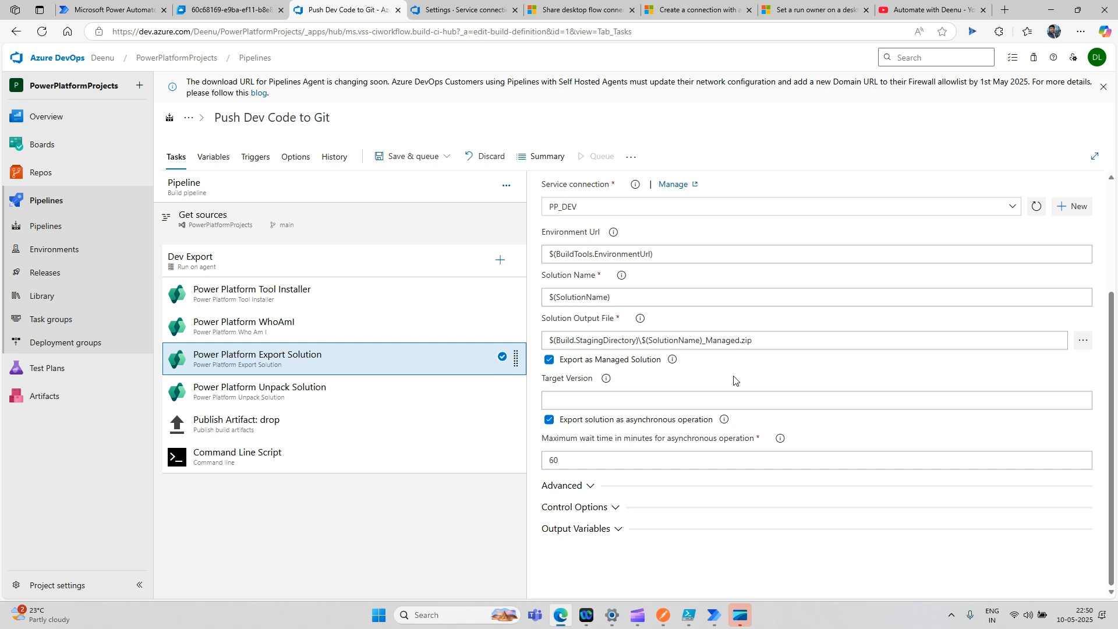
scroll(733, 380, up, 1)
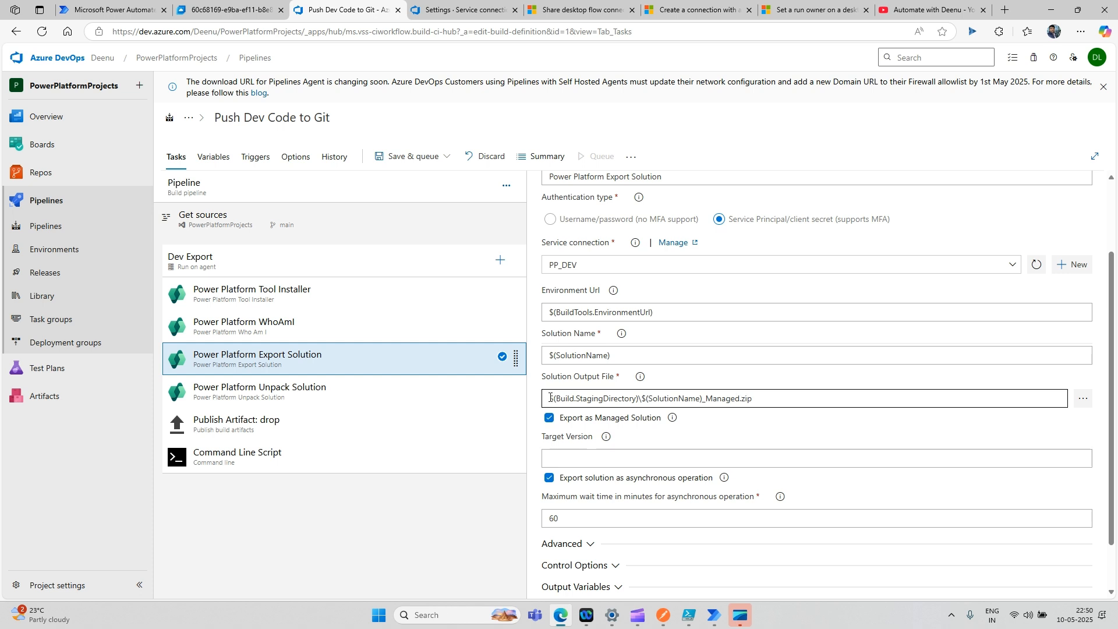
click(438, 394)
click(373, 436)
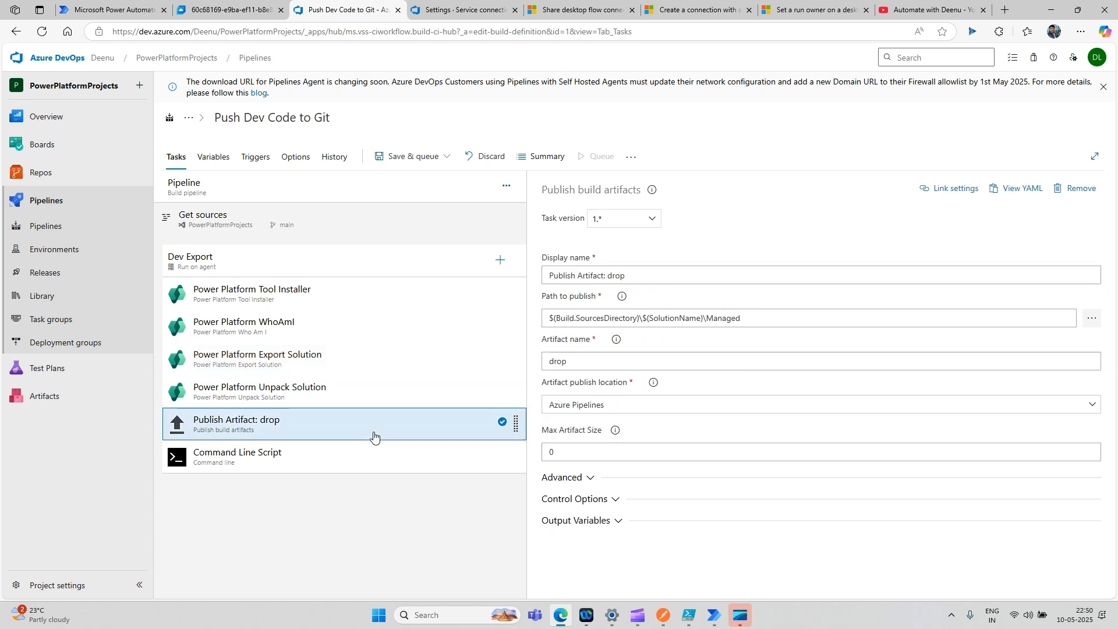
click(353, 468)
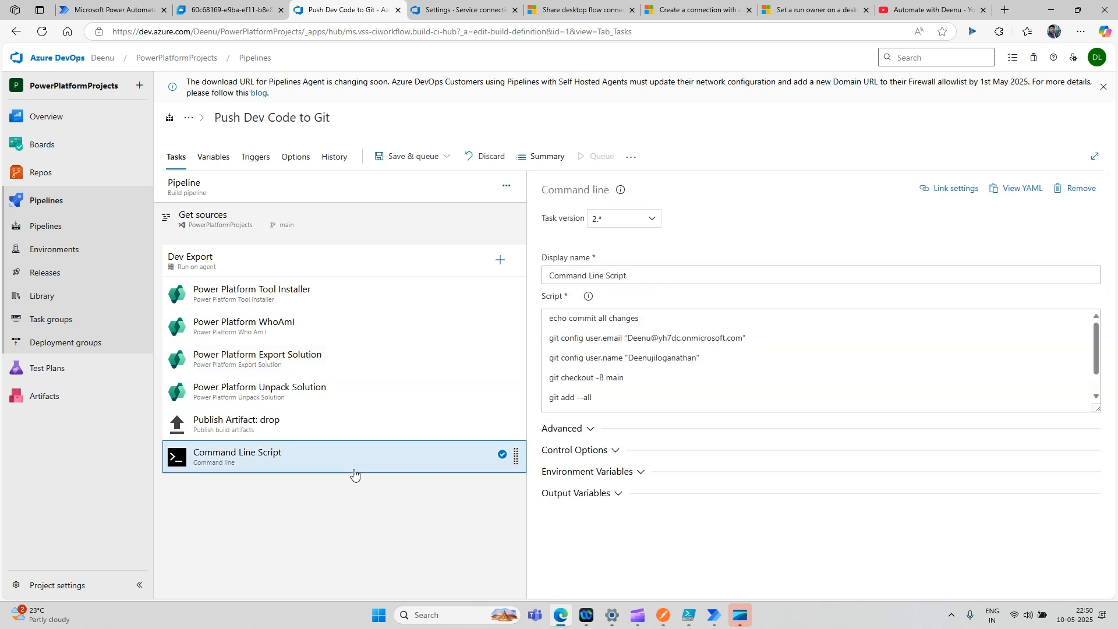
click(275, 307)
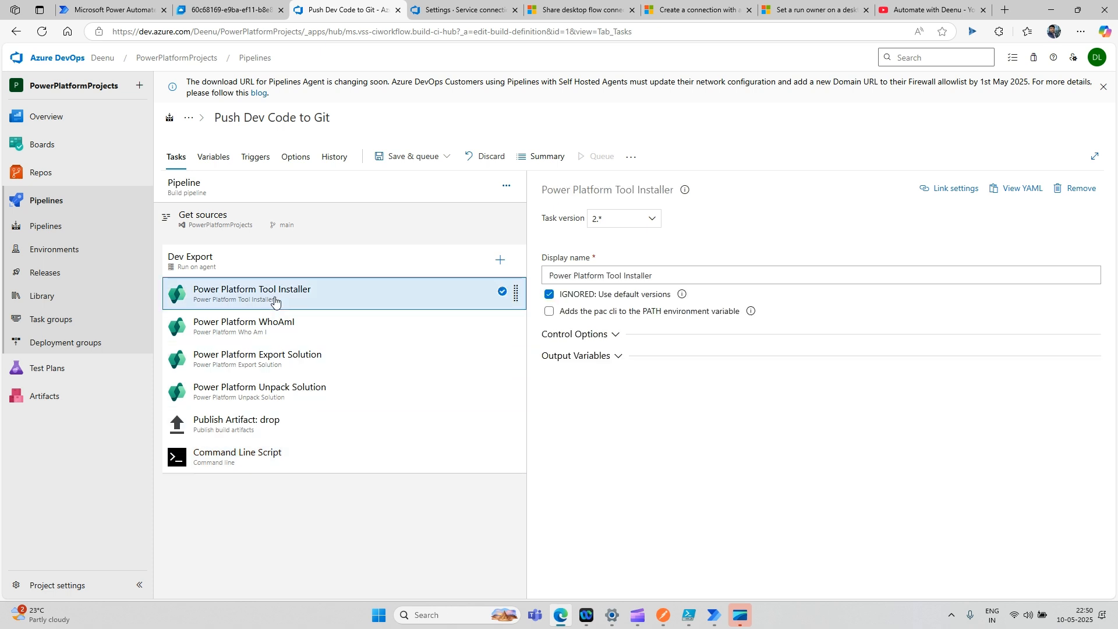
- Save and queue Push Dev Code to Git as run #61, check its job log, then view repo files
click(410, 163)
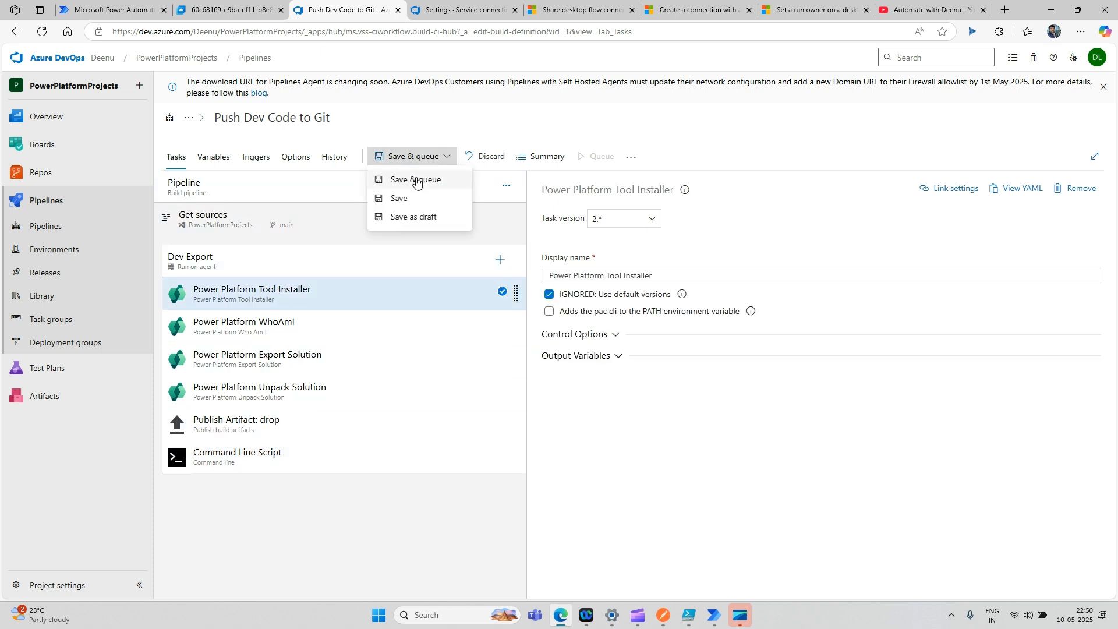
click(414, 181)
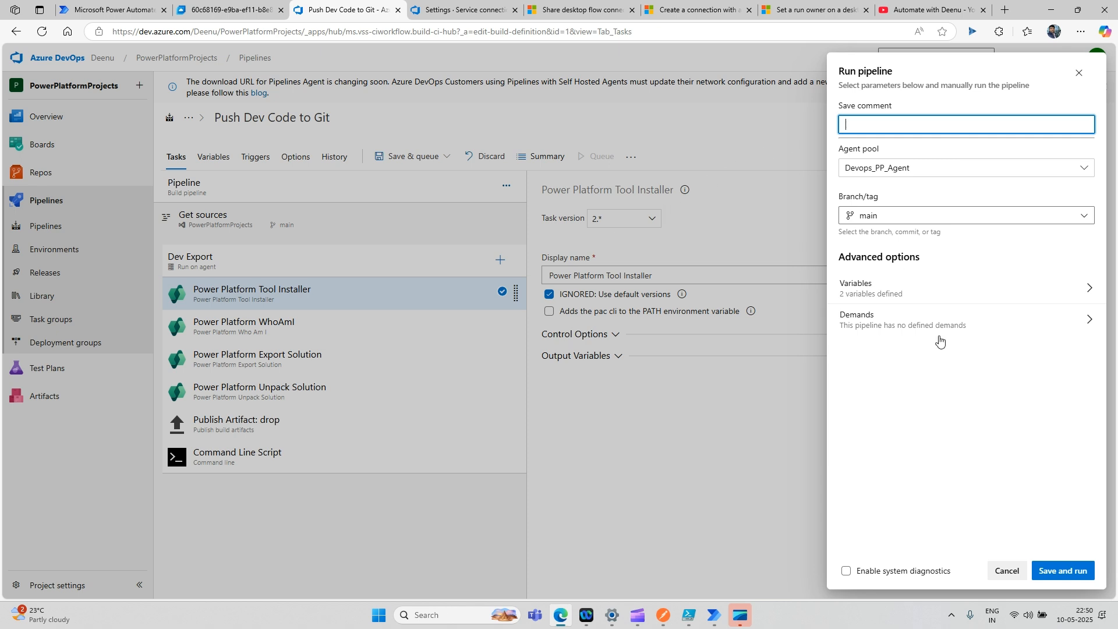
click(1065, 571)
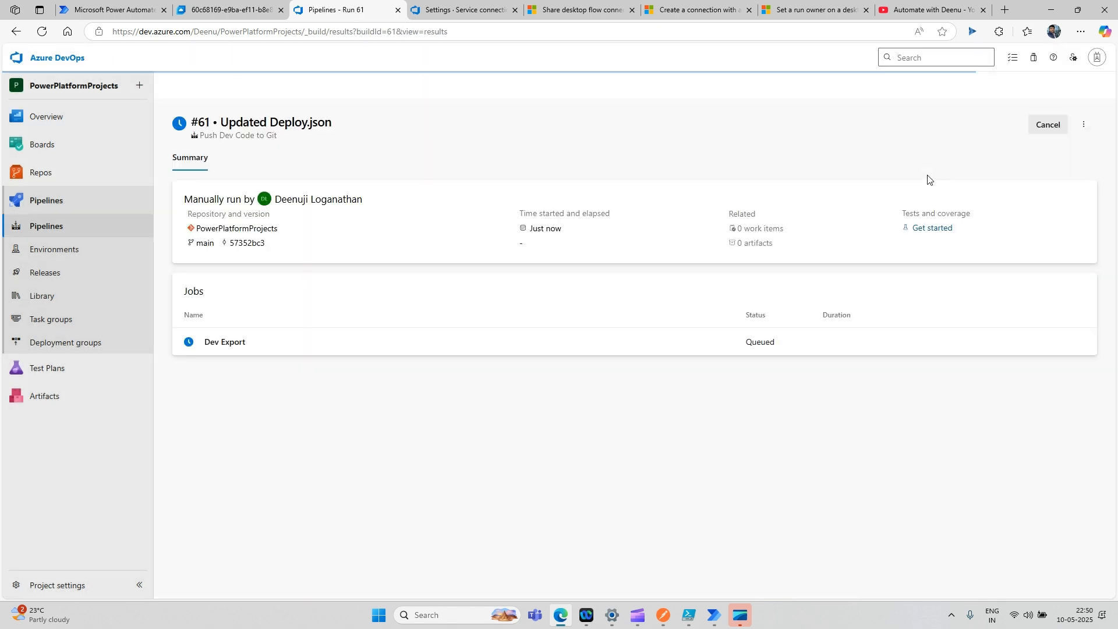
click(228, 351)
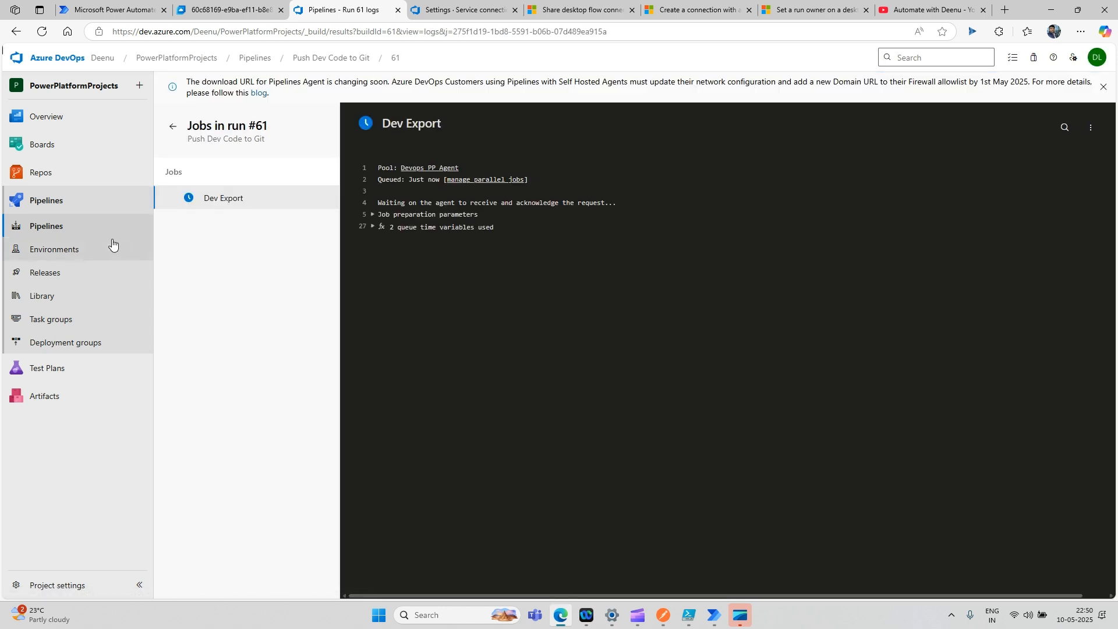
click(40, 170)
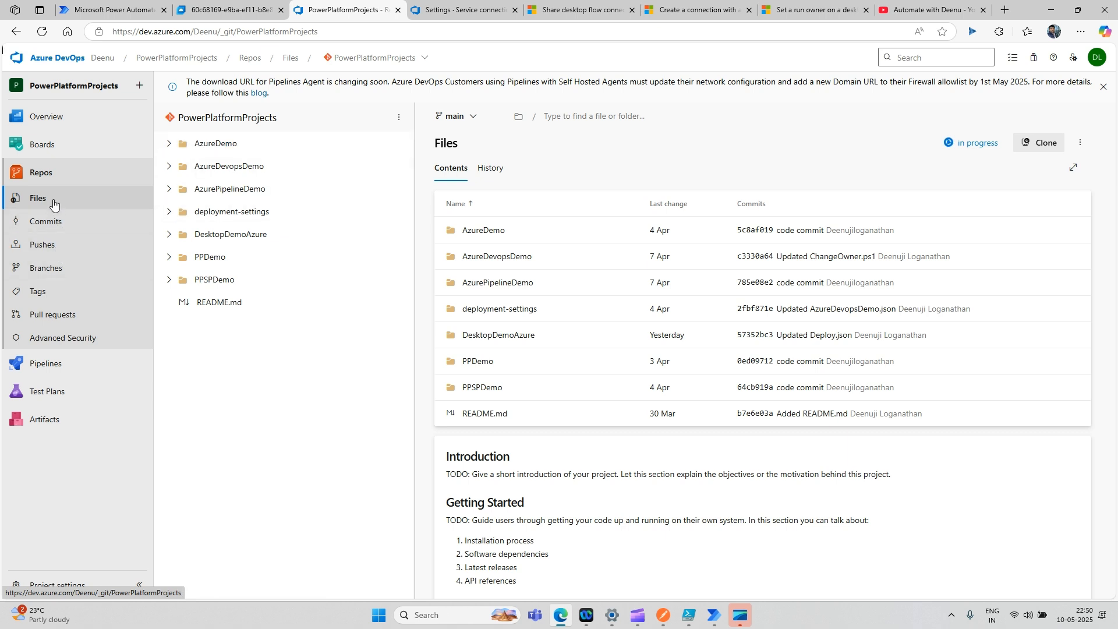
- Follow run #61's Dev Export job log until it succeeds, committing 18 AutomateWithDeenu files
click(69, 366)
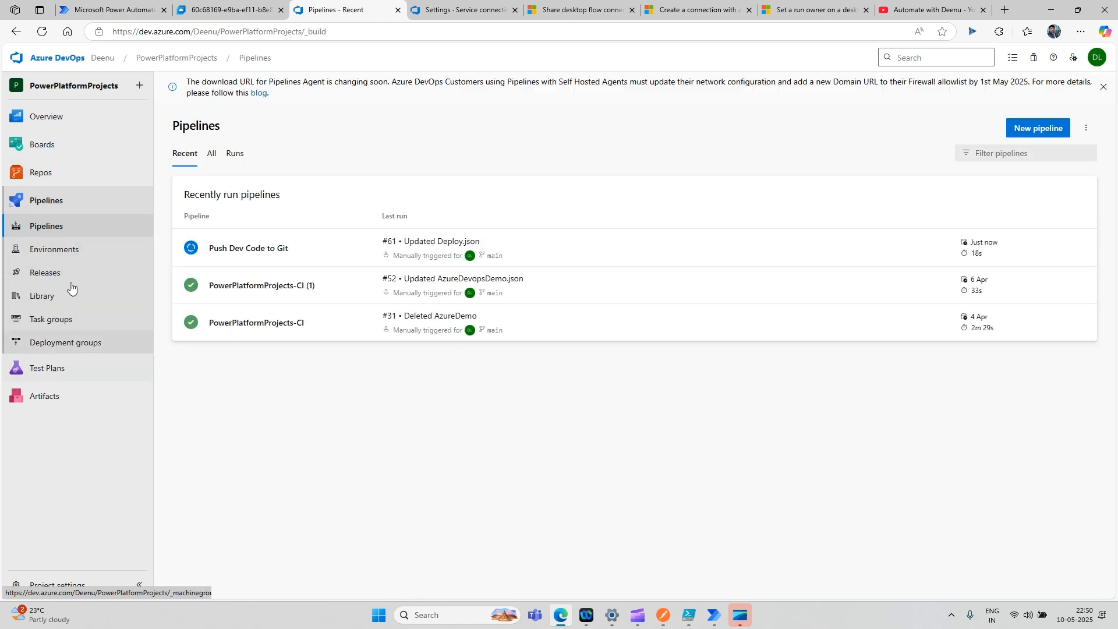
click(243, 252)
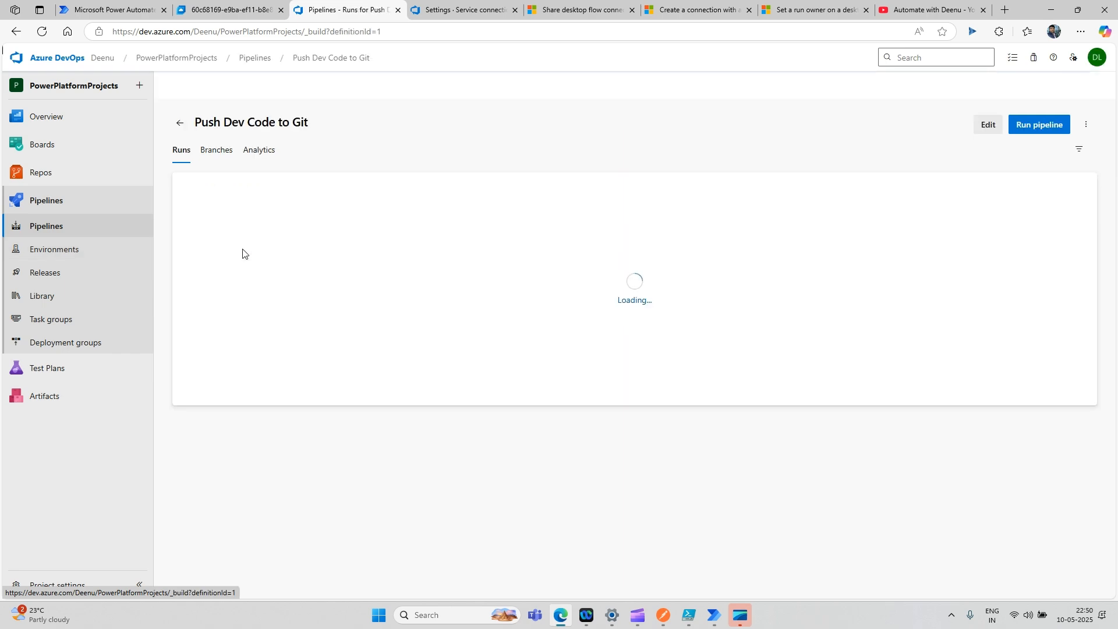
click(239, 226)
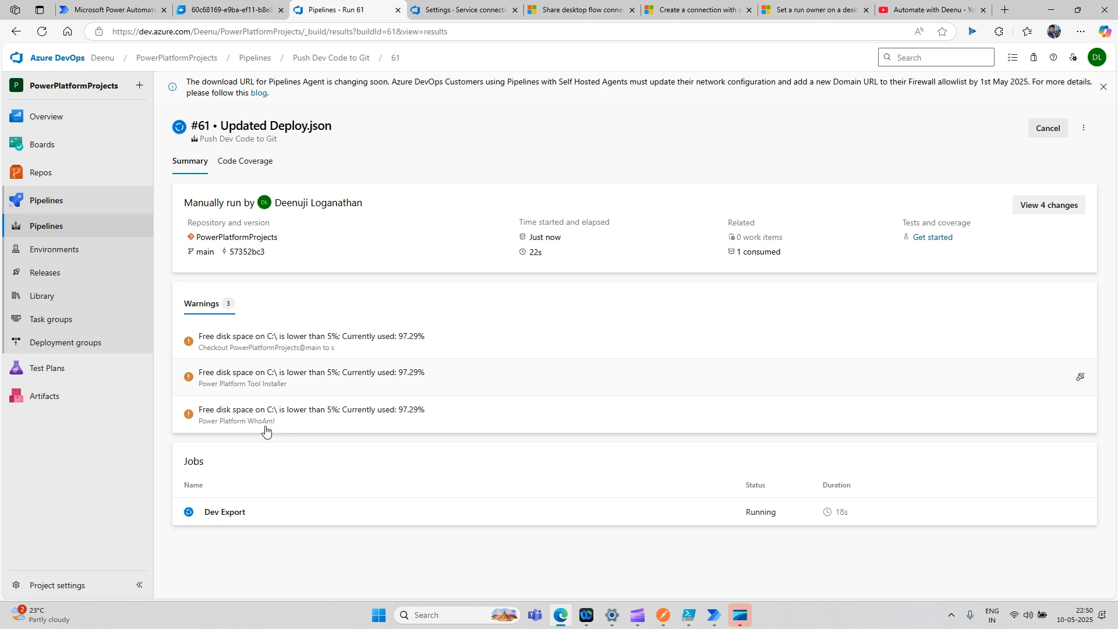
click(227, 513)
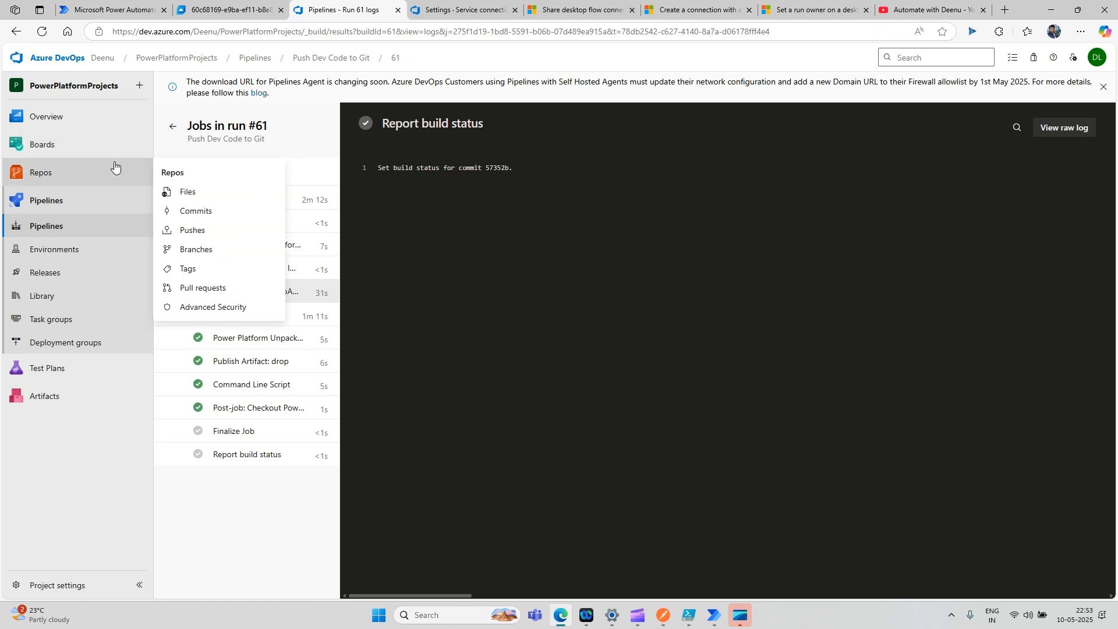
- Browse the new AutomateWithDeenu folder and its Managed subfolder in the PowerPlatformProjects repo
click(82, 172)
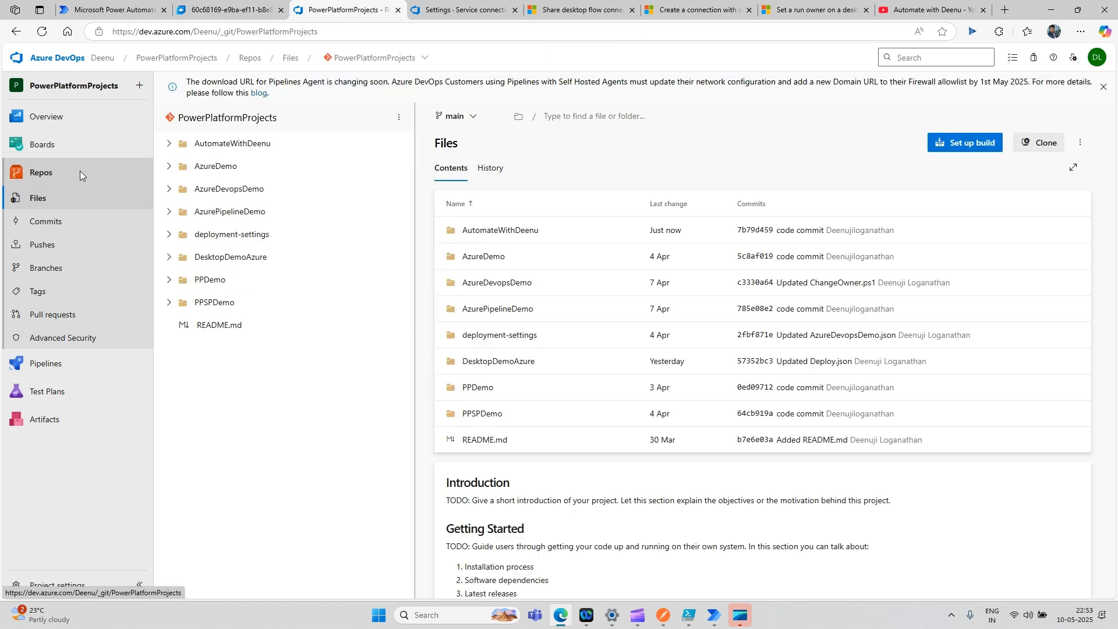
click(169, 144)
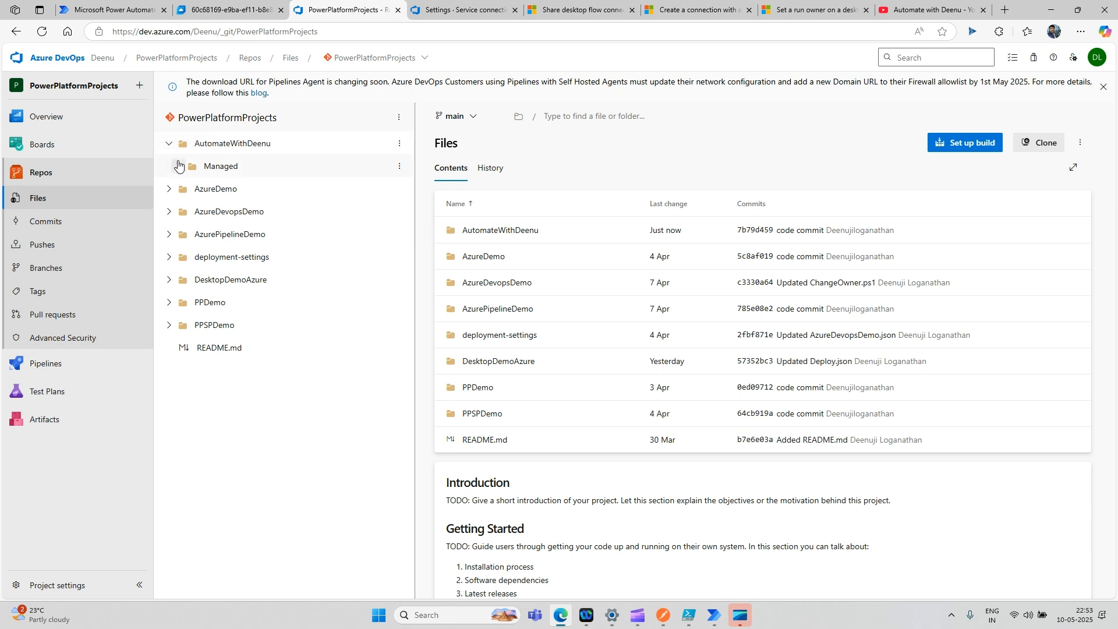
click(178, 165)
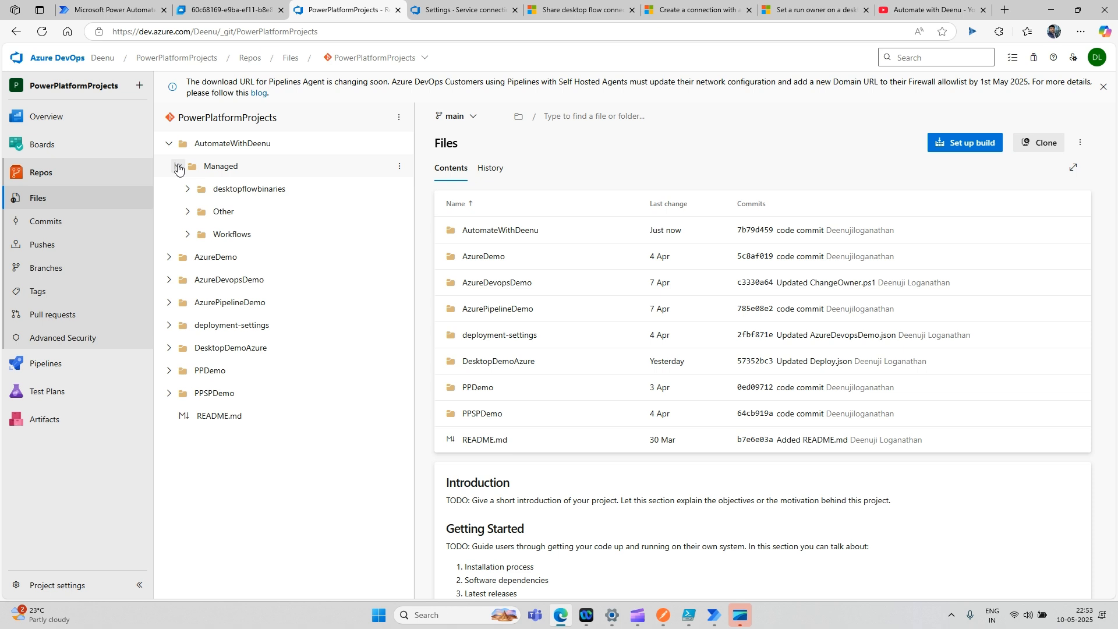
click(178, 167)
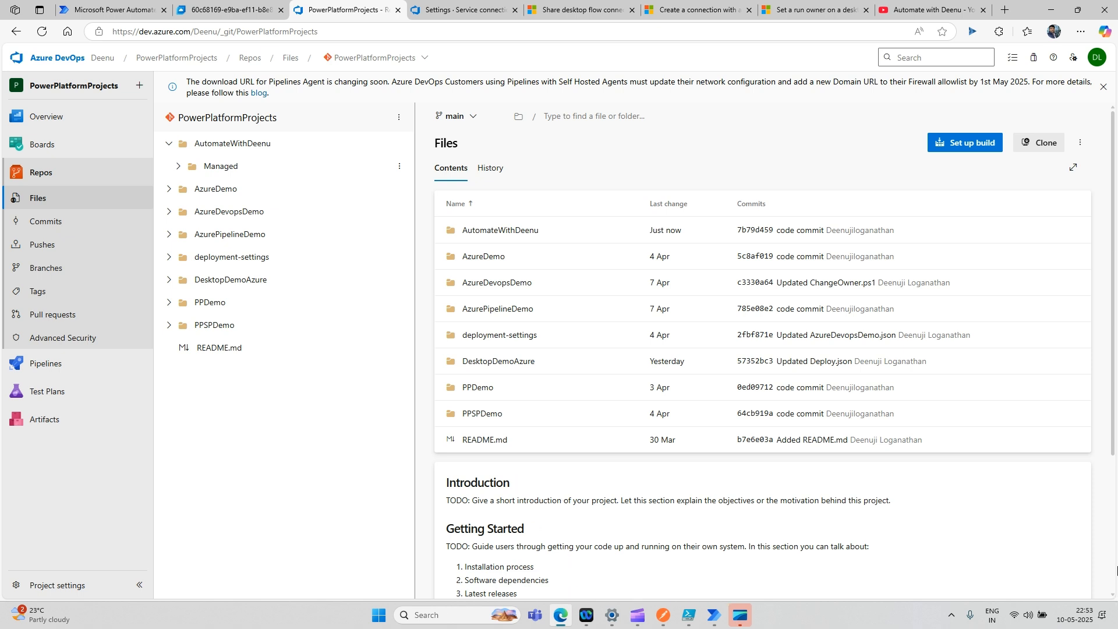
click(1080, 32)
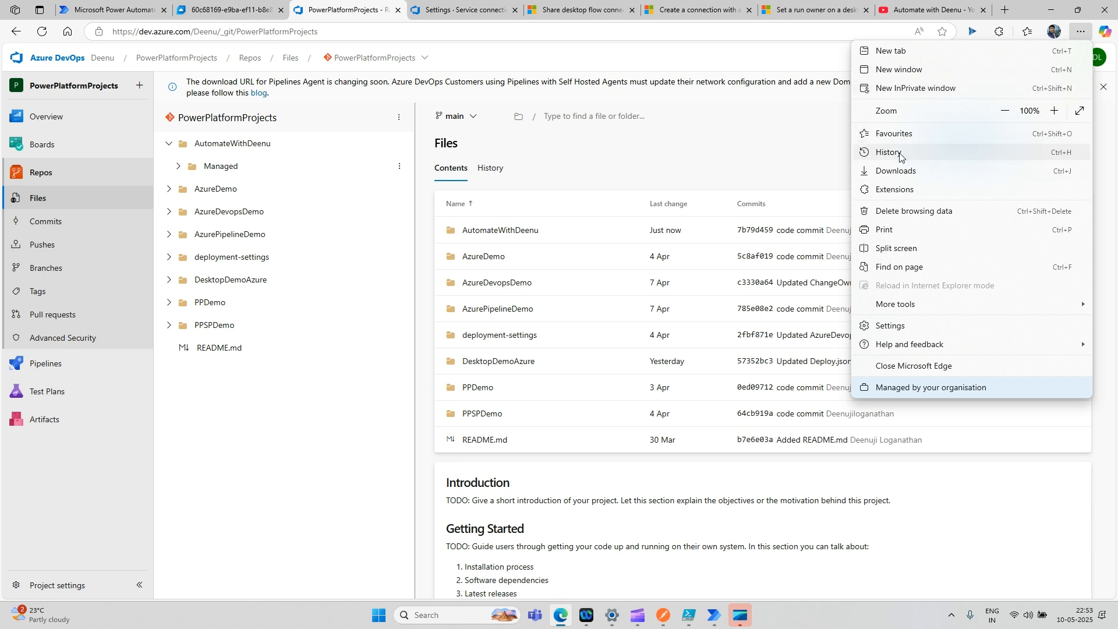
- Show the downloaded AutomateWithDeenu_1_0_0_1_managed.zip in its Resume folder from Edge's downloads
click(895, 171)
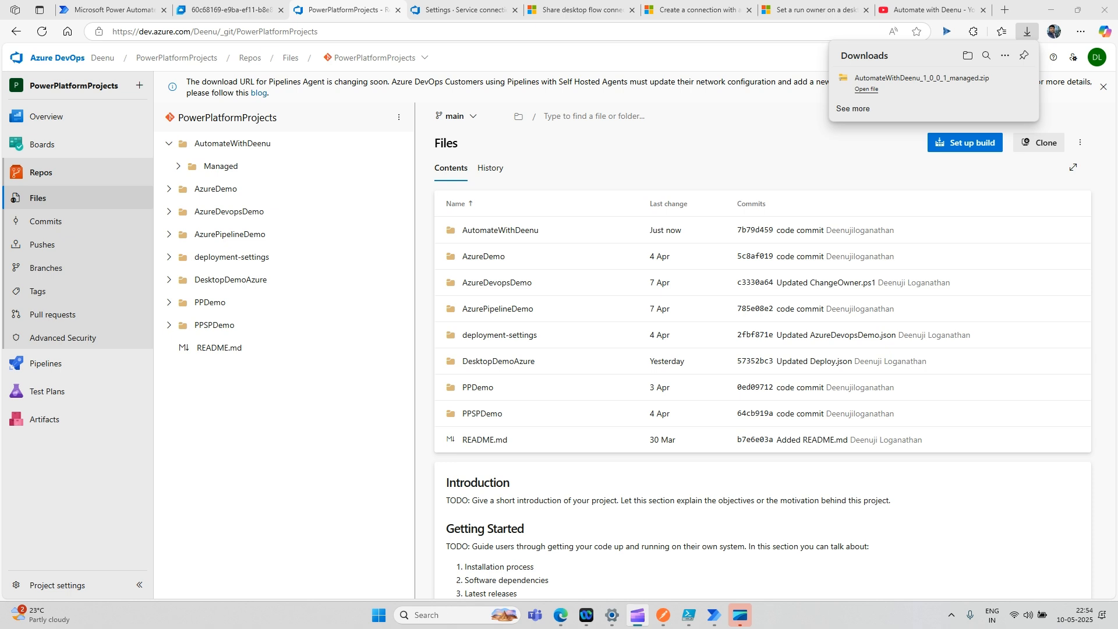
click(969, 57)
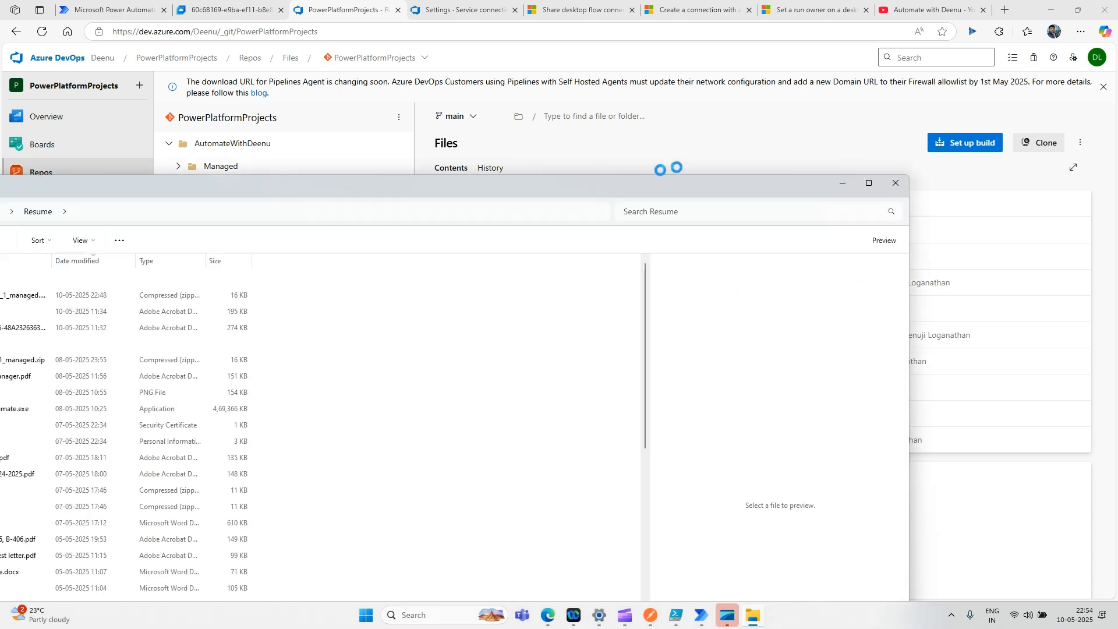
- Navigate File Explorer to the C:\Boot folder holding the AutomateWithDeenu managed zip
drag(560, 120, 575, 119)
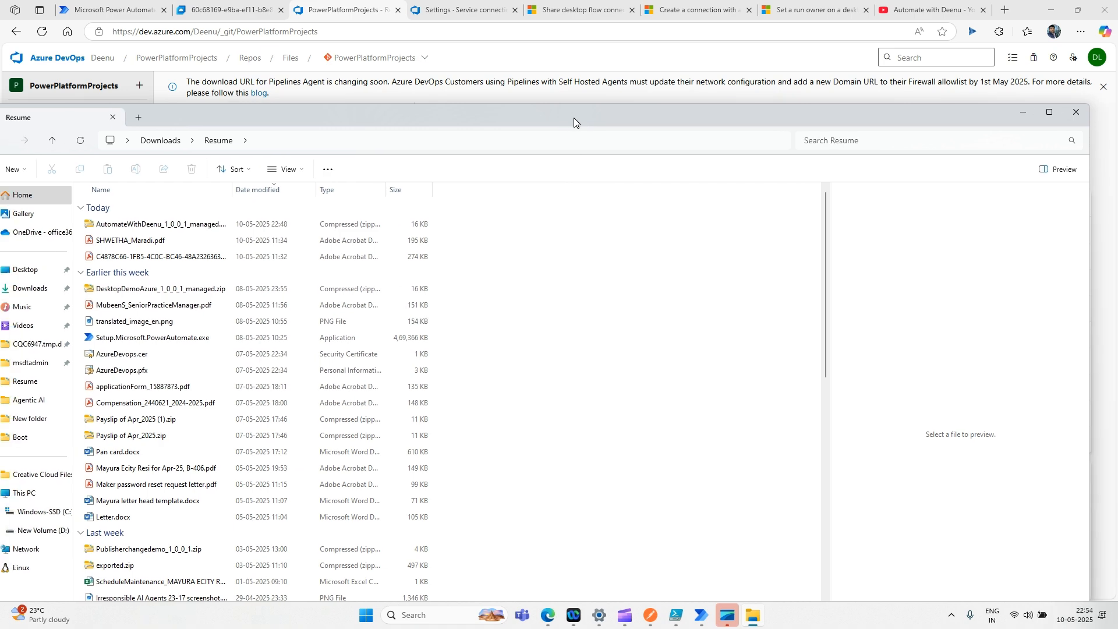
click(170, 223)
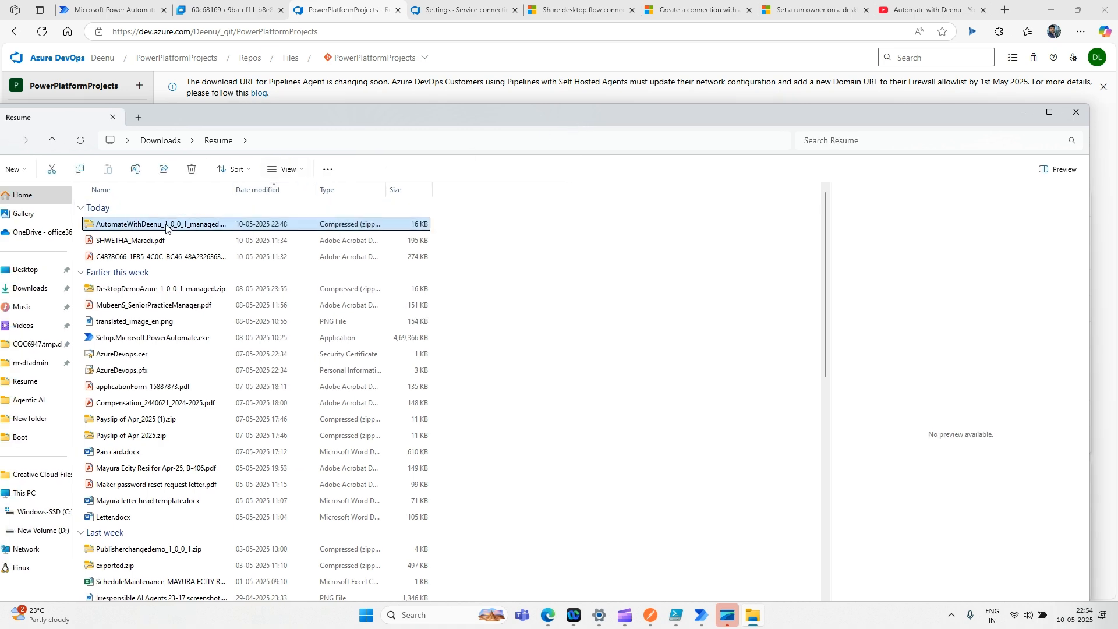
drag(341, 113, 462, 110)
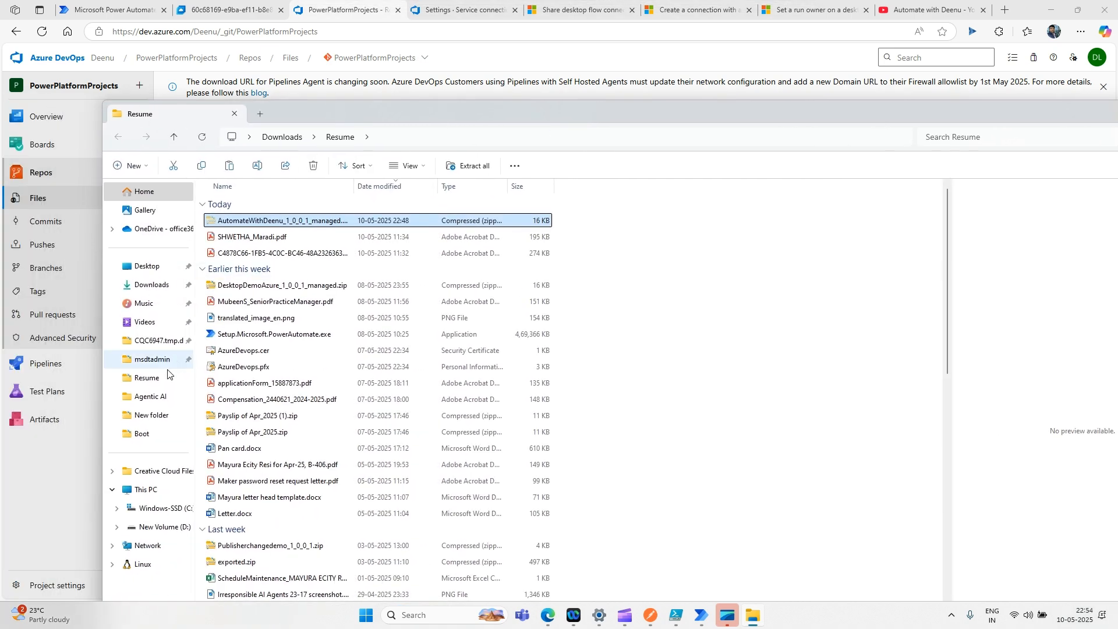
click(150, 397)
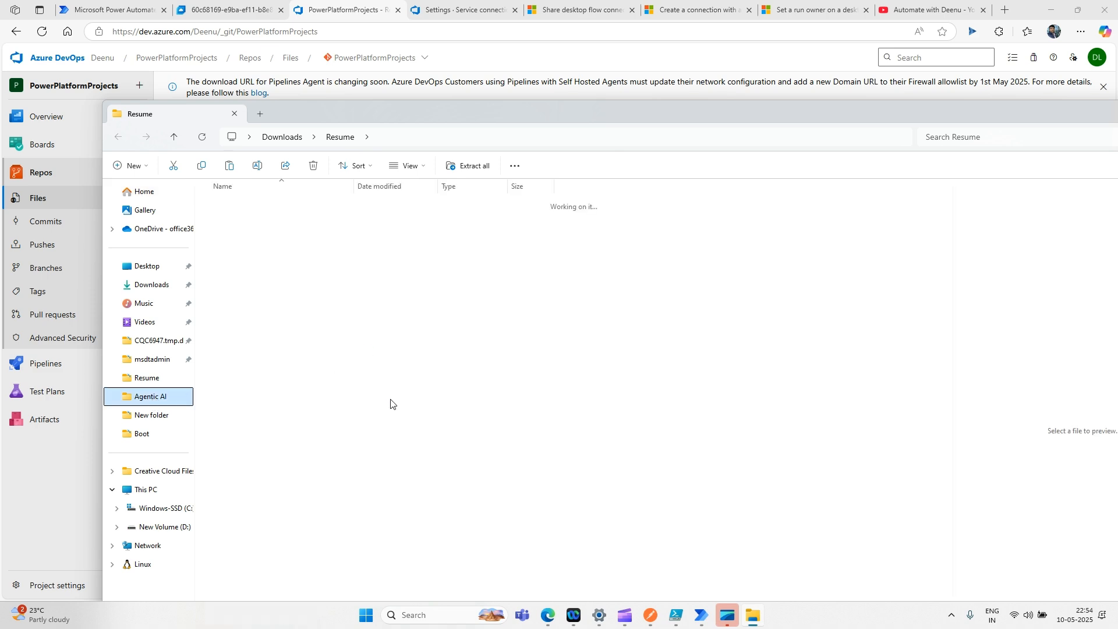
click(165, 435)
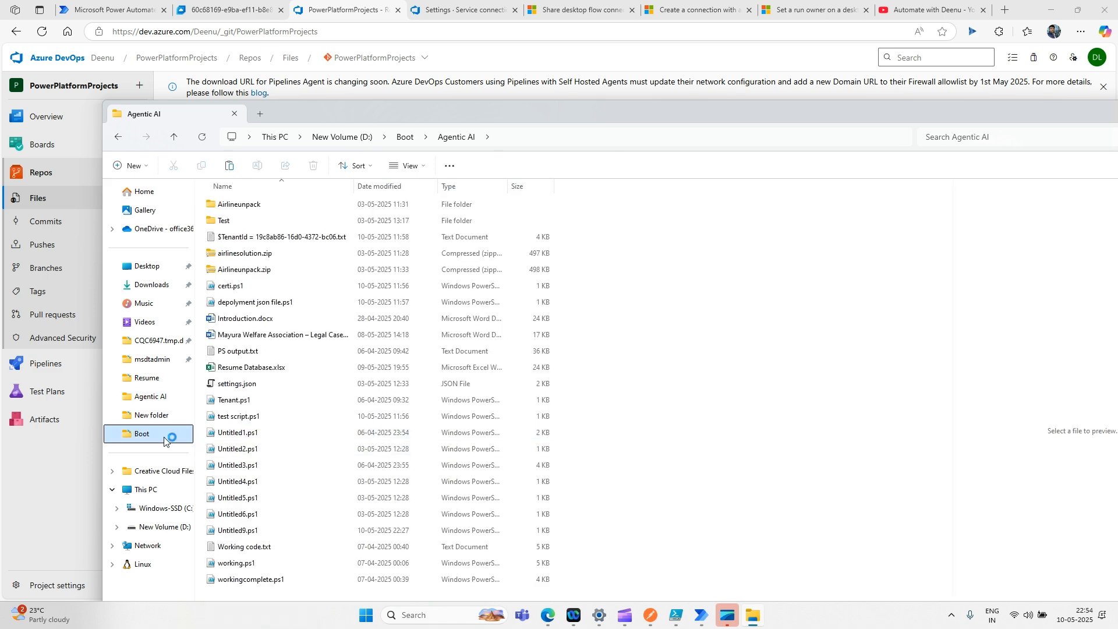
click(374, 486)
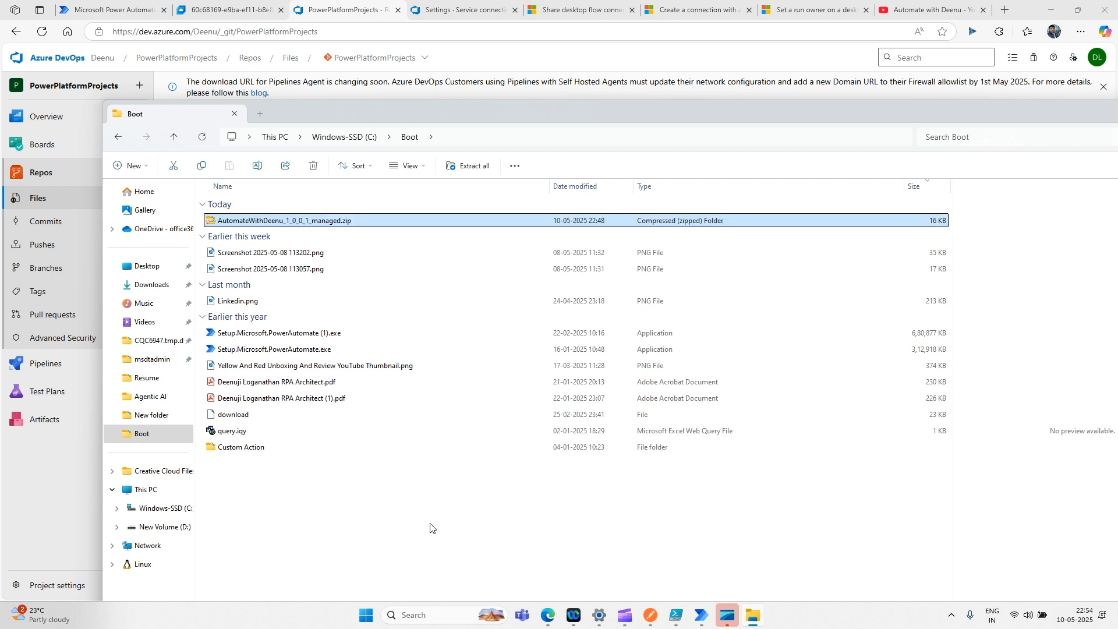
mouse_move(680, 618)
click(674, 566)
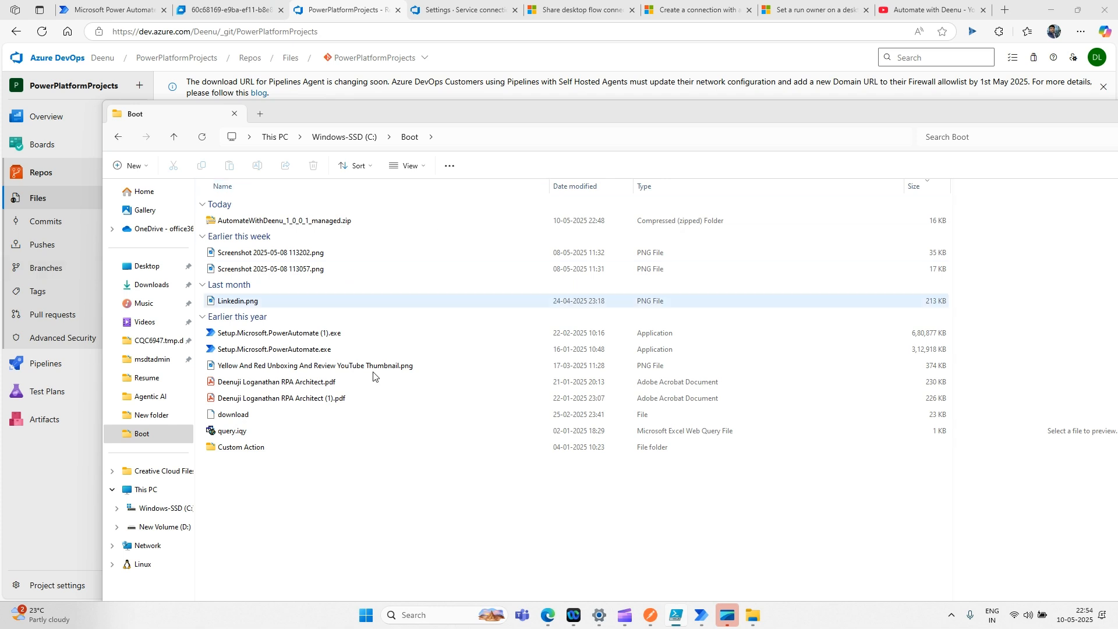
- Copy the full path of AutomateWithDeenu_1_0_0_1_managed.zip and return to PowerShell ISE
click(308, 221)
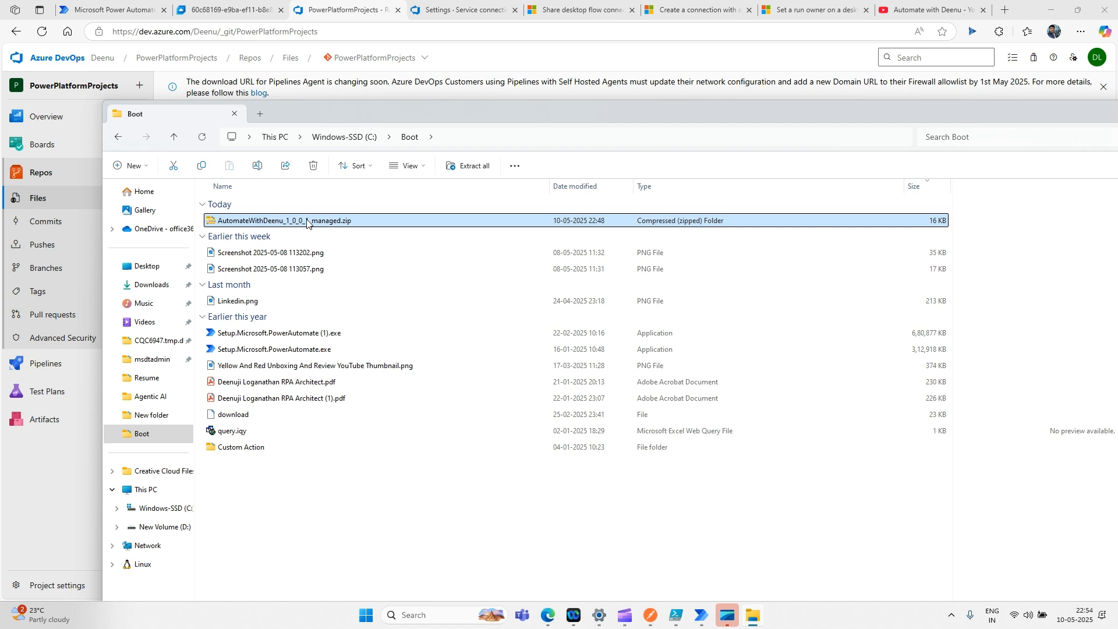
click(307, 220)
right_click(307, 220)
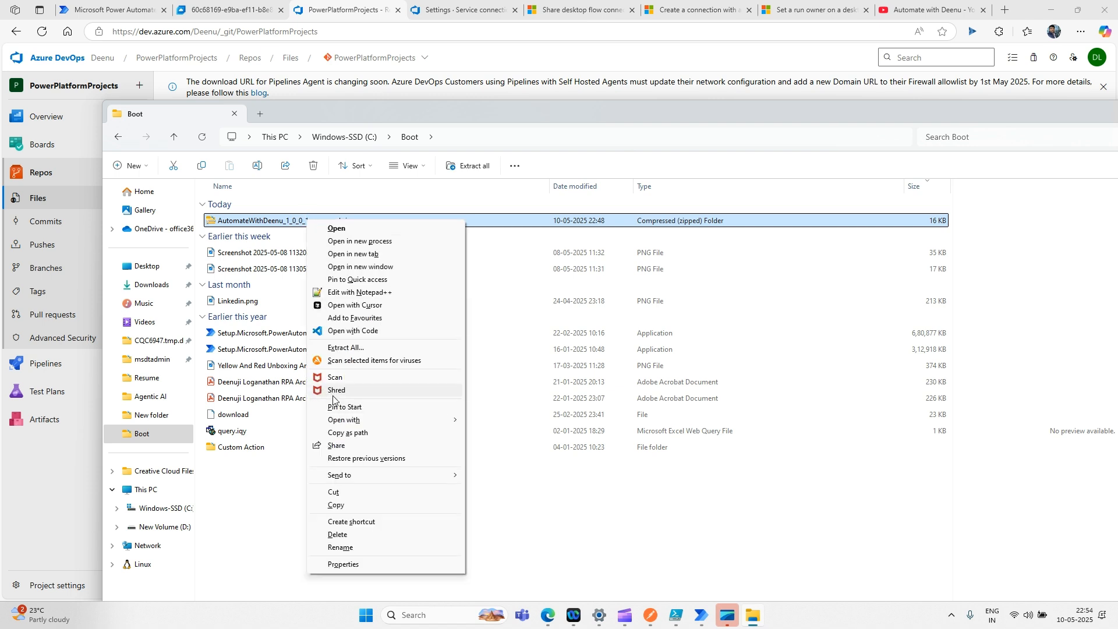
click(353, 433)
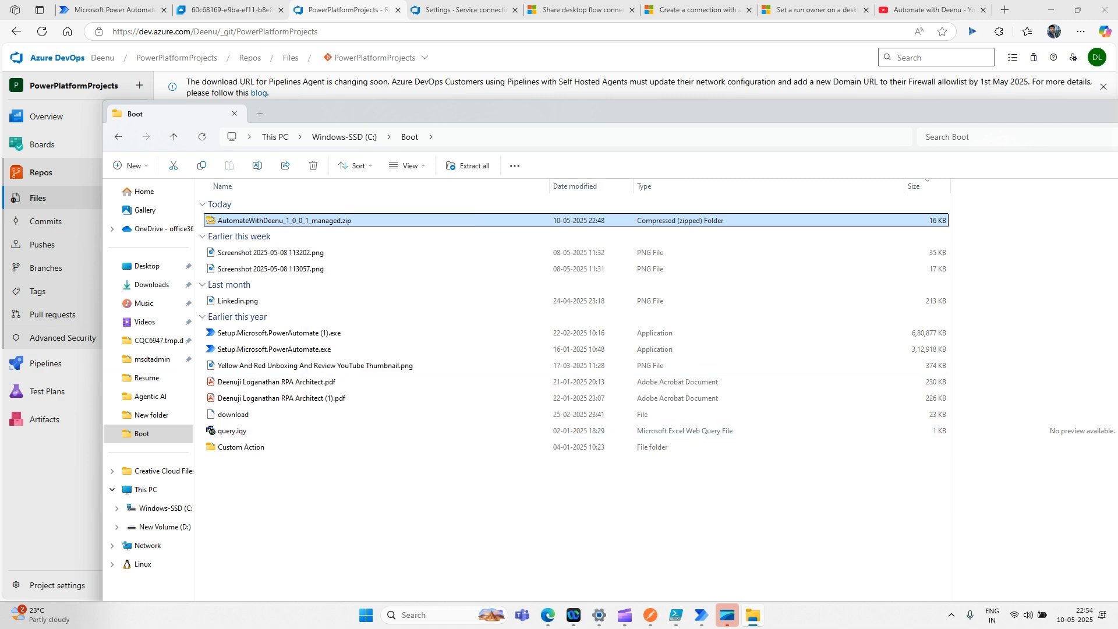
key(alt+Tab)
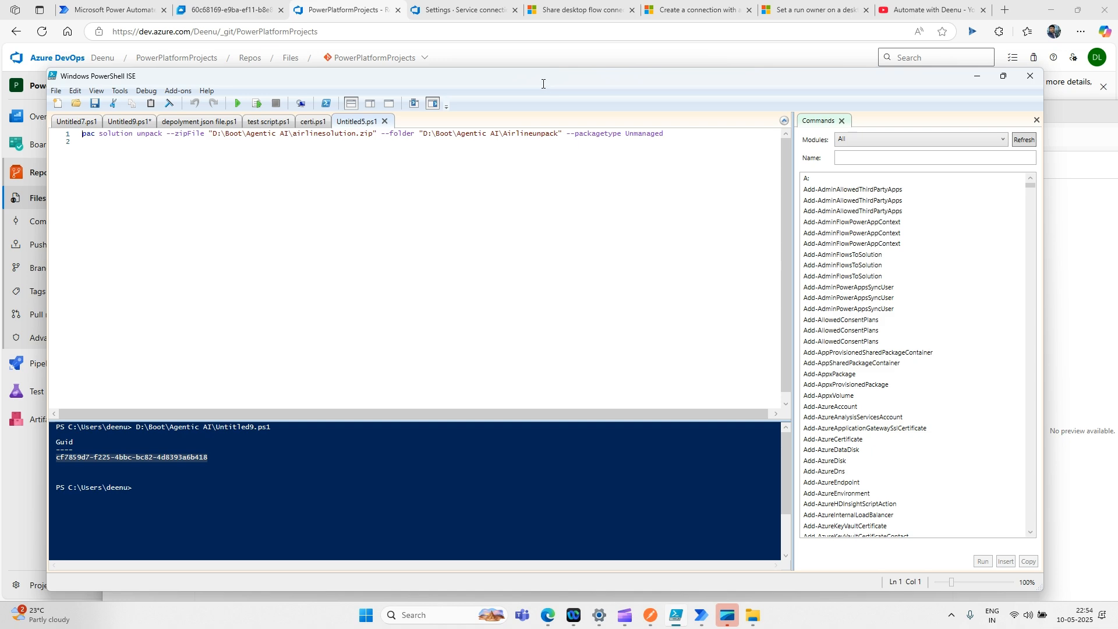
- Point Untitled5.ps1's unpack command at C:\Boot\AutomateWithDeenu_1_0_0_1_managed.zip instead of airlinesolution.zip
double_click(543, 84)
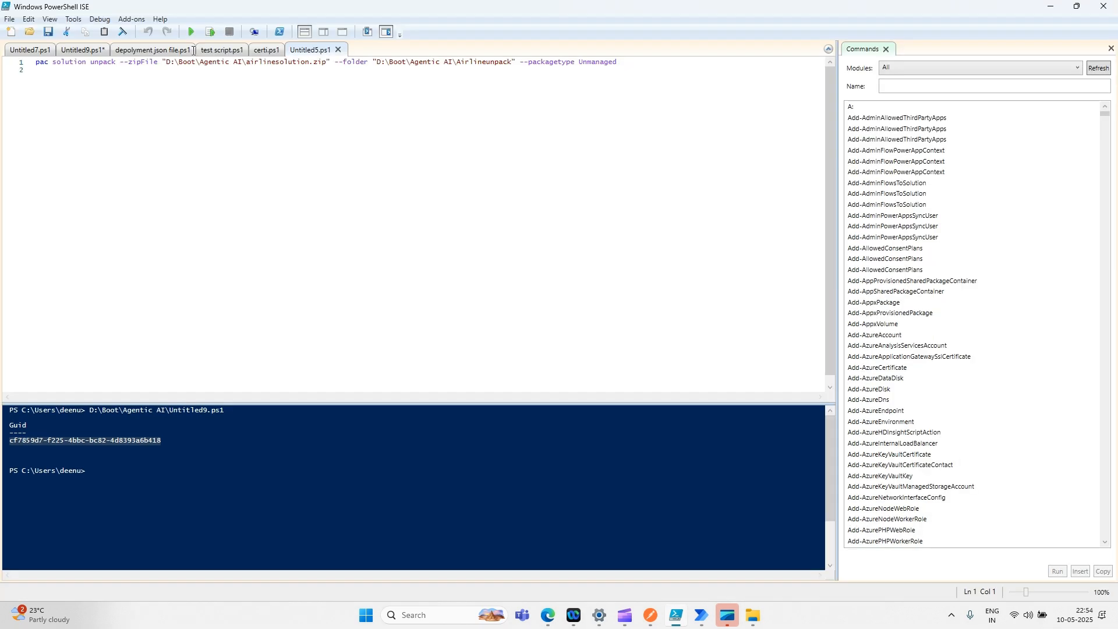
drag(165, 62, 330, 64)
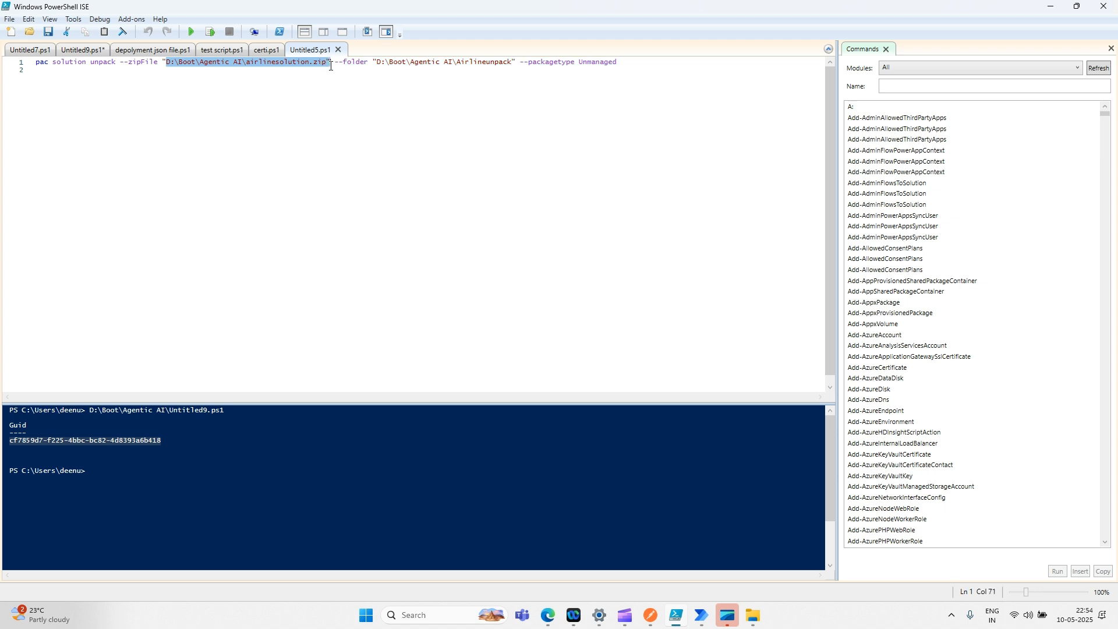
text(C:\Boot\AutomateWithDeenu_1_0_0_1_managed.zip")
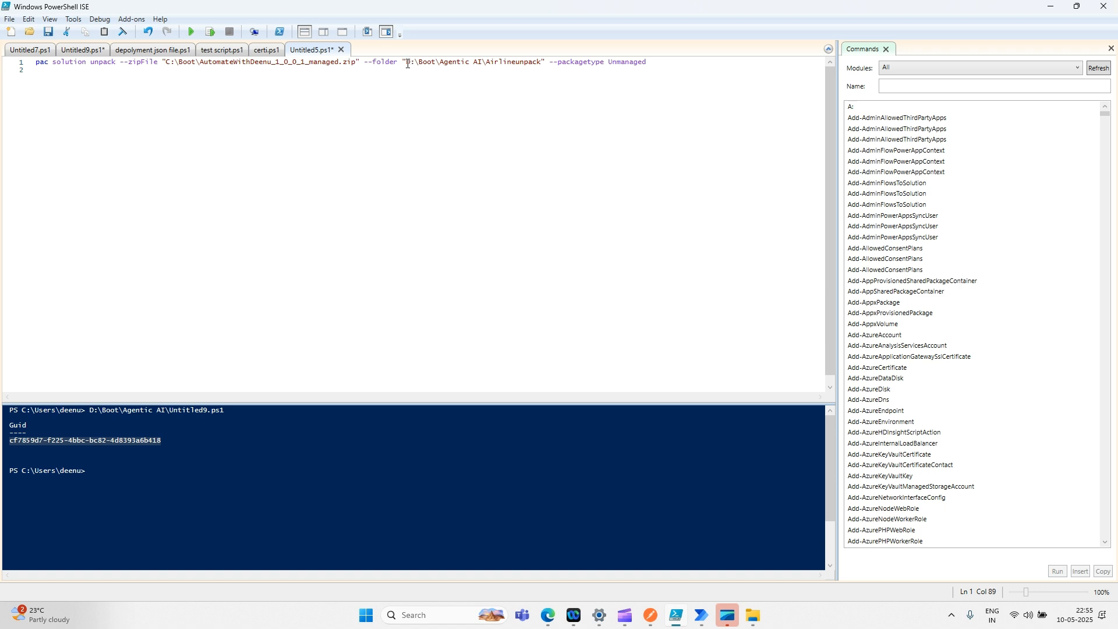
- Look through the Untitled9 New-GUID and empty Untitled7 script tabs
click(414, 134)
click(95, 54)
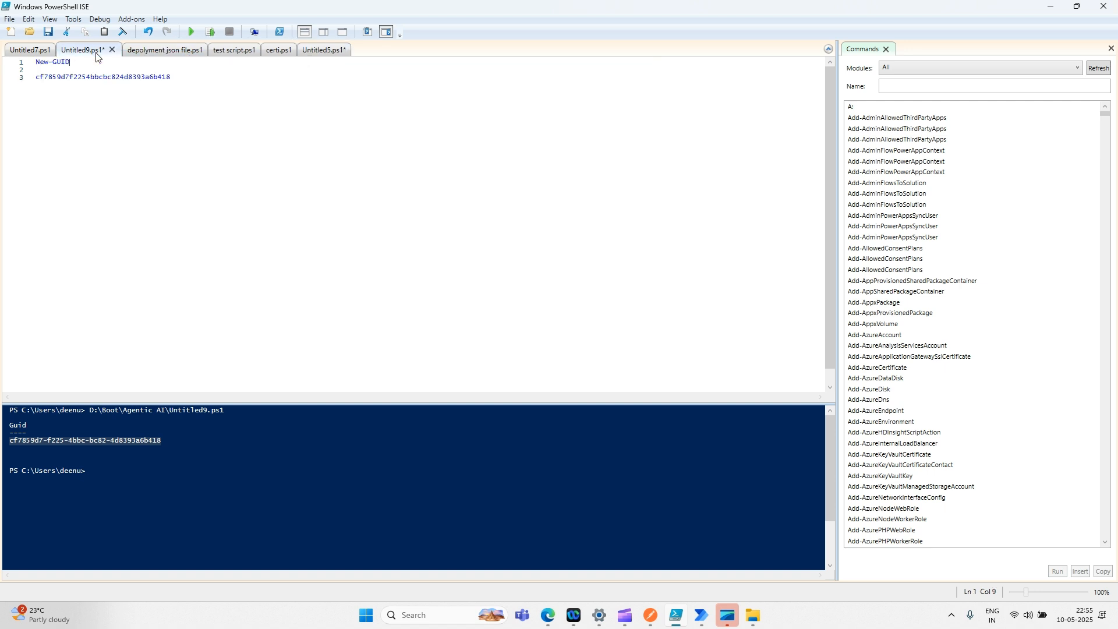
click(53, 55)
- Edit the create-settings command to use the managed zip path and output Automatewithdeenu.json
click(152, 53)
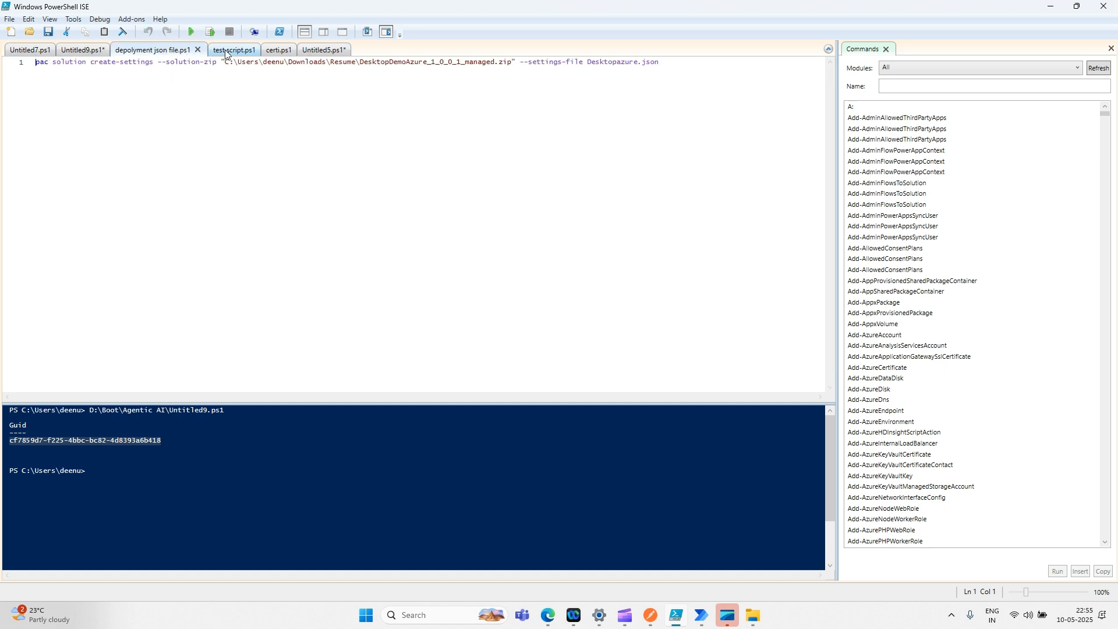
click(298, 107)
click(221, 63)
drag(218, 61, 518, 56)
text("C:\Boot\AutomateWithDeenu_1_0_0_1_managed.zip")
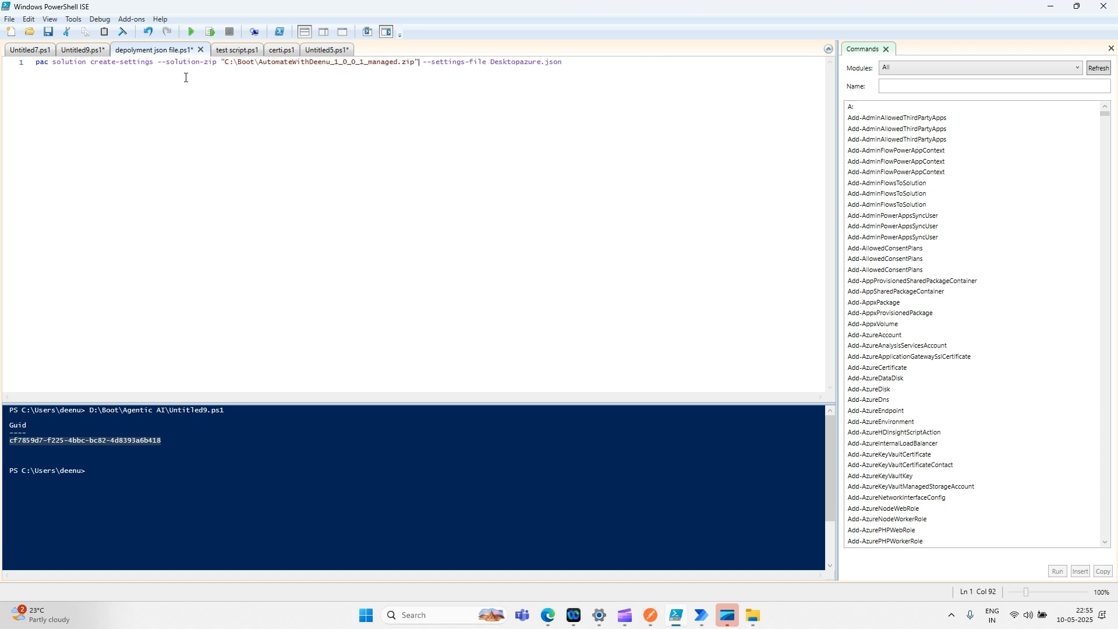
double_click(522, 61)
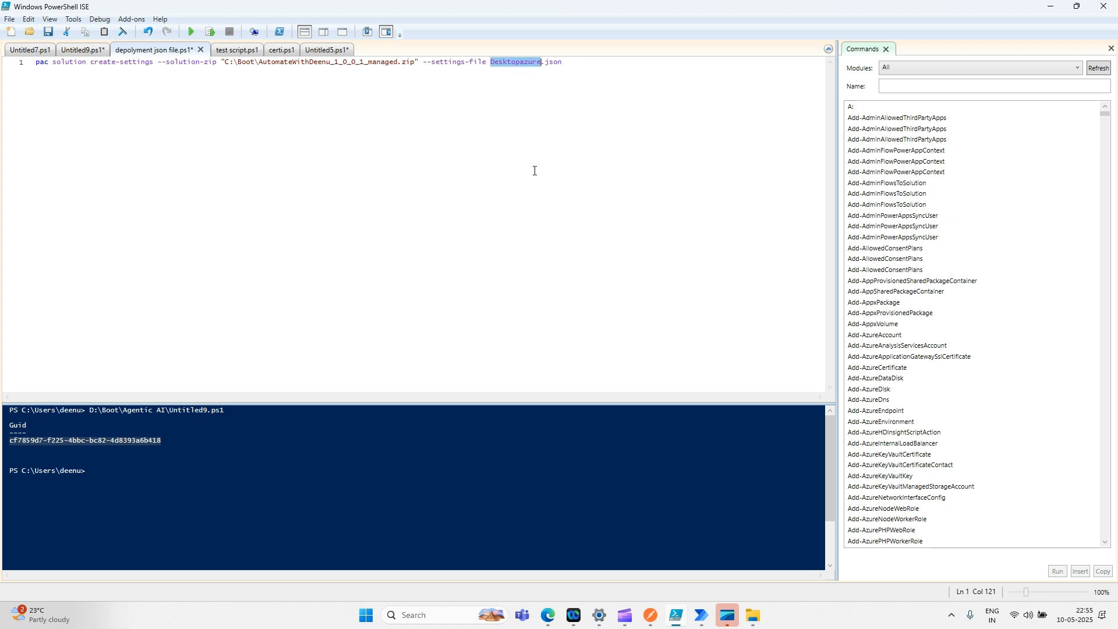
text(Automatewi)
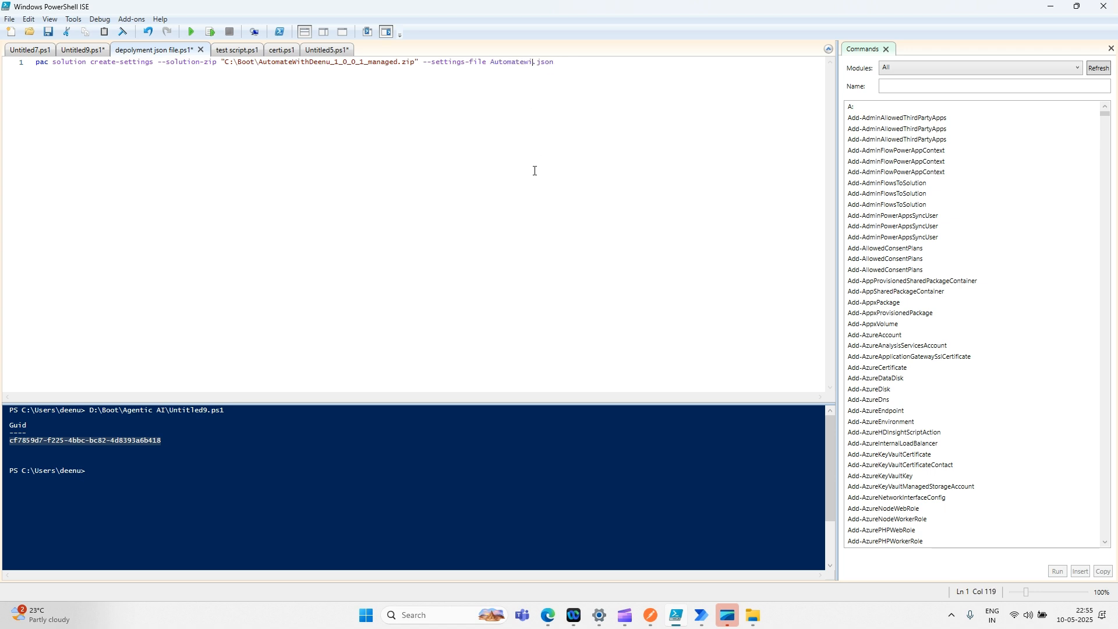
text(thdeenu)
- Run the create-settings script, saving it when prompted before running
click(532, 170)
click(484, 131)
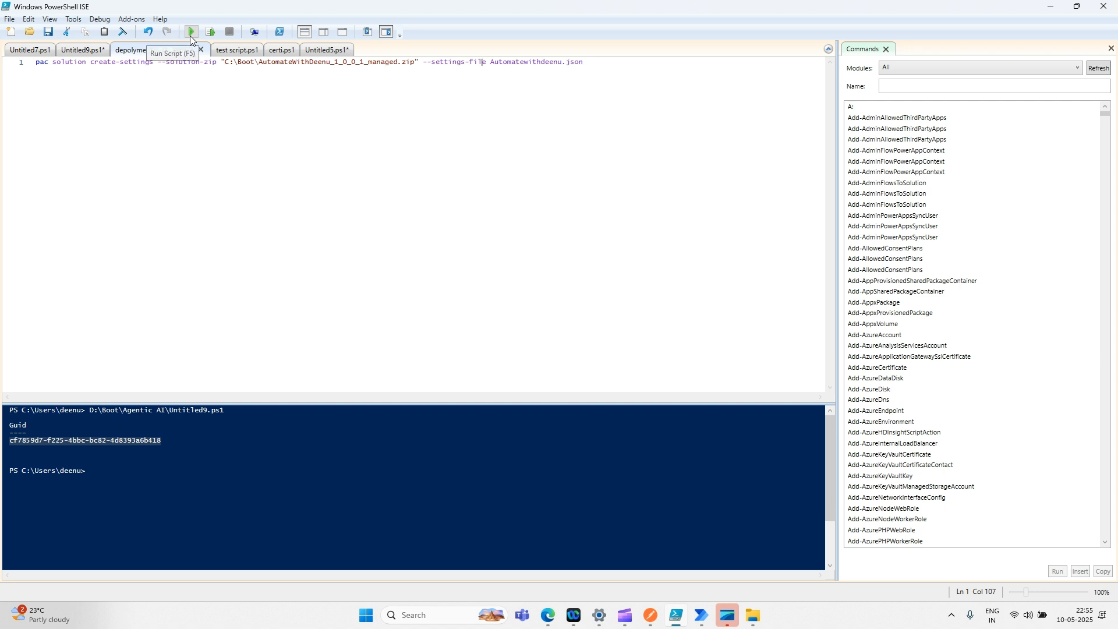
key(ctrl+a)
click(191, 33)
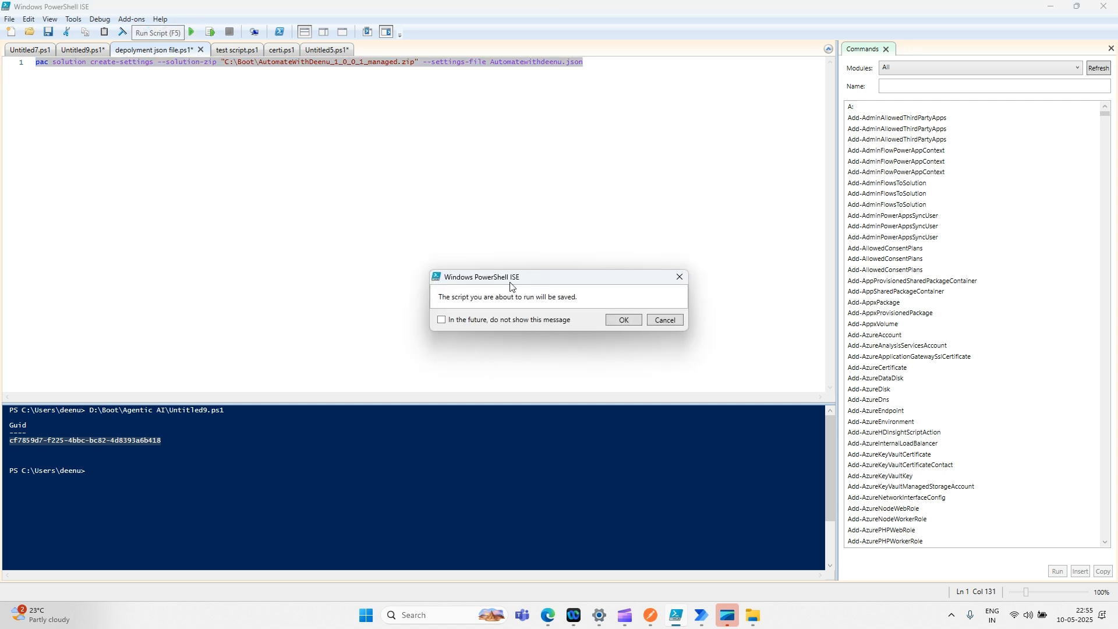
click(668, 323)
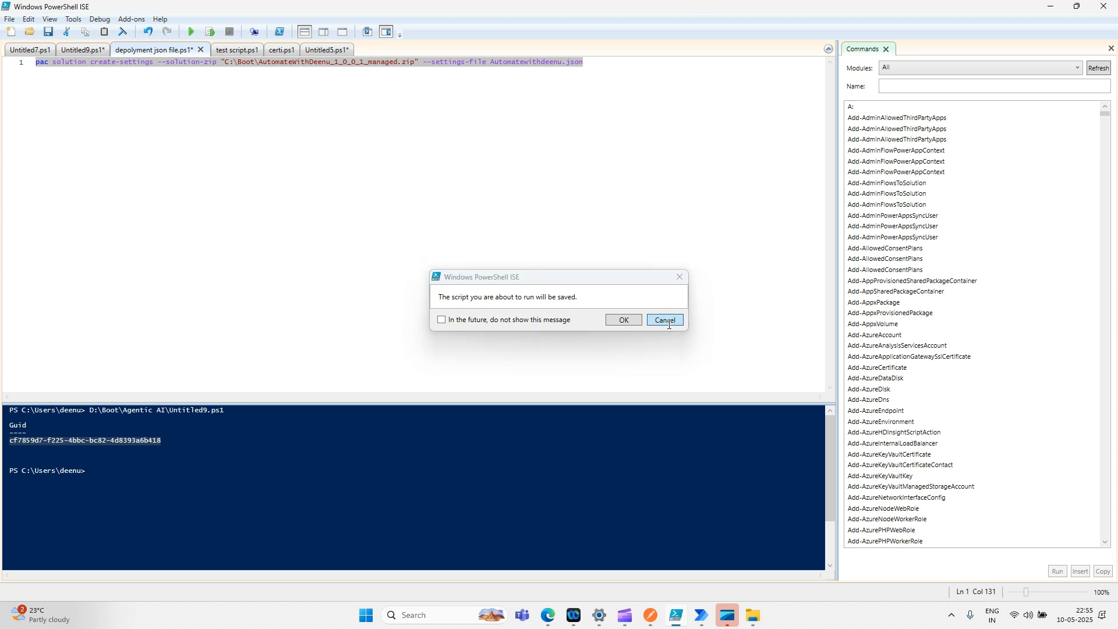
click(198, 31)
click(623, 321)
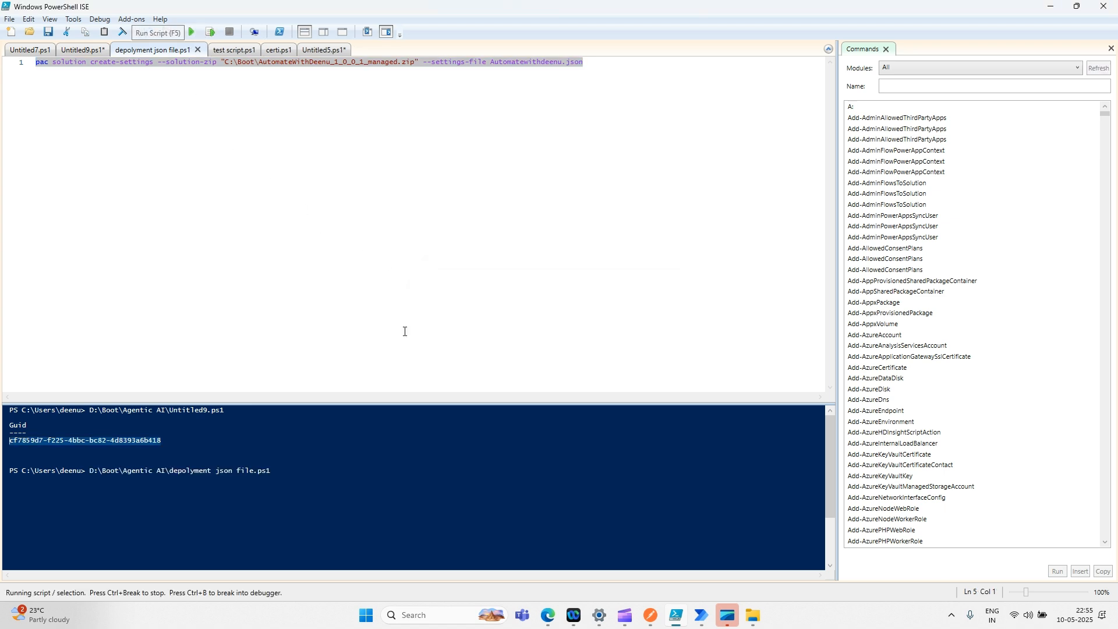
click(263, 128)
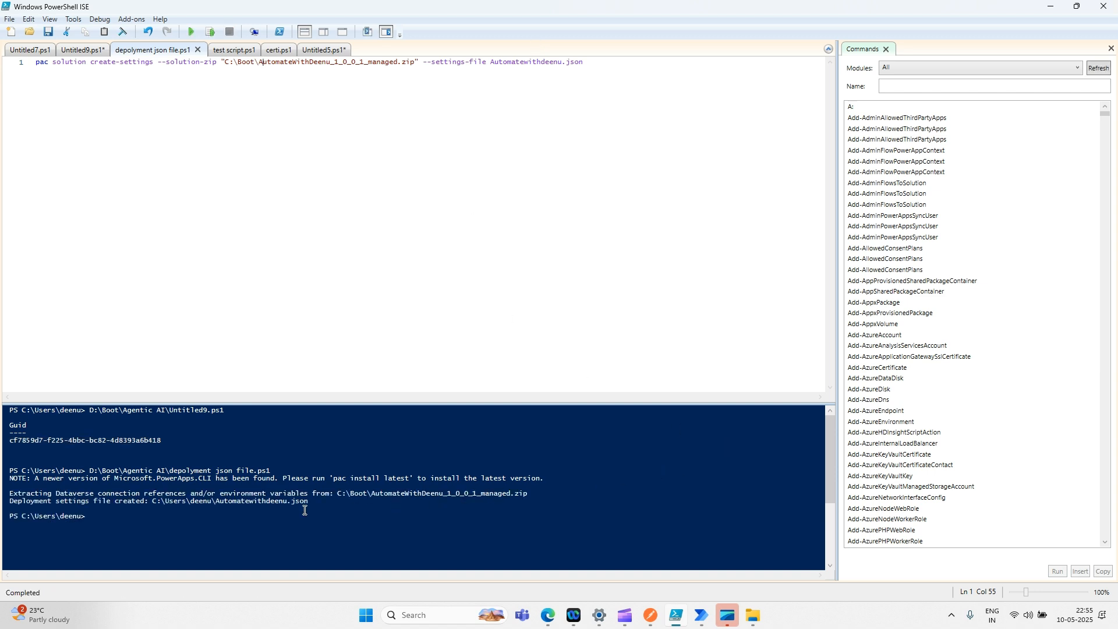
- Copy the generated Automatewithdeenu.json file path from the console output
click(153, 499)
drag(307, 501, 154, 501)
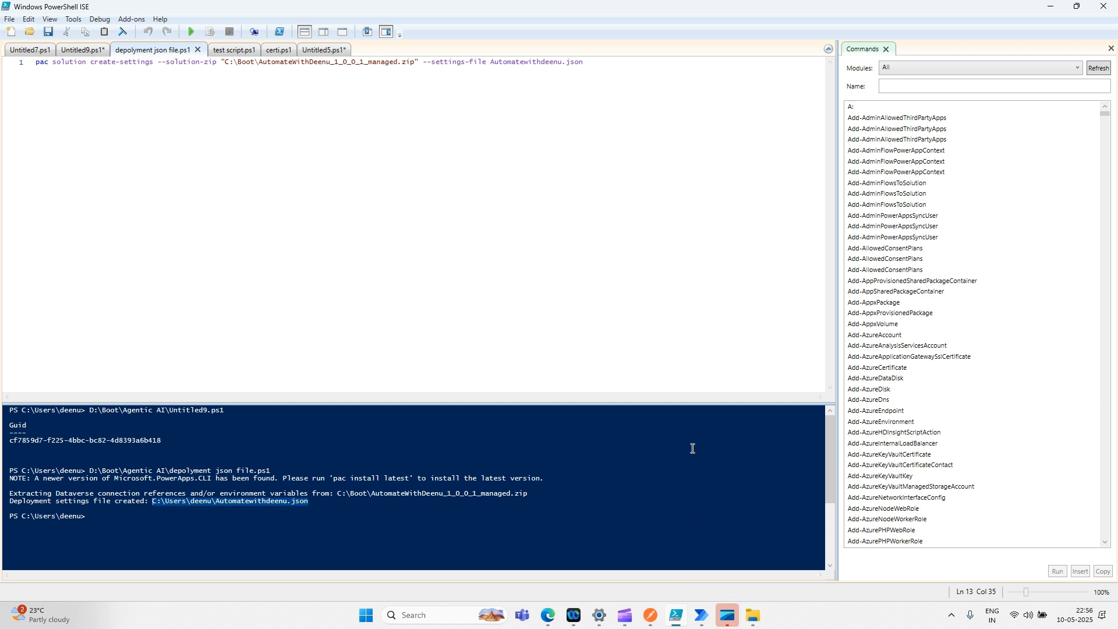
key(super+r)
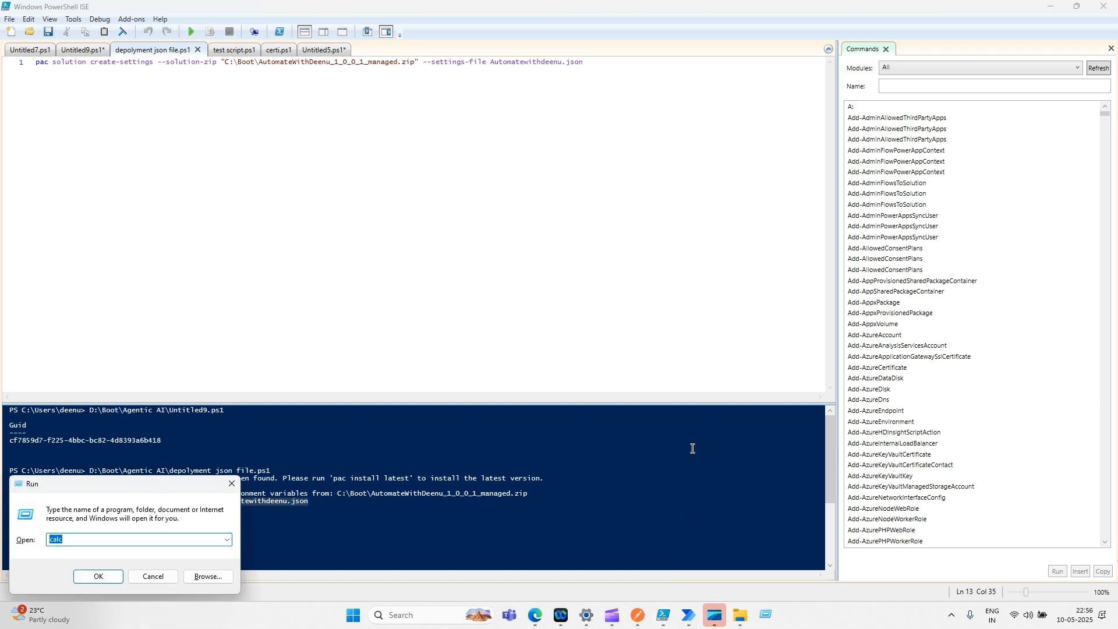
- Open Automatewithdeenu.json from the Run prompt into Visual Studio 2022
text(C:\Users\deenu\Automatewithdeenu.json)
key(Return)
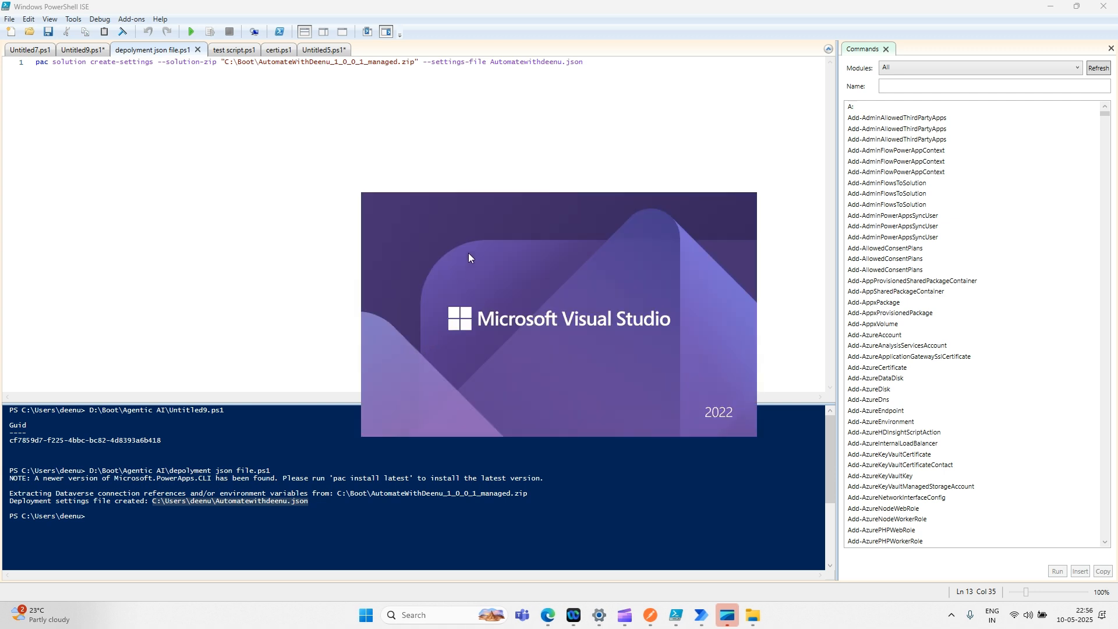
mouse_move(468, 253)
mouse_down()
mouse_move(484, 253)
mouse_move(462, 252)
mouse_up()
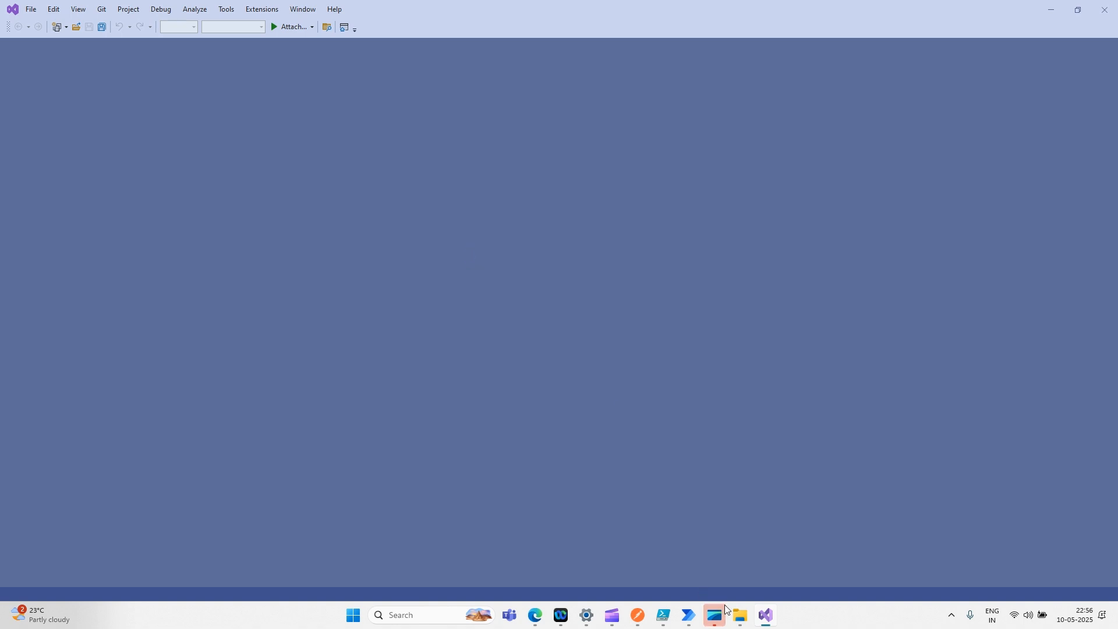
click(740, 614)
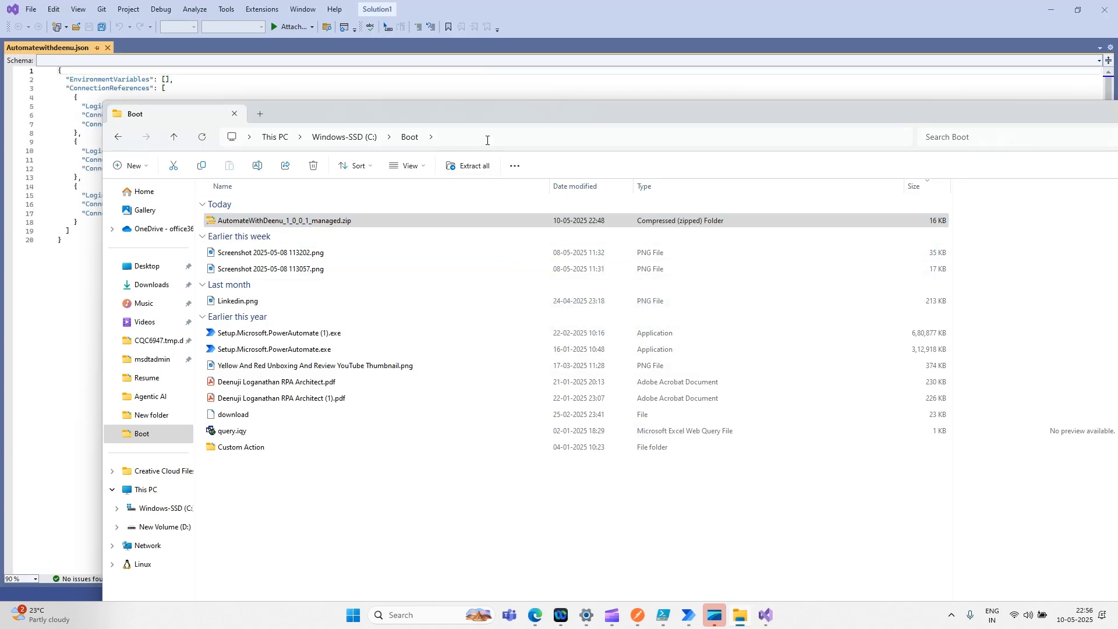
click(487, 137)
click(46, 281)
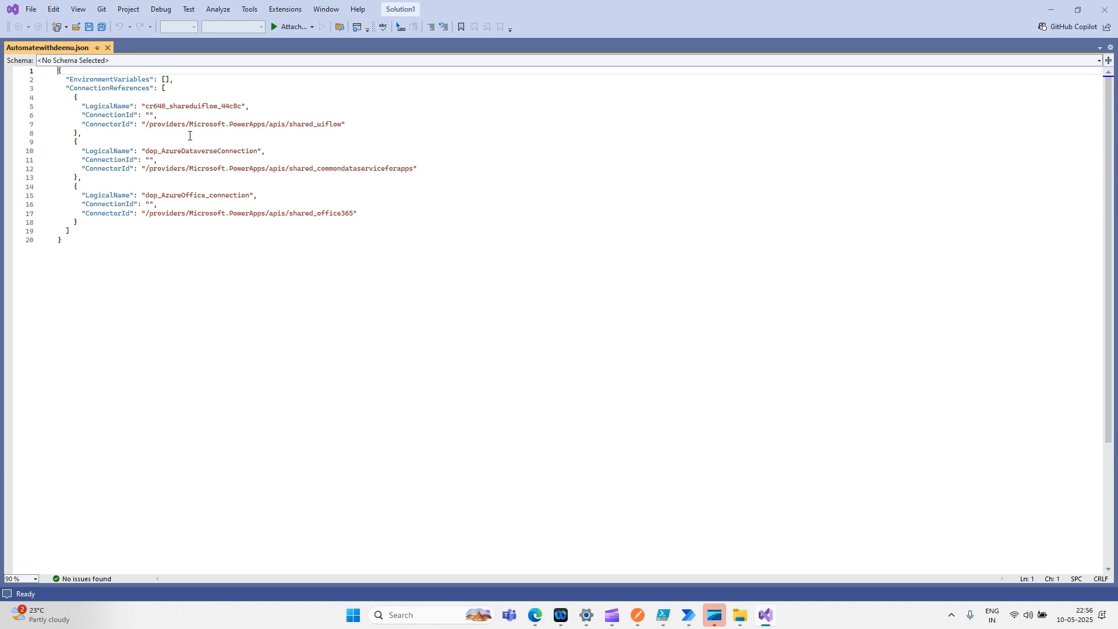
- Review the logical names cr640_shareduiflow_44c8c, dop_AzureDataverseConnection and dop_AzureOffice_connection with empty ConnectionIds
ctrl+scroll(242, 291, up, 3)
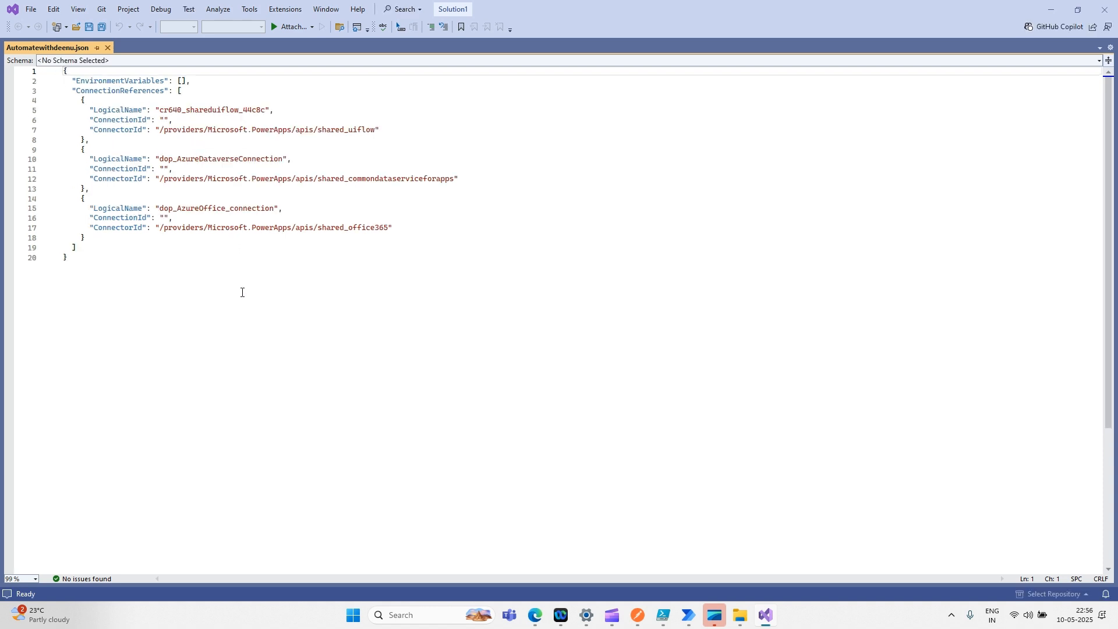
ctrl+scroll(242, 292, up, 1)
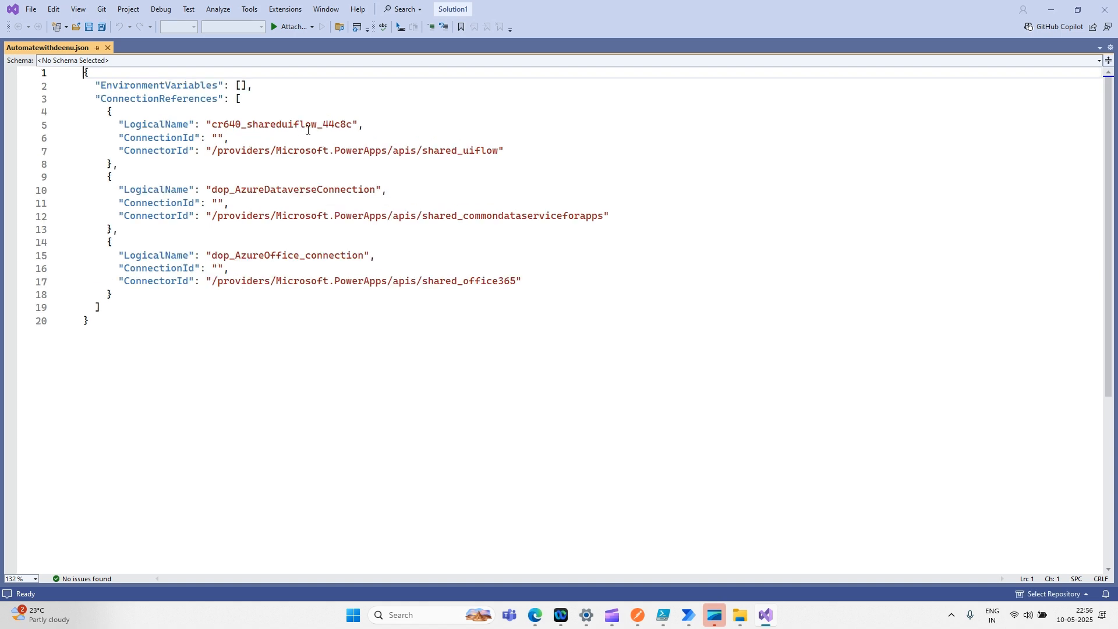
double_click(291, 124)
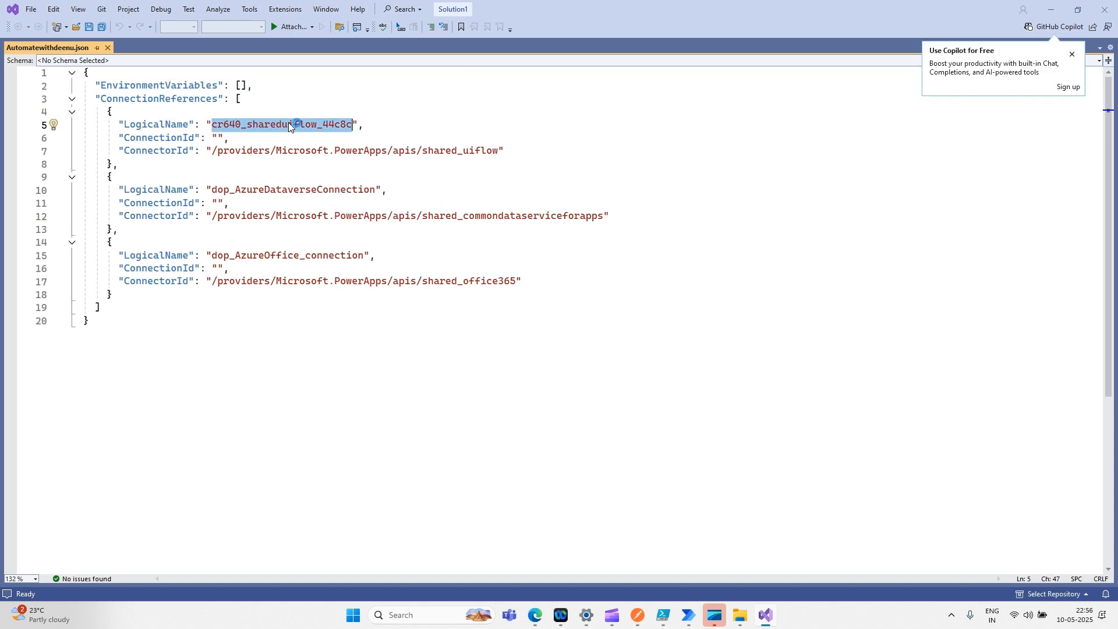
click(298, 189)
double_click(299, 190)
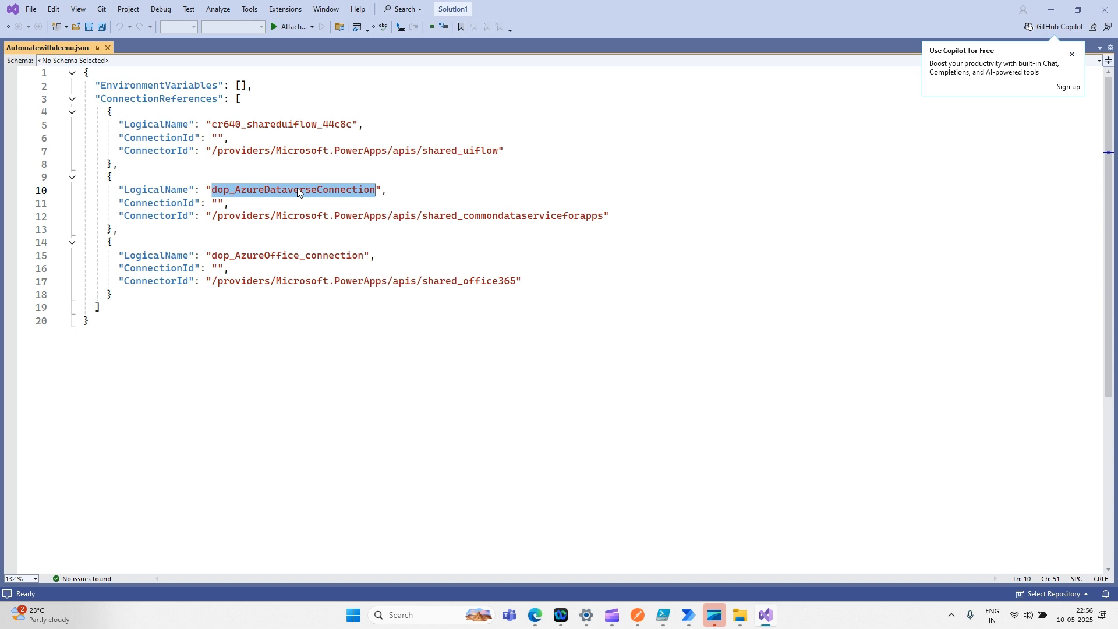
double_click(304, 256)
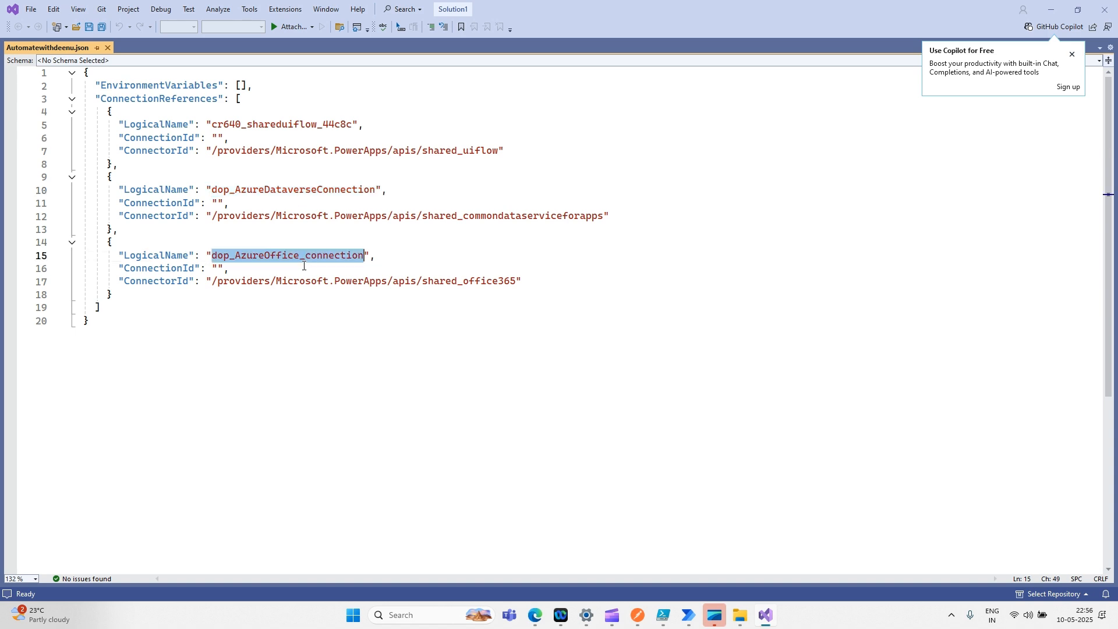
click(309, 372)
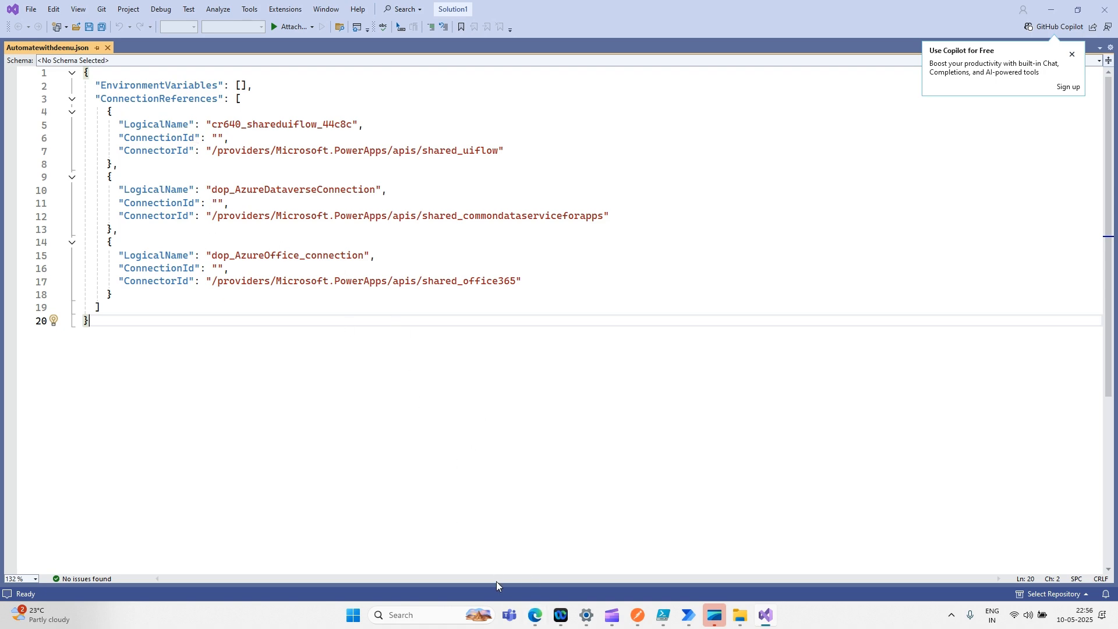
click(536, 559)
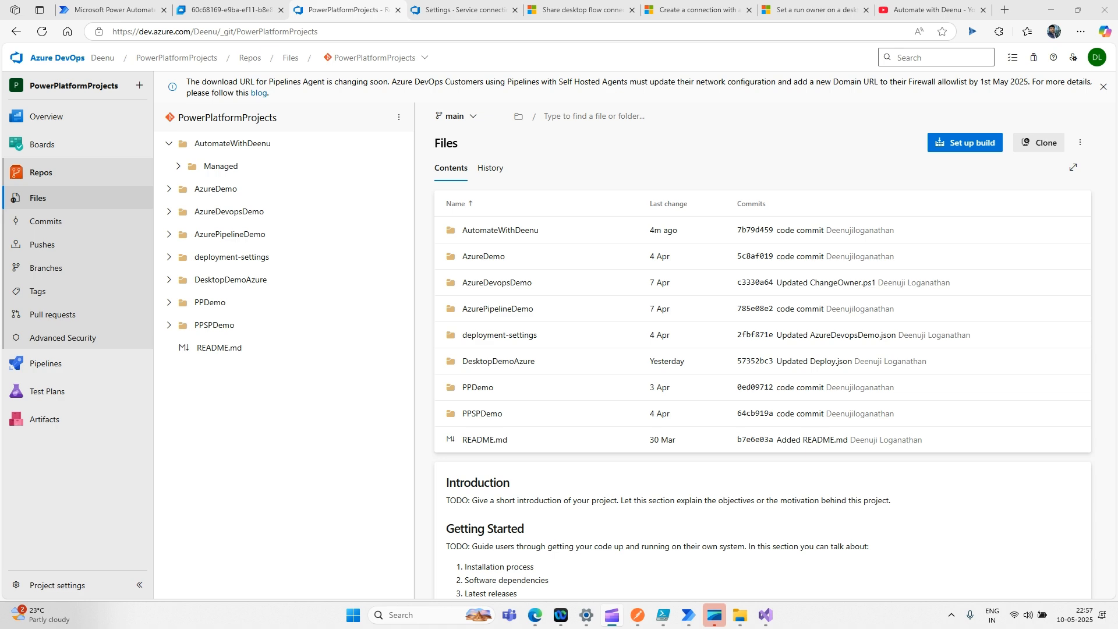
- Switch Power Automate to the PAD_UAT environment and show its Connections page
click(114, 11)
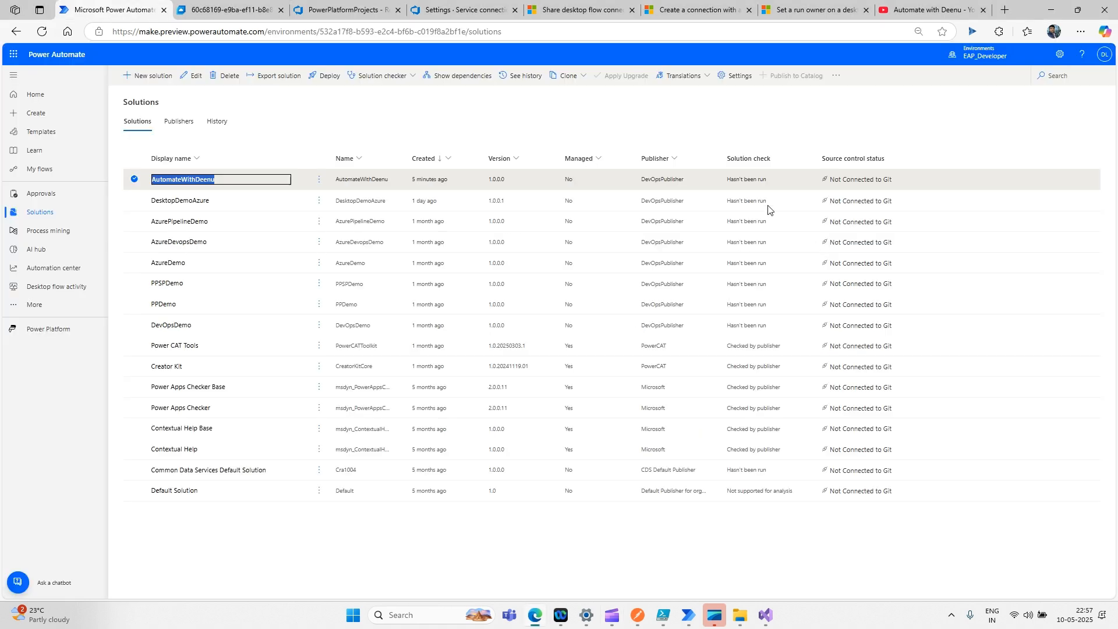
click(989, 57)
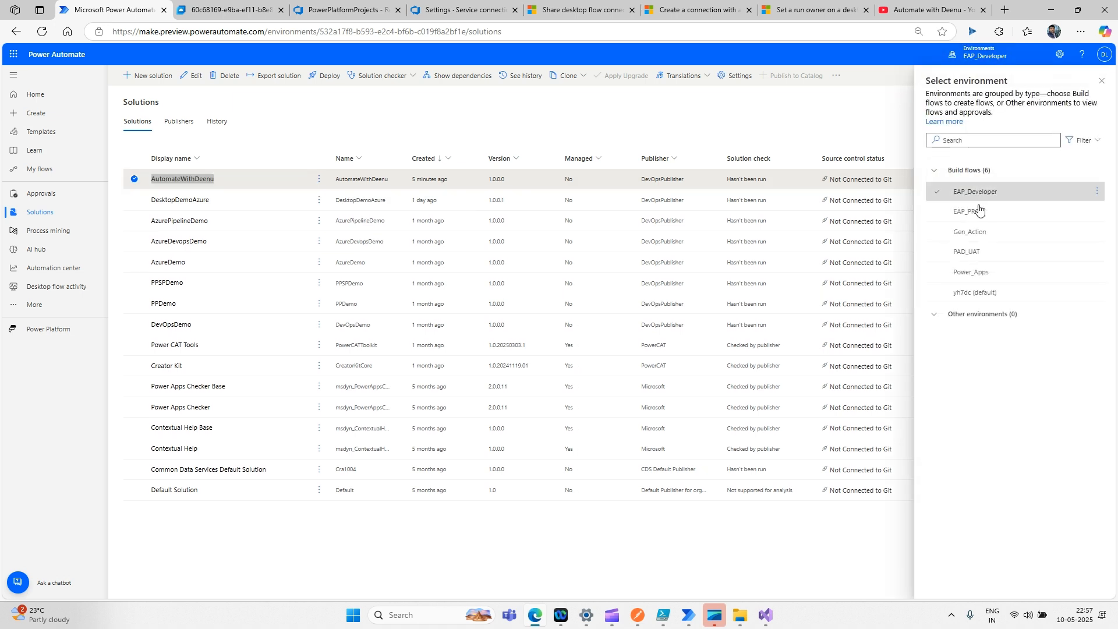
click(980, 251)
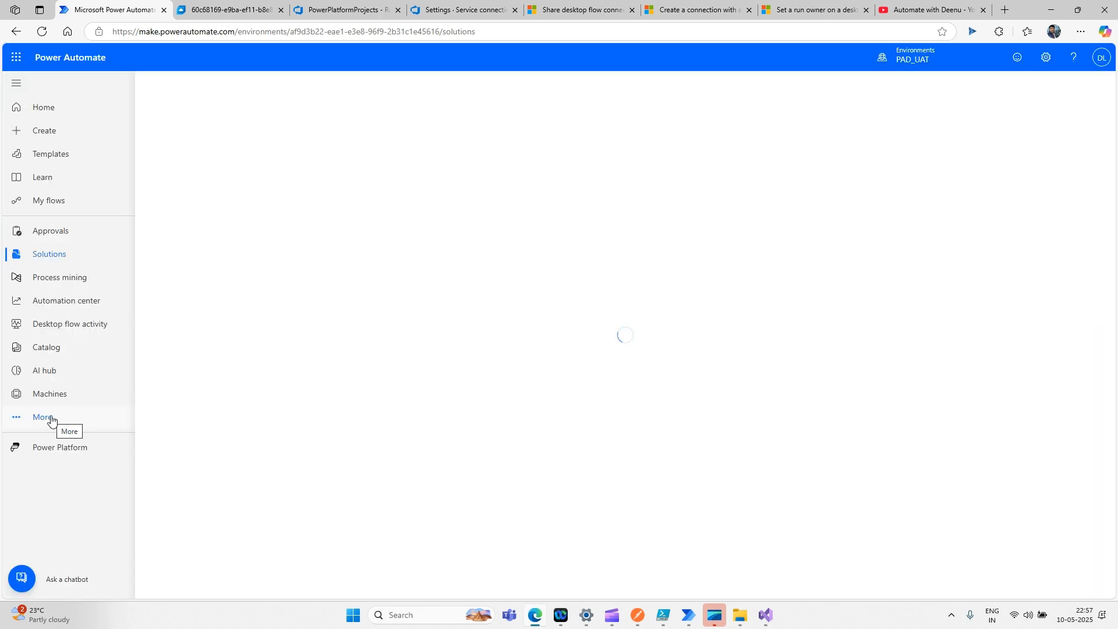
click(52, 420)
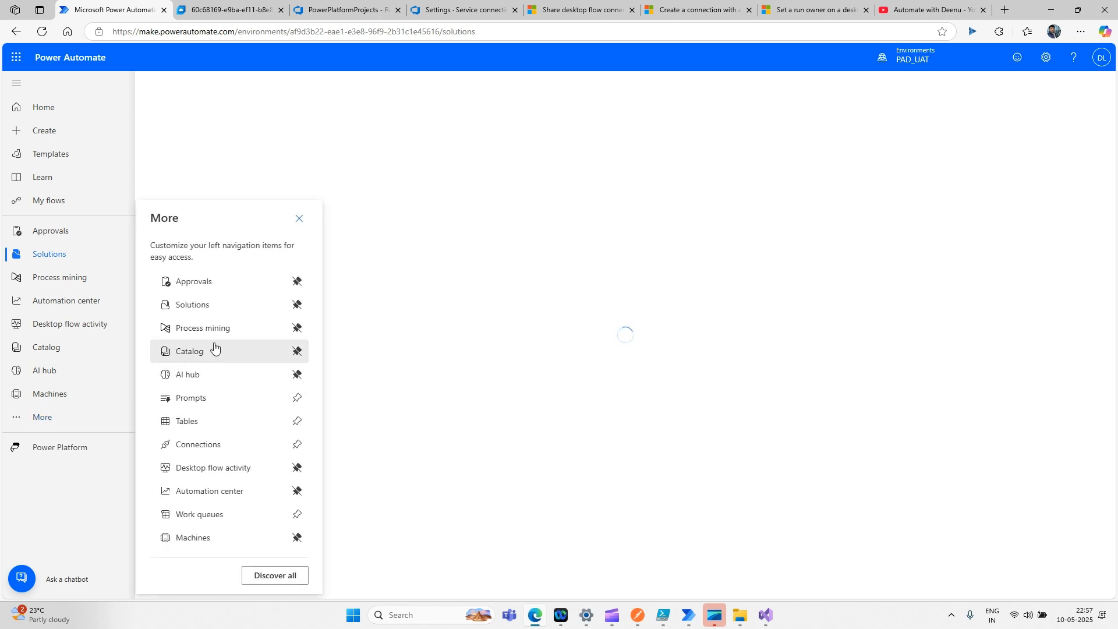
click(215, 444)
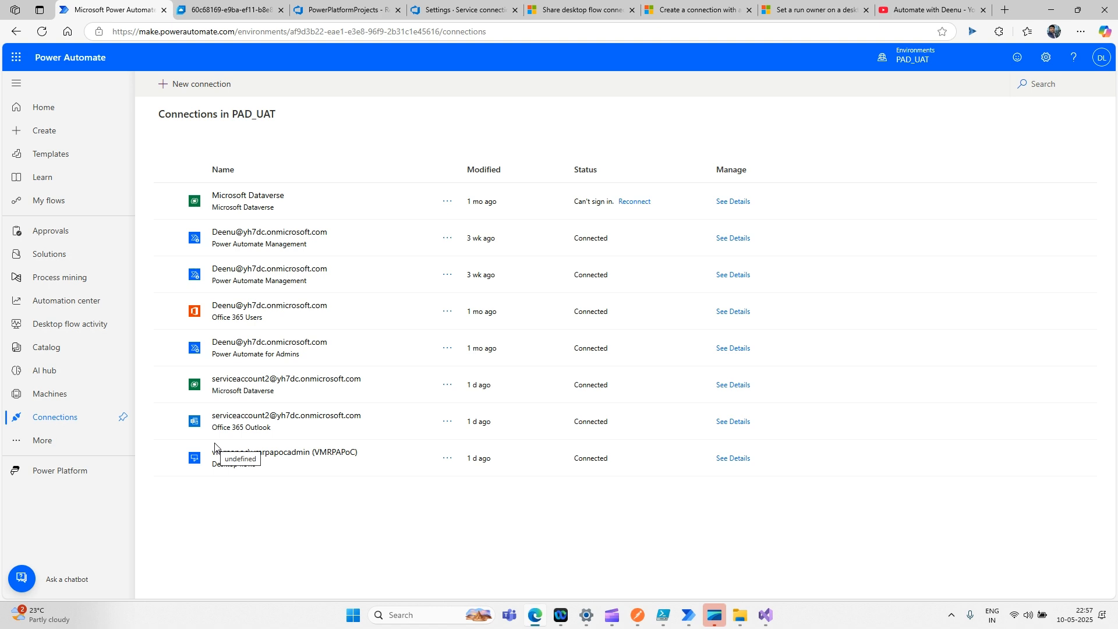
- Paste the Microsoft Dataverse connection ID from its URL into the line 11 ConnectionId
click(263, 201)
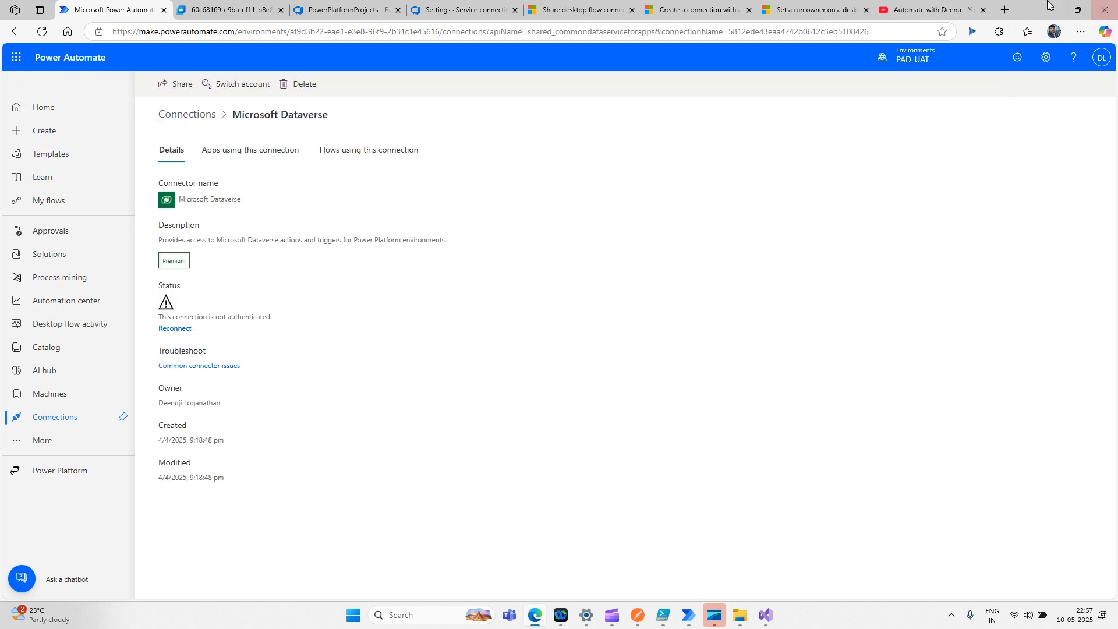
click(732, 31)
click(732, 32)
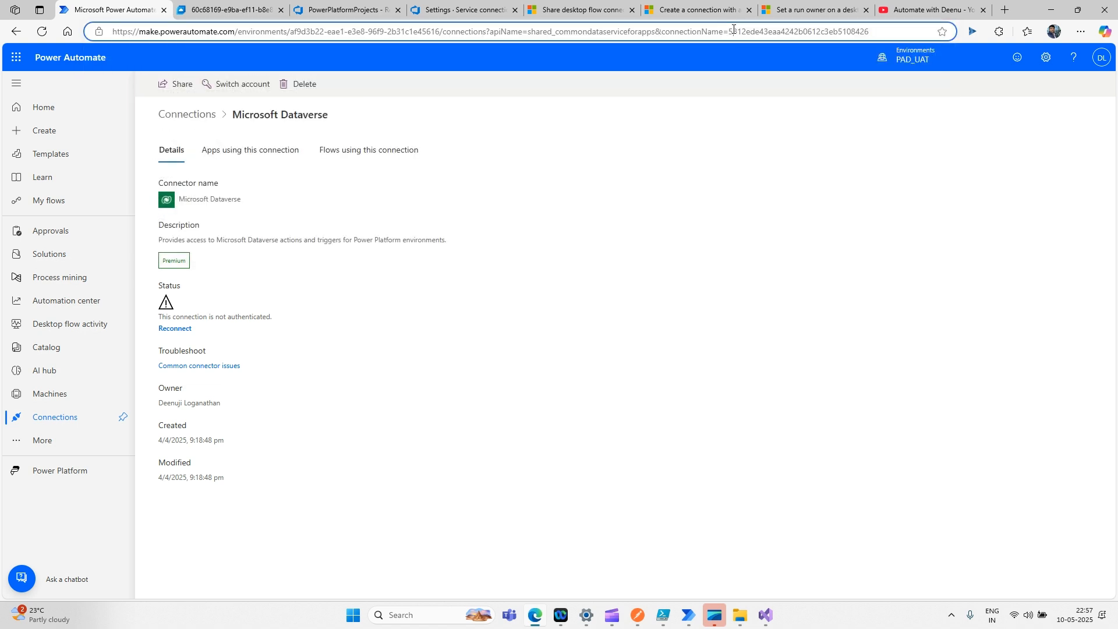
drag(731, 32, 872, 32)
key(ctrl+c)
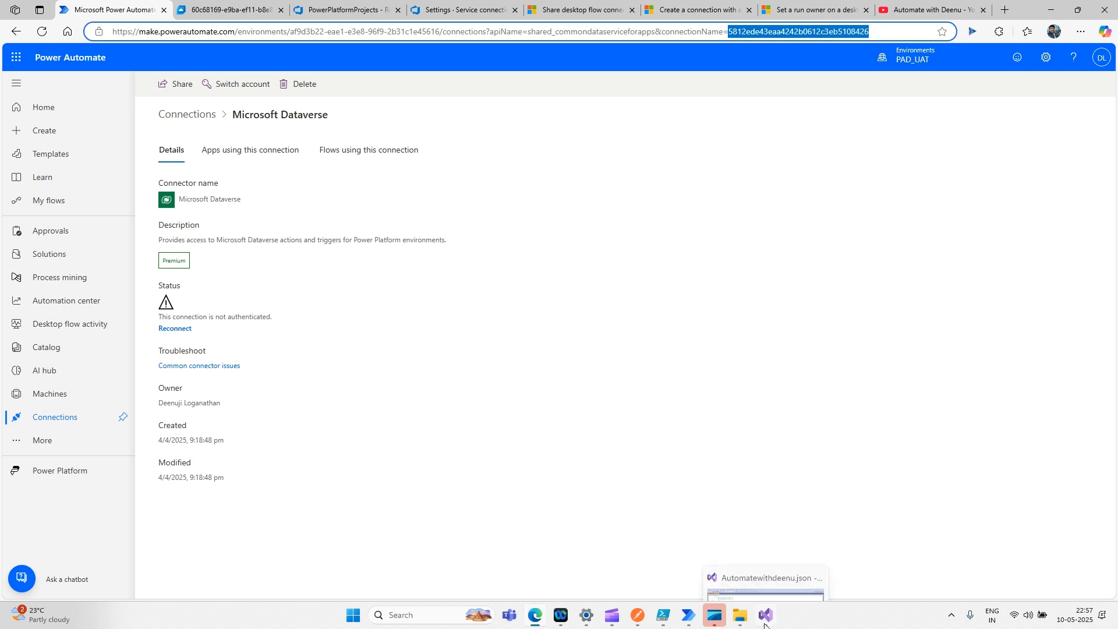
click(754, 561)
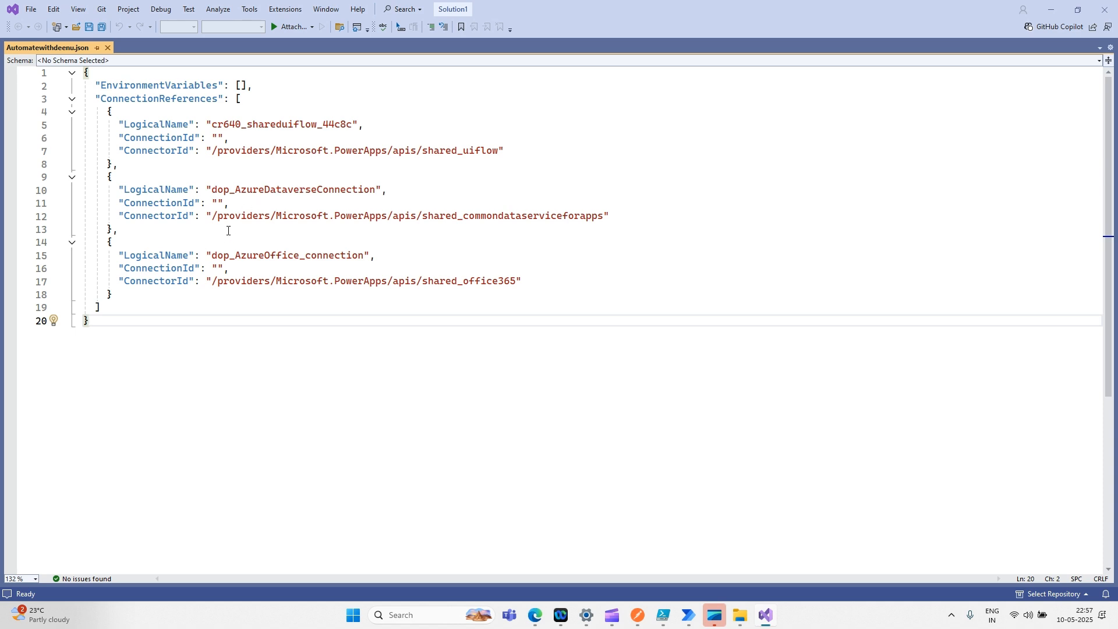
click(219, 203)
key(ctrl+v)
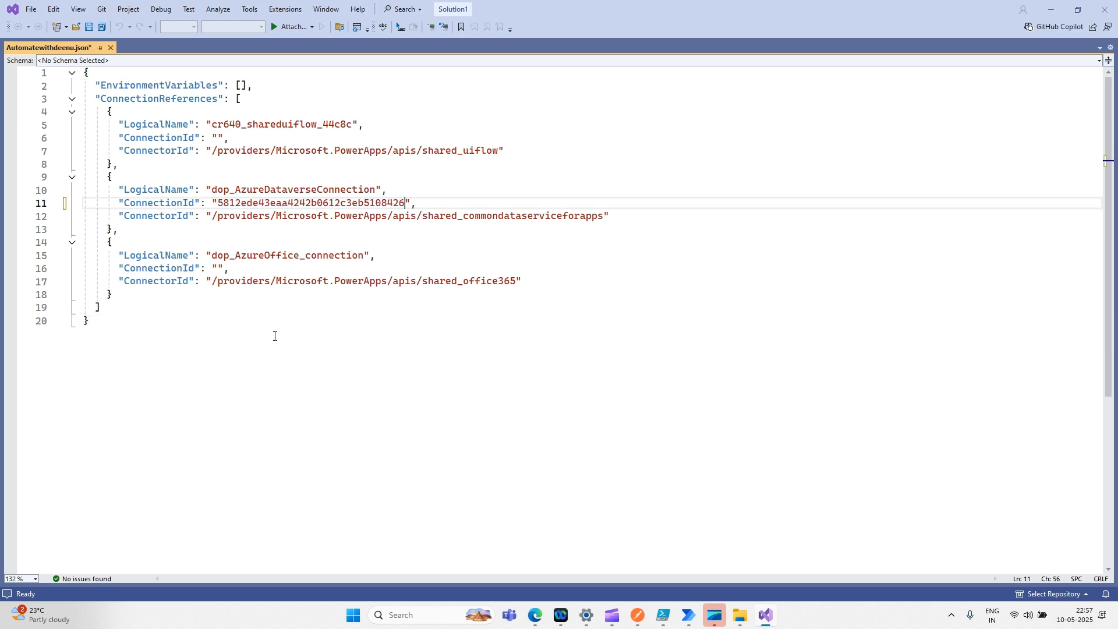
key(alt+Tab)
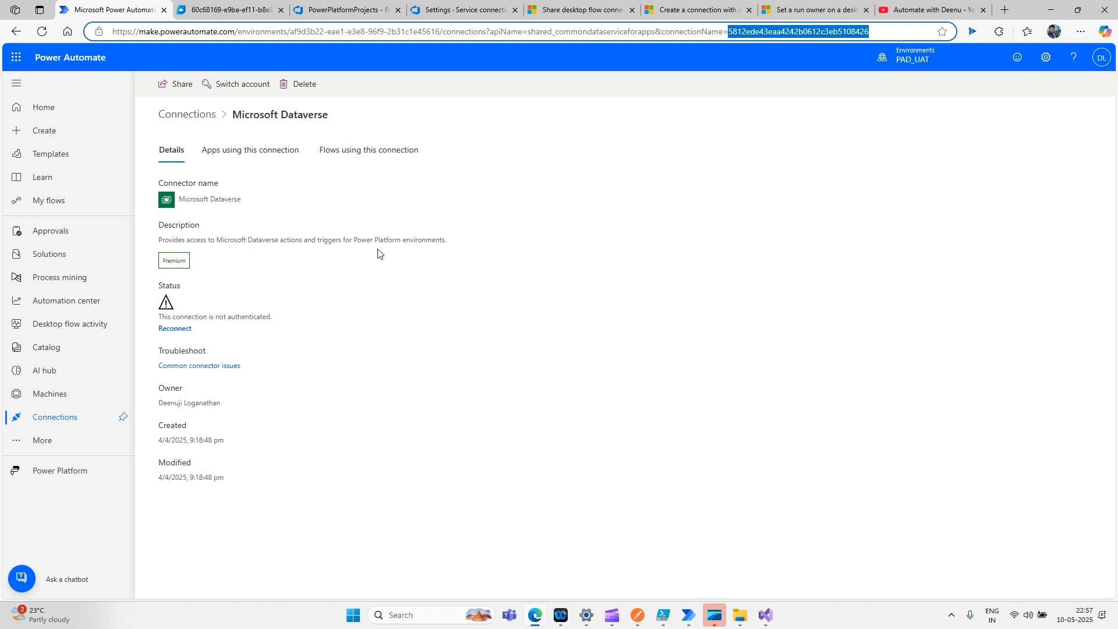
- Find 'powerplatfo' in Share, add PowerPlatformDevOps with Can use permission, and save
click(182, 87)
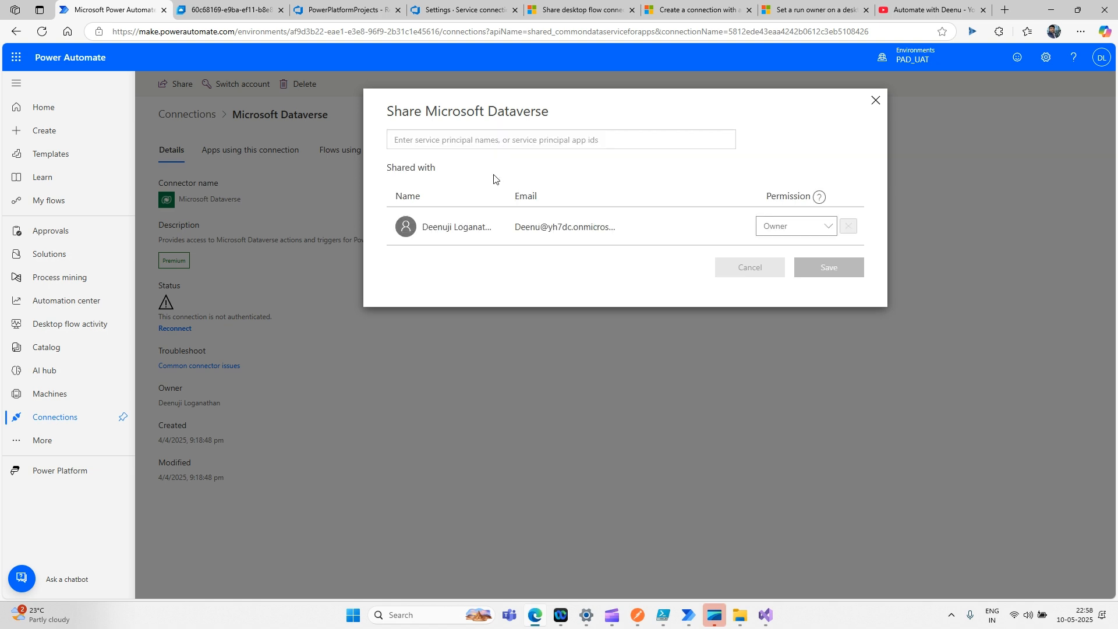
click(482, 145)
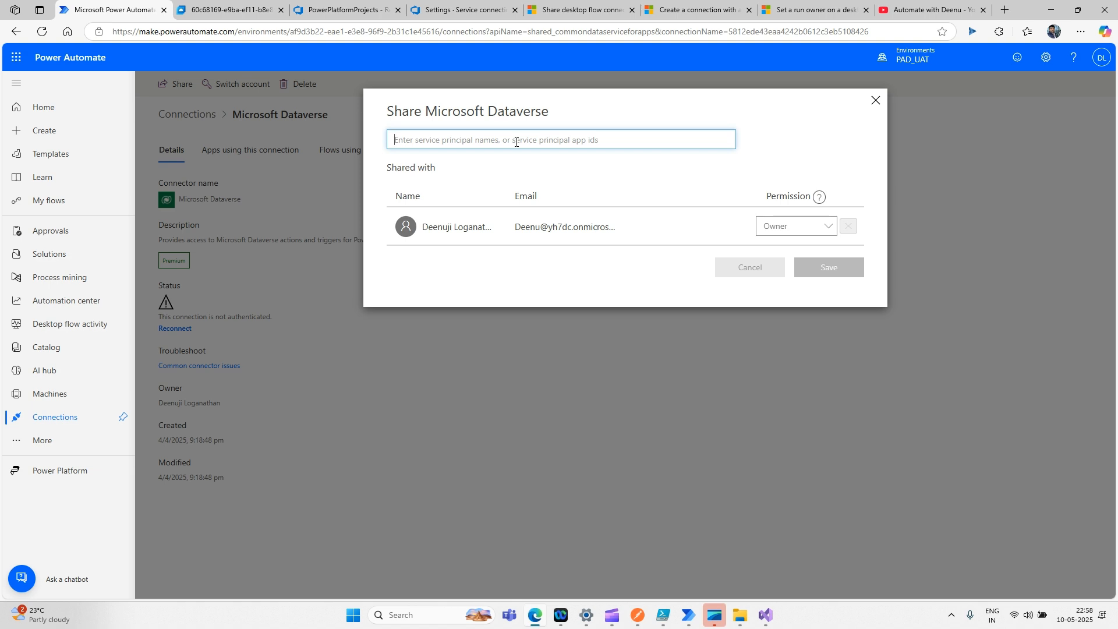
text(powerp)
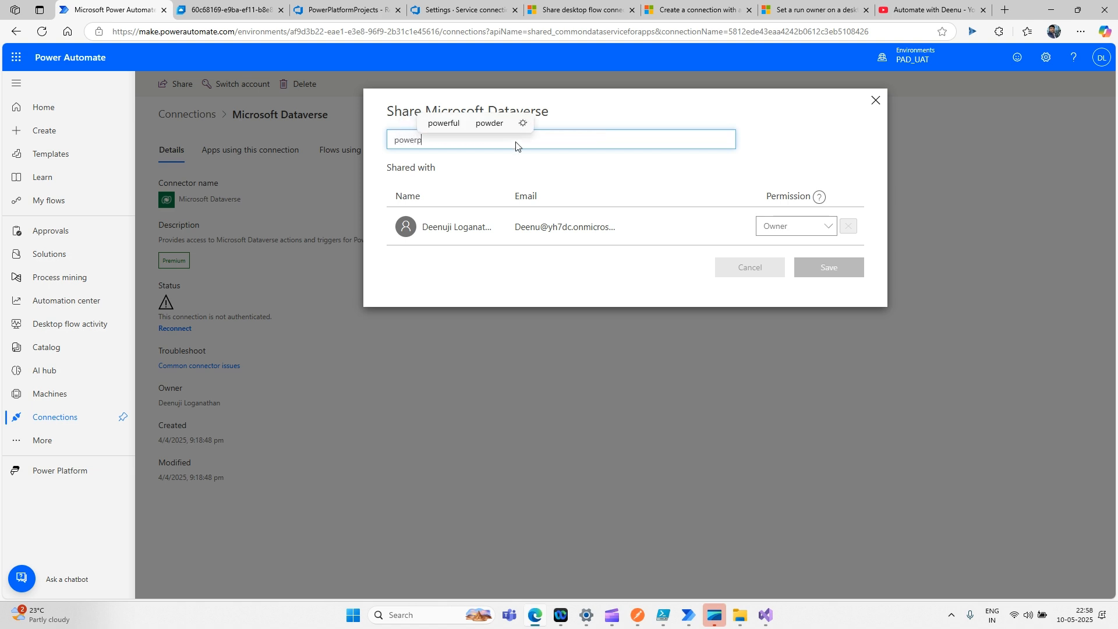
text(latfo)
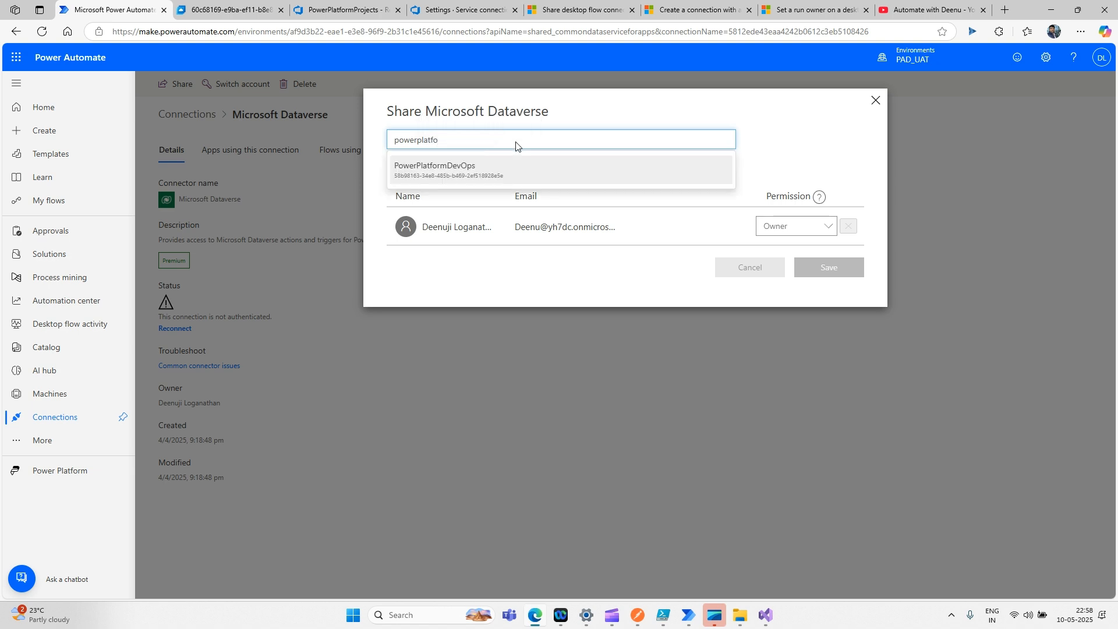
click(474, 168)
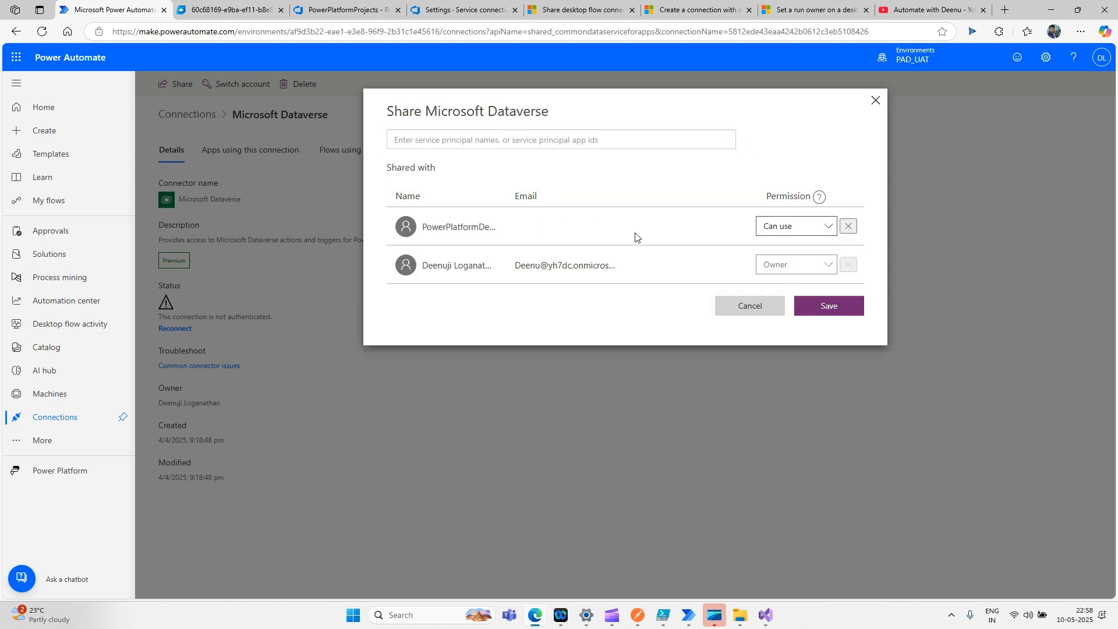
click(821, 235)
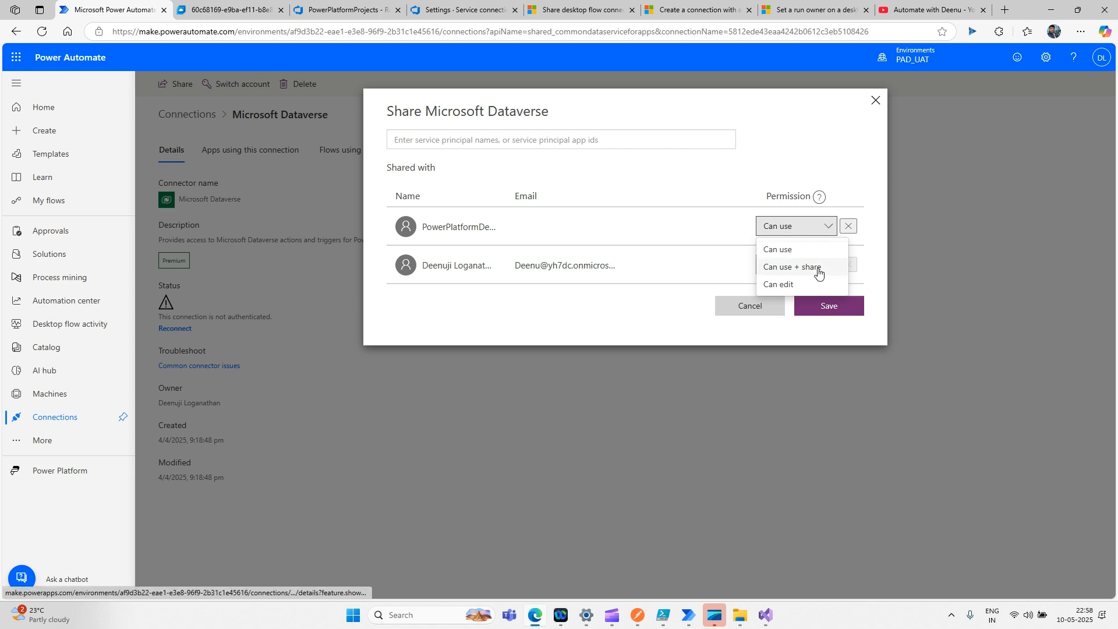
click(813, 254)
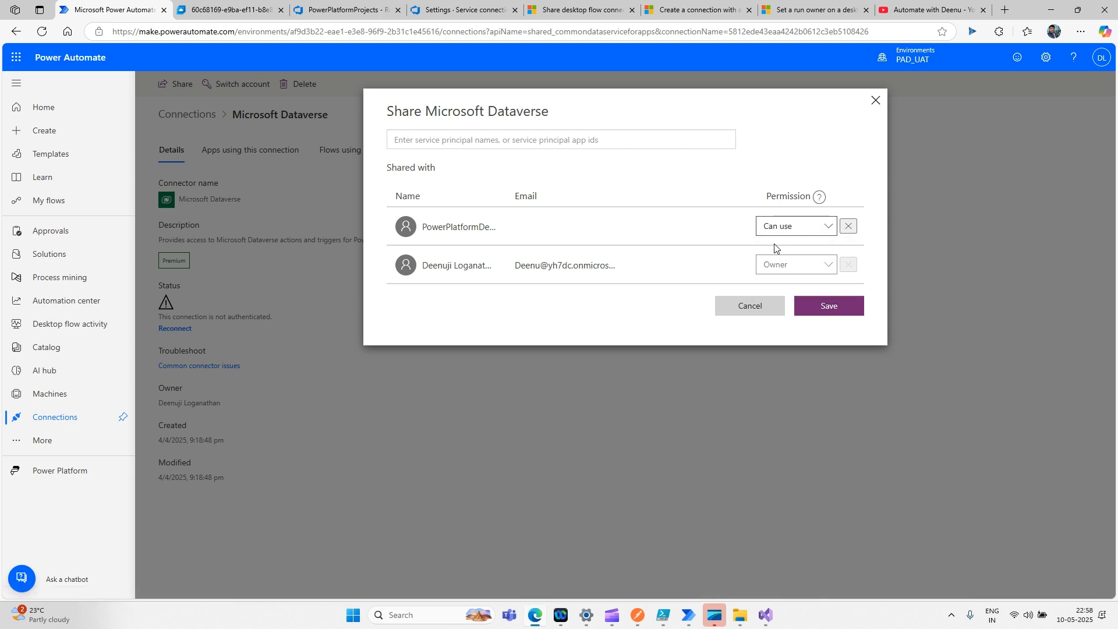
click(825, 314)
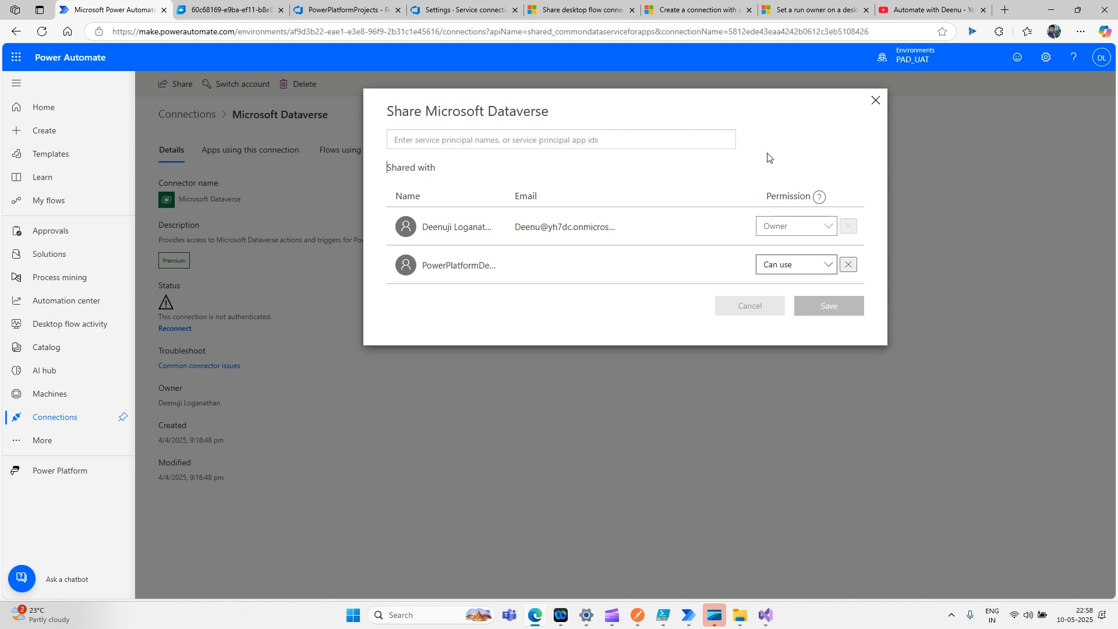
click(875, 100)
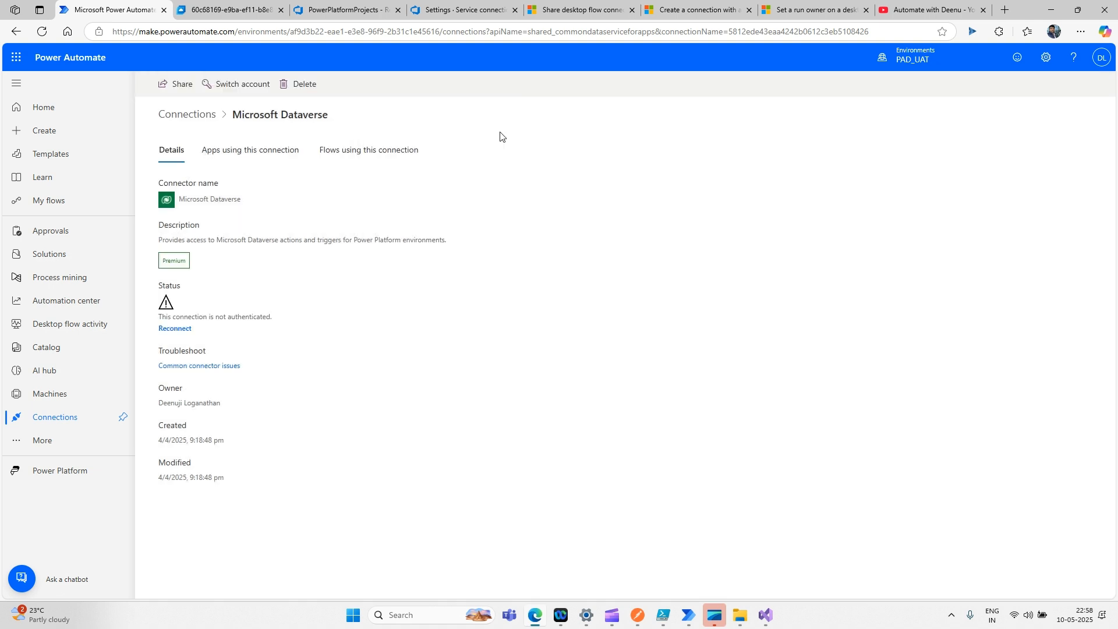
click(202, 115)
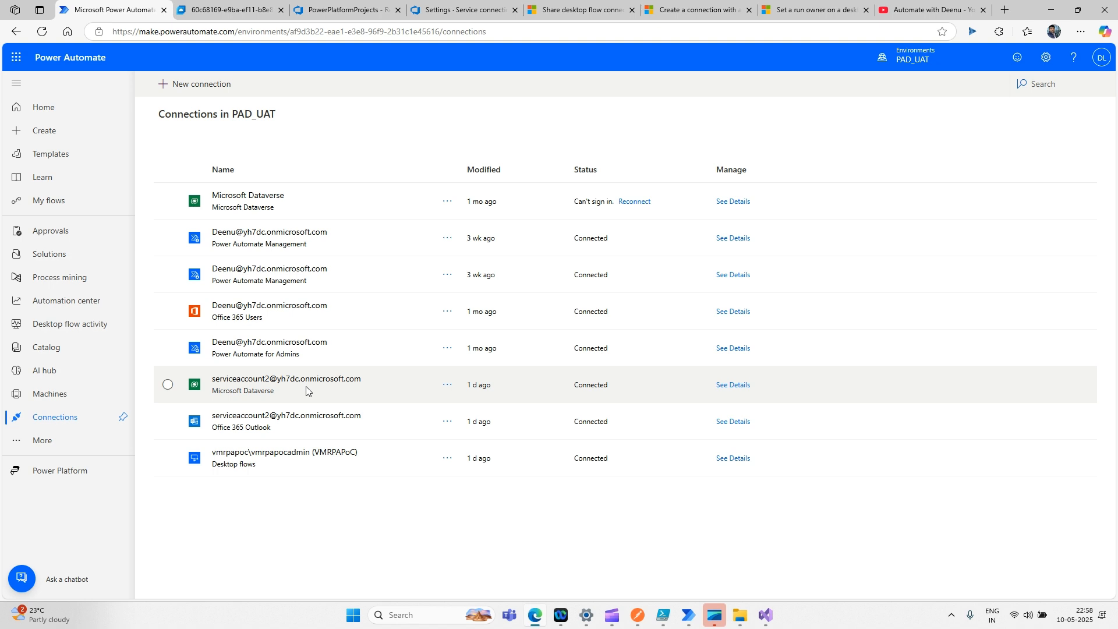
- Overwrite line 11's ConnectionId with the serviceaccount2 Dataverse connection ID after confirming its sharing
click(246, 387)
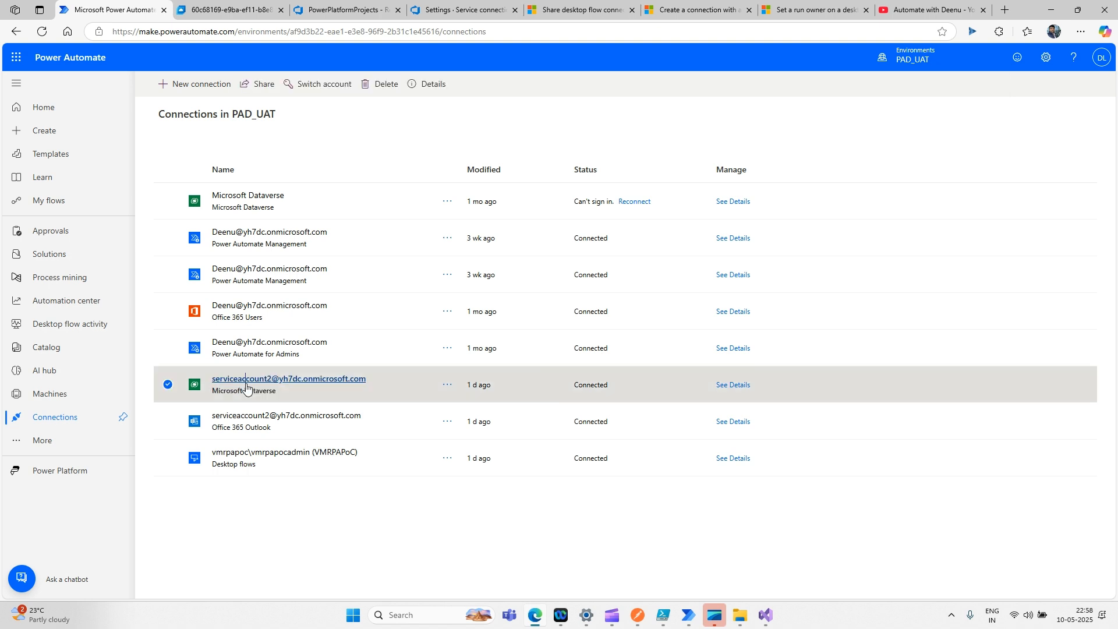
click(246, 382)
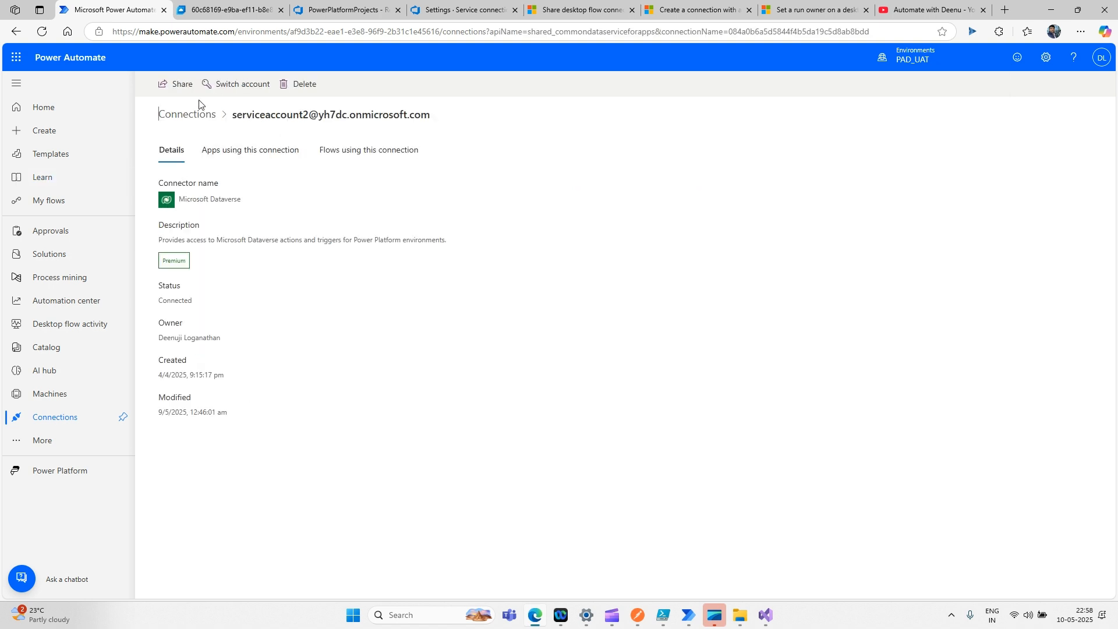
click(176, 85)
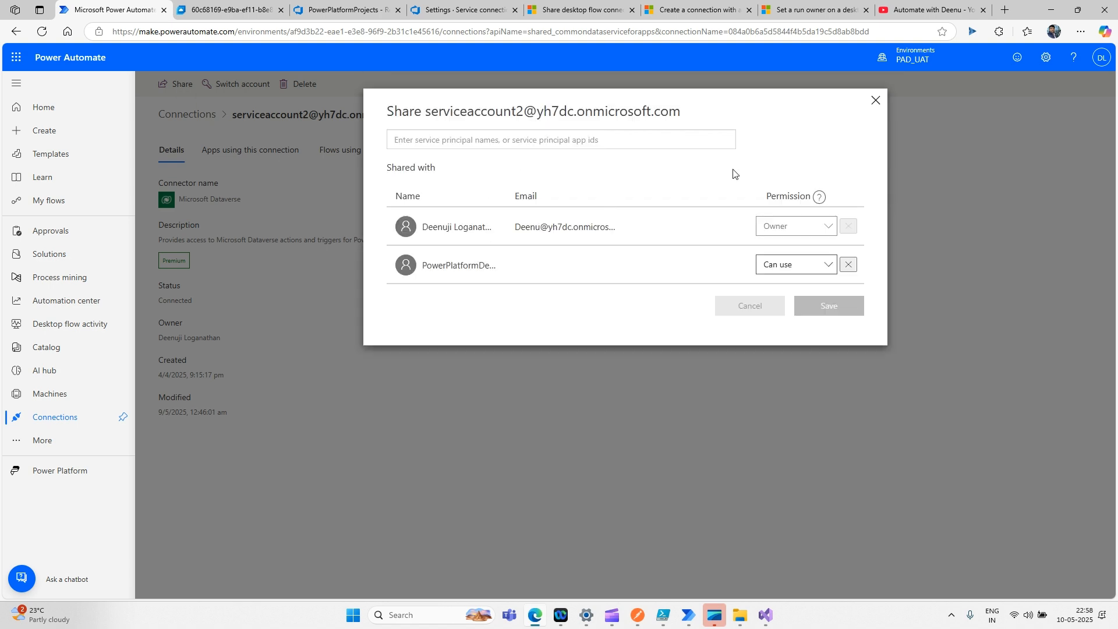
click(875, 101)
double_click(798, 32)
key(ctrl+c)
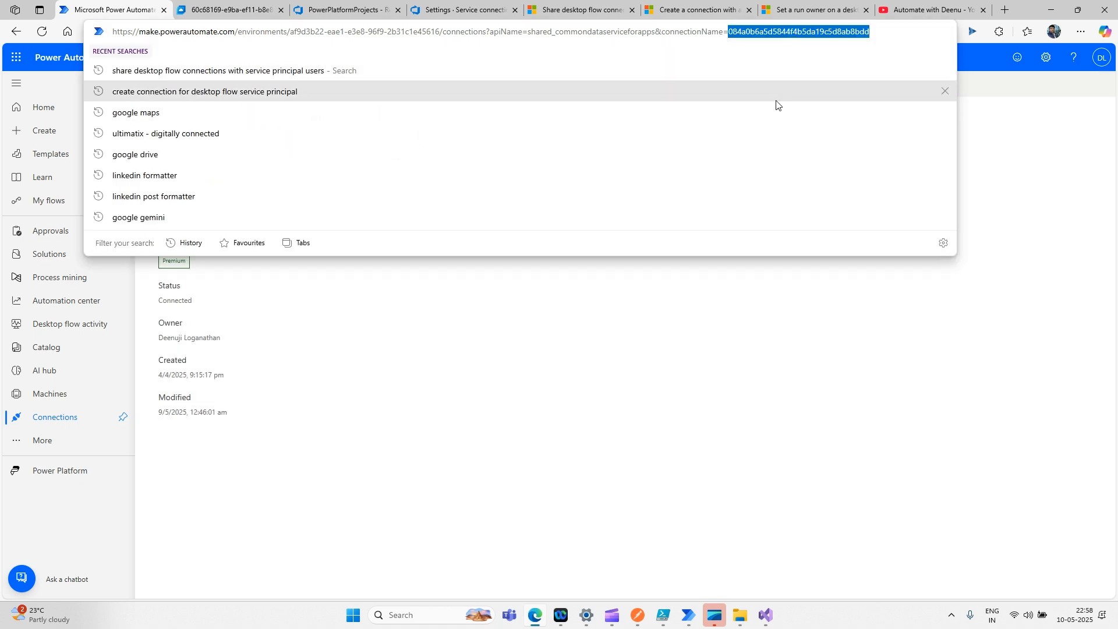
key(alt+Tab)
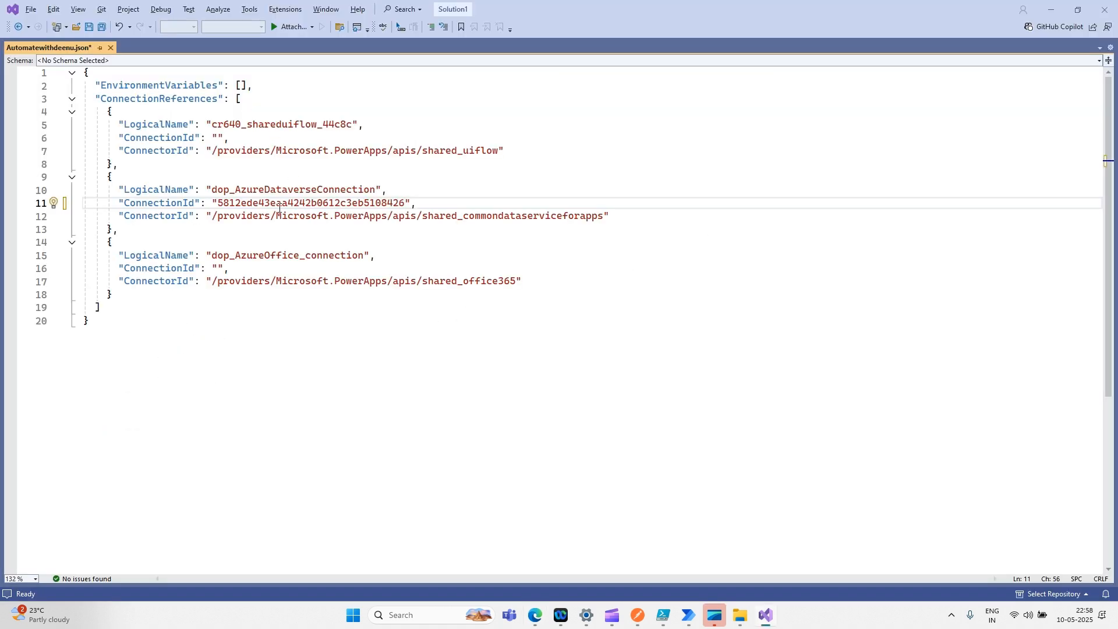
double_click(278, 204)
key(ctrl+v)
key(alt+Tab)
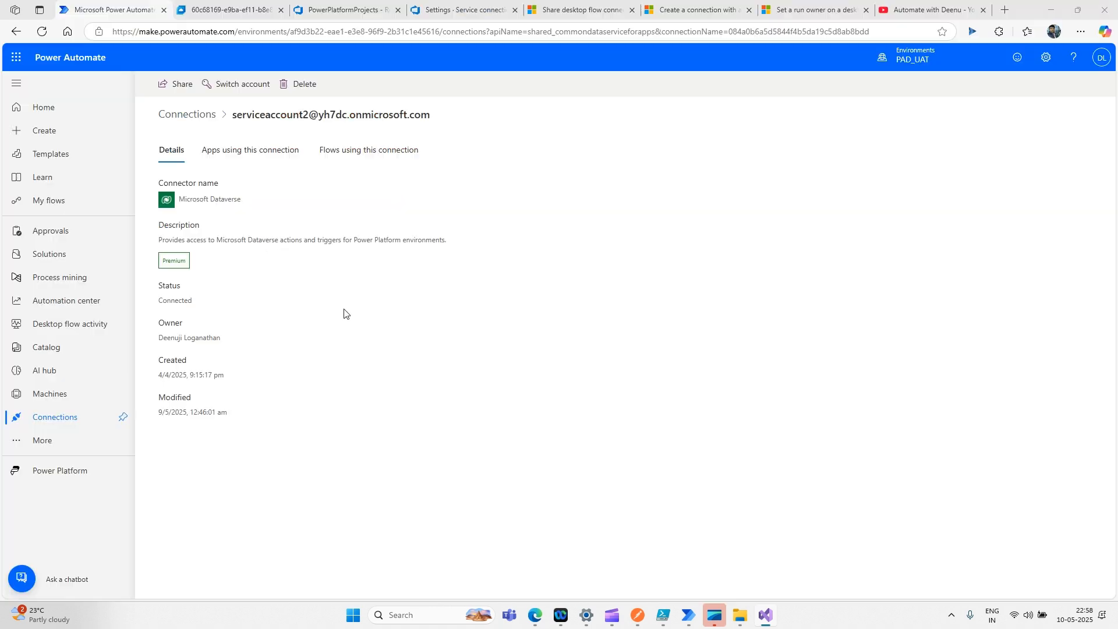
- Copy the serviceaccount2 Office 365 Outlook connection ID from its URL and check its sharing
click(185, 115)
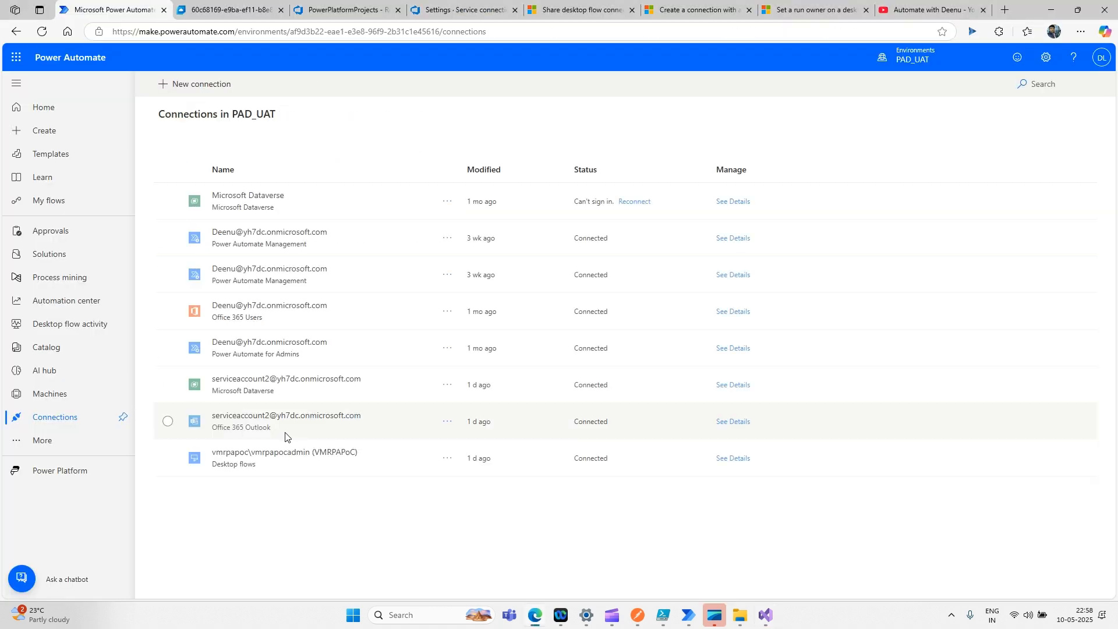
click(263, 417)
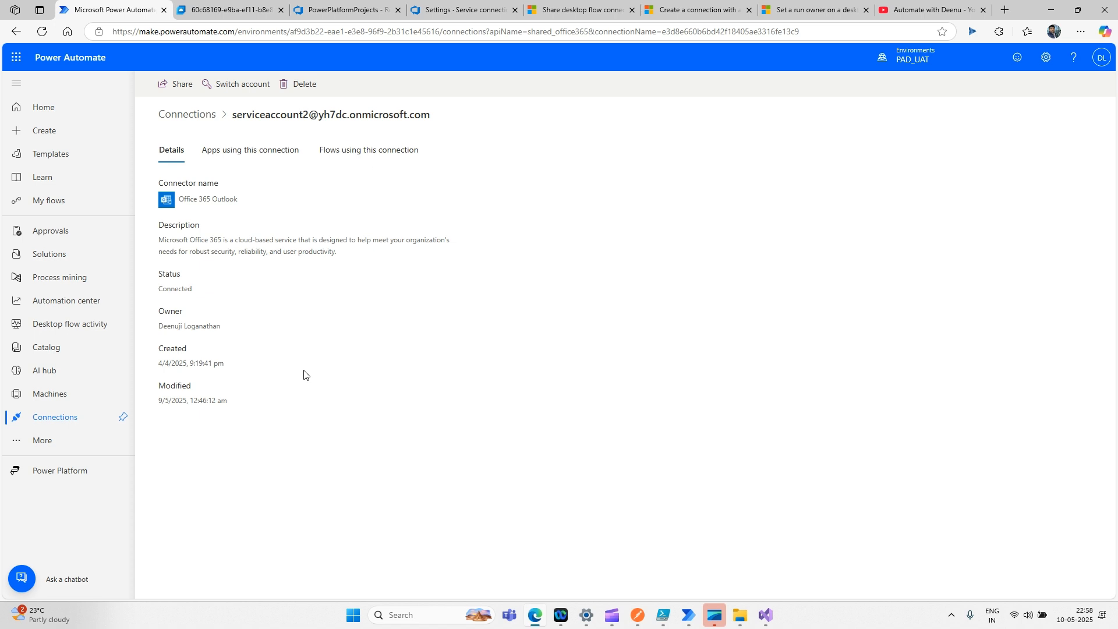
click(717, 34)
double_click(716, 34)
key(ctrl+c)
key(ctrl+v)
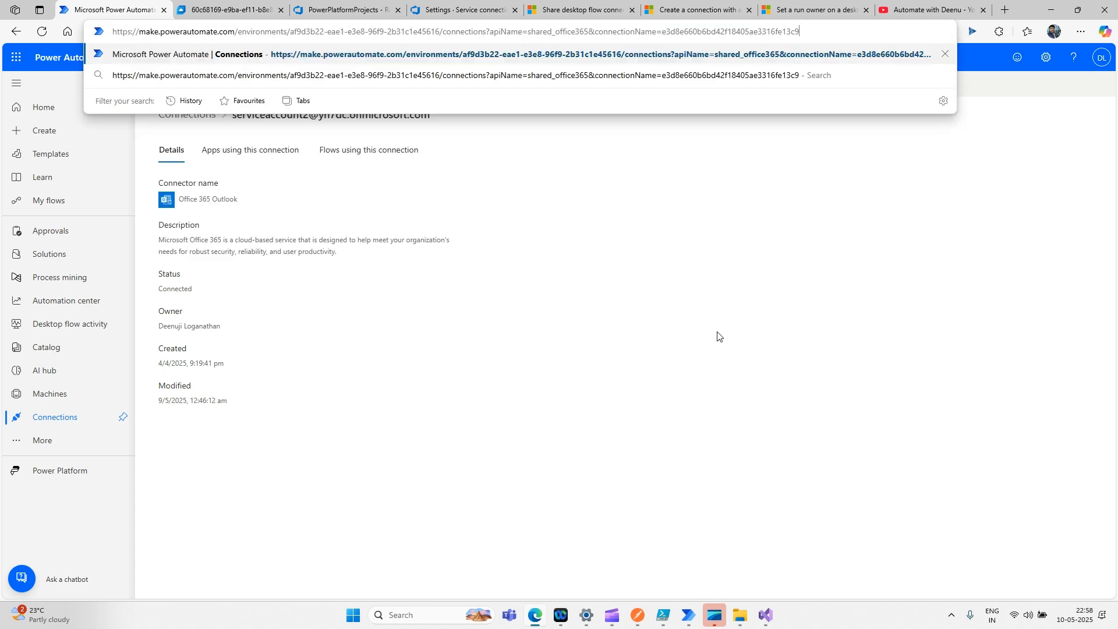
key(ctrl+z)
click(719, 342)
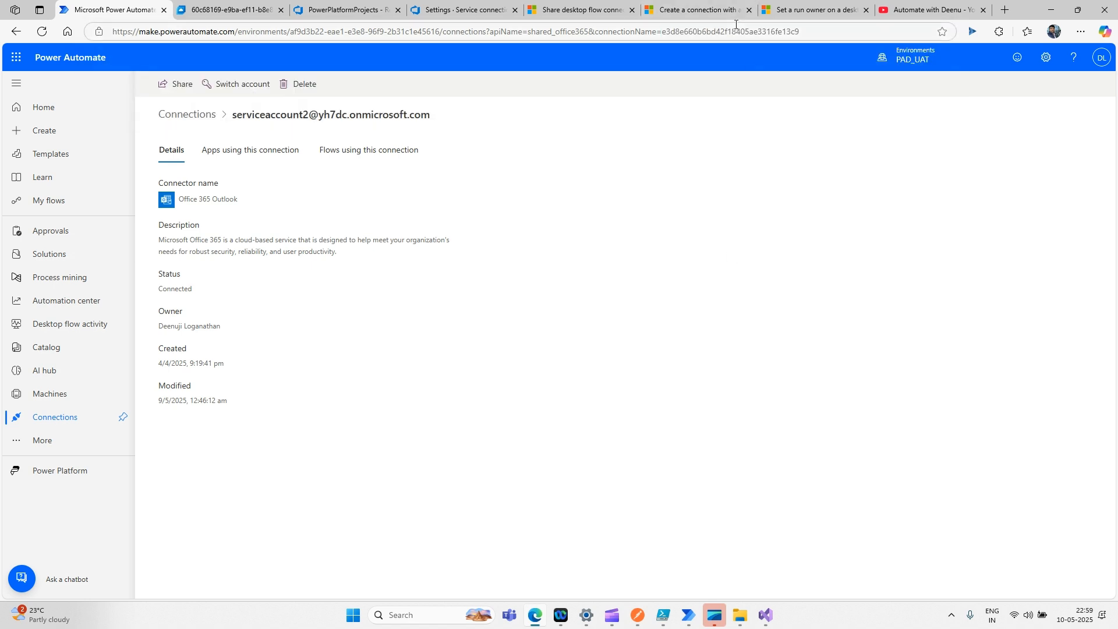
double_click(736, 25)
click(722, 358)
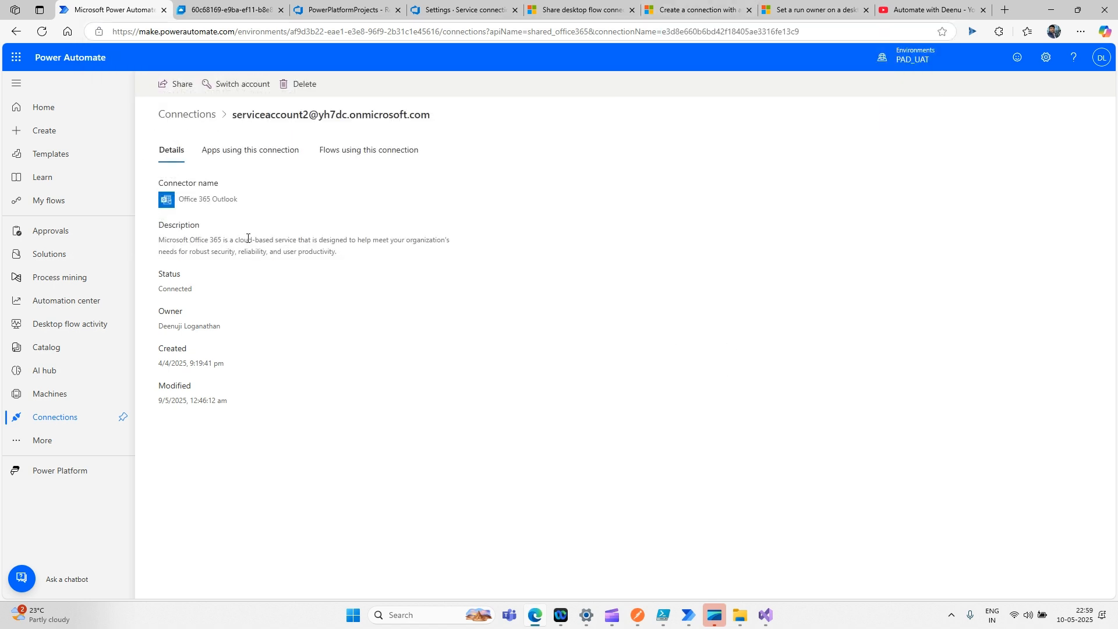
click(178, 85)
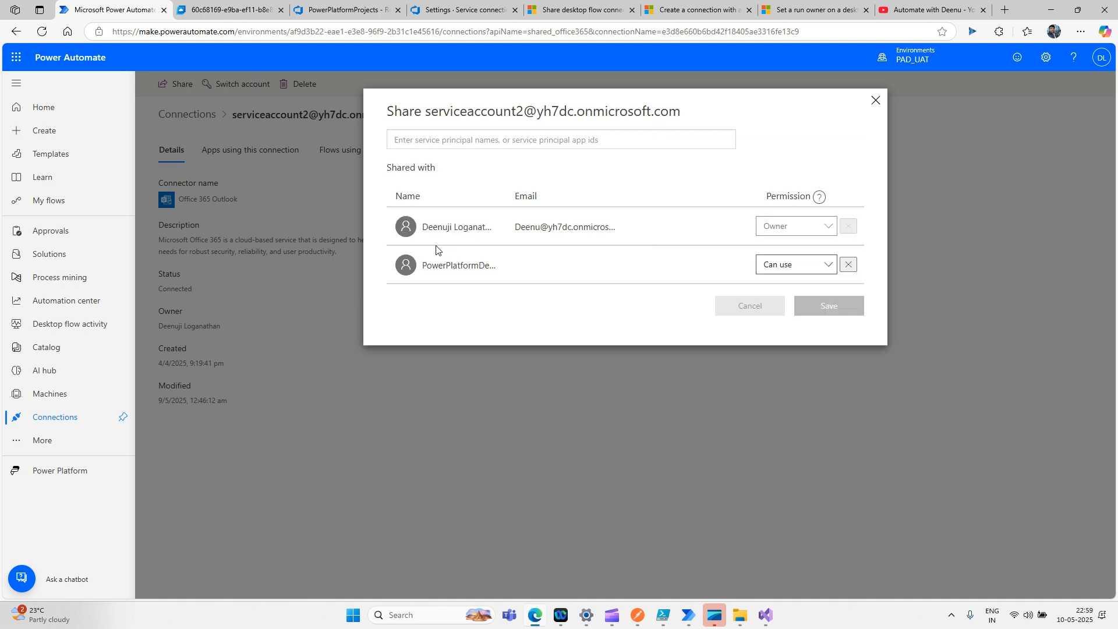
click(875, 101)
- Paste the Outlook connection ID into line 16's empty dop_AzureOffice_connection ConnectionId
key(alt+Tab)
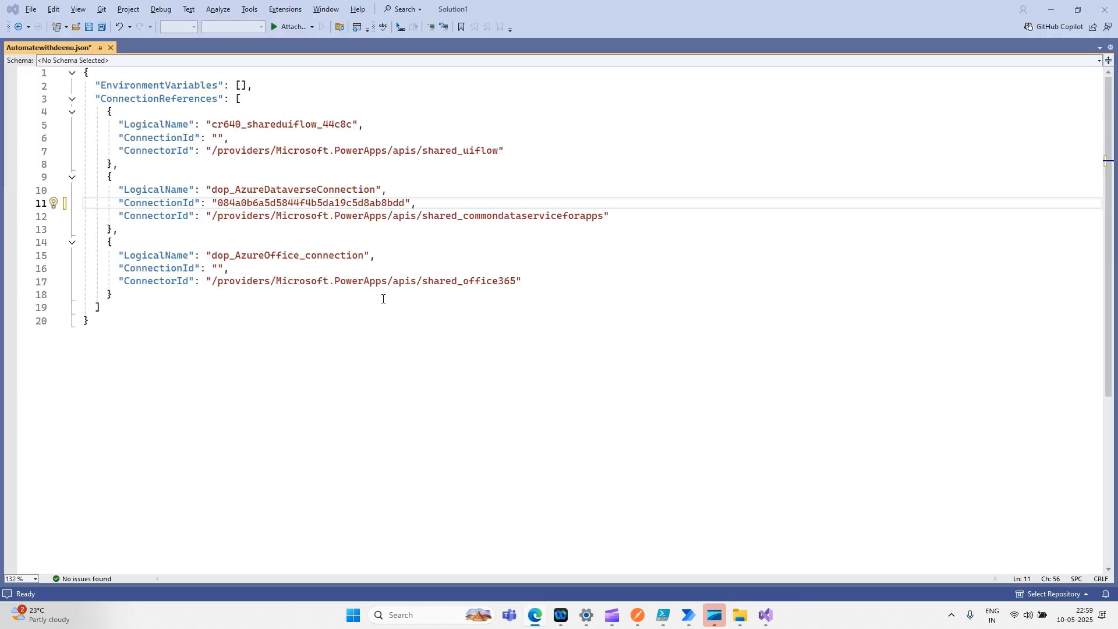
click(217, 269)
key(ctrl+v)
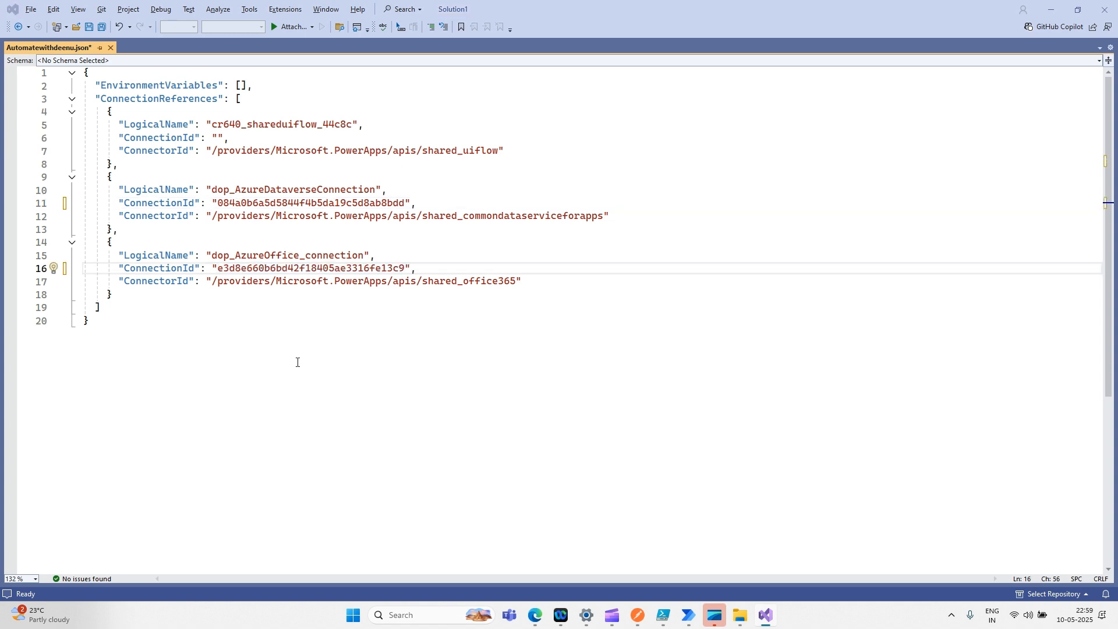
key(alt+Tab)
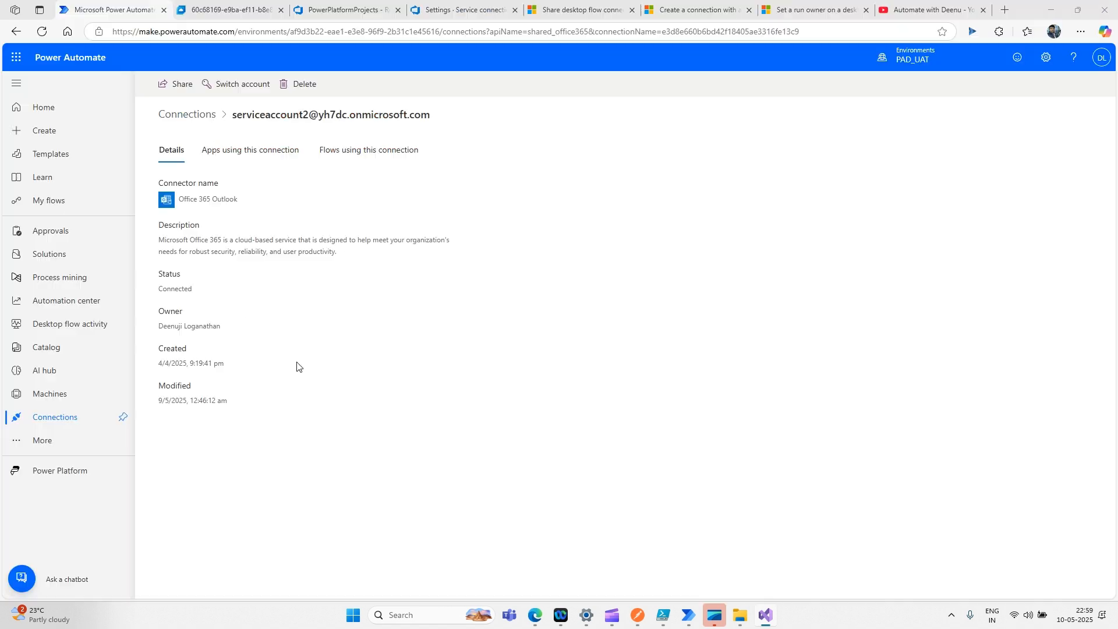
click(185, 118)
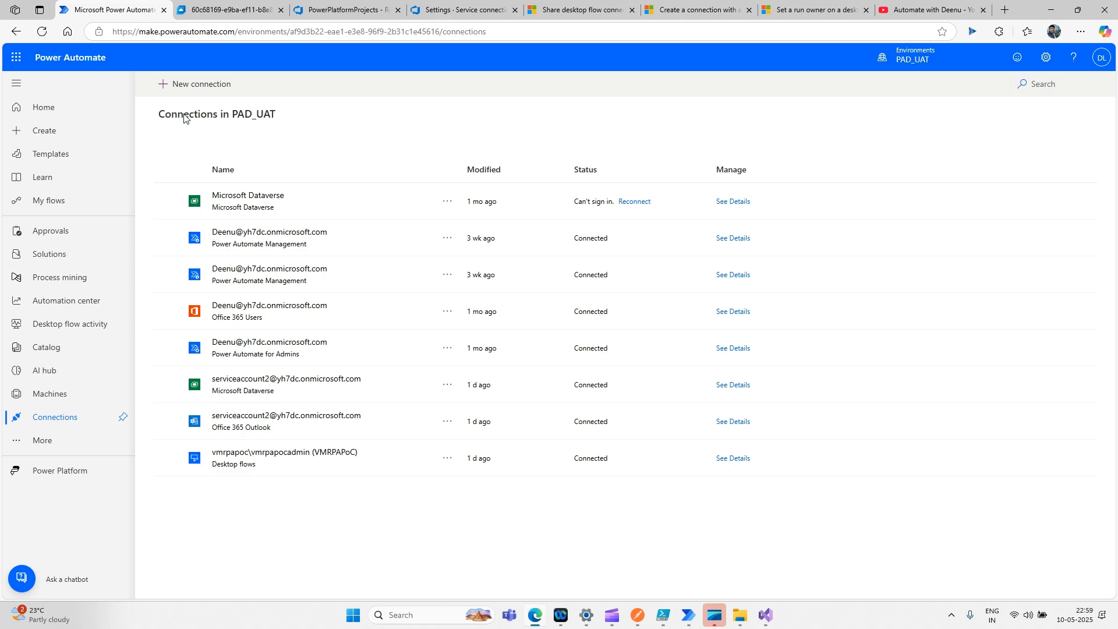
- Copy the Desktop flows connection ID from its page address
key(alt+Tab)
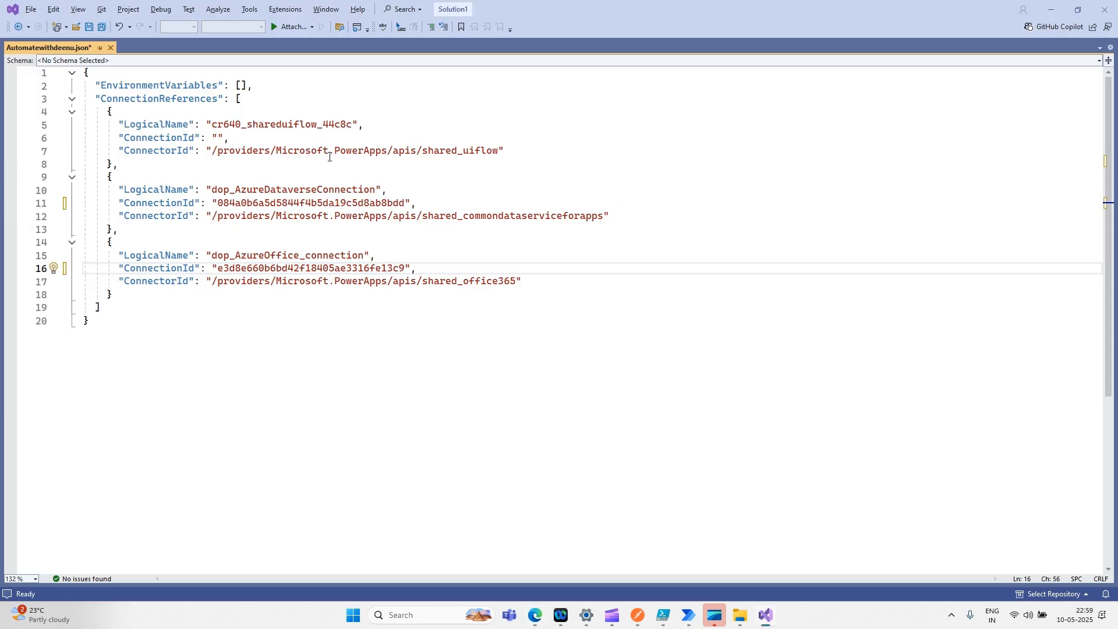
key(alt+Tab)
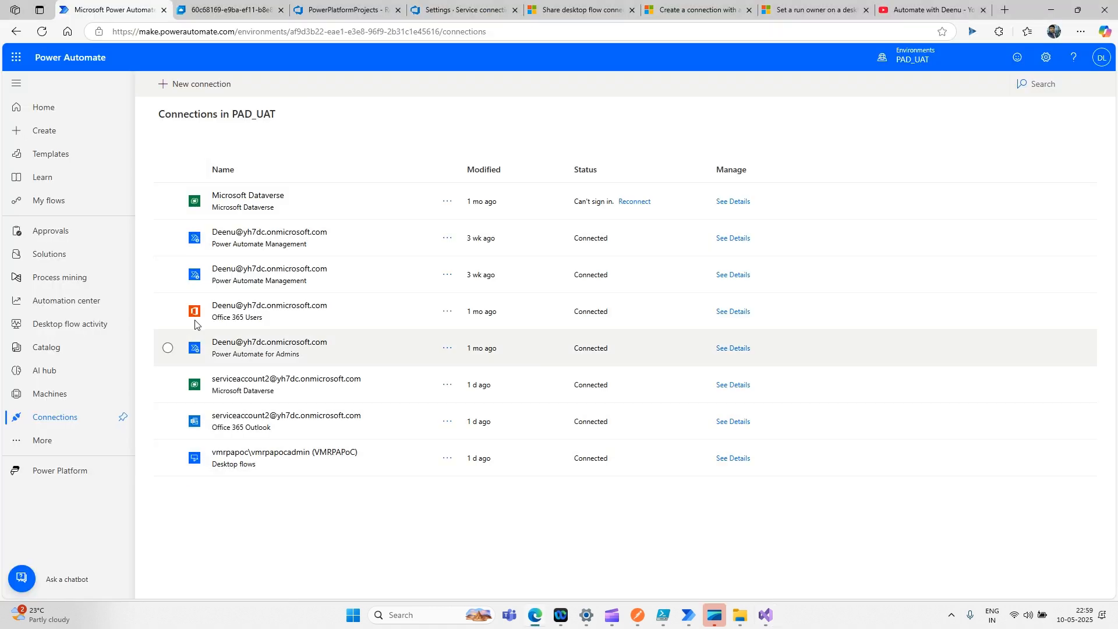
click(260, 460)
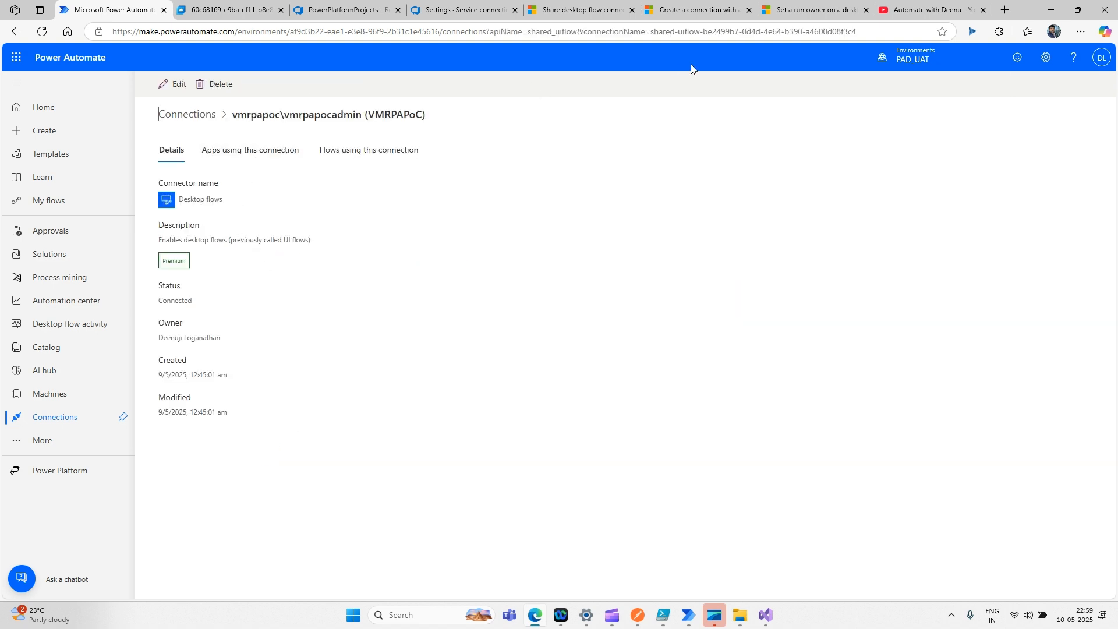
click(790, 33)
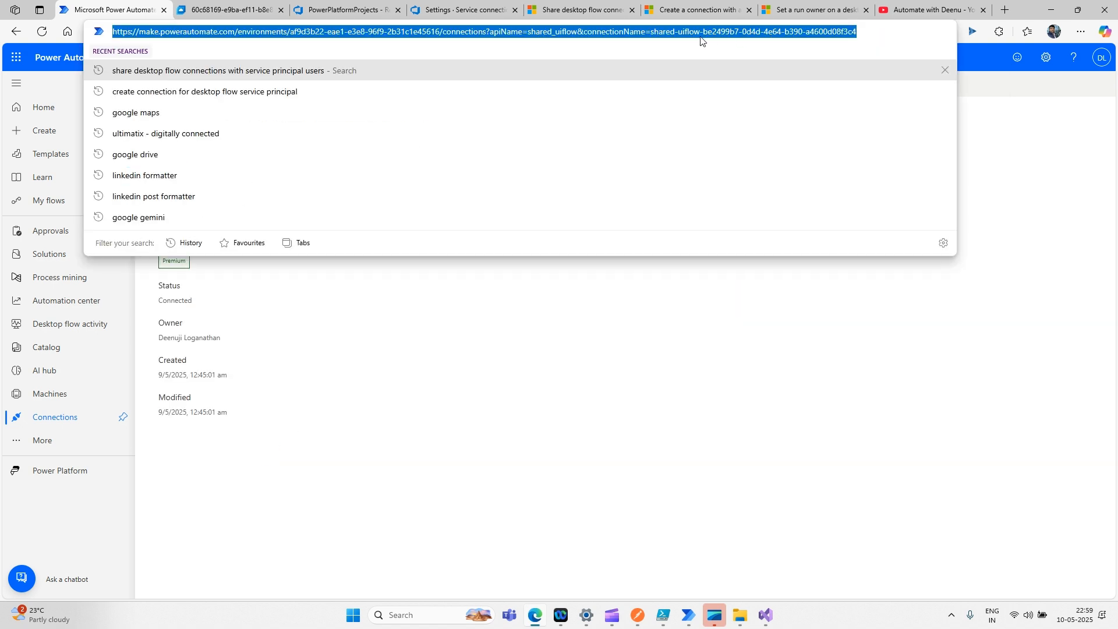
drag(702, 32, 869, 32)
key(ctrl+c)
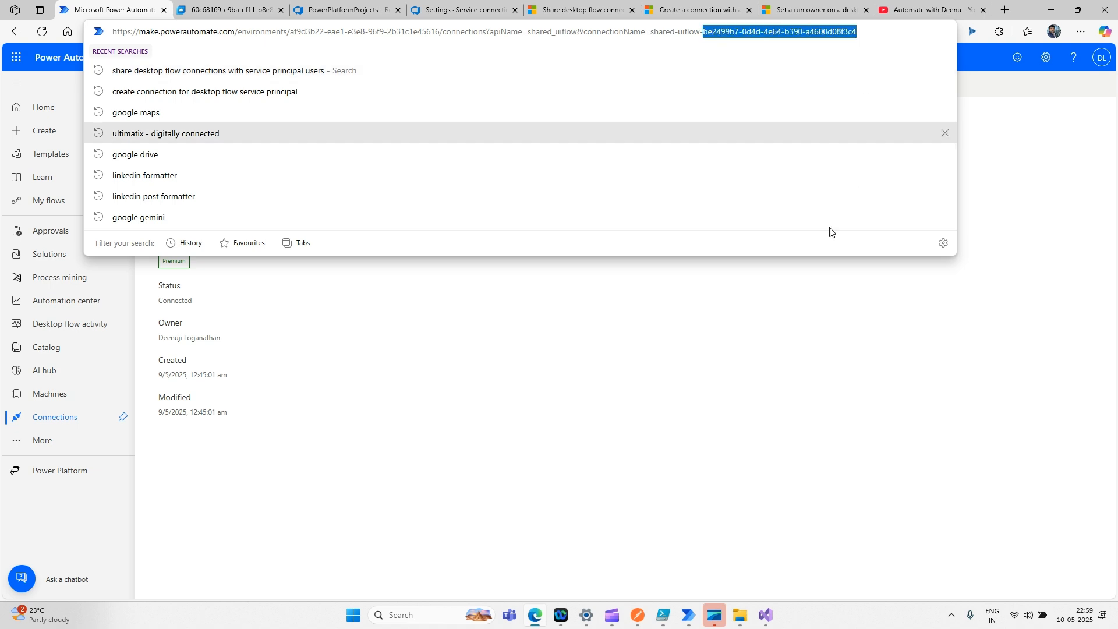
triple_click(675, 369)
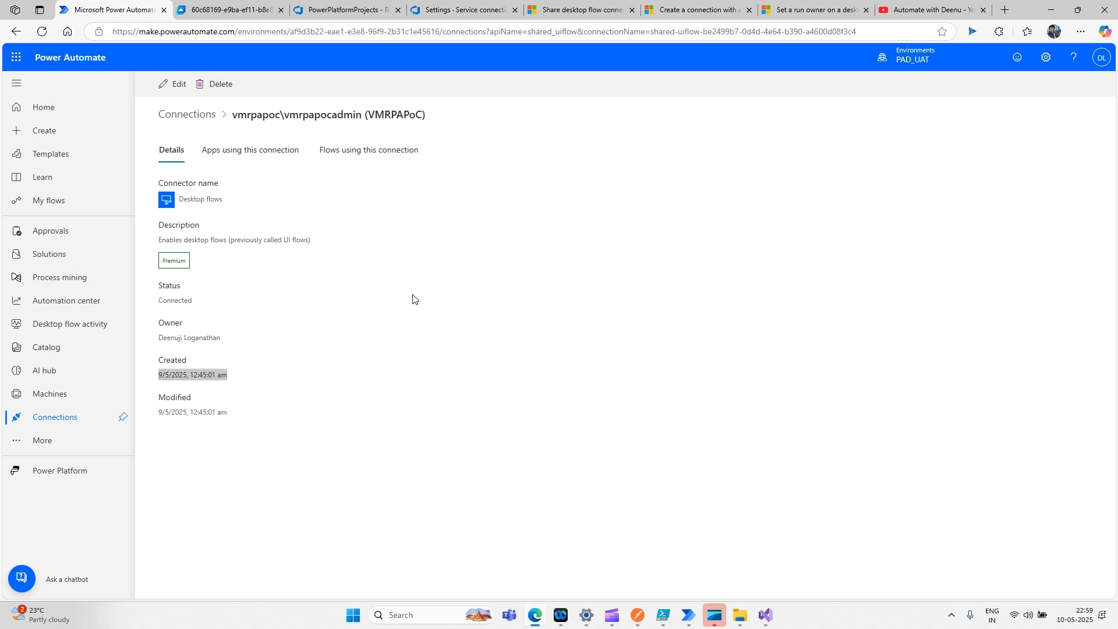
- Paste it into the cr640_shareduiflow_44c8c ConnectionId on line 6 and save Automatewithdeenu.json
key(alt+Tab)
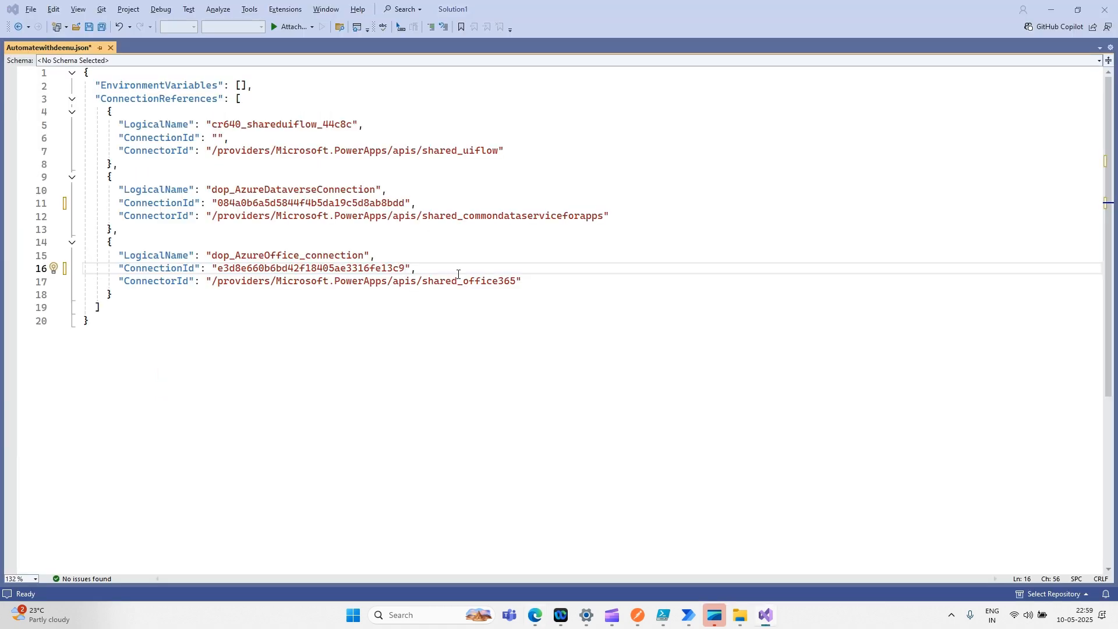
key(alt+Tab)
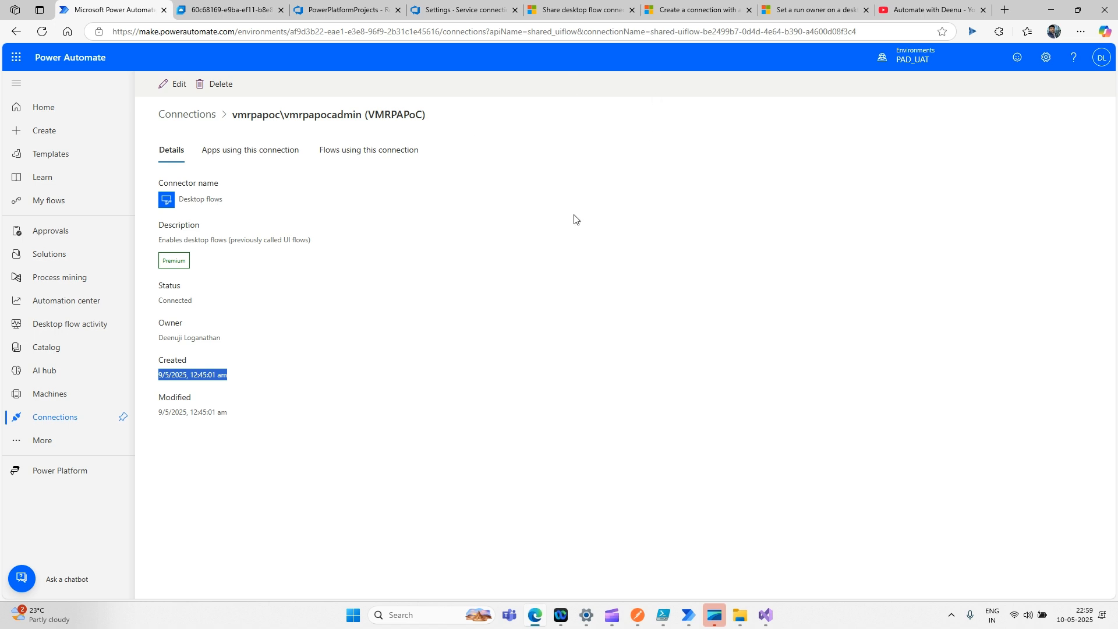
key(alt+Tab)
click(219, 138)
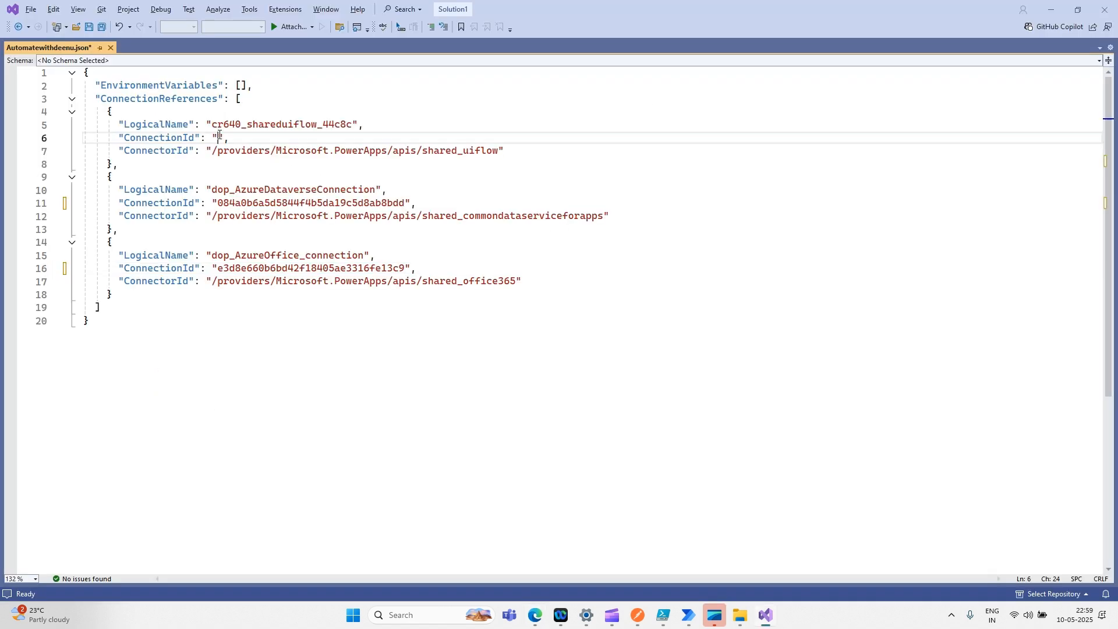
key(ctrl+v)
click(270, 318)
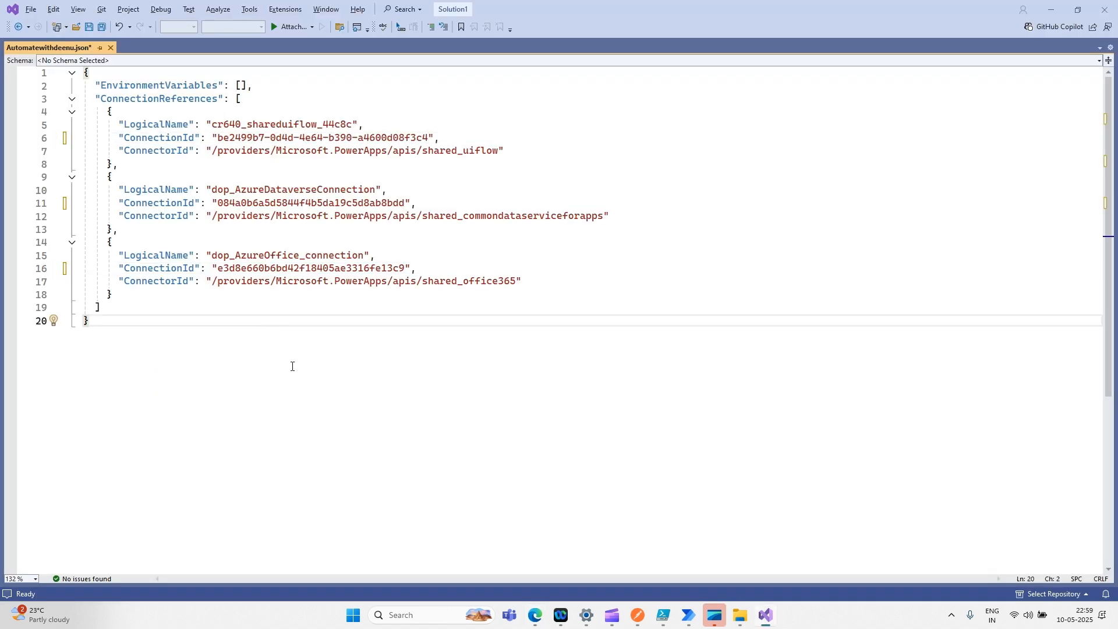
key(ctrl+s)
key(alt+Tab)
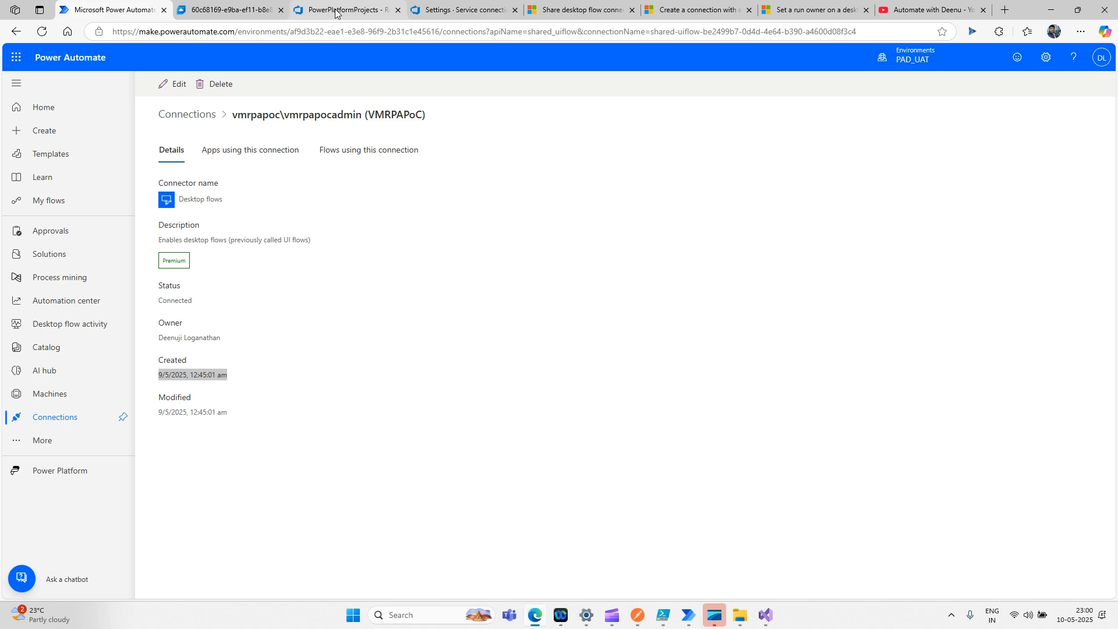
- Start uploading a file into the AutomateWithDeenu folder of the PowerPlatformProjects repo
click(338, 11)
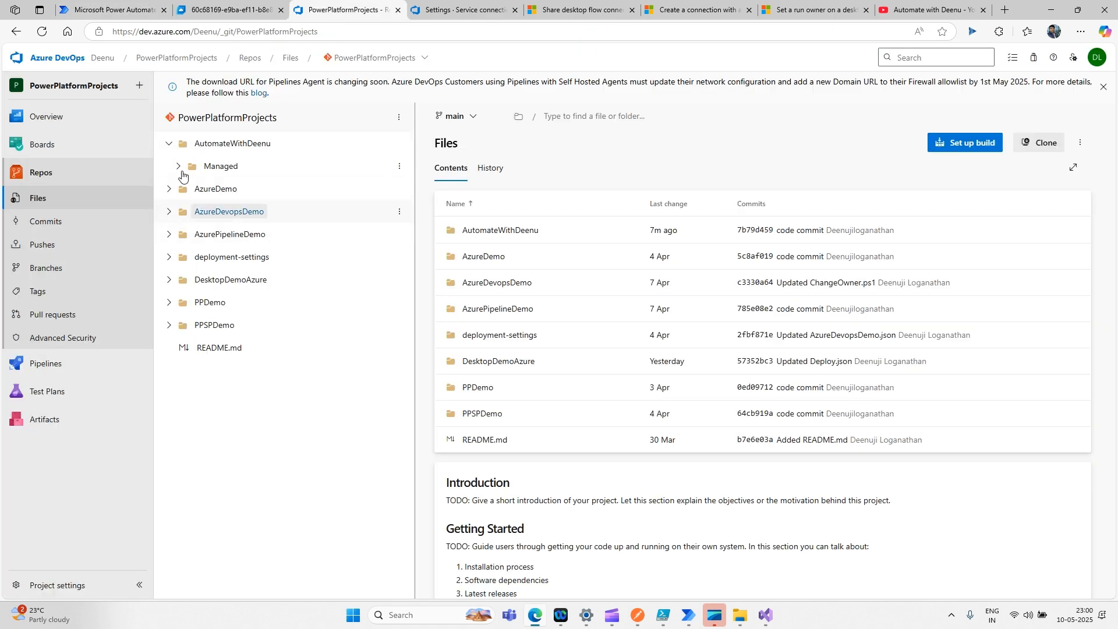
click(399, 143)
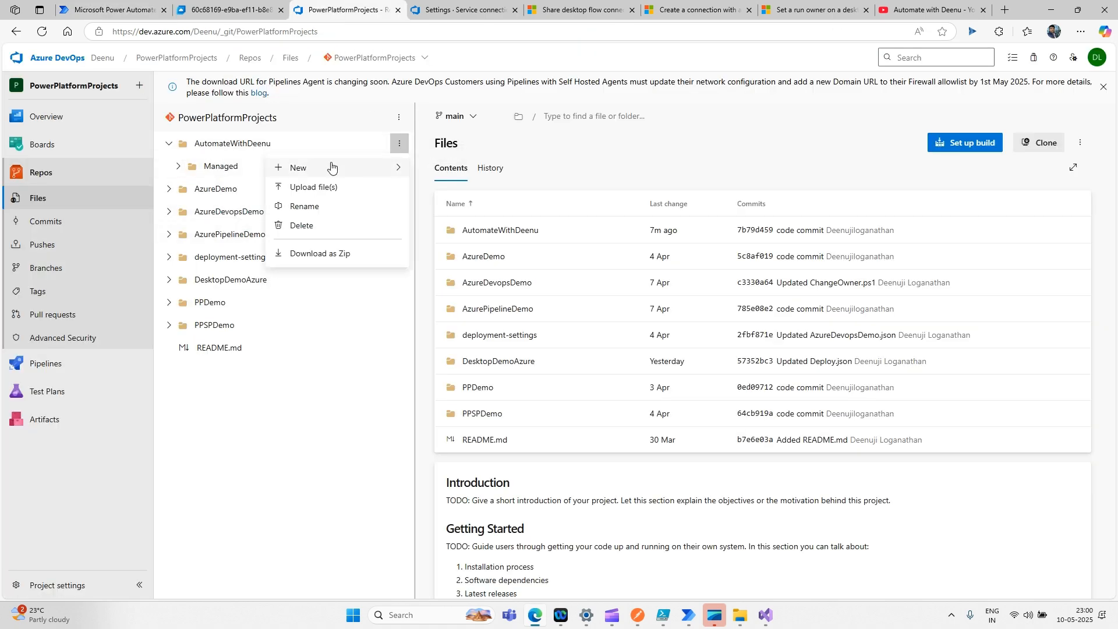
click(332, 187)
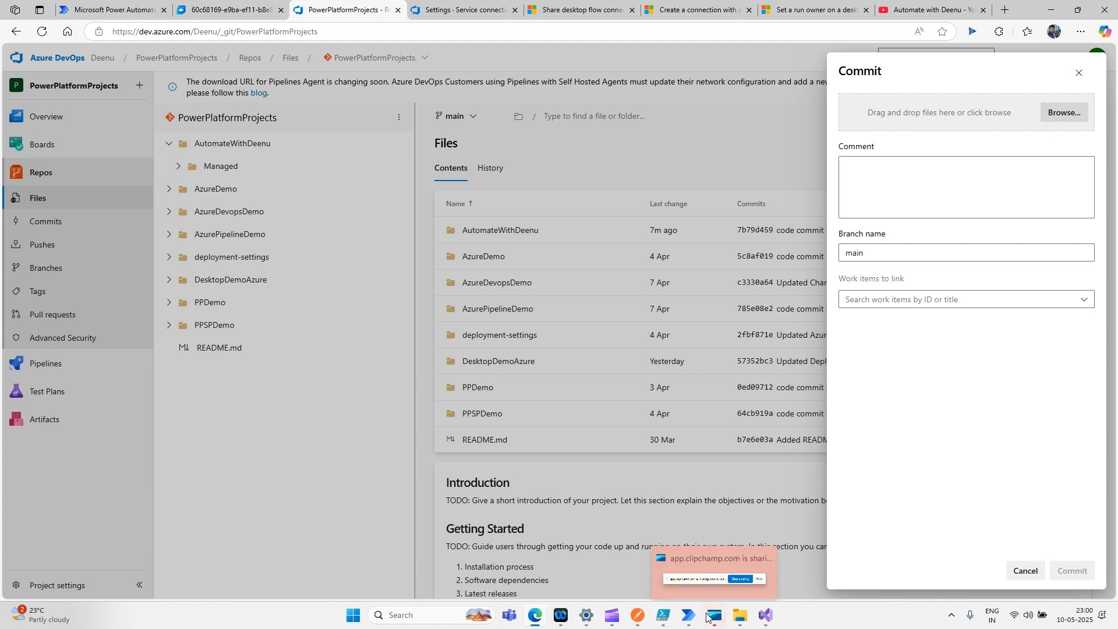
click(745, 623)
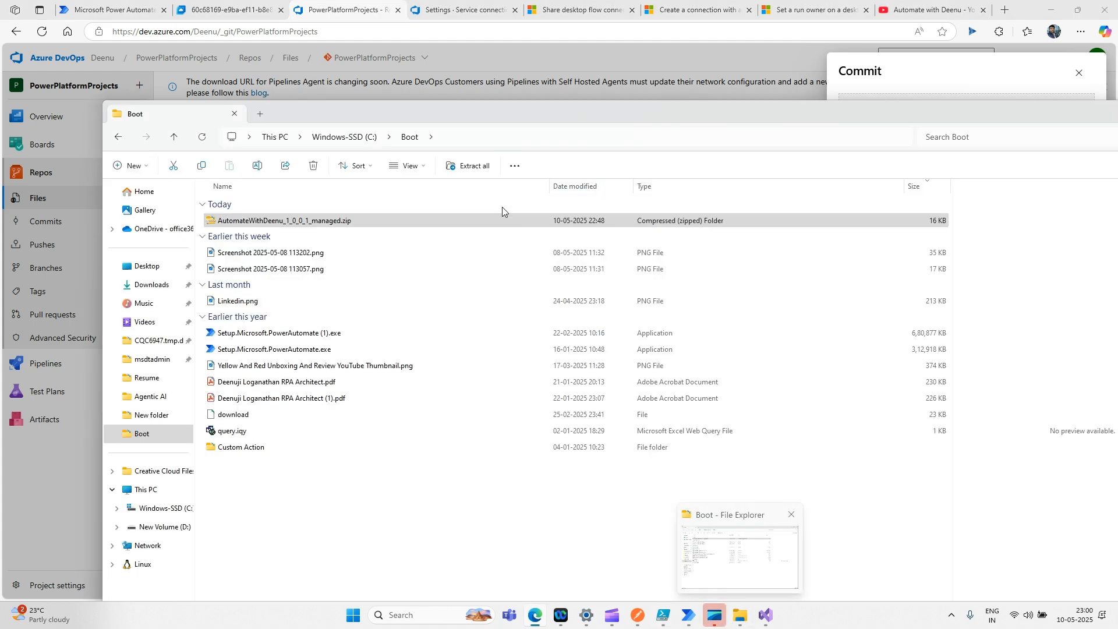
- Find which local folder holds Automatewithdeenu.json using its editor tab
key(F4)
click(769, 613)
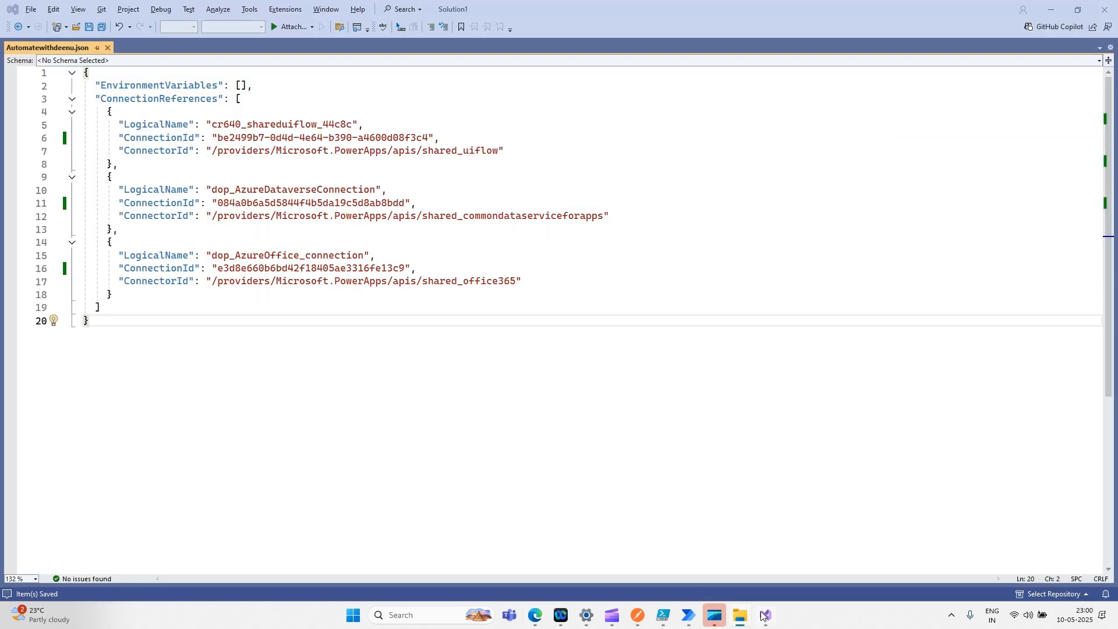
right_click(47, 51)
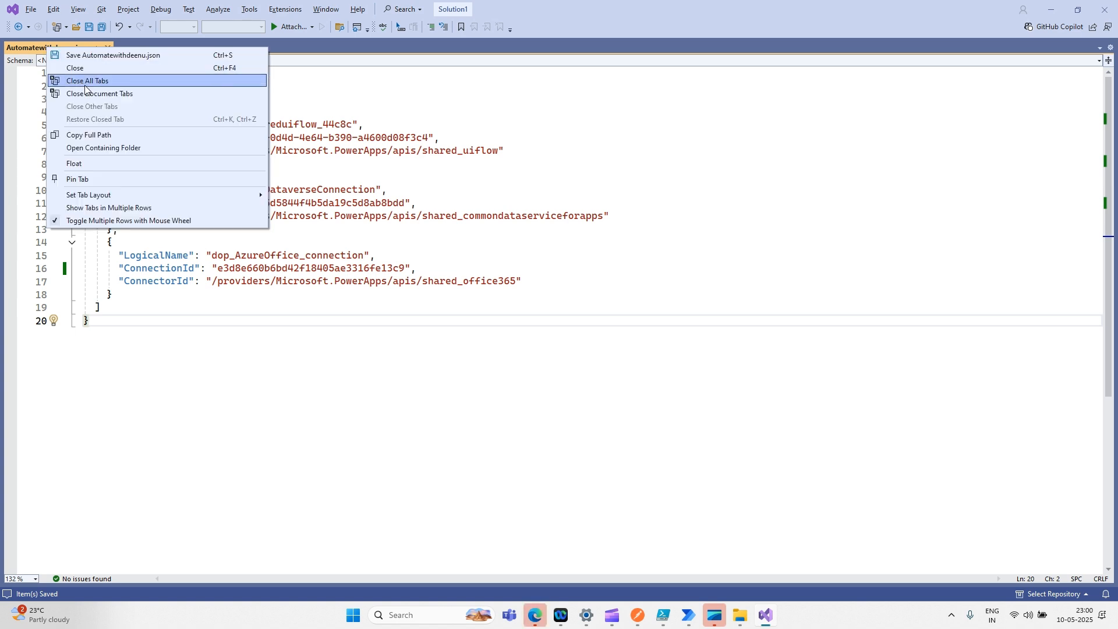
click(107, 147)
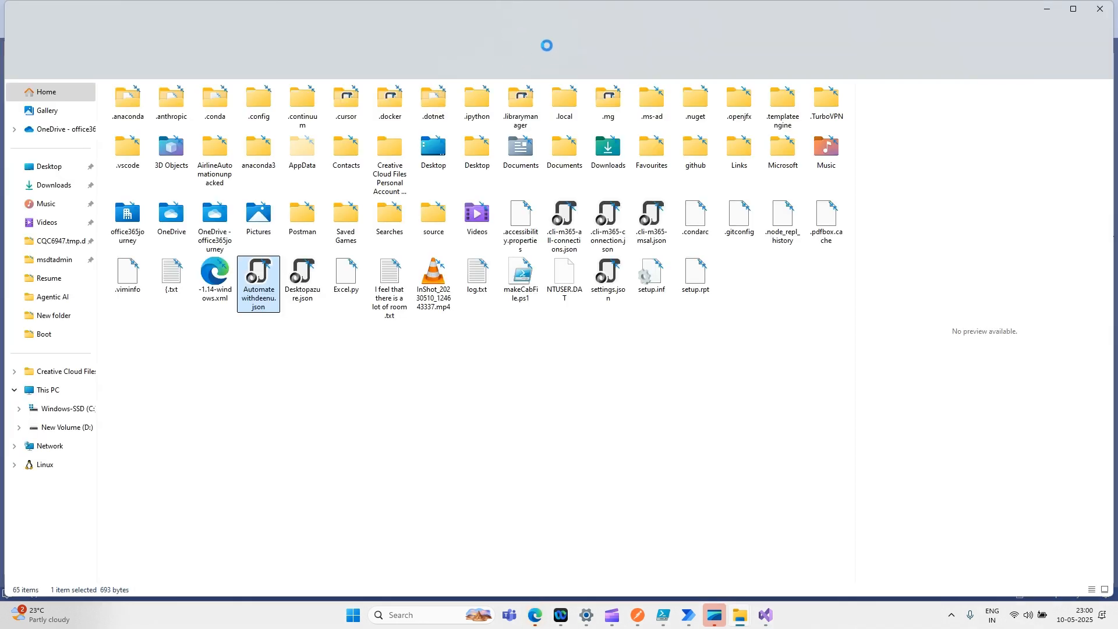
click(499, 41)
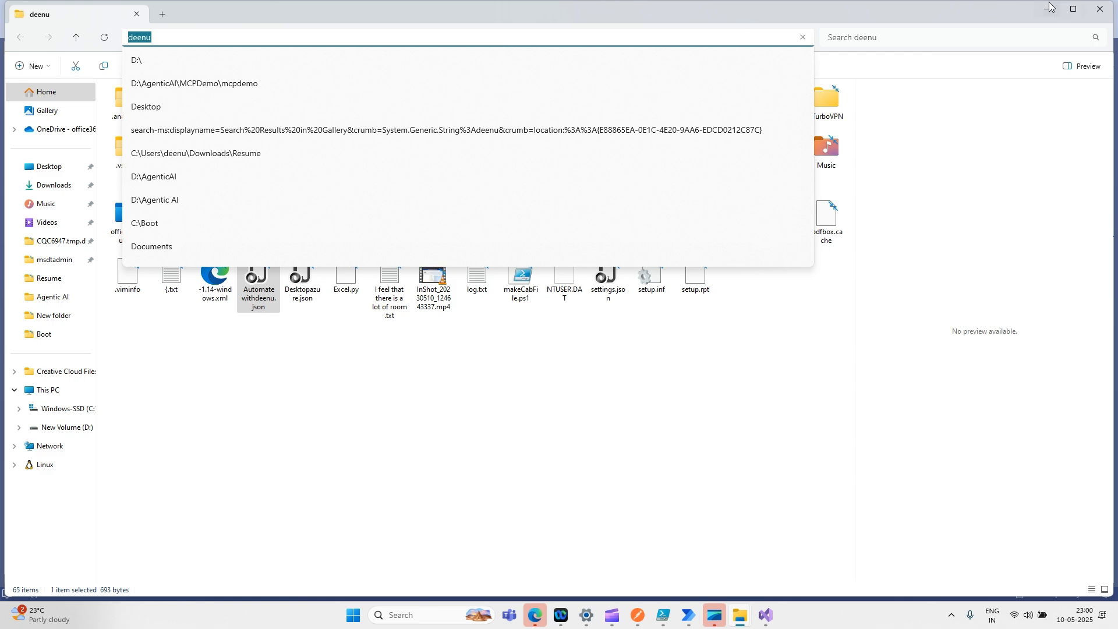
click(1075, 8)
click(940, 159)
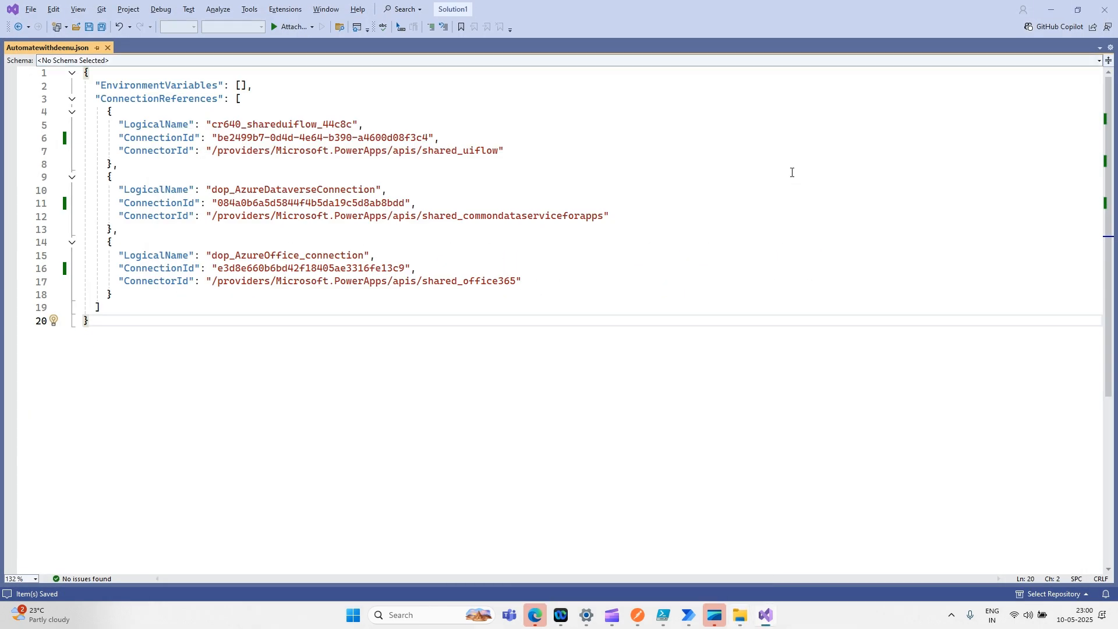
- Pick Automatewithdeenu.json from the deenu folder and commit it to main
key(alt+Tab)
key(alt+Tab)
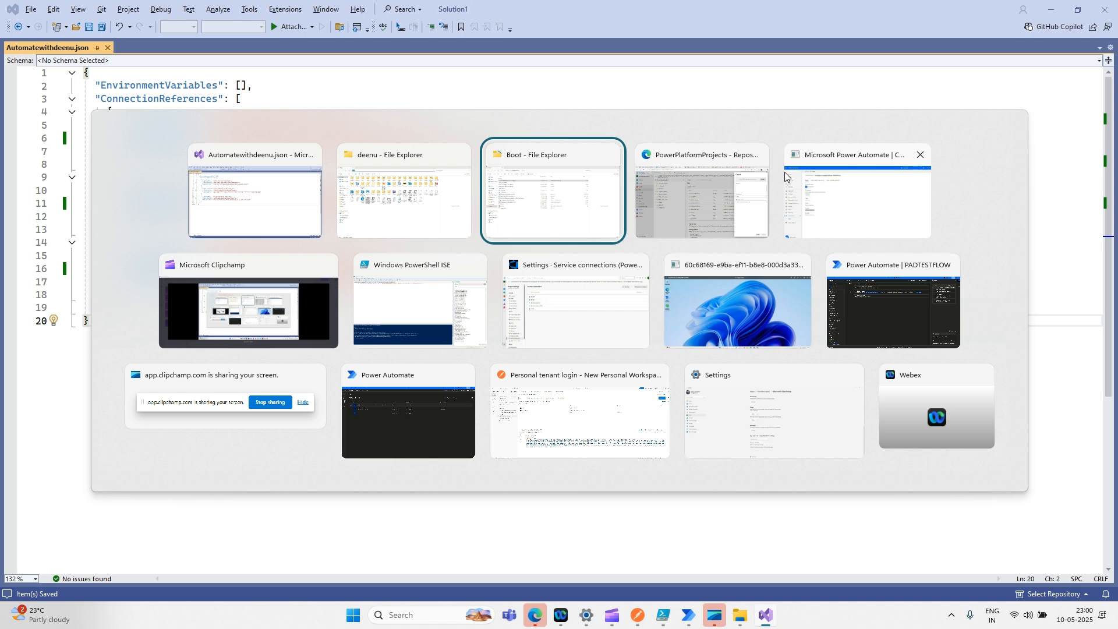
key(alt+Tab)
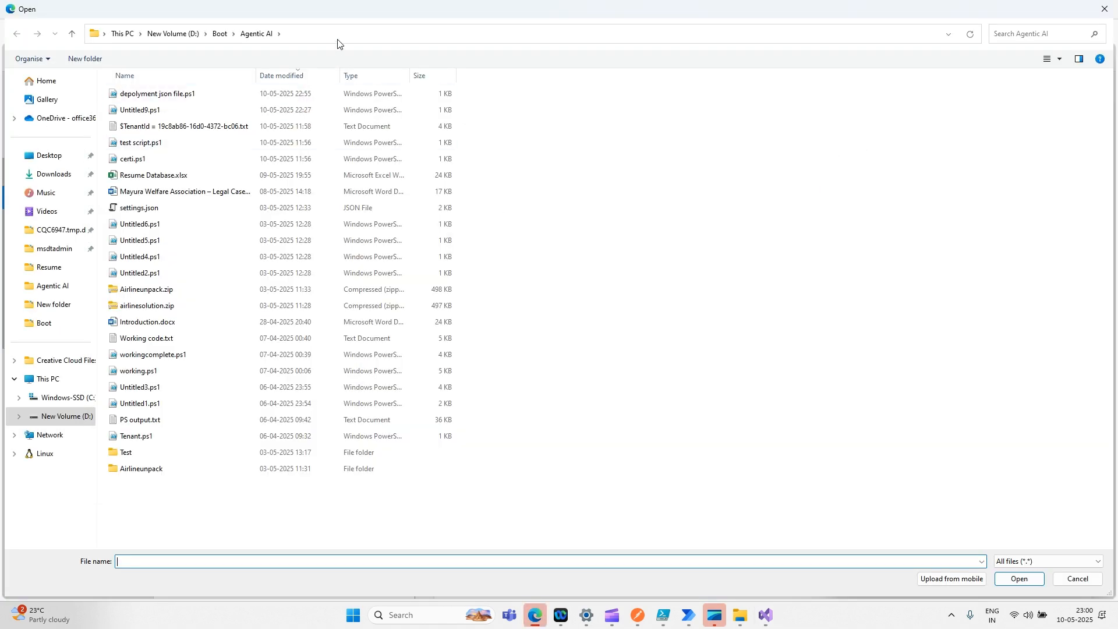
click(336, 34)
text(deenu)
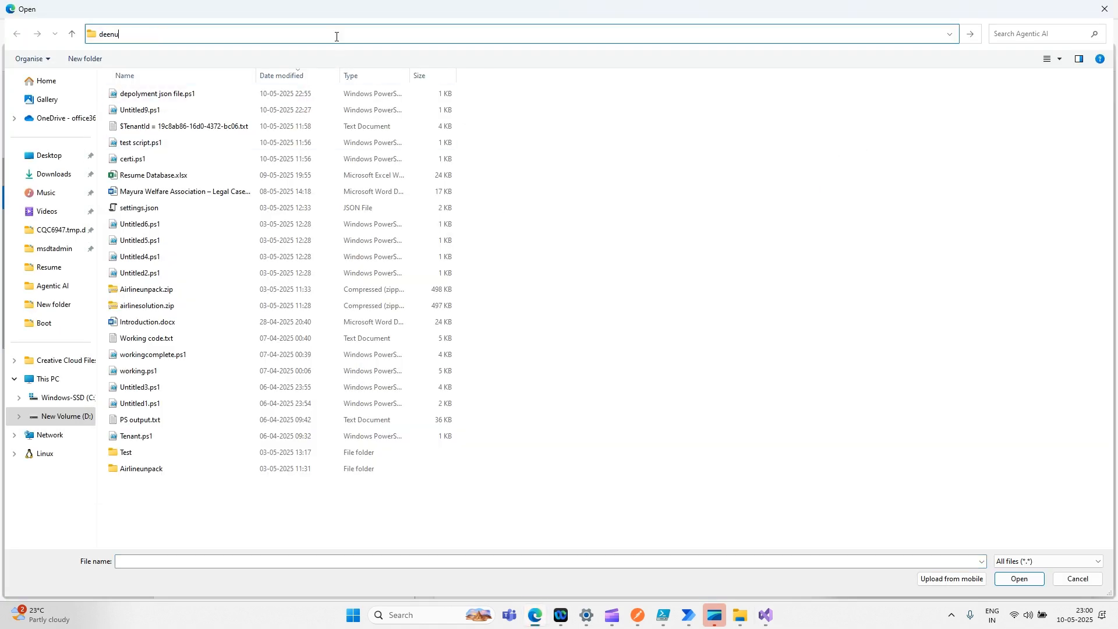
key(ctrl+a)
key(Return)
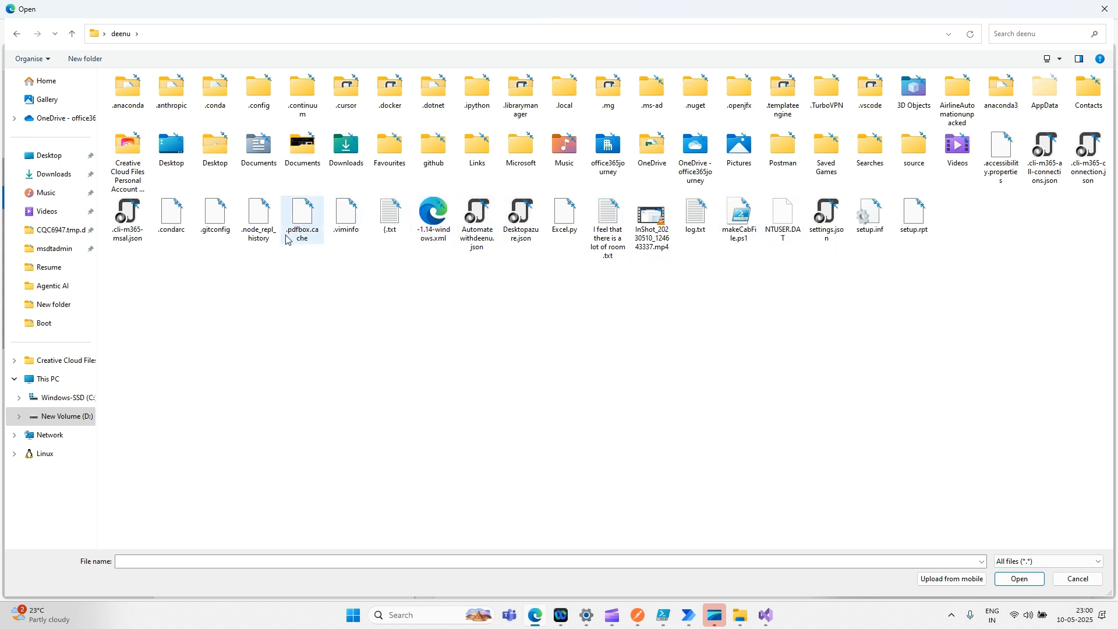
click(1016, 30)
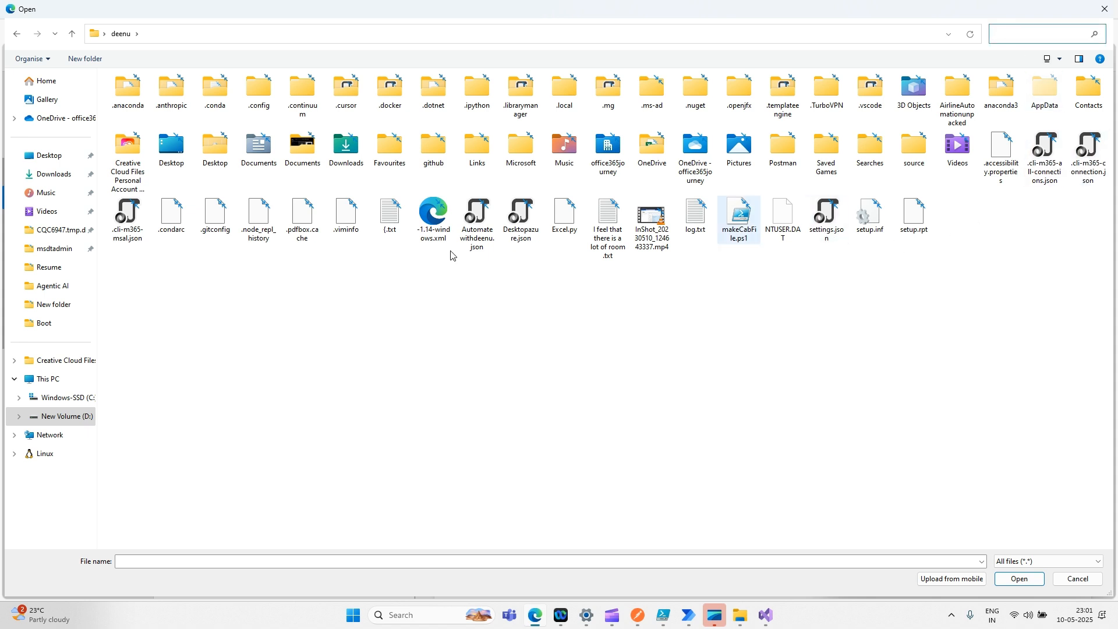
double_click(477, 216)
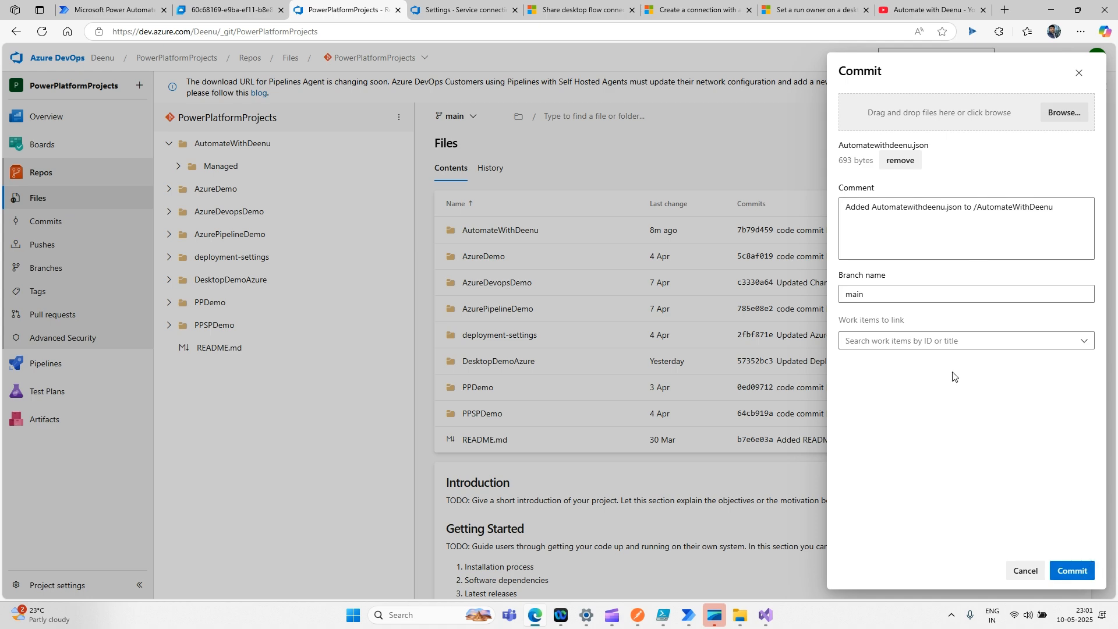
click(1082, 570)
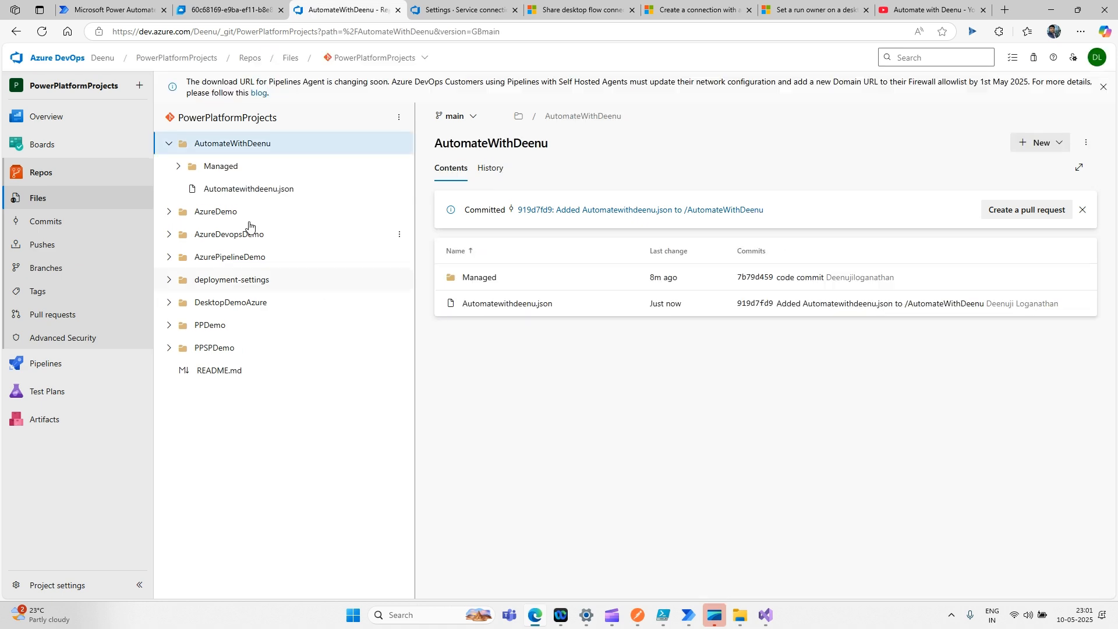
- Check the uploaded Automatewithdeenu.json, then open the Dev To UAT release pipeline for editing
click(245, 190)
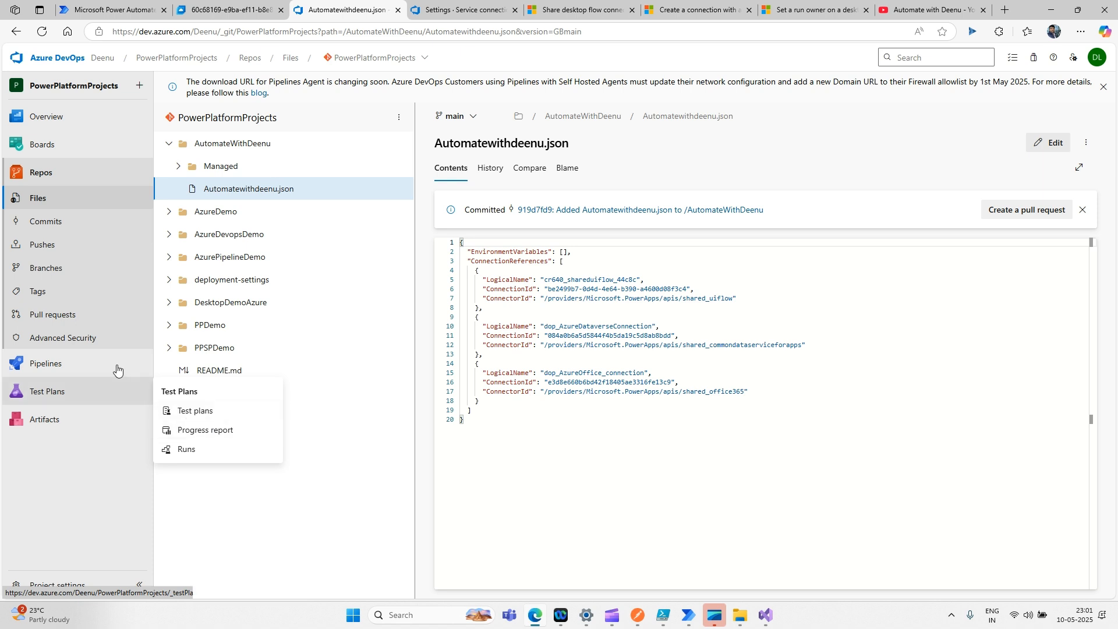
mouse_move(96, 370)
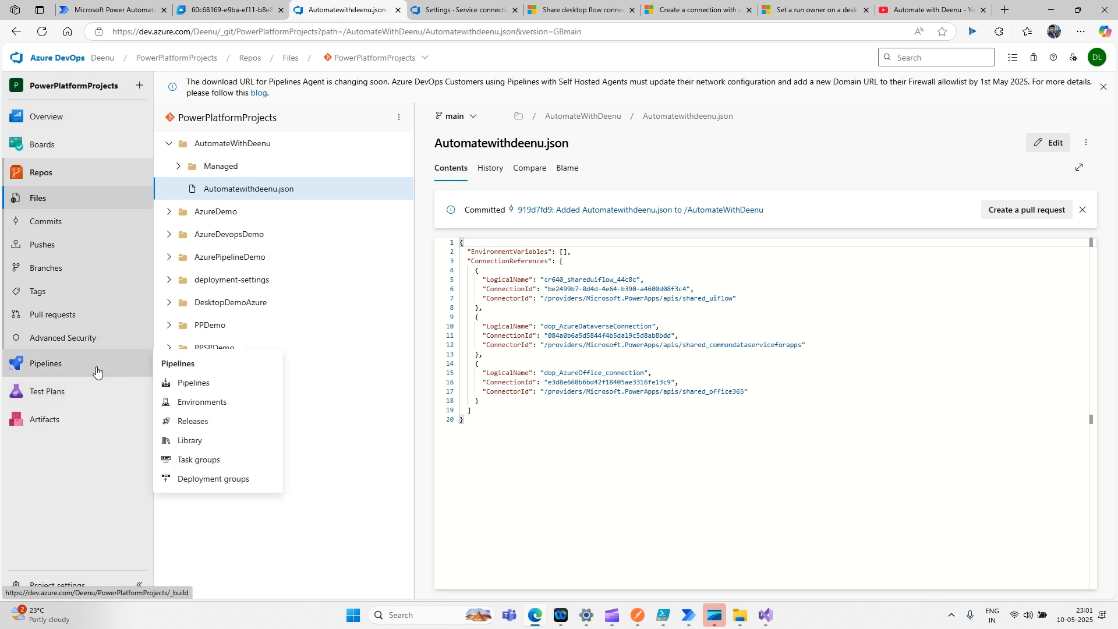
click(208, 424)
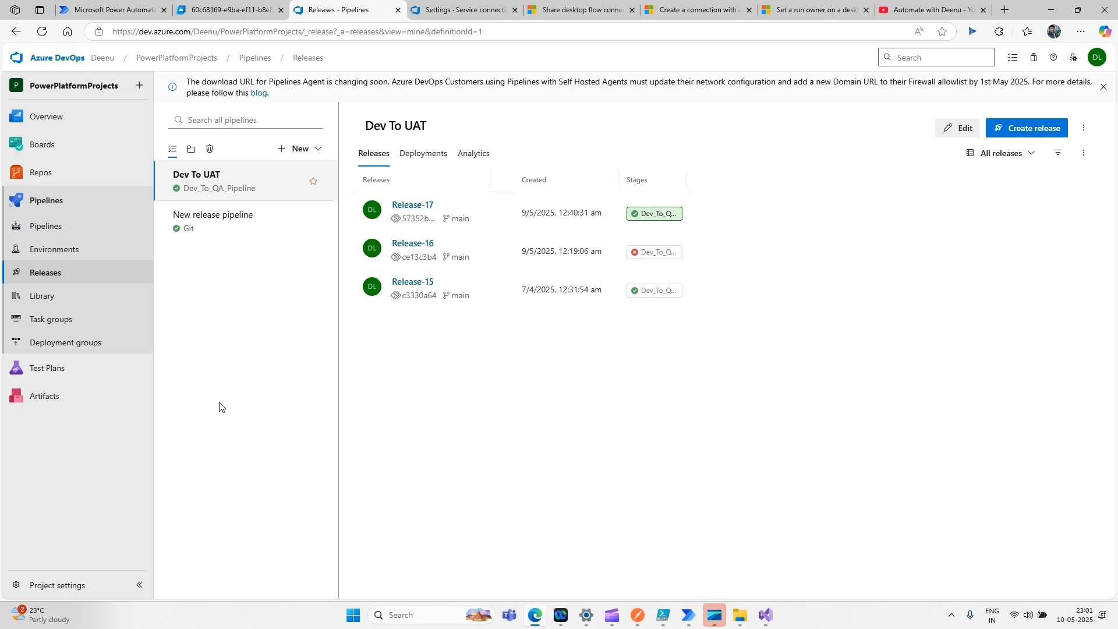
click(958, 131)
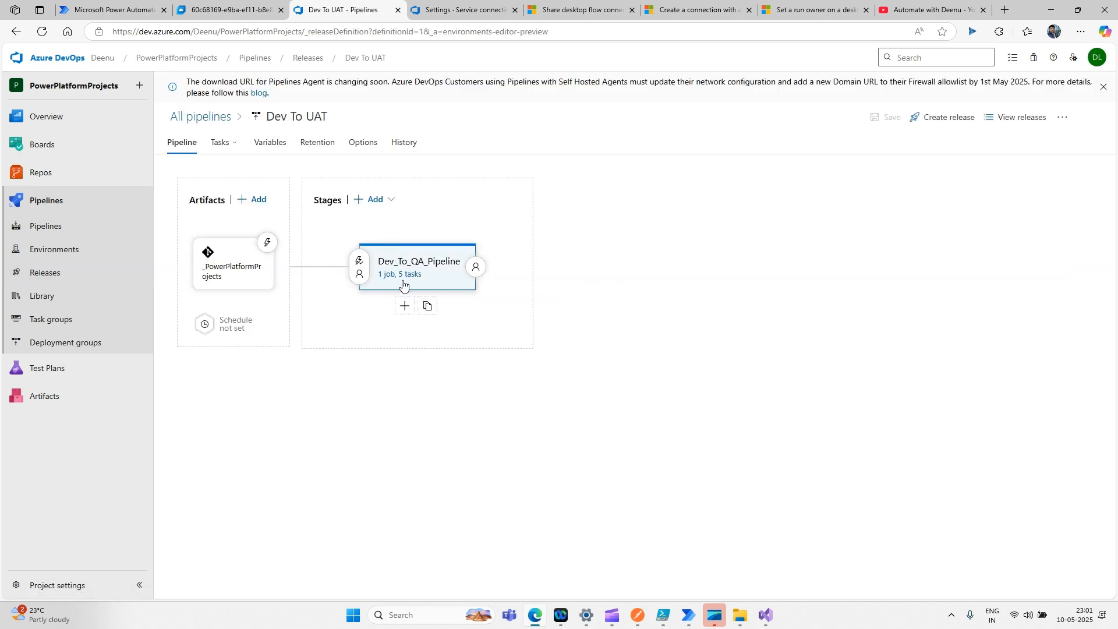
- Review the Dev_To_QA_Pipeline stage's Tool Installer and Pack Solution task settings
click(401, 284)
click(398, 280)
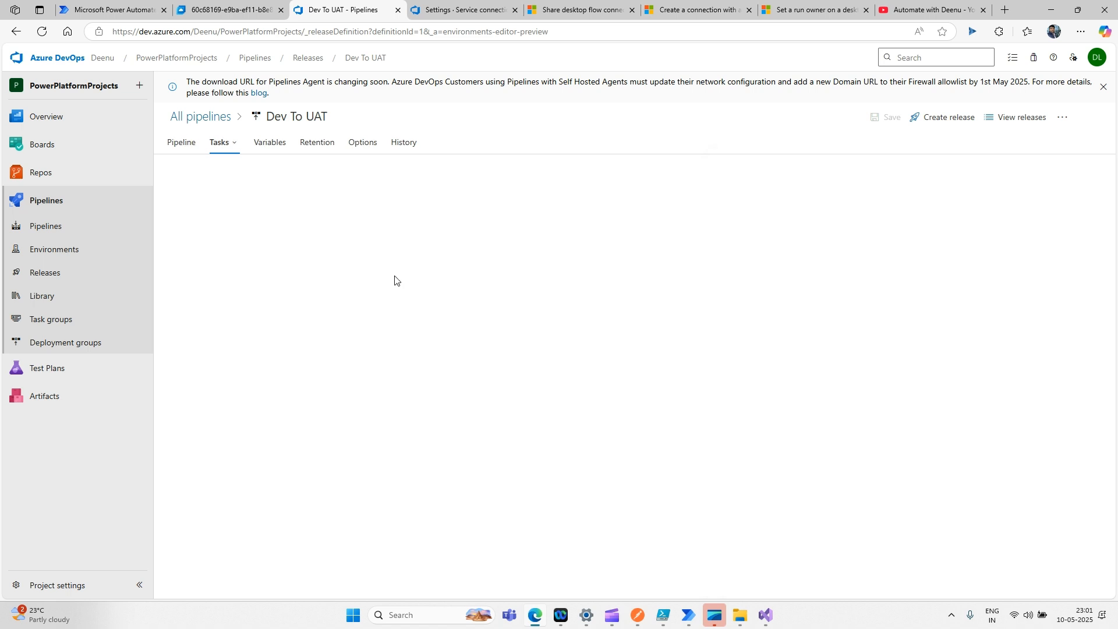
click(265, 254)
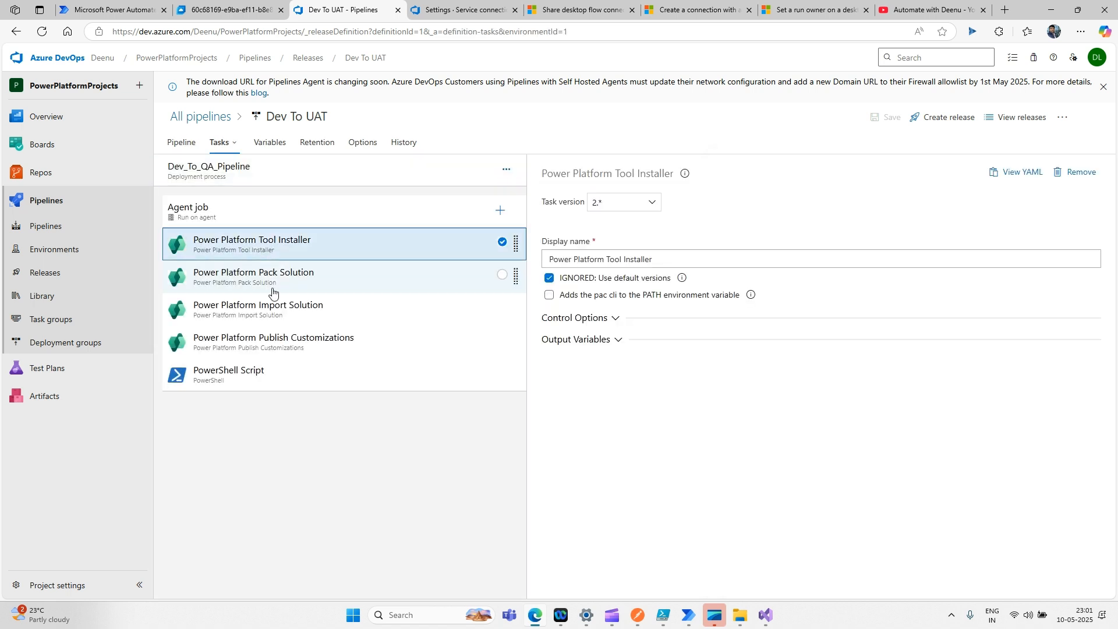
click(271, 286)
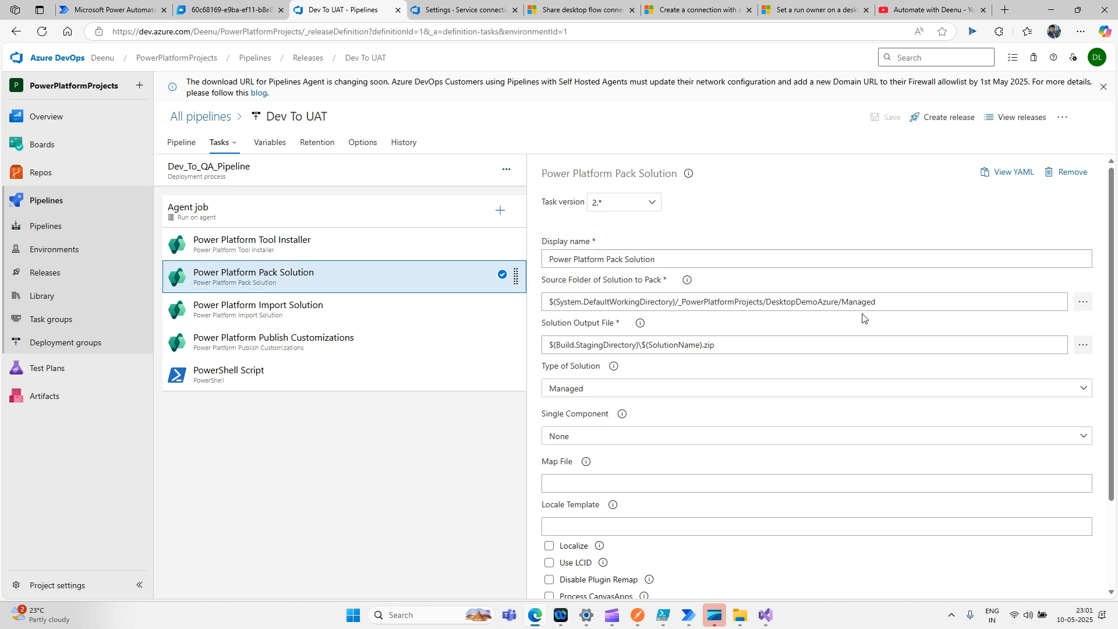
- Show the Power Automate solutions list for the EAP_Developer environment
click(222, 5)
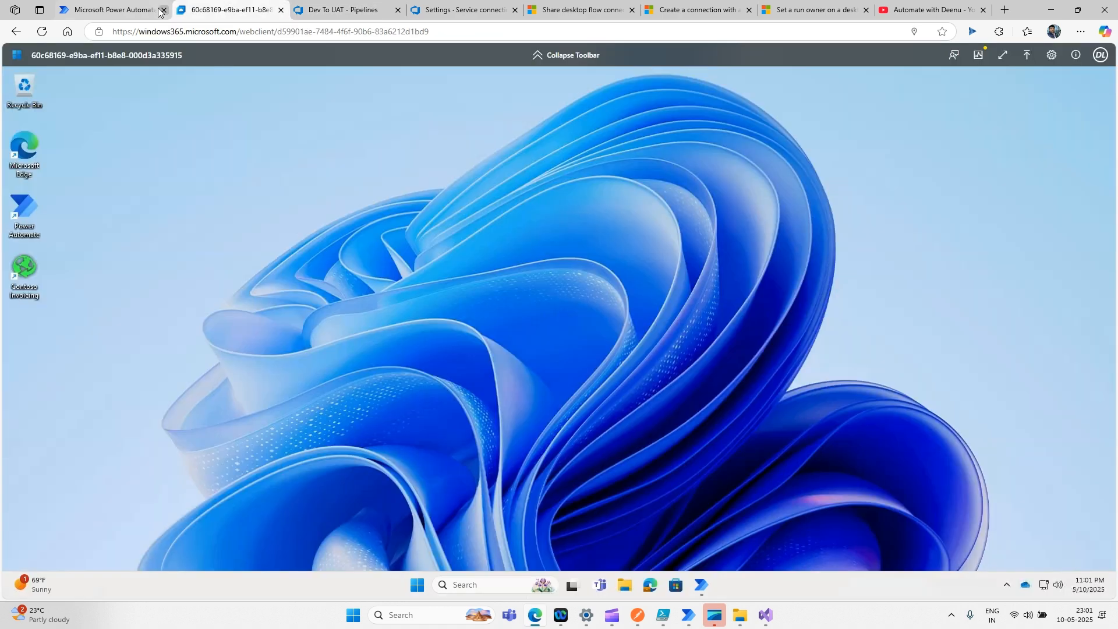
click(145, 9)
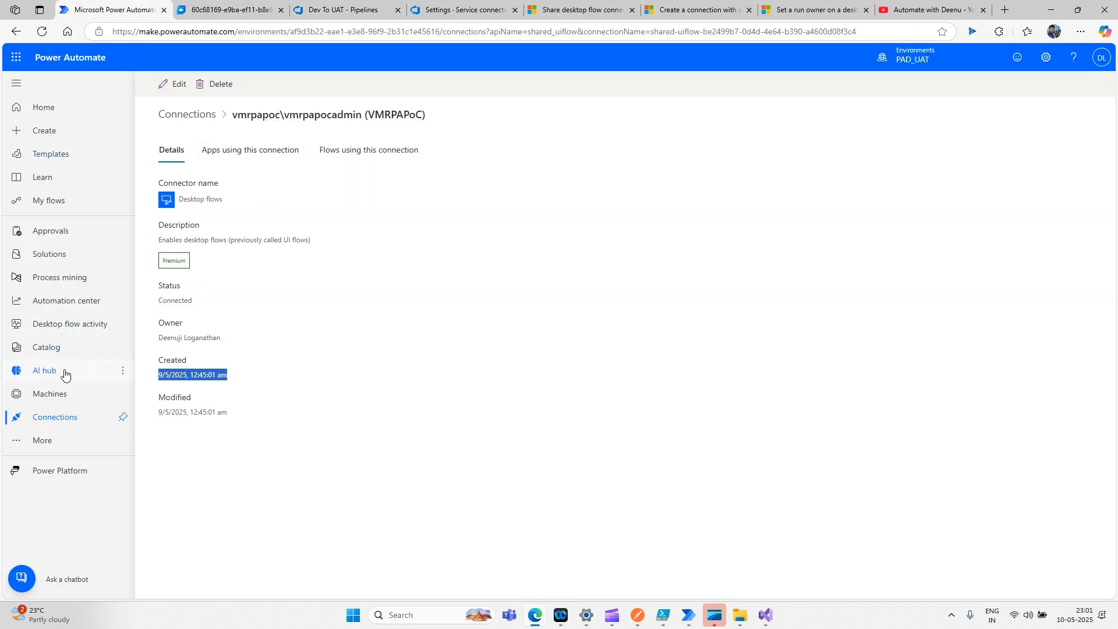
click(50, 254)
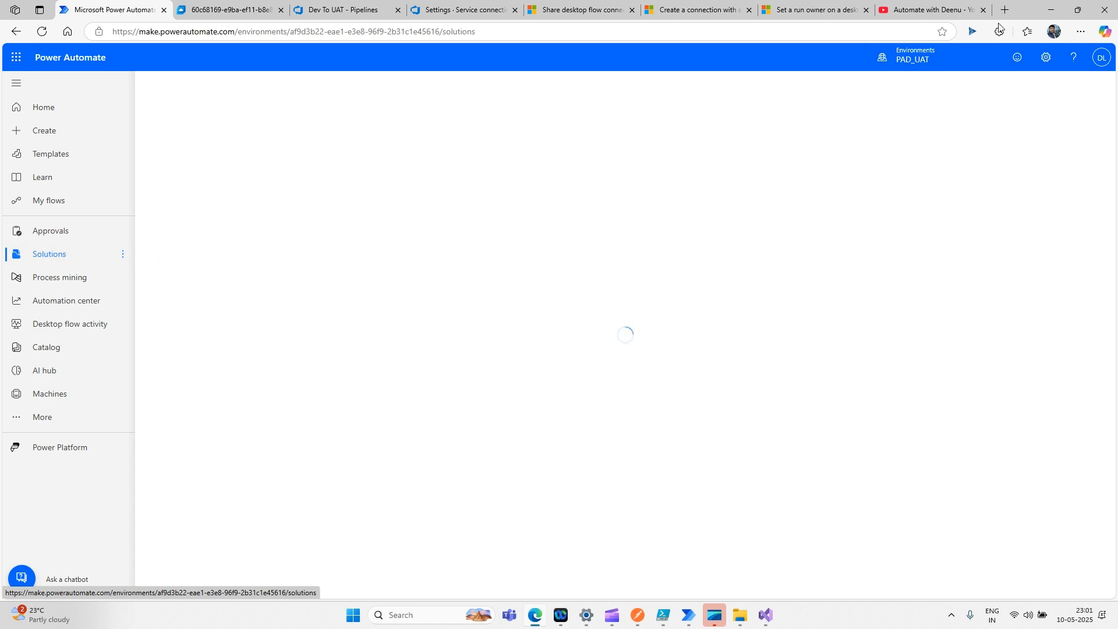
click(911, 63)
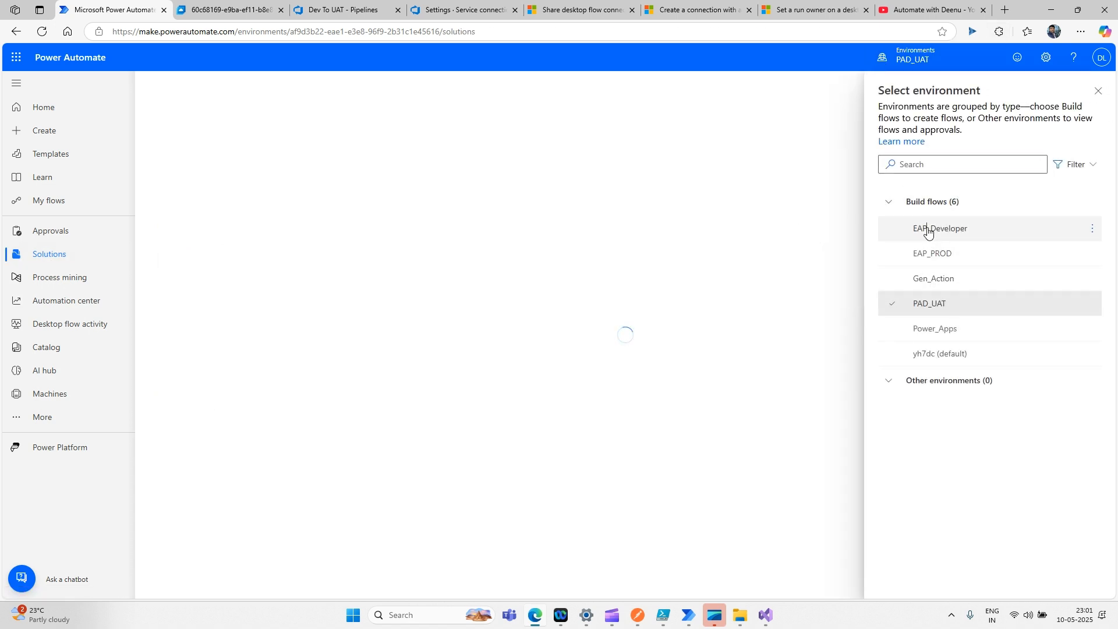
click(927, 229)
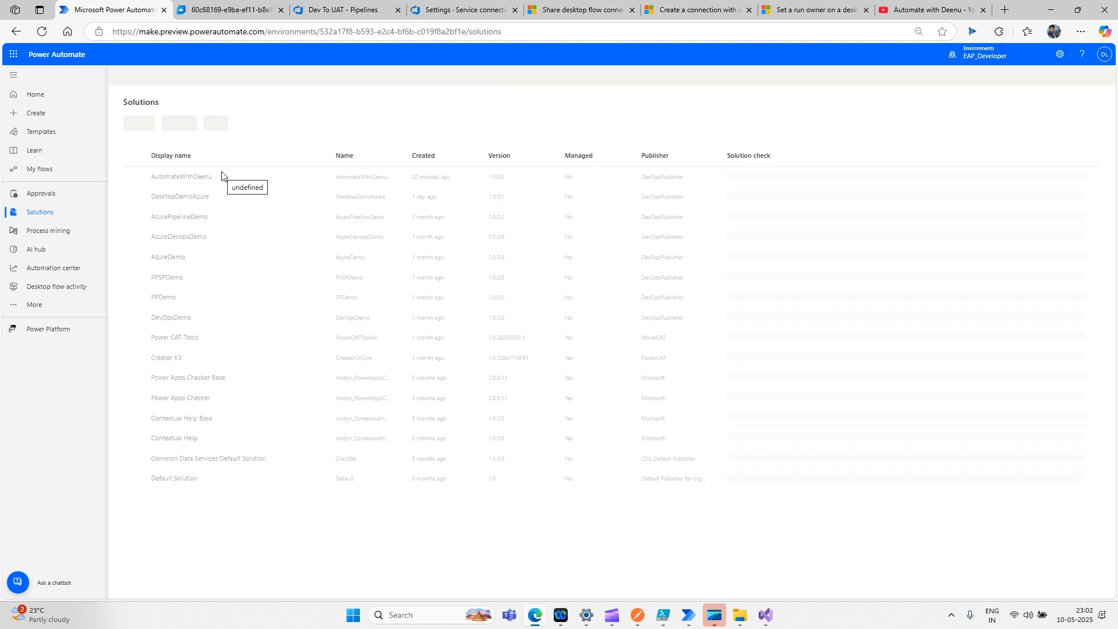
- Copy the AutomateWithDeenu solution name from the list
click(226, 176)
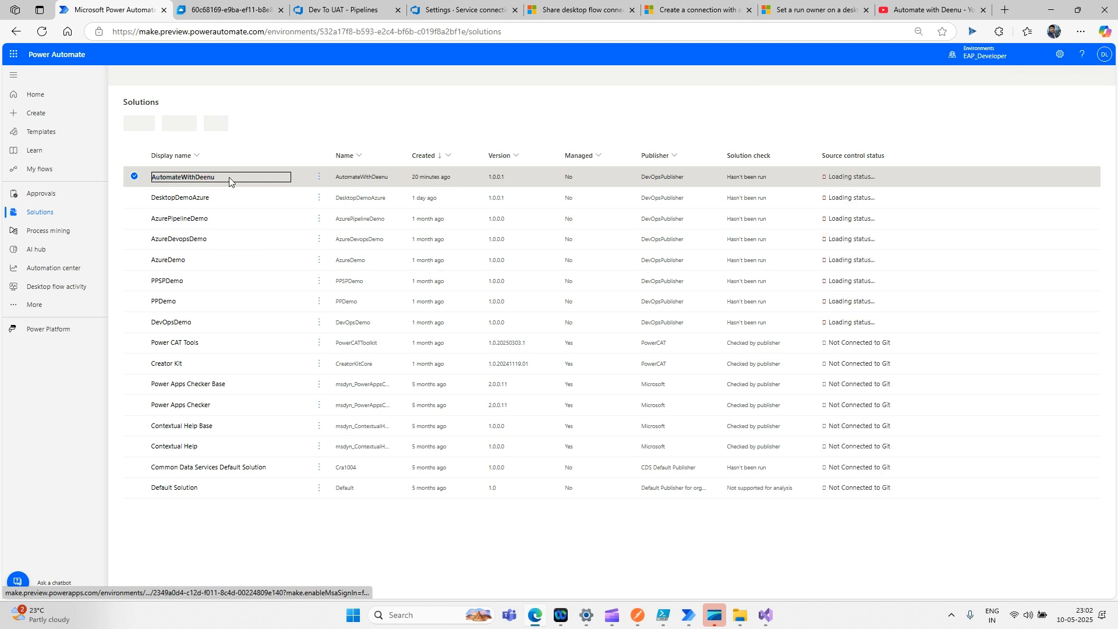
drag(226, 177, 397, 171)
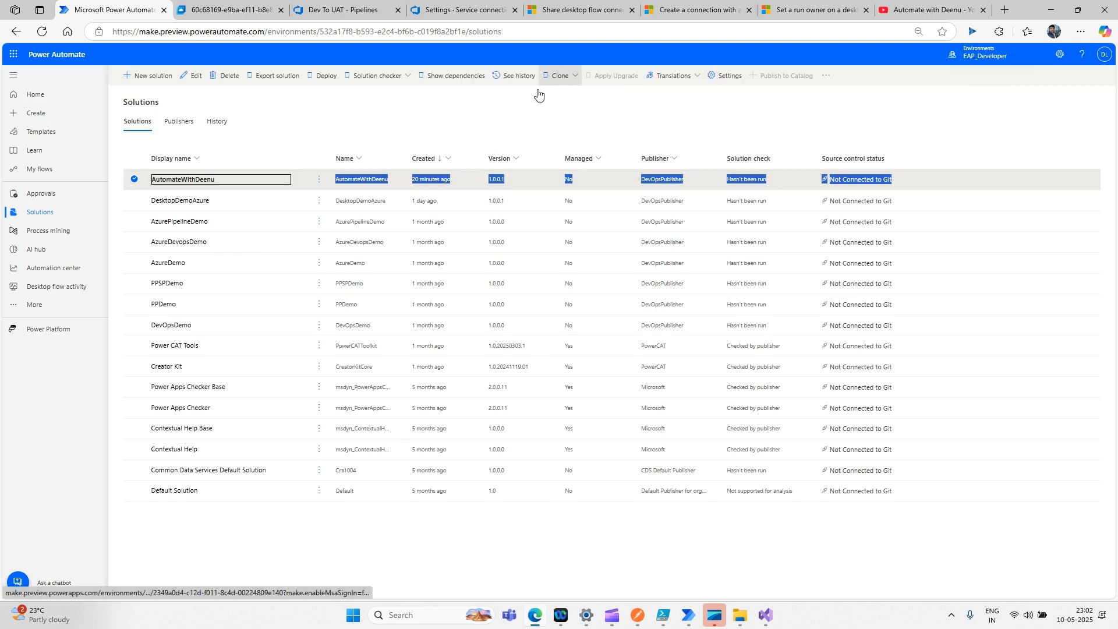
click(158, 177)
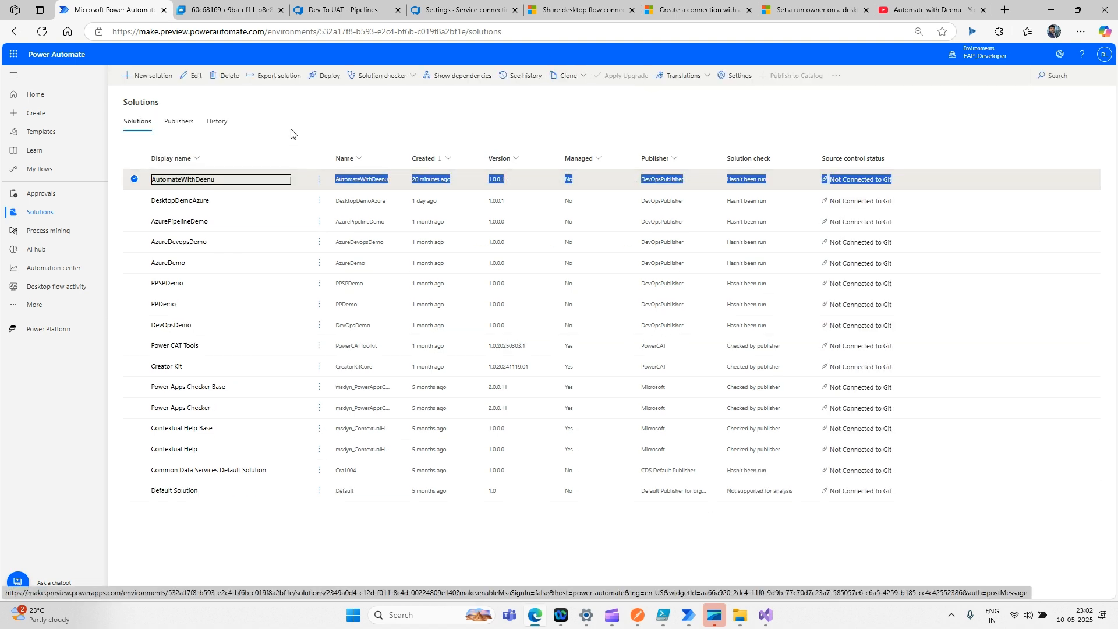
drag(215, 179, 150, 179)
key(ctrl+c)
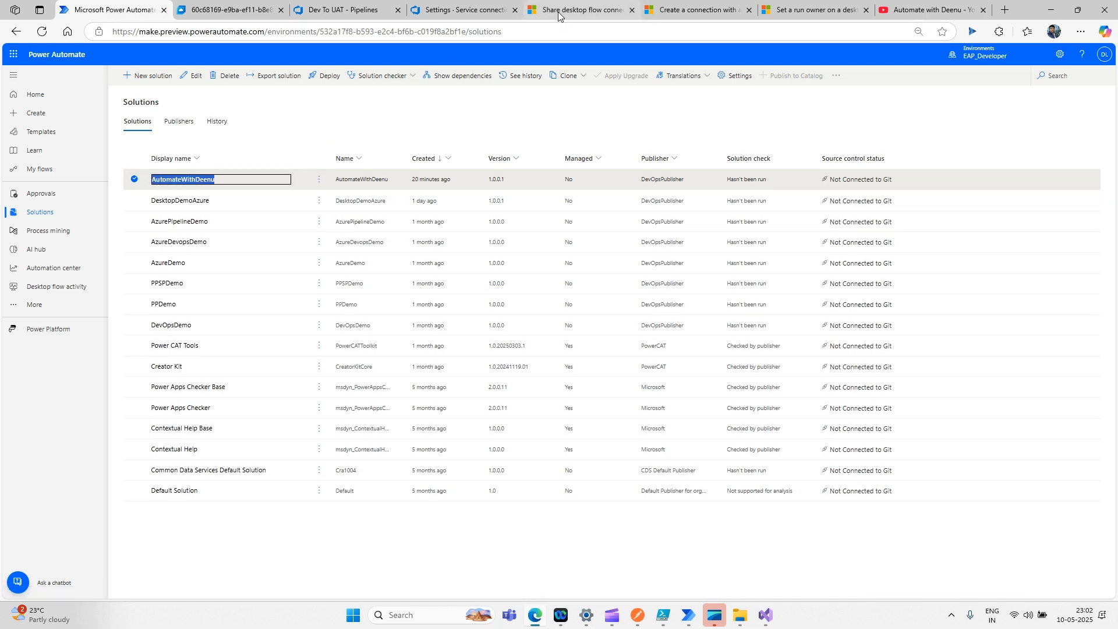
click(460, 17)
- Change Pack Solution's source folder from DesktopDemoAzure to AutomateWithDeenu/Managed
click(349, 12)
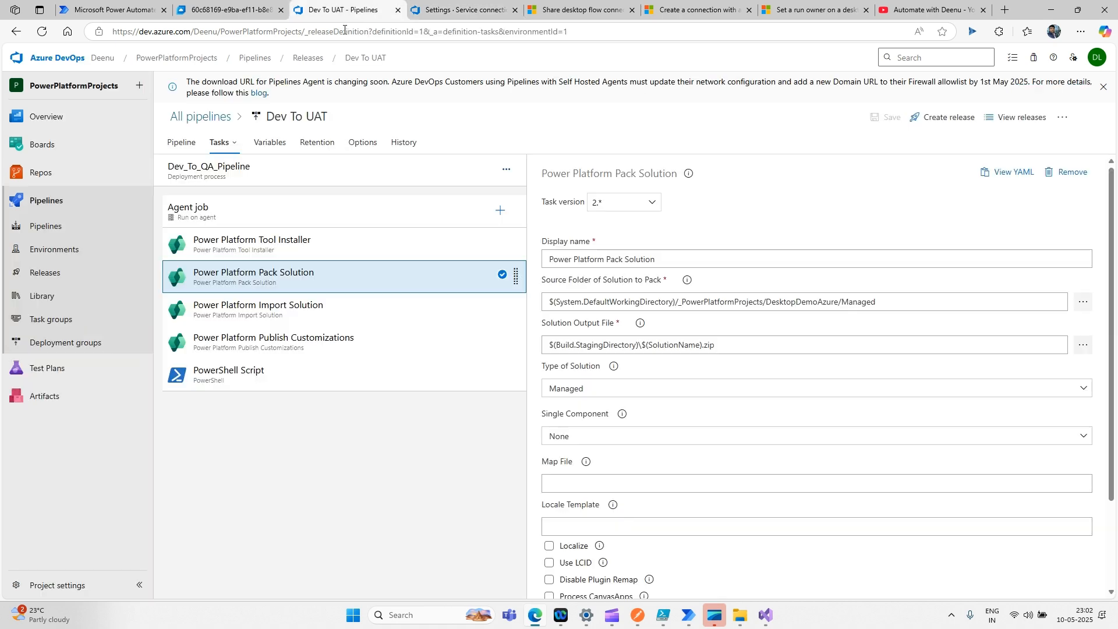
double_click(801, 302)
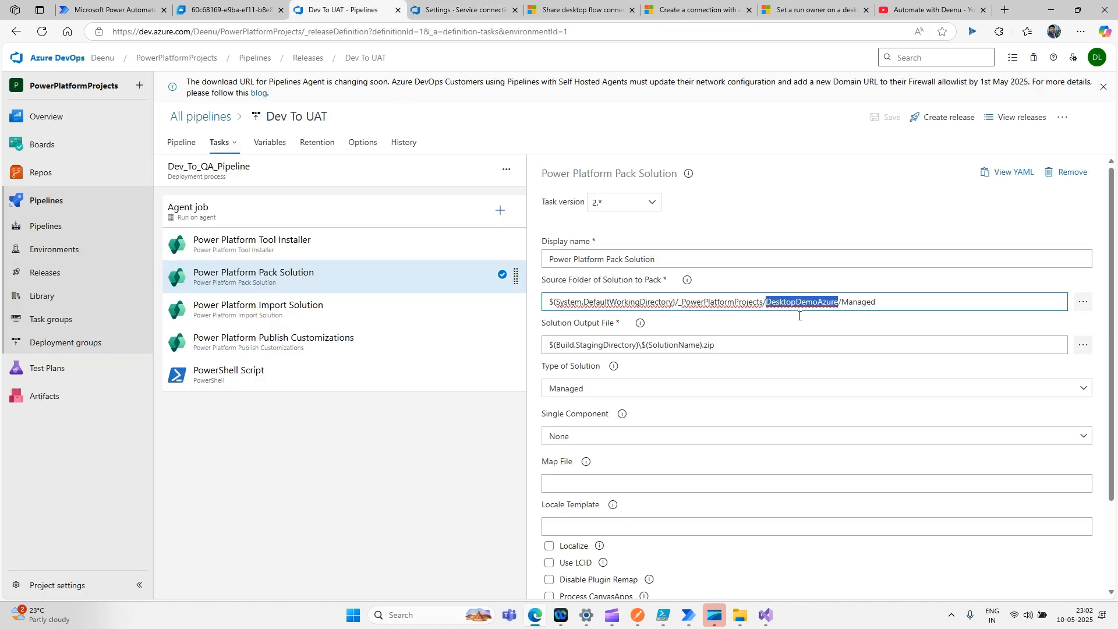
key(ctrl+v)
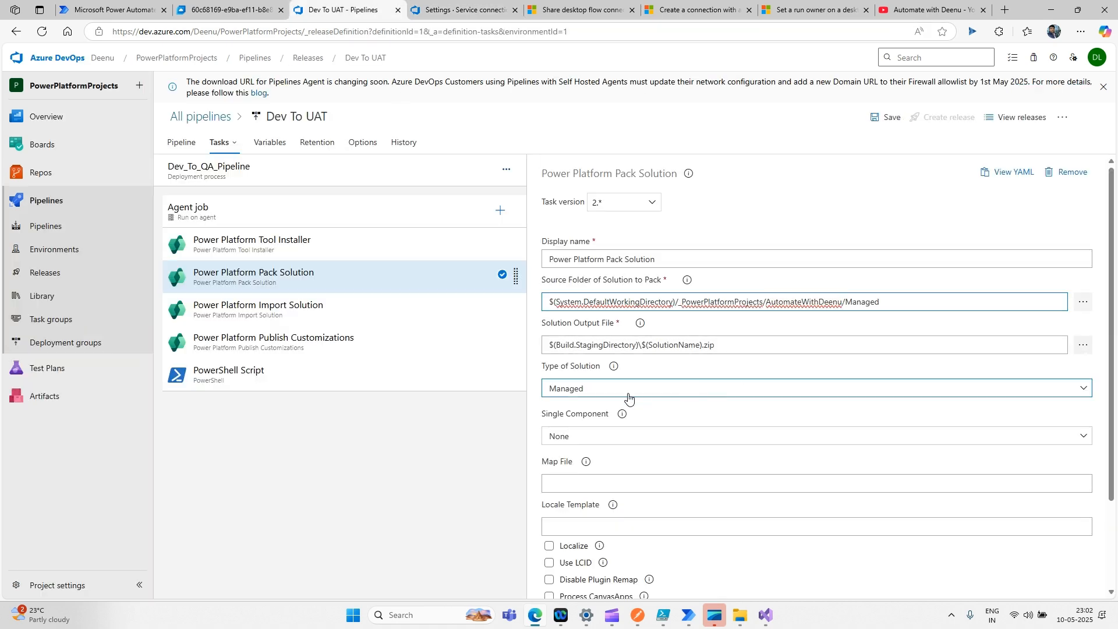
scroll(779, 367, down, 1)
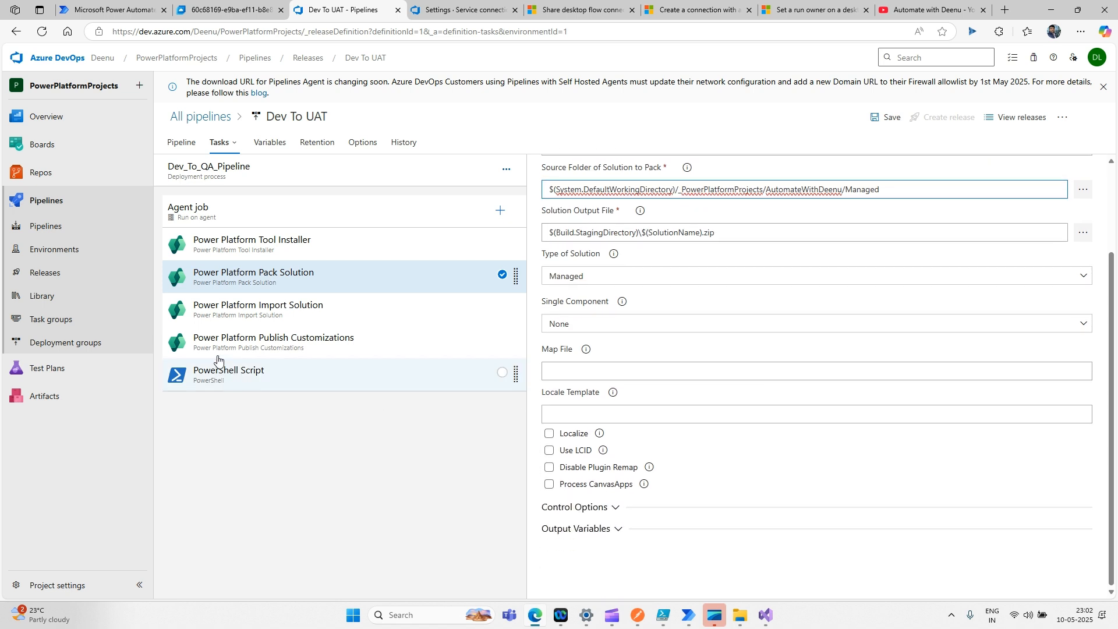
- Set Import Solution's deployment settings file to AutomateWithDeenu/Automatewithdeenu.json
click(262, 309)
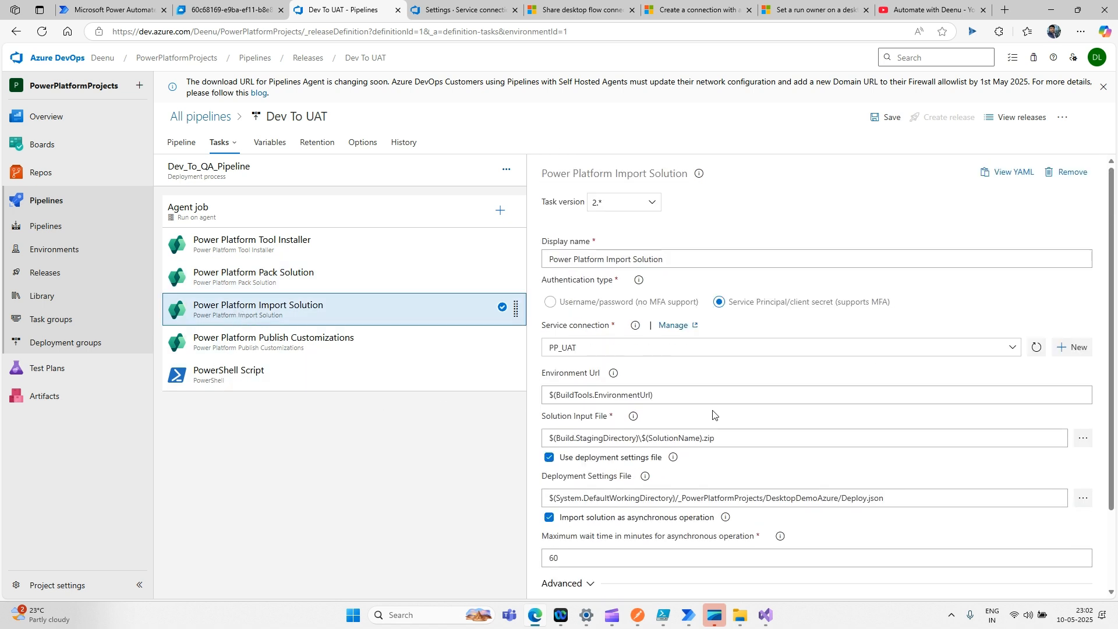
scroll(722, 425, down, 2)
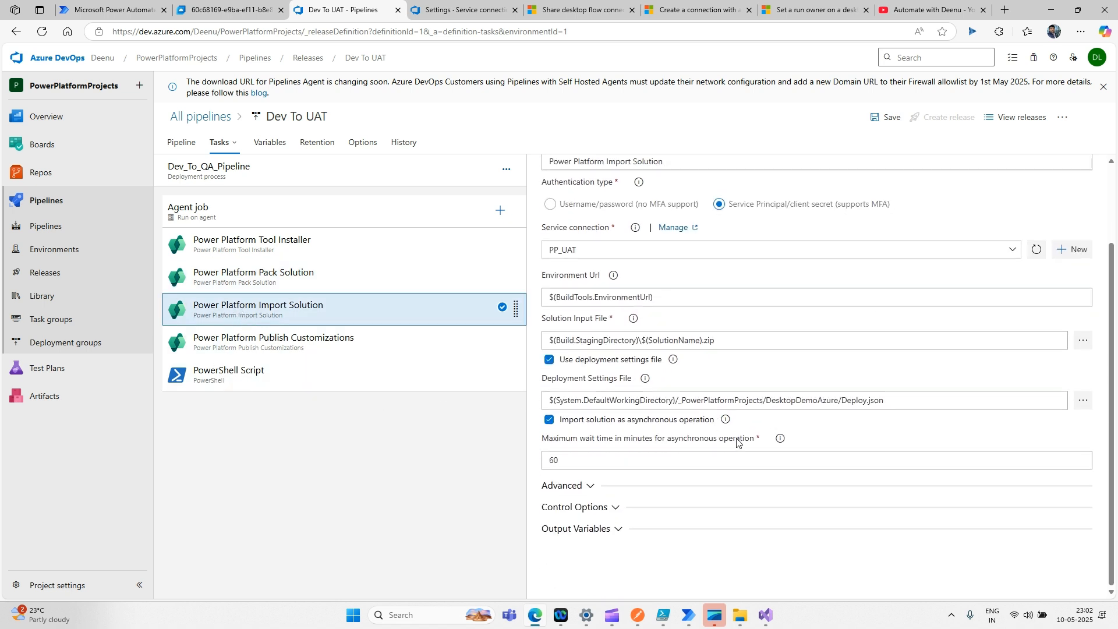
click(1083, 401)
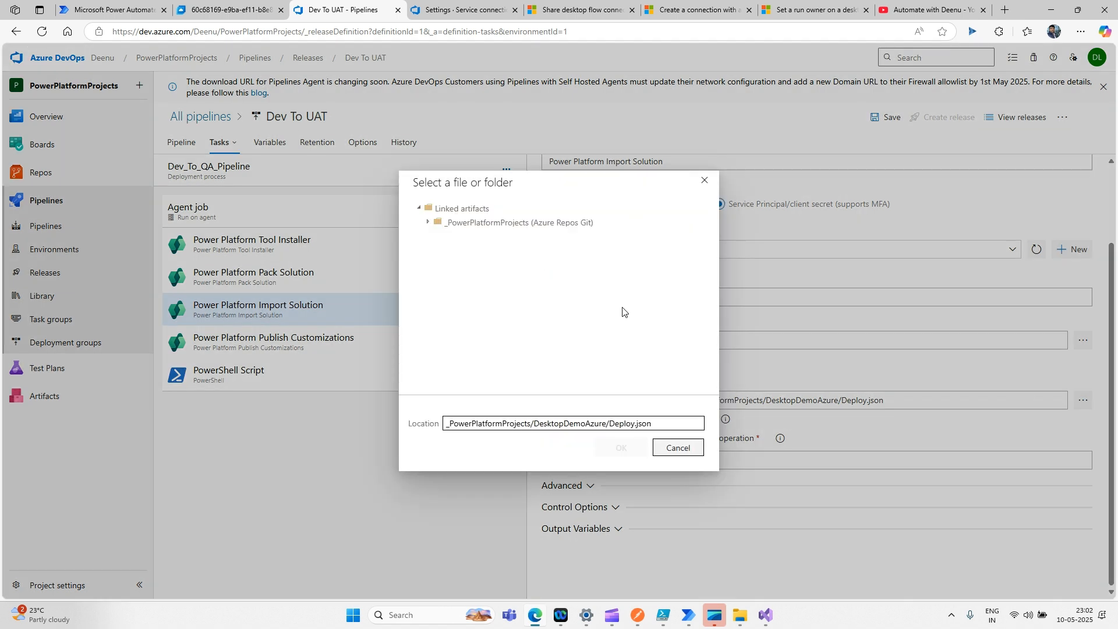
click(429, 223)
click(437, 236)
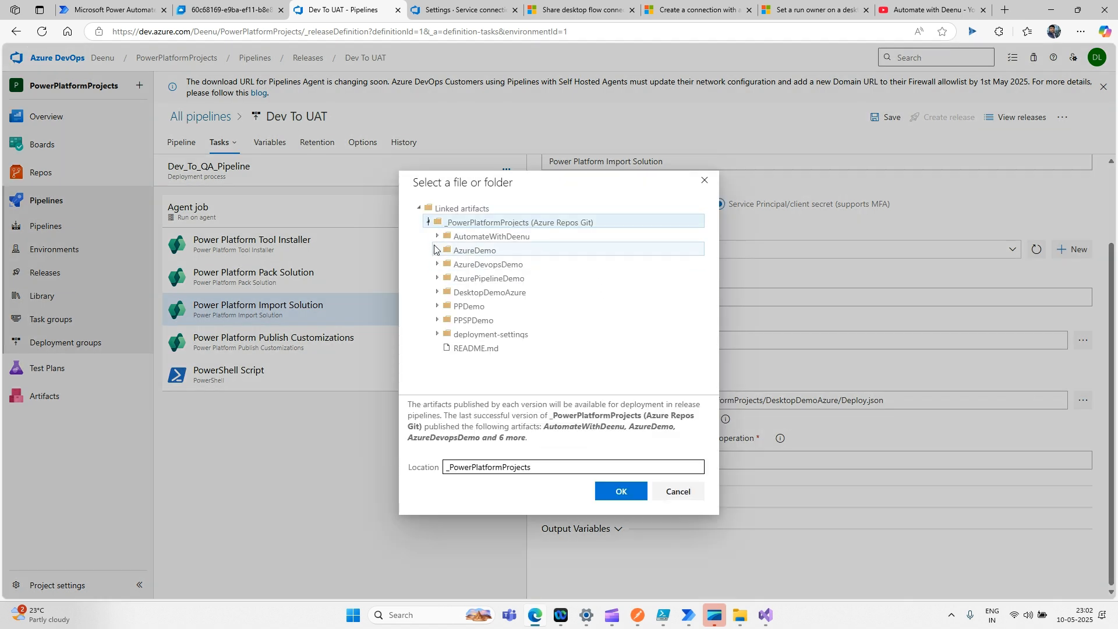
click(489, 237)
double_click(512, 265)
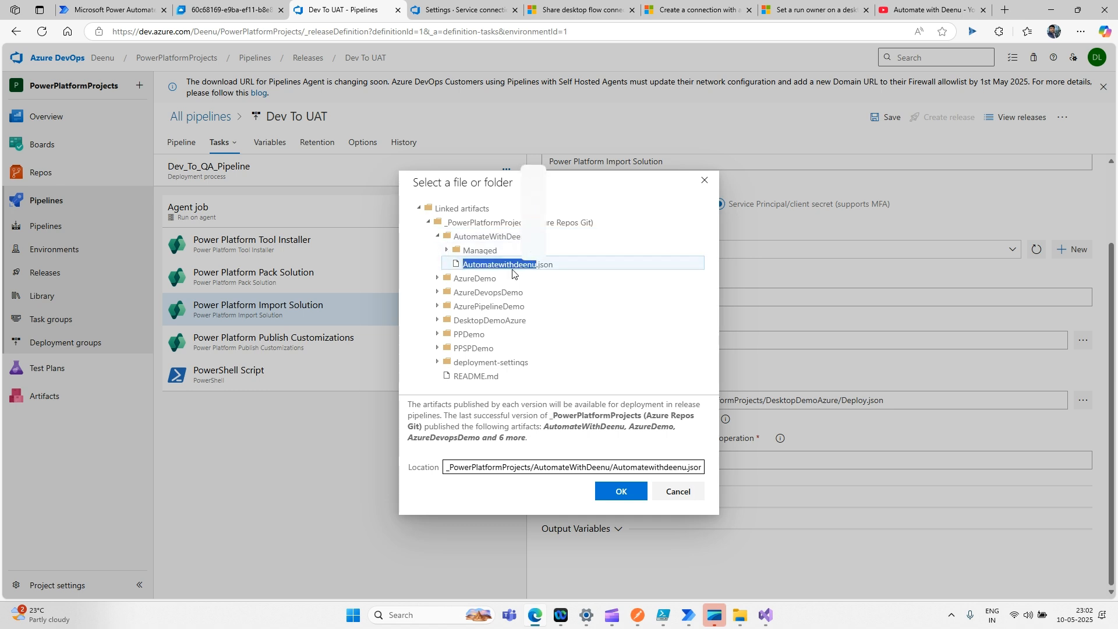
click(502, 265)
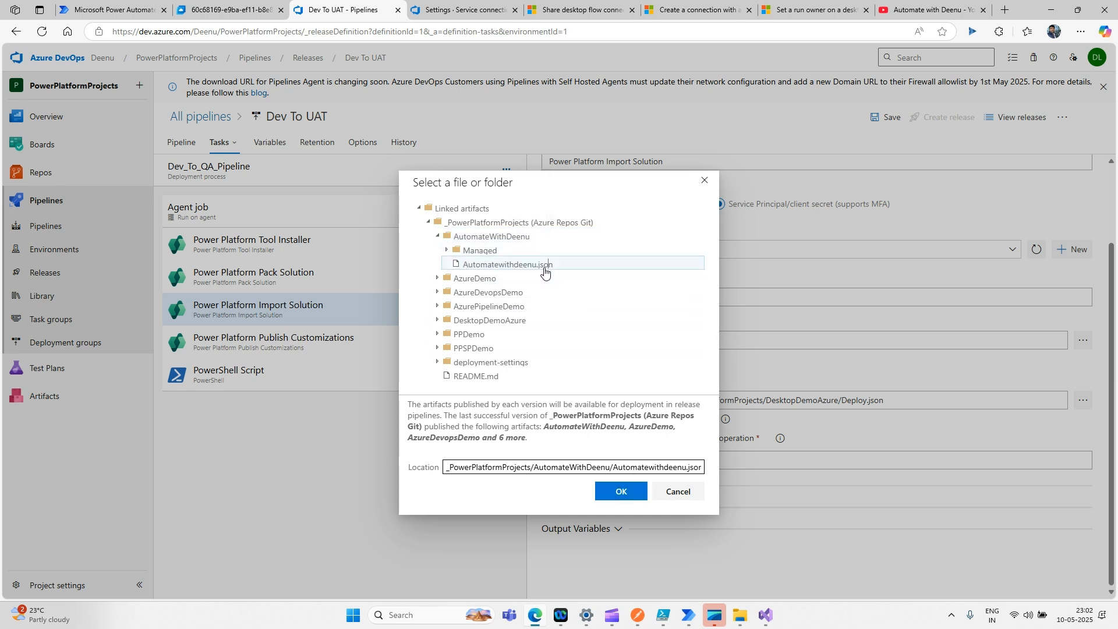
click(621, 494)
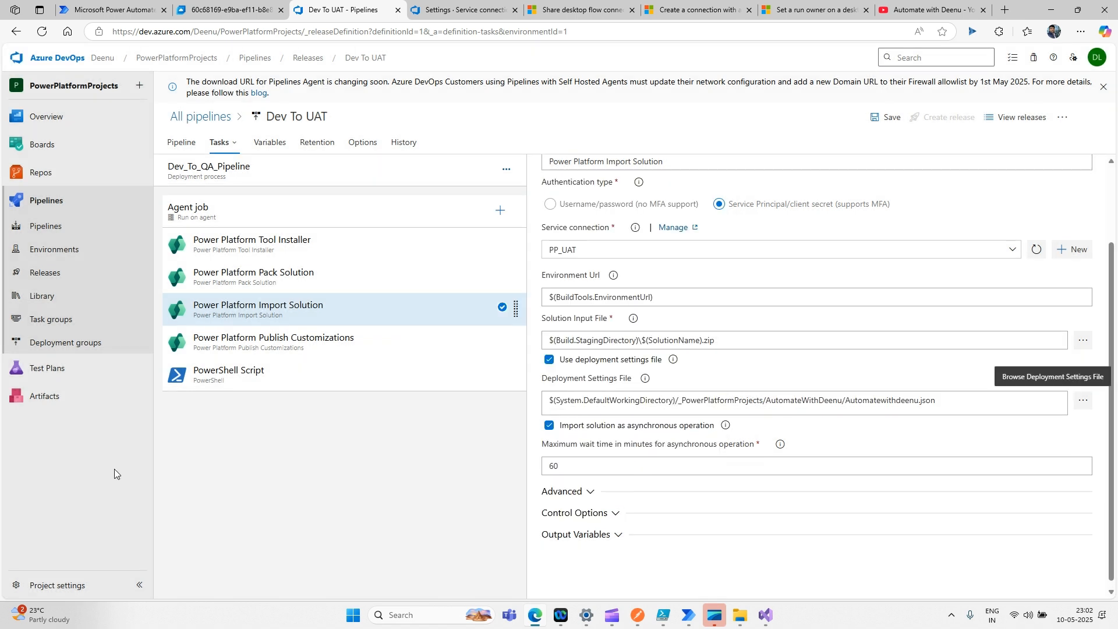
- Review the Publish Customizations and PowerShell Script task settings
click(348, 350)
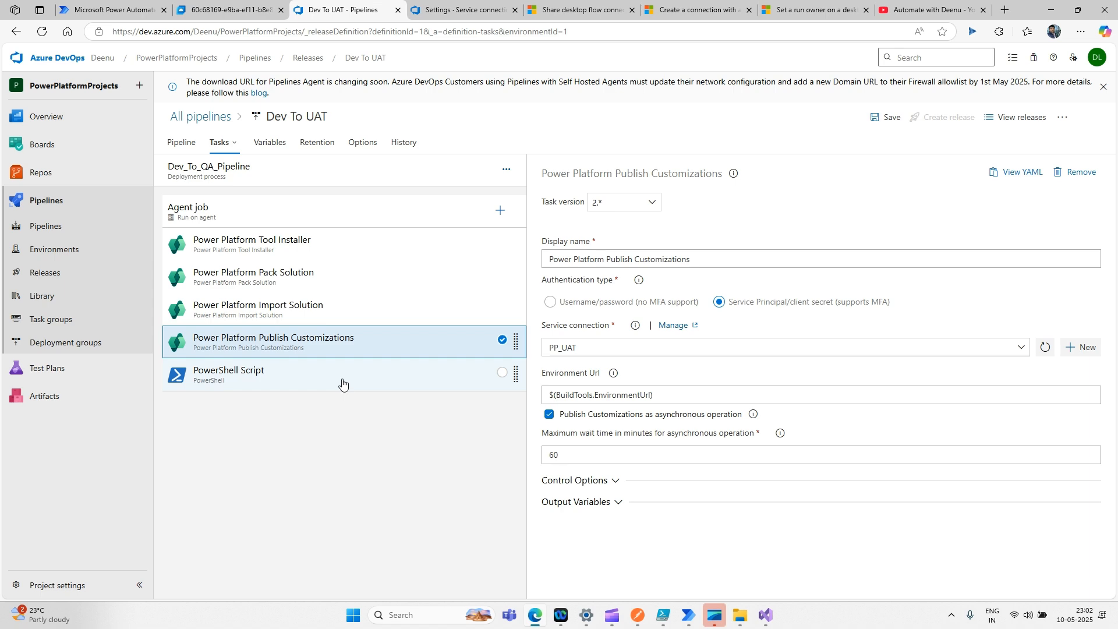
click(342, 384)
click(339, 352)
- Save the Dev To UAT pipeline changes without a comment
click(340, 379)
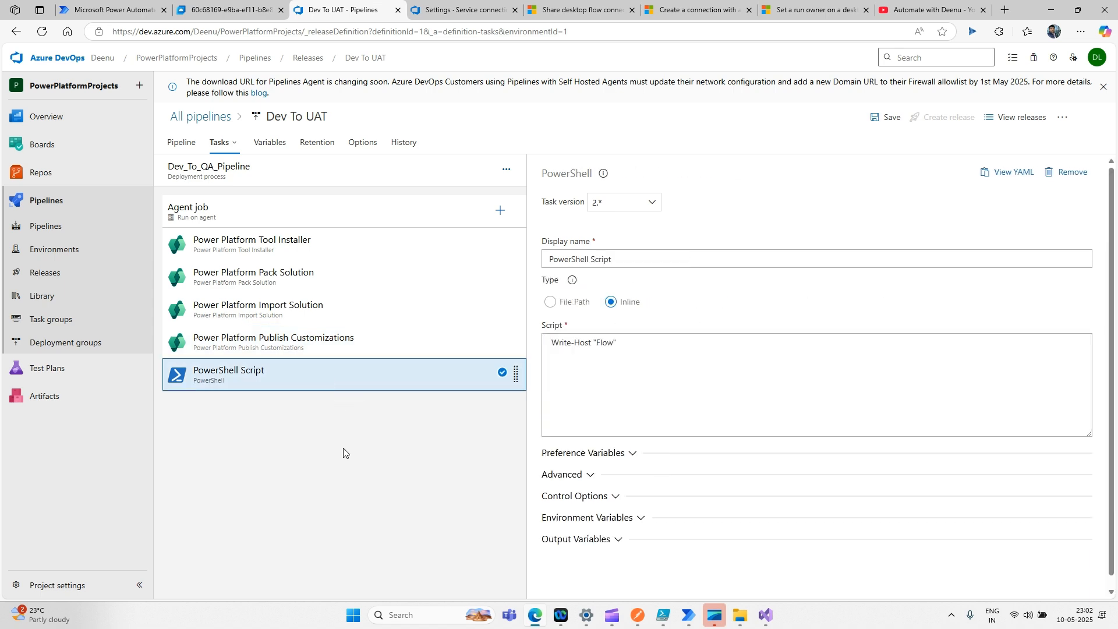
click(882, 120)
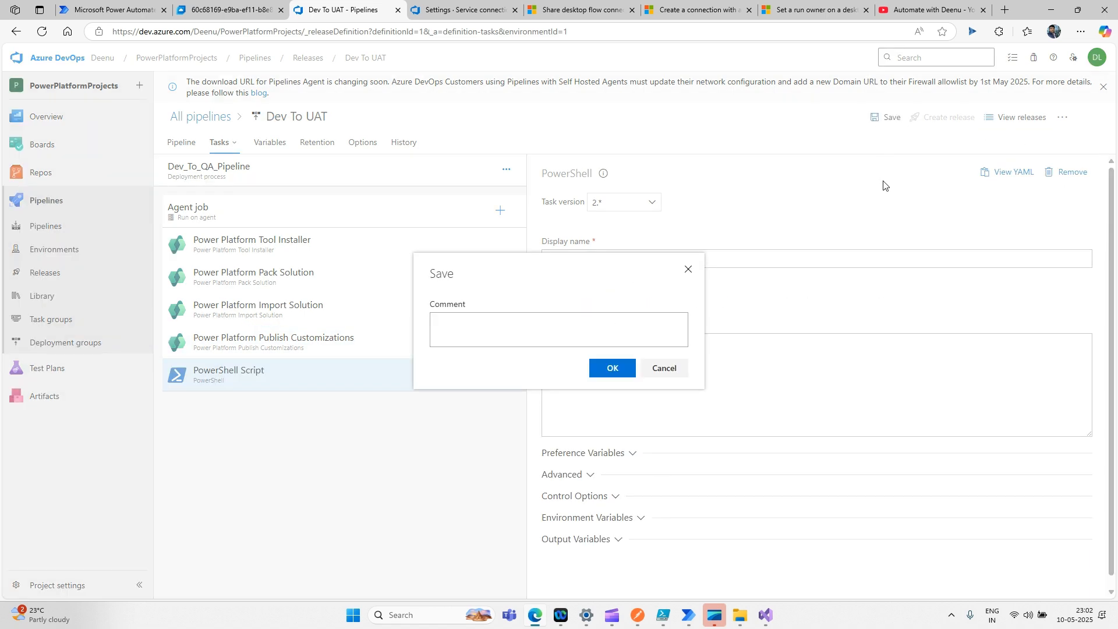
click(609, 370)
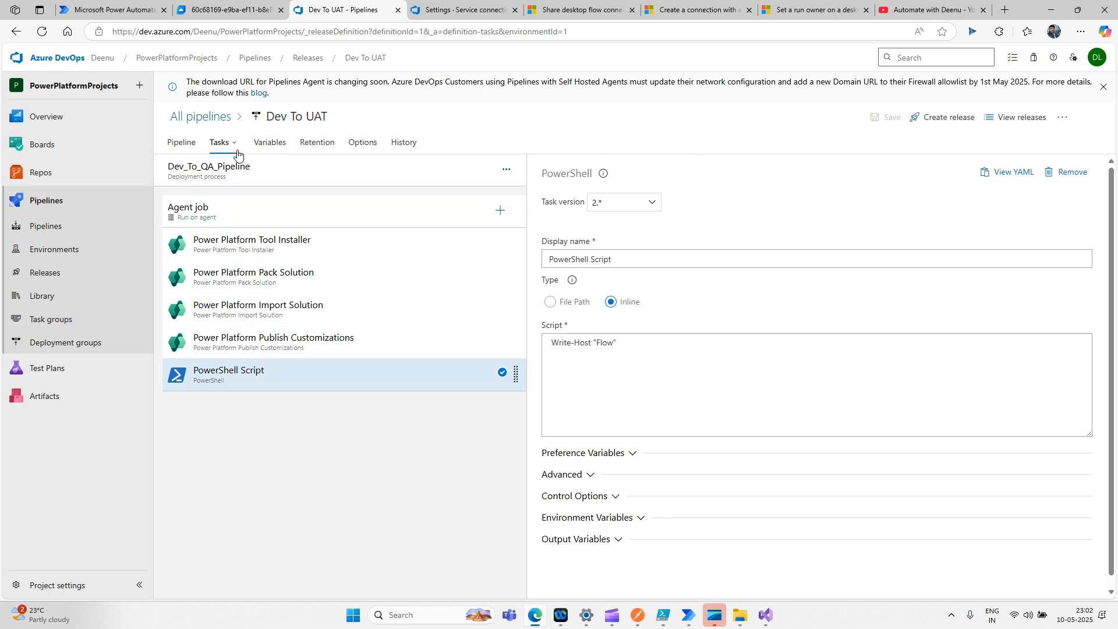
- Create Release-18 and view its running Dev_To_QA_Pipeline stage logs
click(944, 117)
click(785, 578)
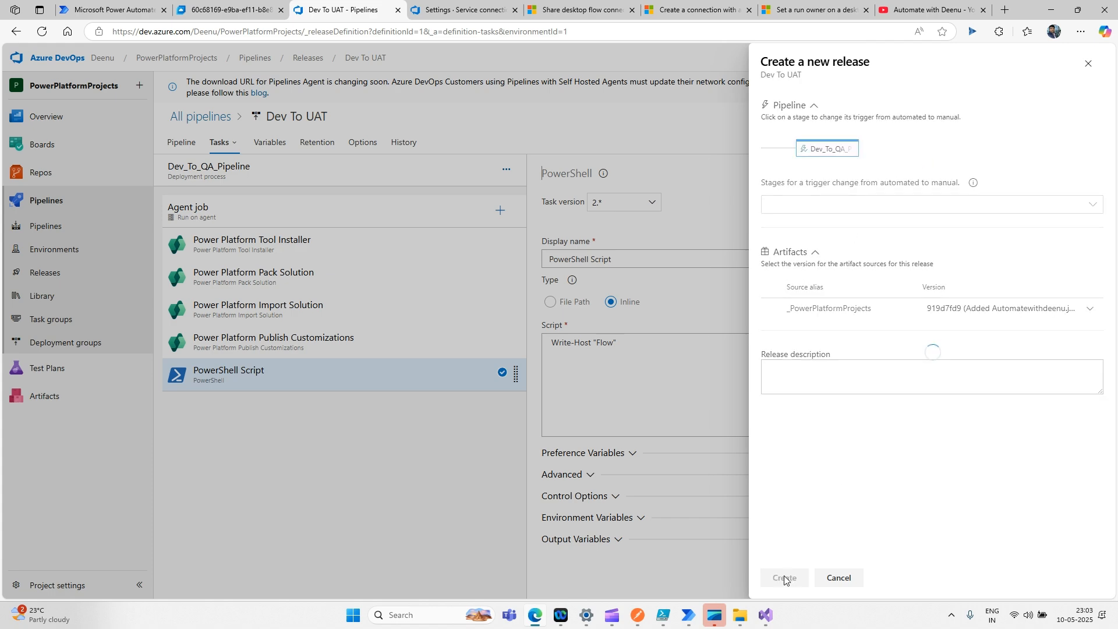
click(223, 150)
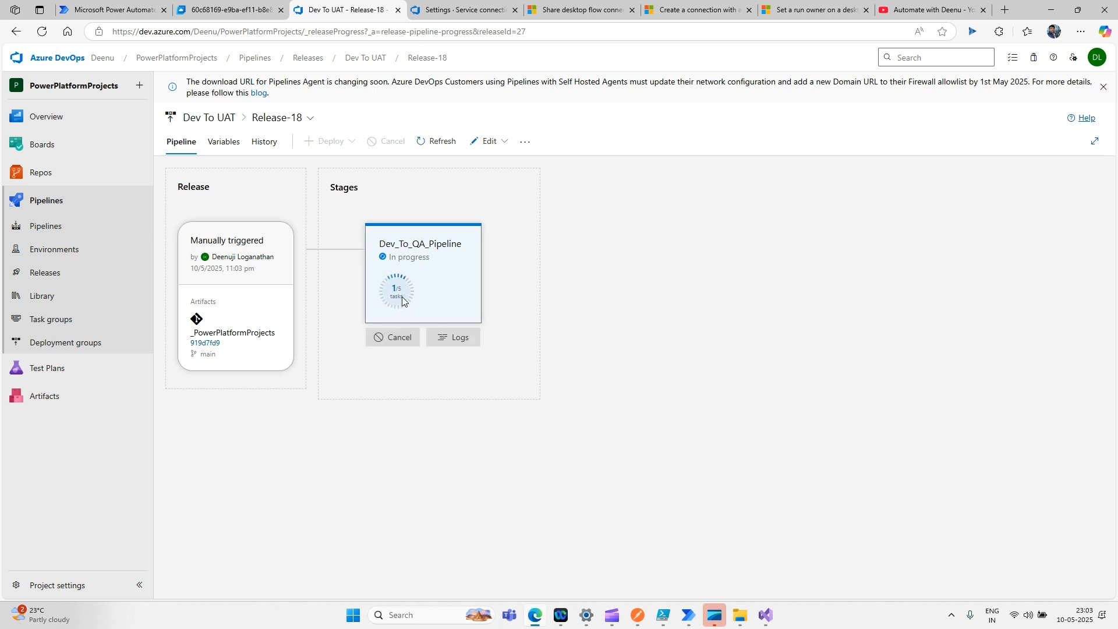
click(402, 296)
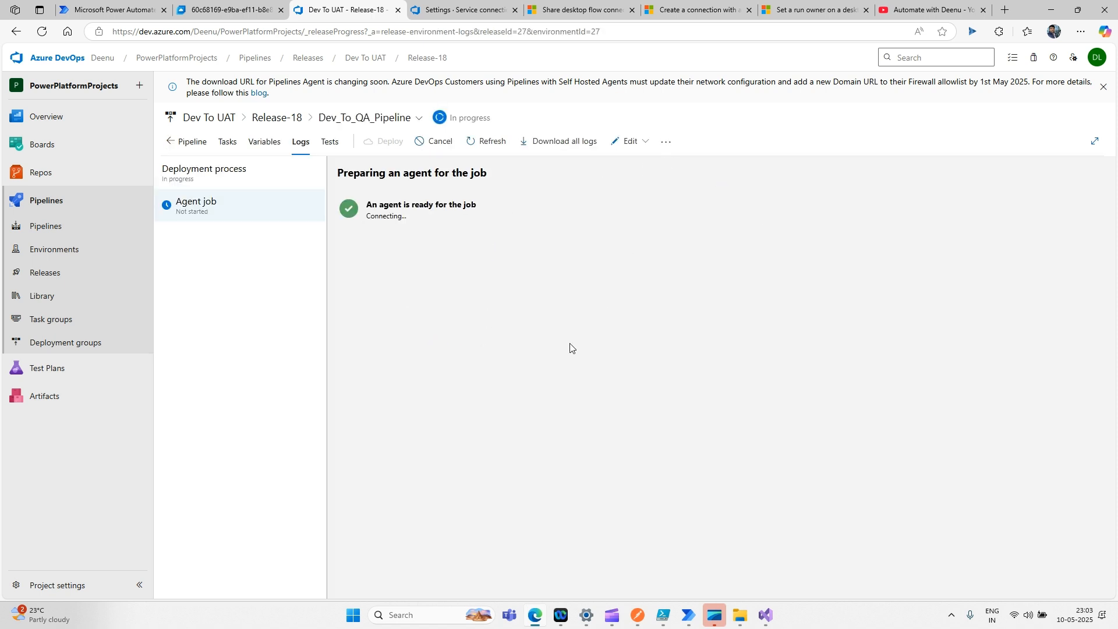
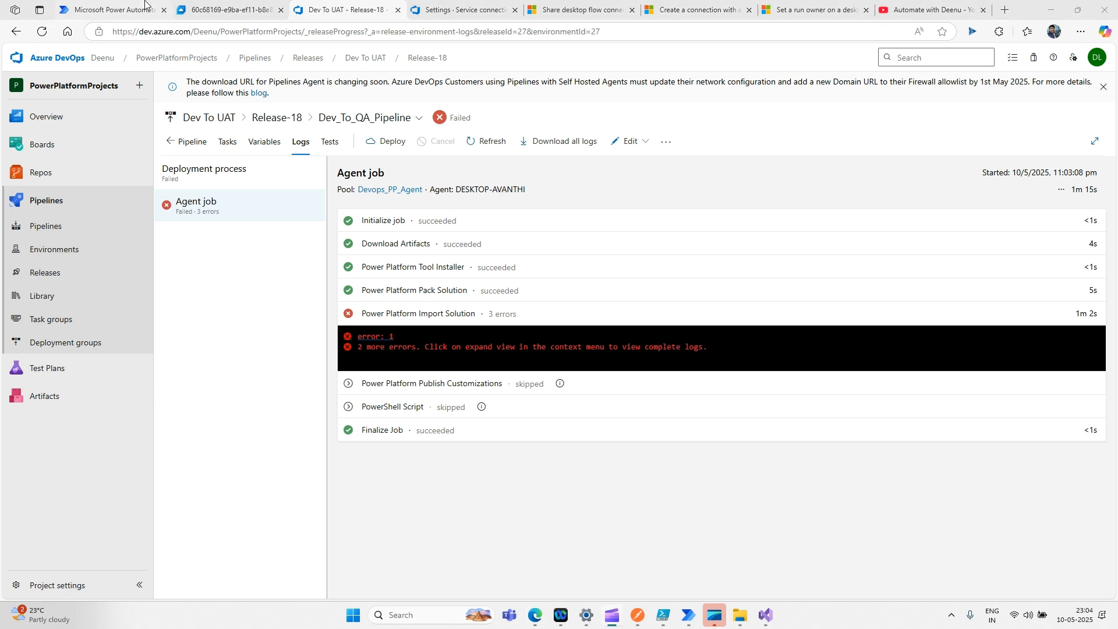
- Show PAD_UAT's solution history, where the AutomateWithDeenu import failed with error 8004801E
click(97, 10)
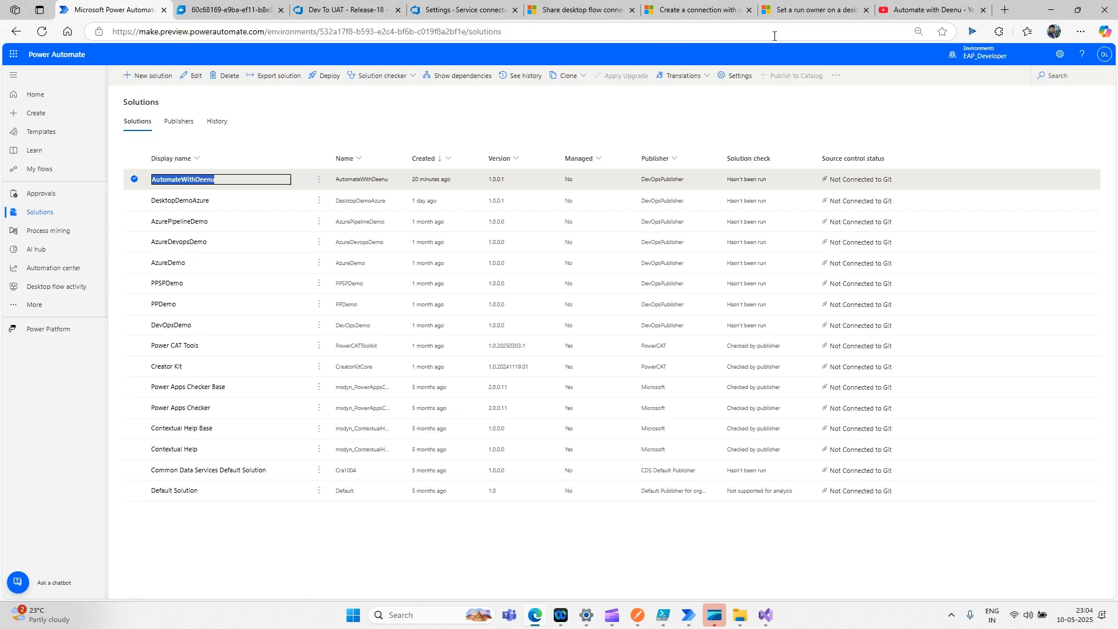
click(971, 54)
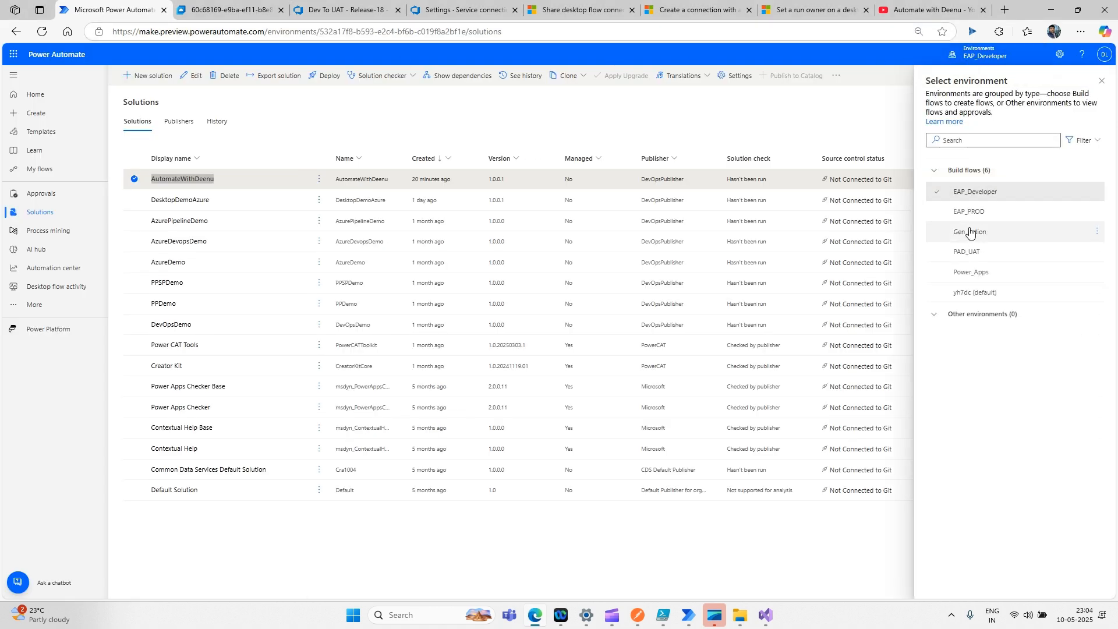
click(975, 254)
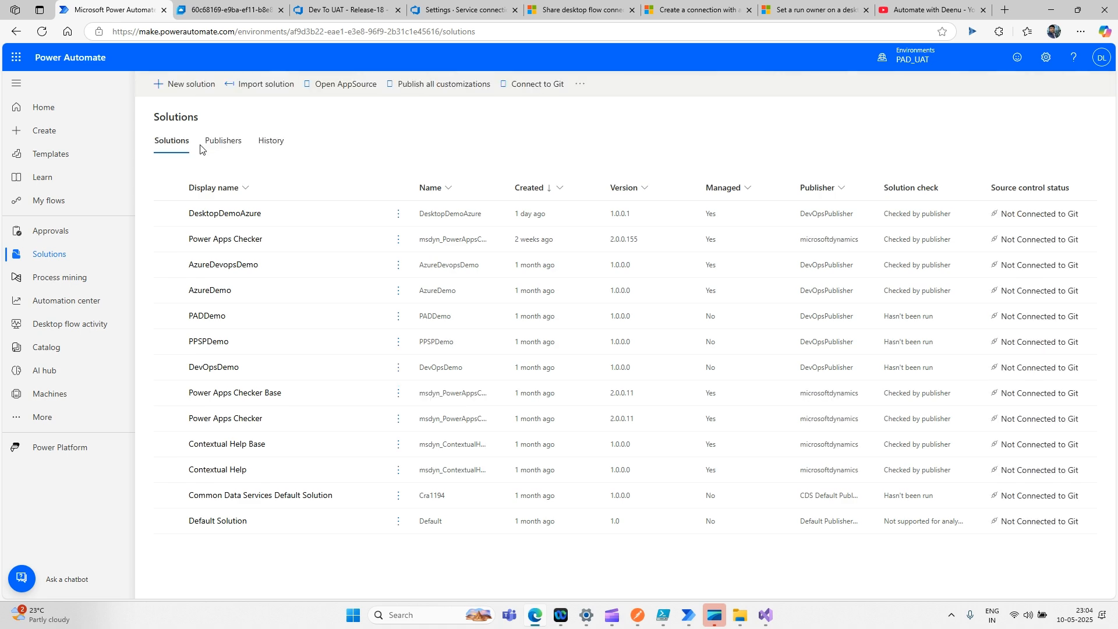
click(276, 145)
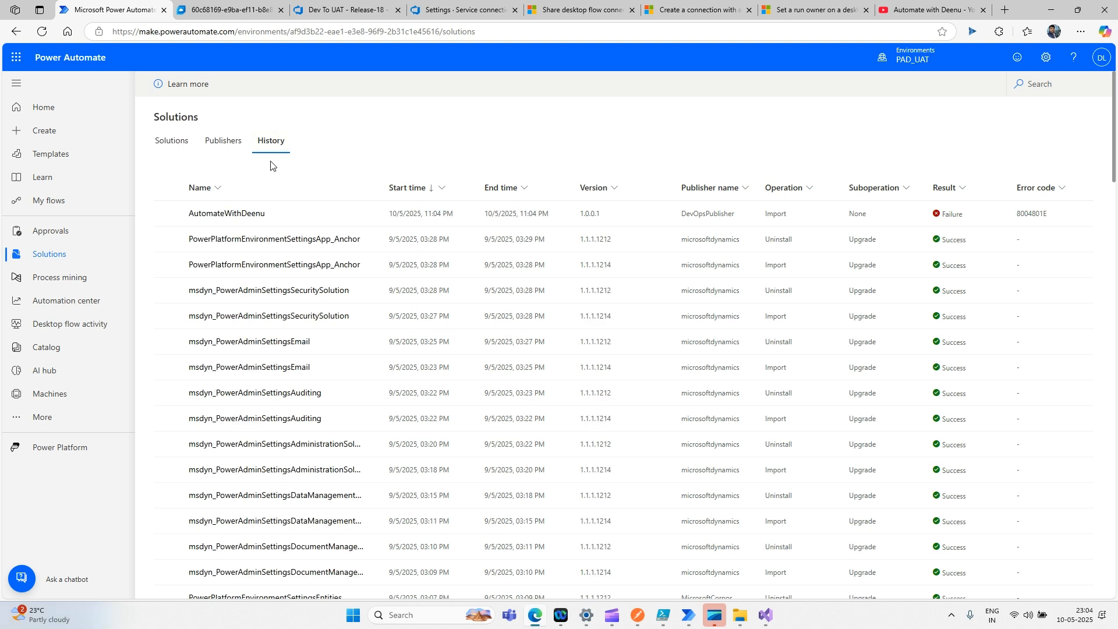
- Expand the failed AutomateWithDeenu import's error and select the missing shared_uiflow connection ID
click(235, 216)
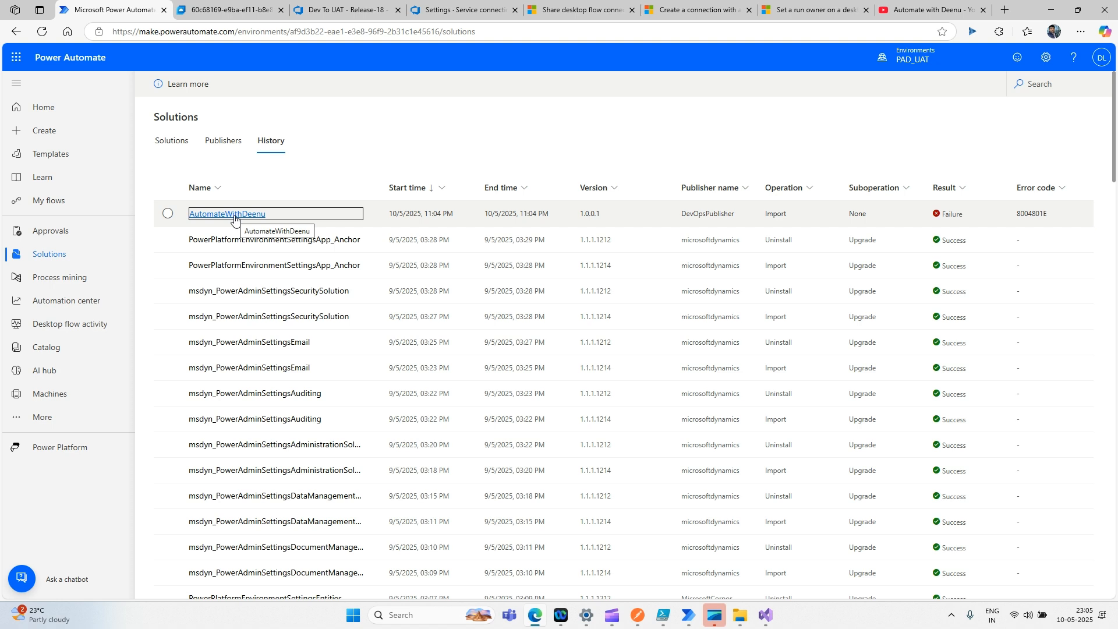
click(234, 217)
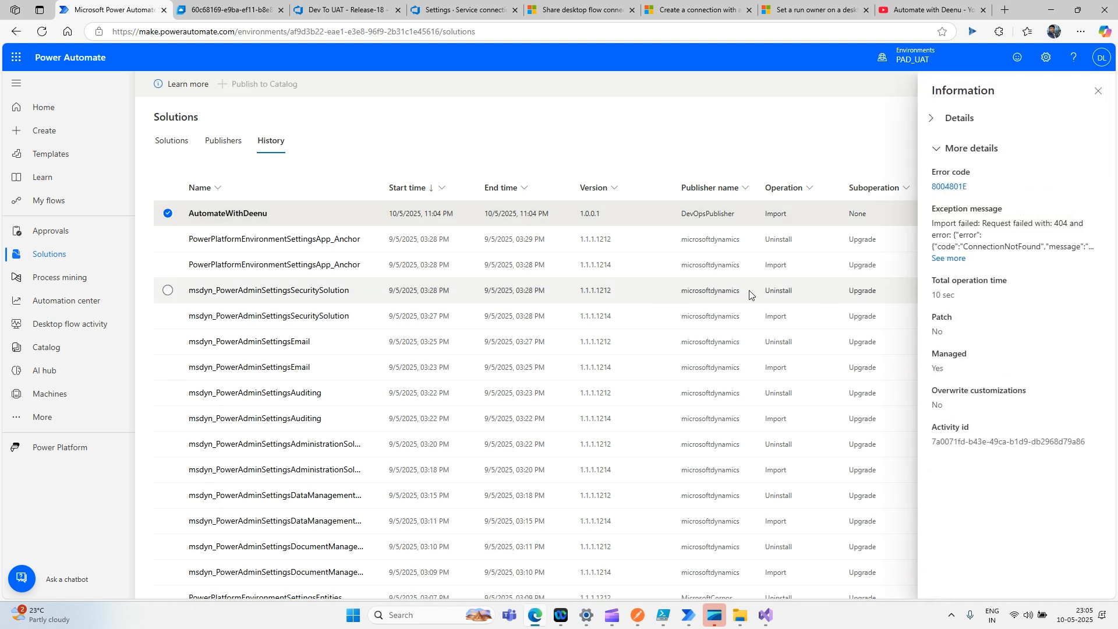
click(944, 259)
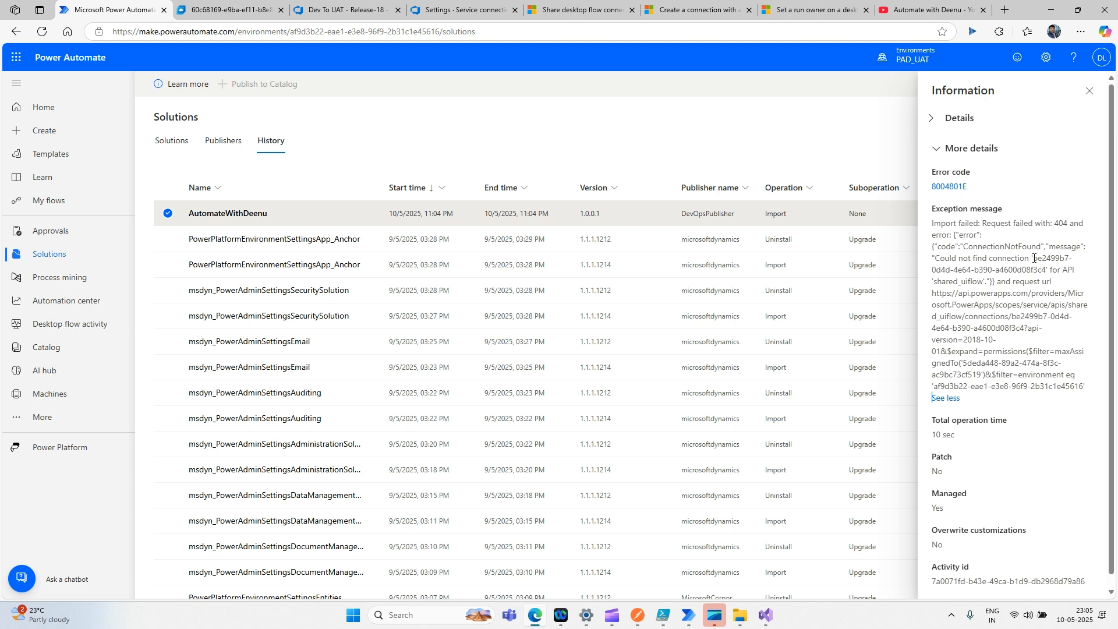
drag(1033, 258, 1038, 269)
click(1013, 294)
drag(1035, 258, 1041, 270)
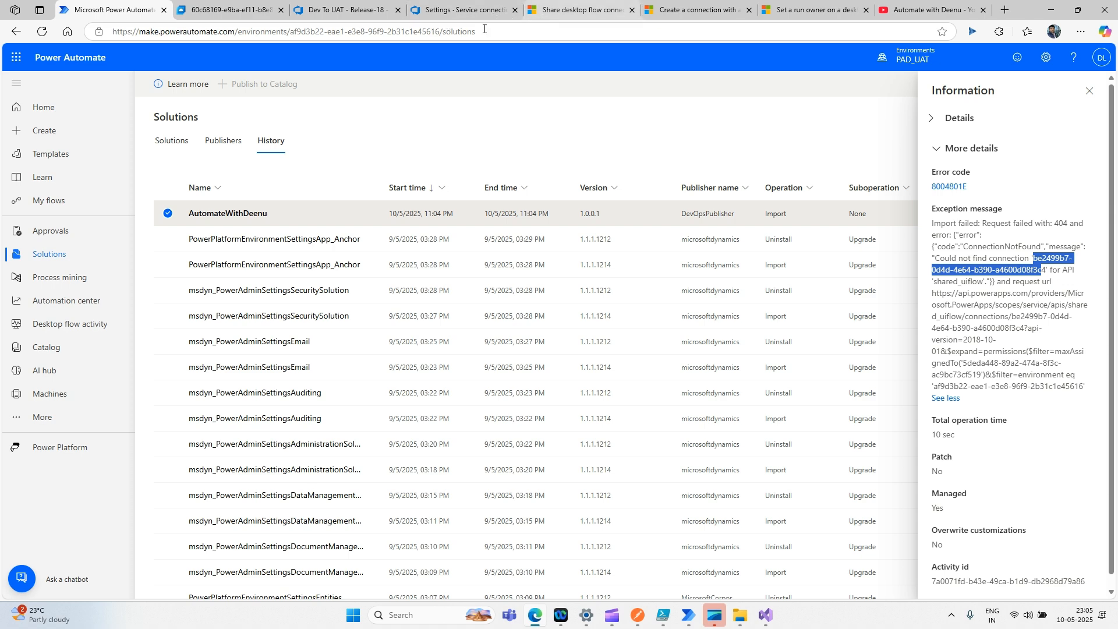
- In a duplicate tab, open the Desktop flows connection and select its ID in the address
right_click(139, 9)
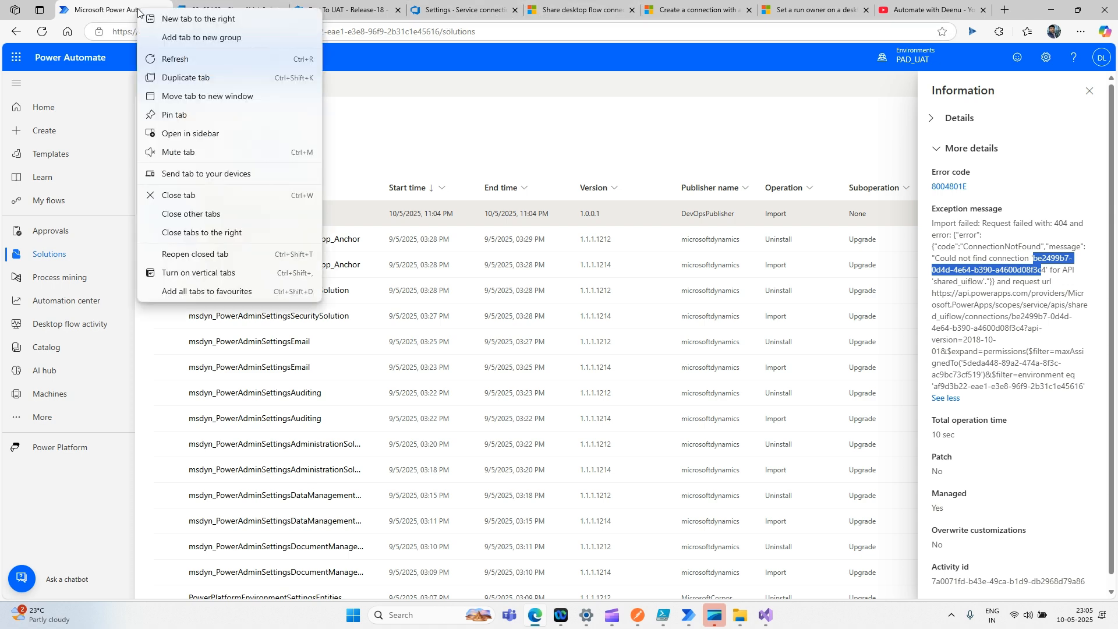
click(167, 83)
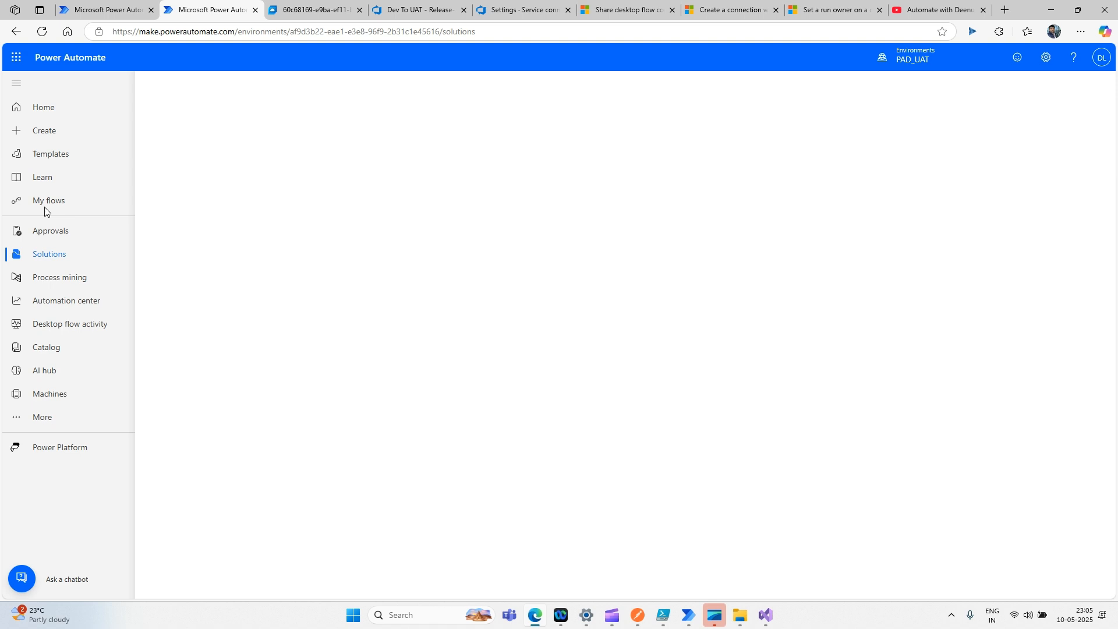
click(43, 417)
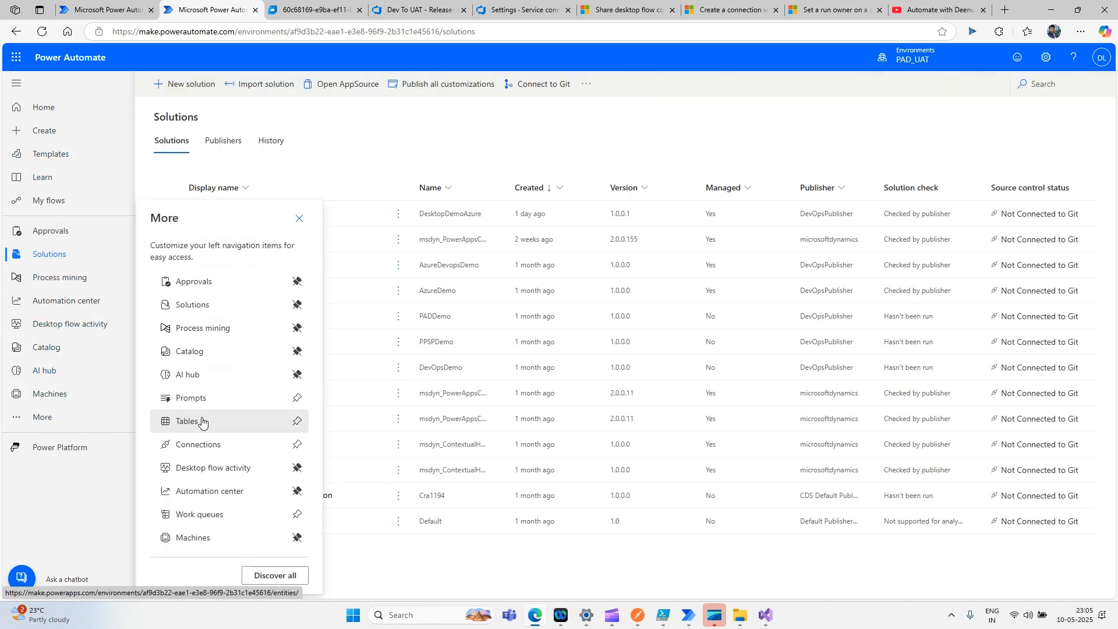
click(198, 444)
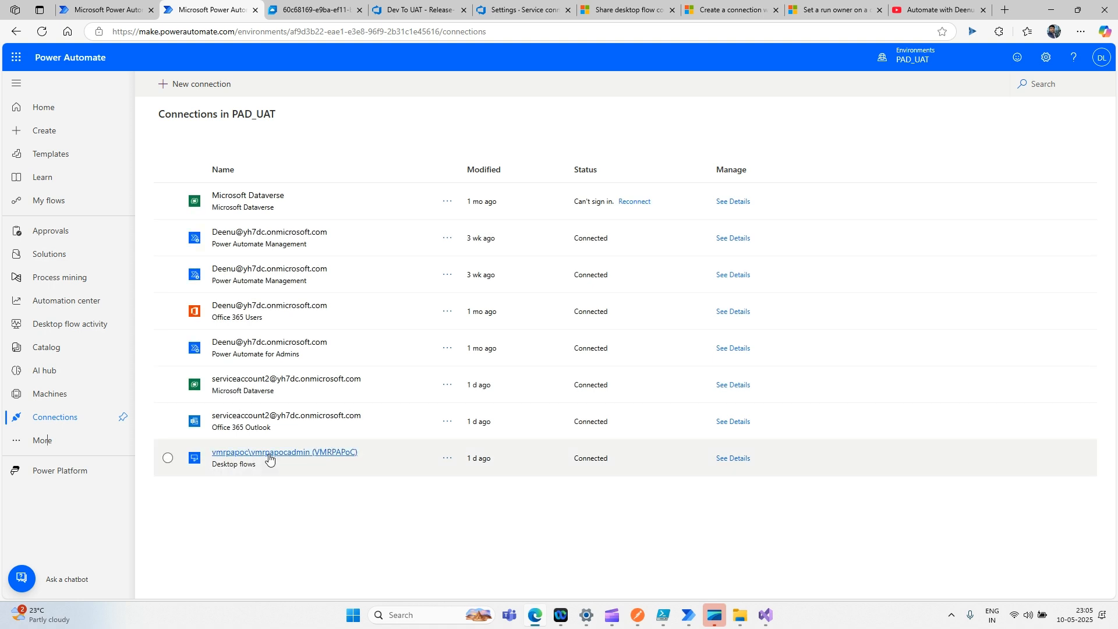
click(268, 455)
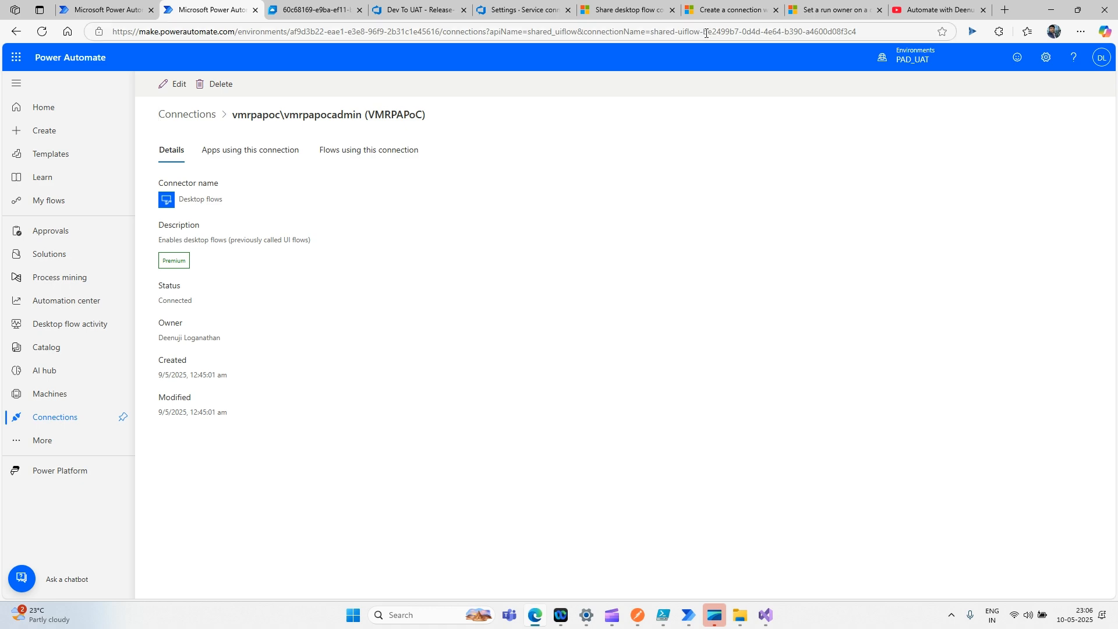
drag(703, 32, 857, 32)
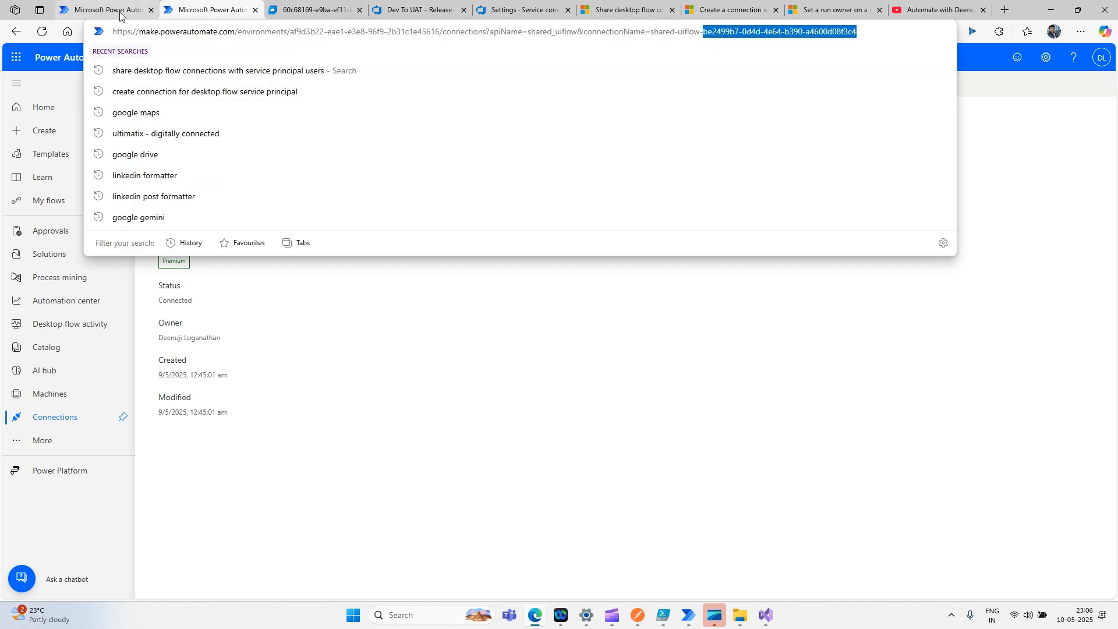
- Confirm the ID matches the error message with Ctrl+F, then return to the Connections list
click(120, 10)
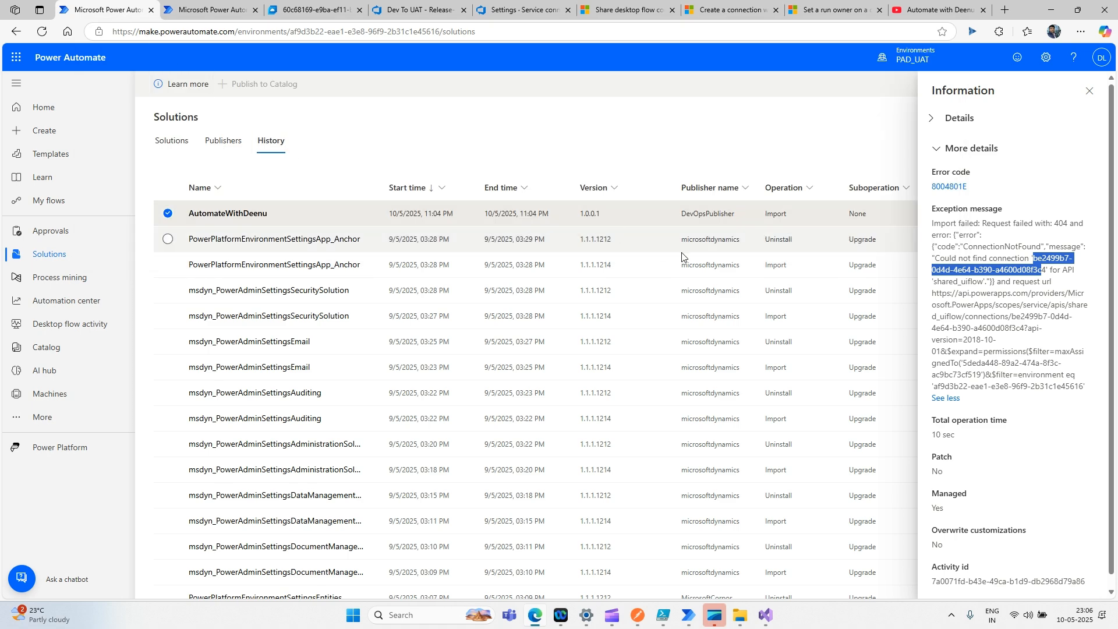
click(1042, 292)
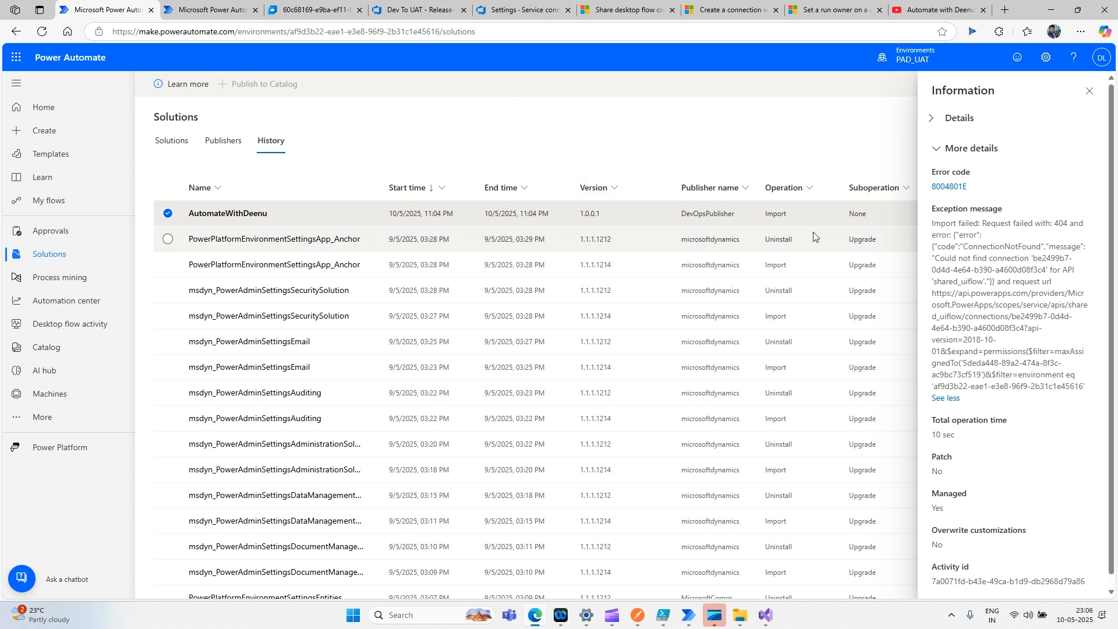
key(ctrl+f)
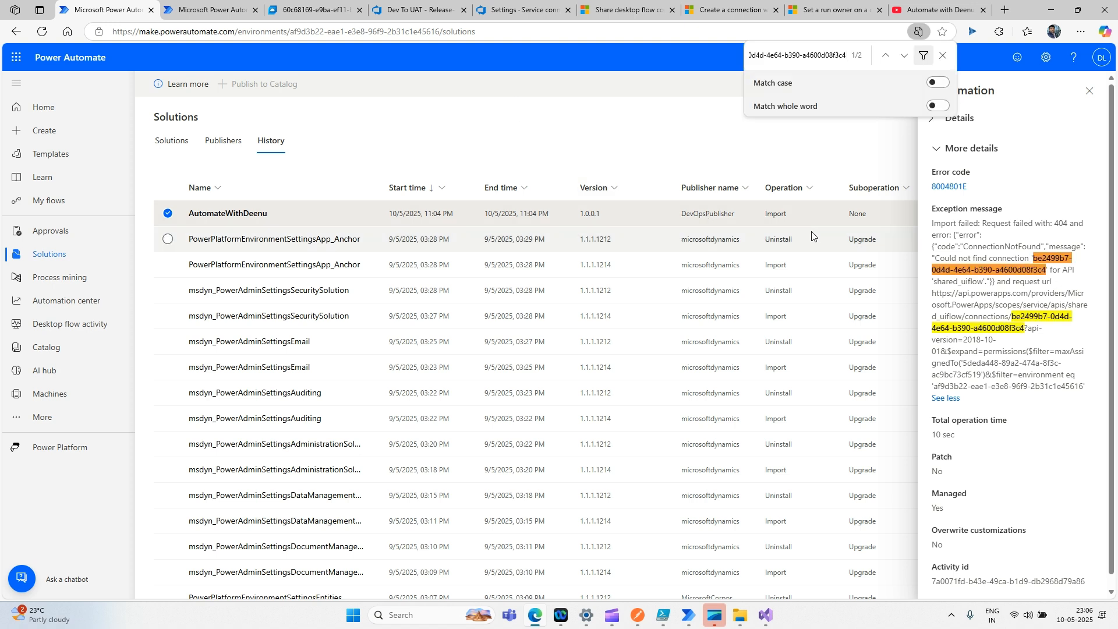
click(942, 57)
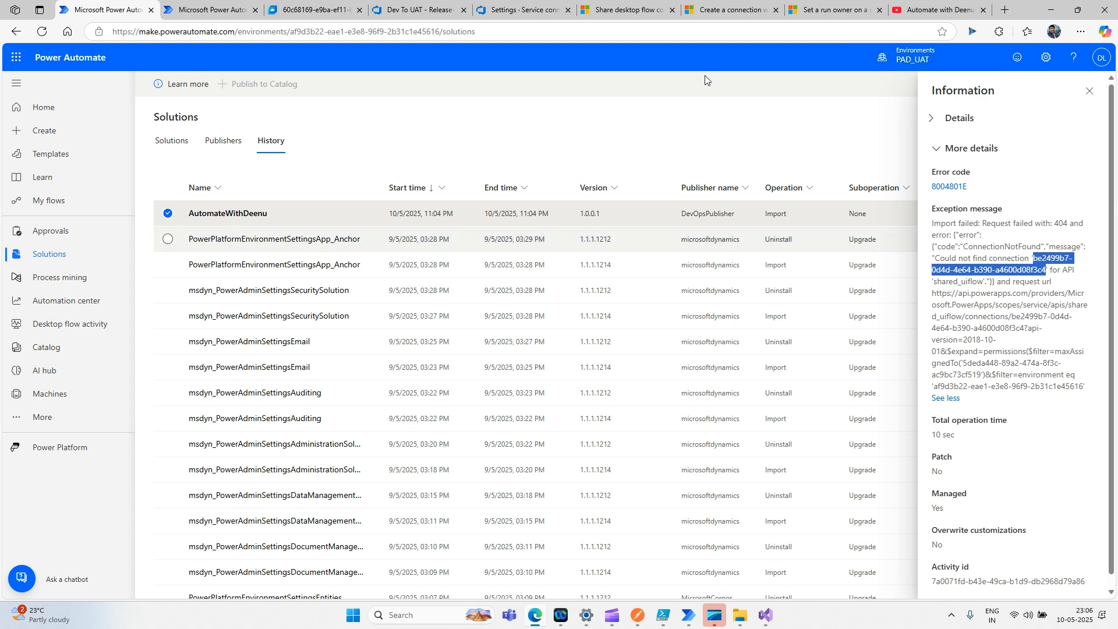
click(198, 10)
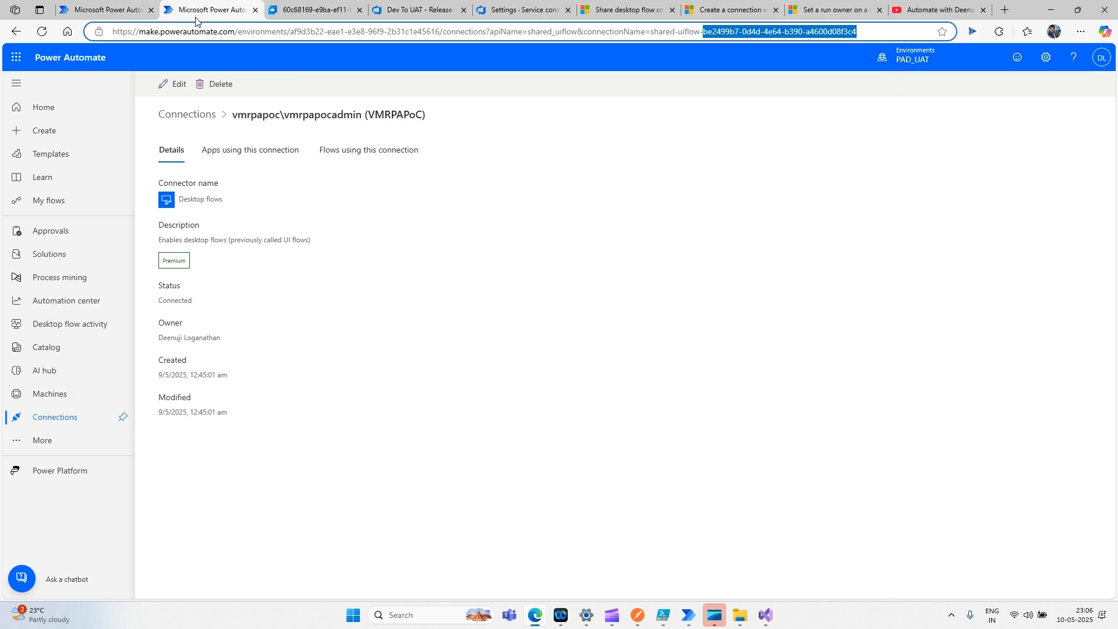
click(204, 122)
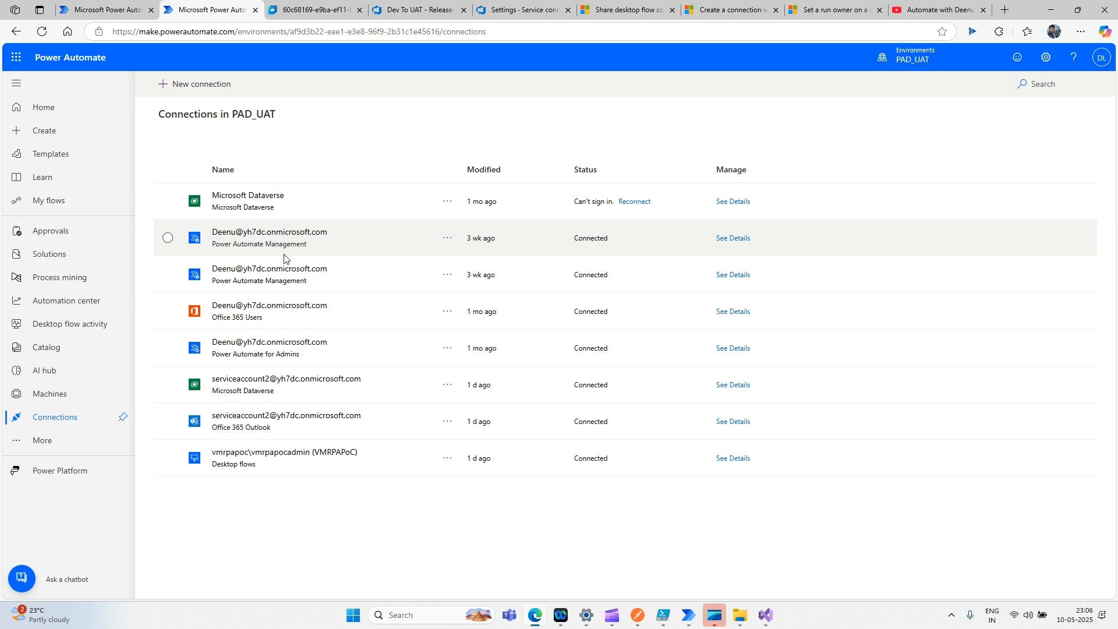
- Search connectors for 'desktop' and start a new Desktop flows connection
click(1033, 87)
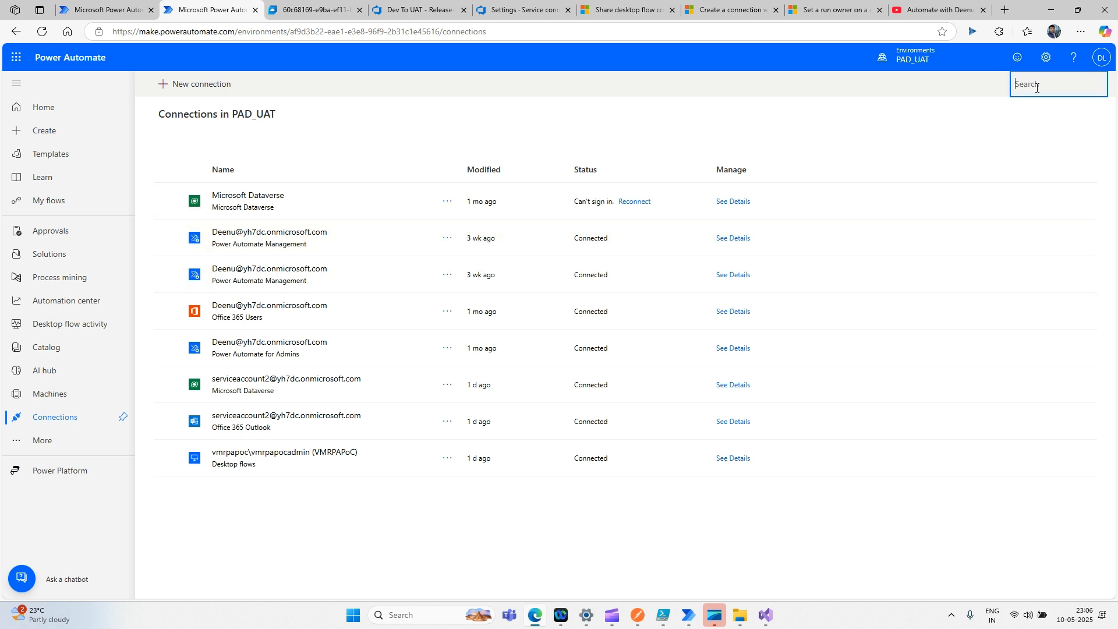
text(desktop)
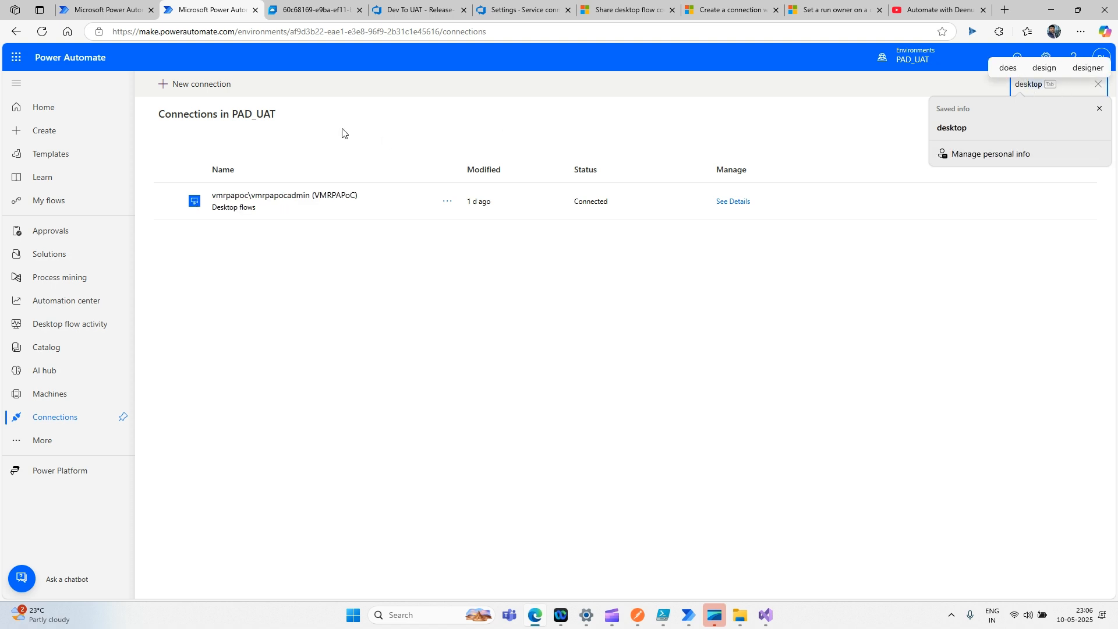
click(202, 95)
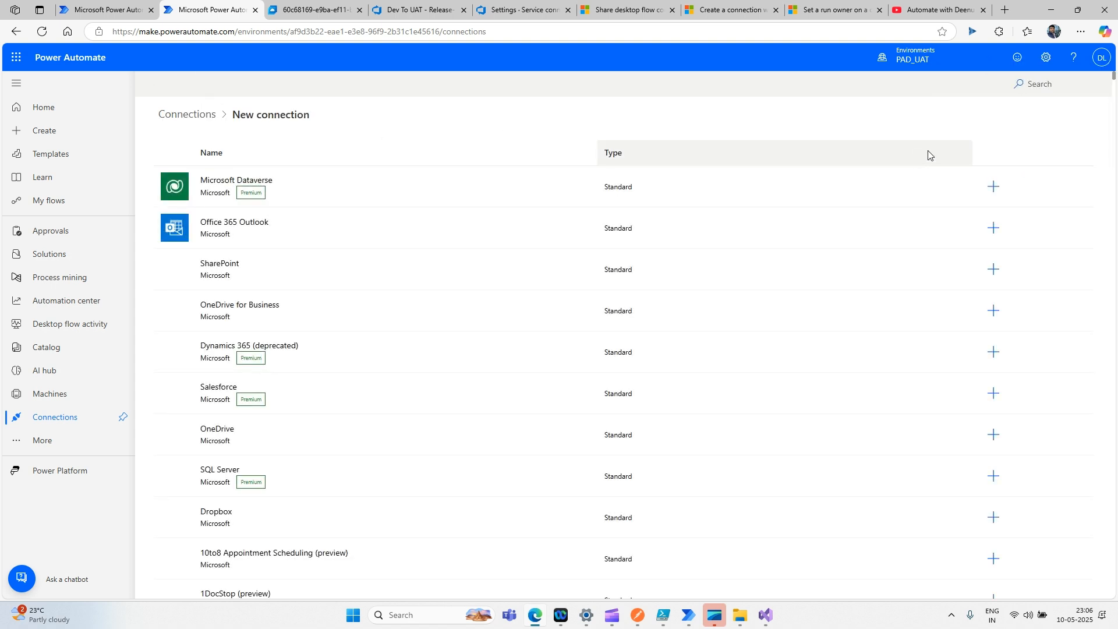
click(1033, 89)
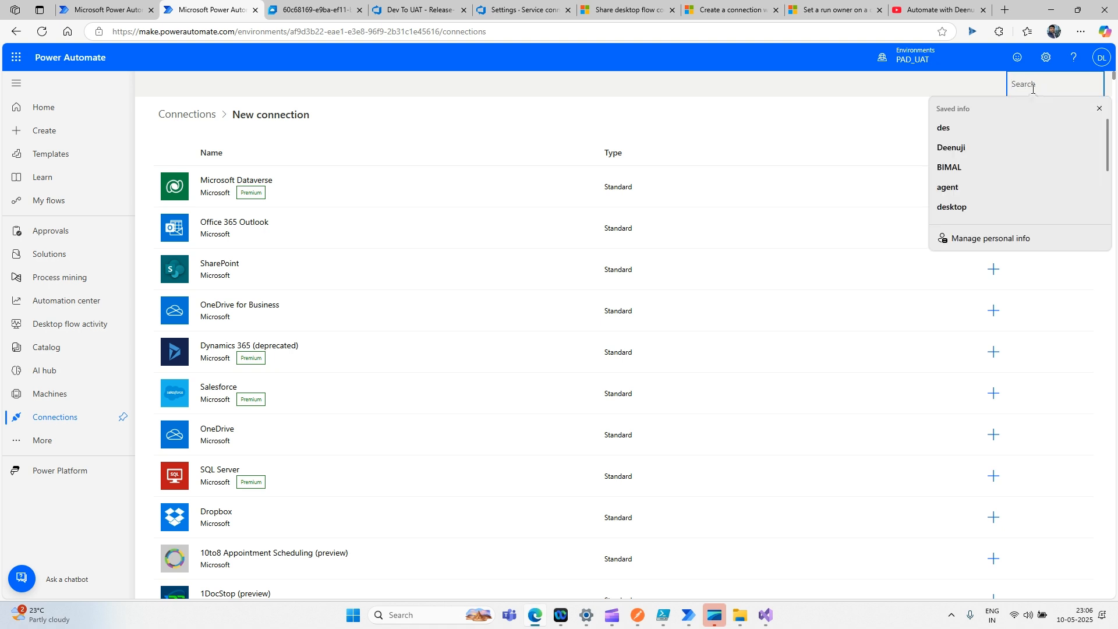
text(desktop)
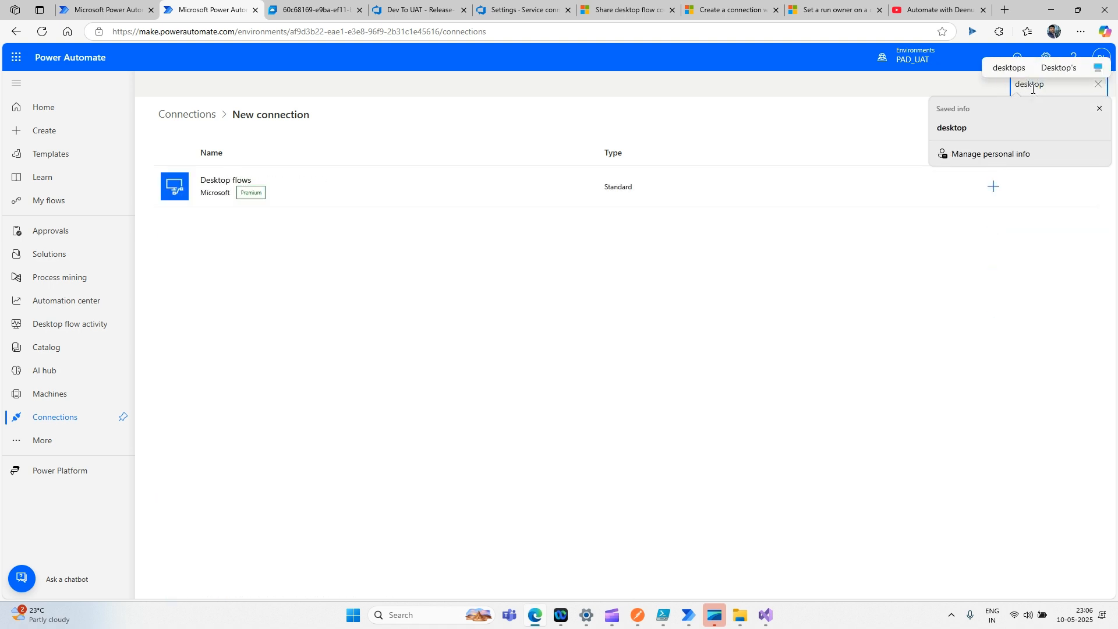
click(992, 187)
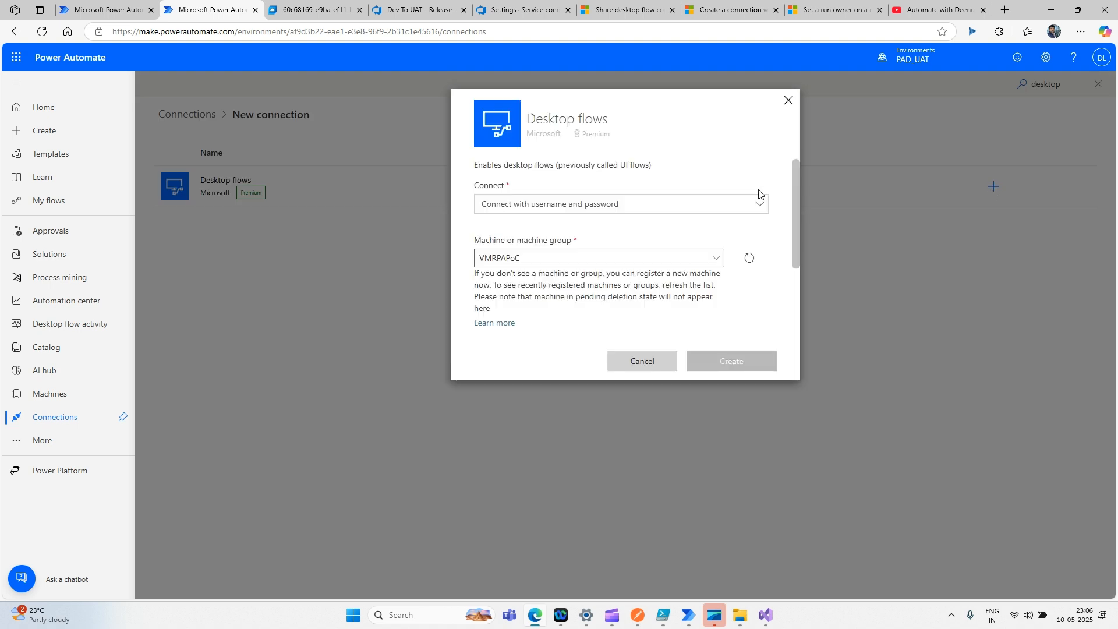
- Choose machine VMRPAPoC with username/password authentication and enter the domain and username
click(747, 260)
click(757, 205)
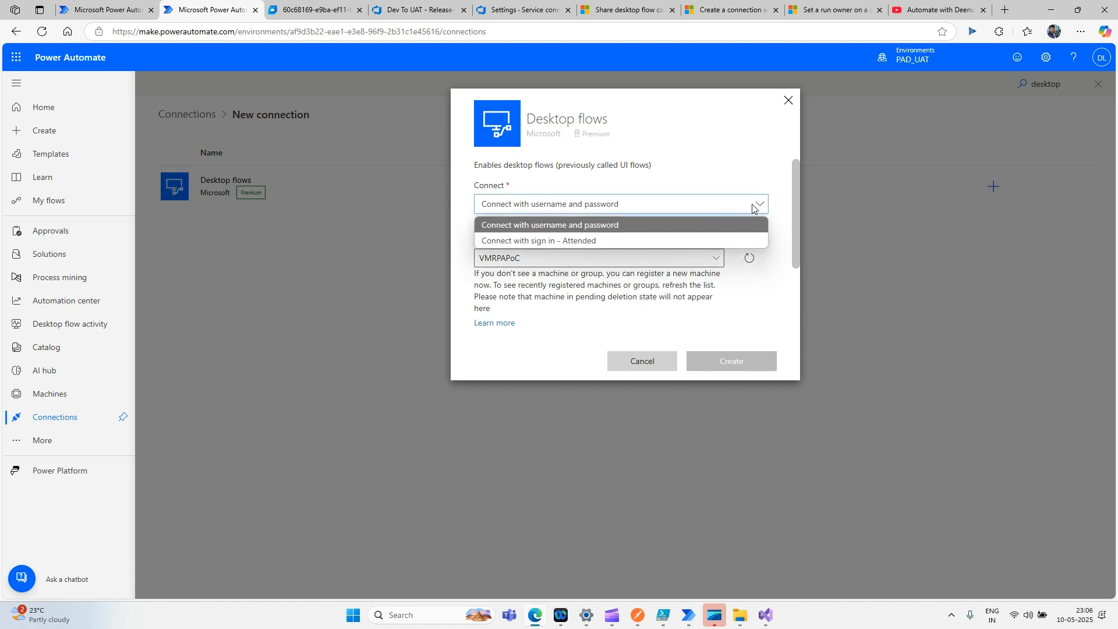
click(754, 208)
scroll(773, 244, down, 2)
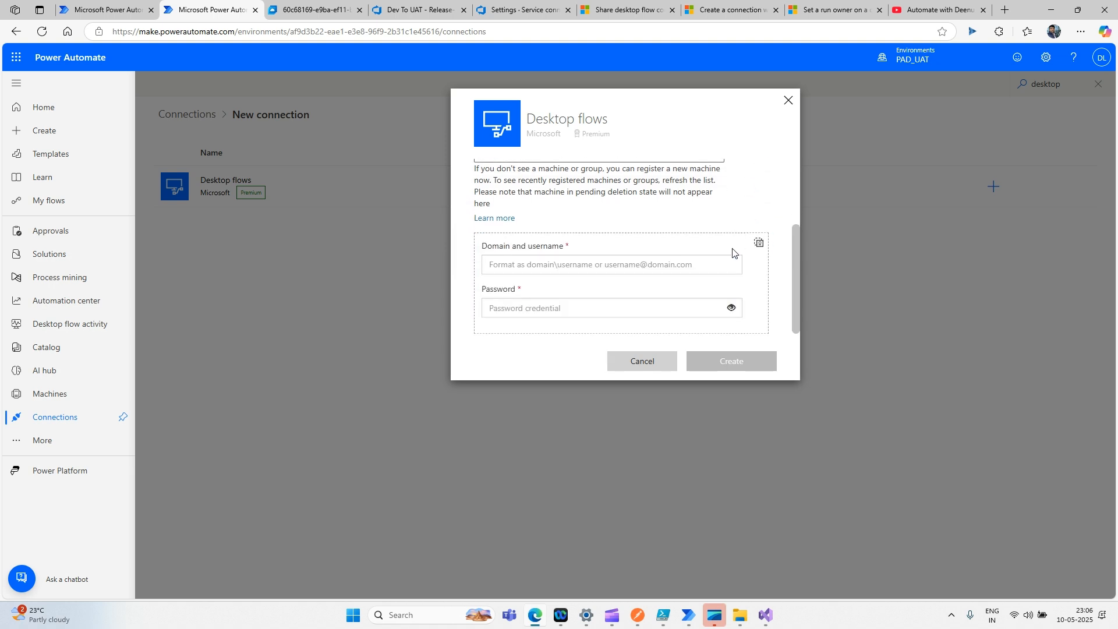
scroll(704, 265, up, 2)
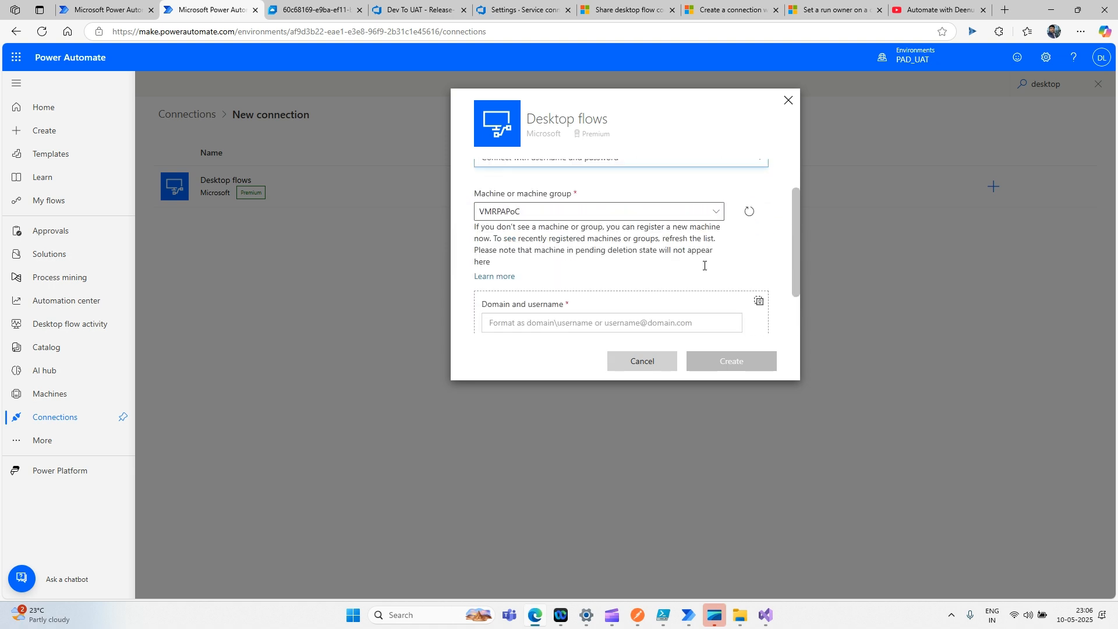
scroll(703, 266, down, 2)
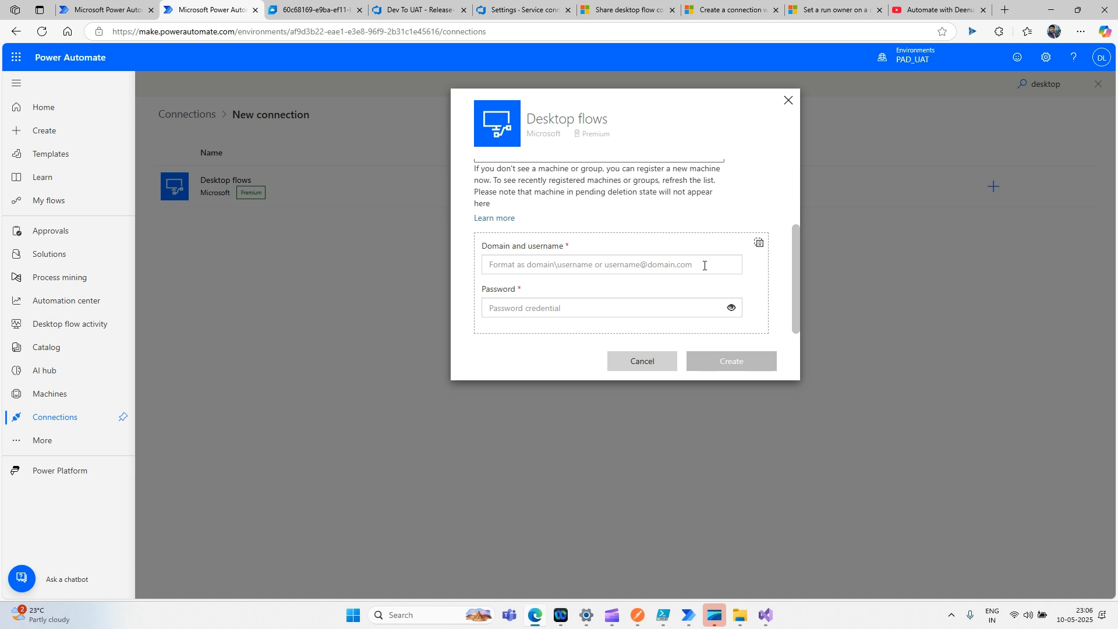
click(704, 266)
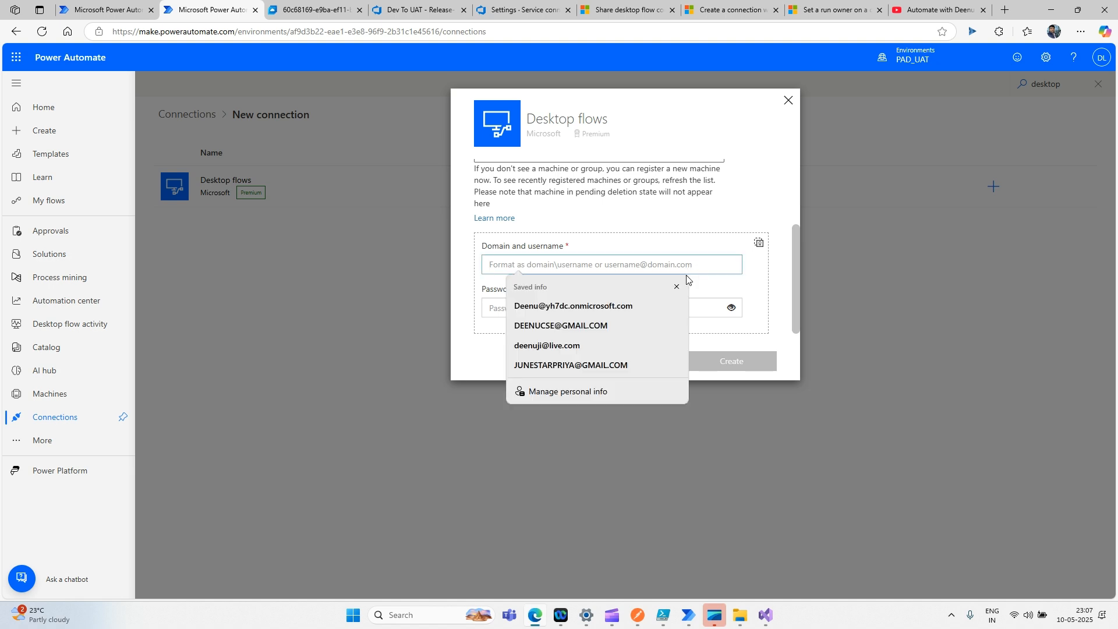
click(678, 284)
scroll(679, 248, up, 1)
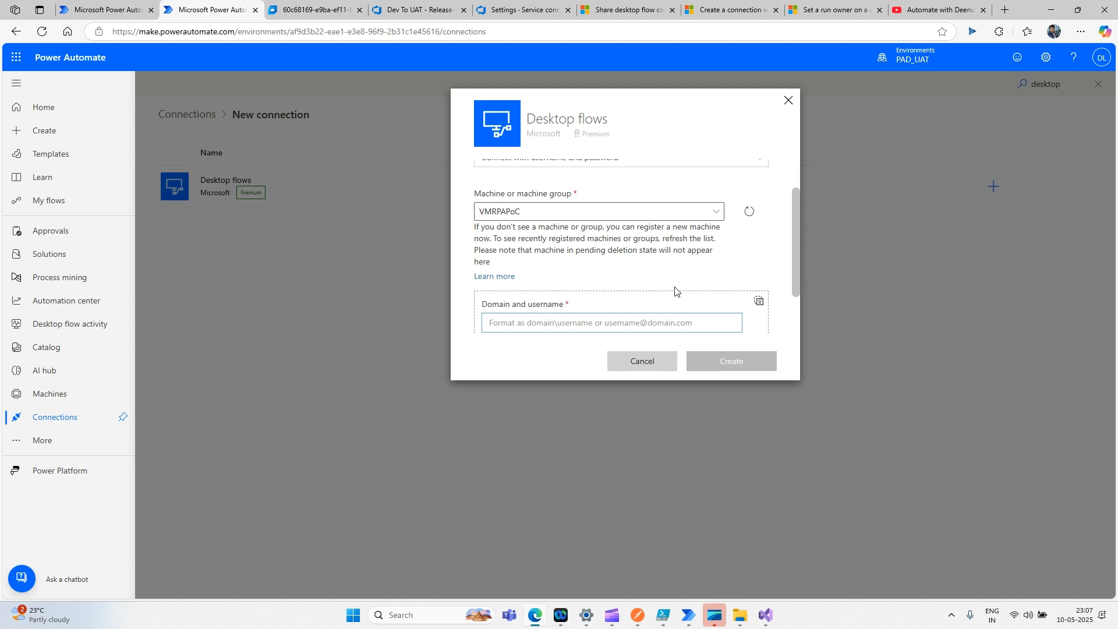
mouse_move(553, 618)
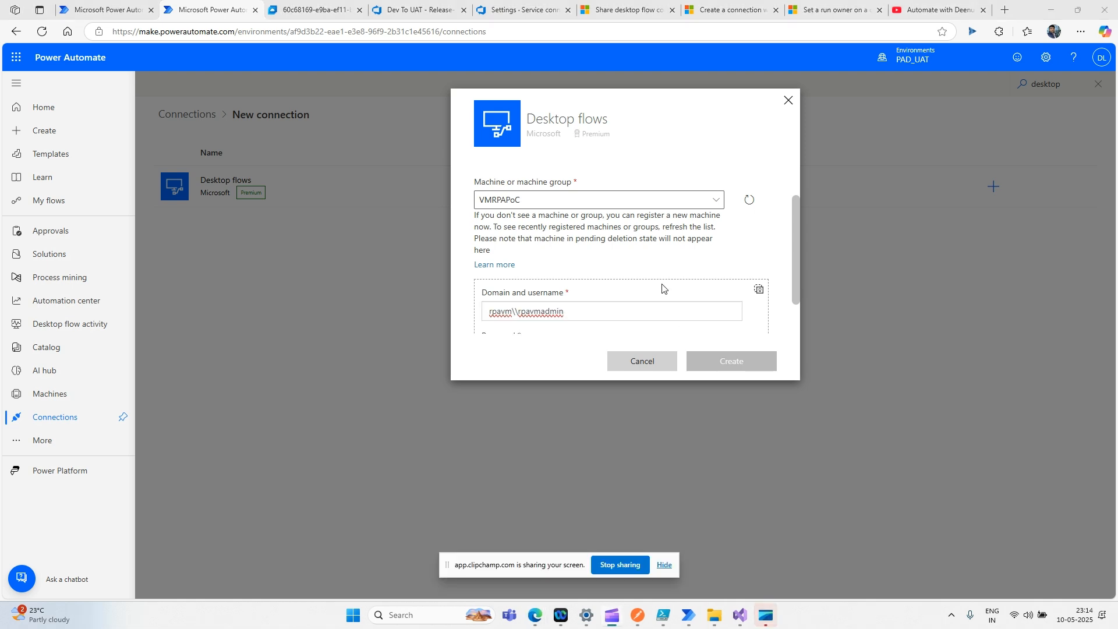
- Paste the account password and attempt to create the VMRPAPoC Desktop flows connection
drag(629, 307, 435, 310)
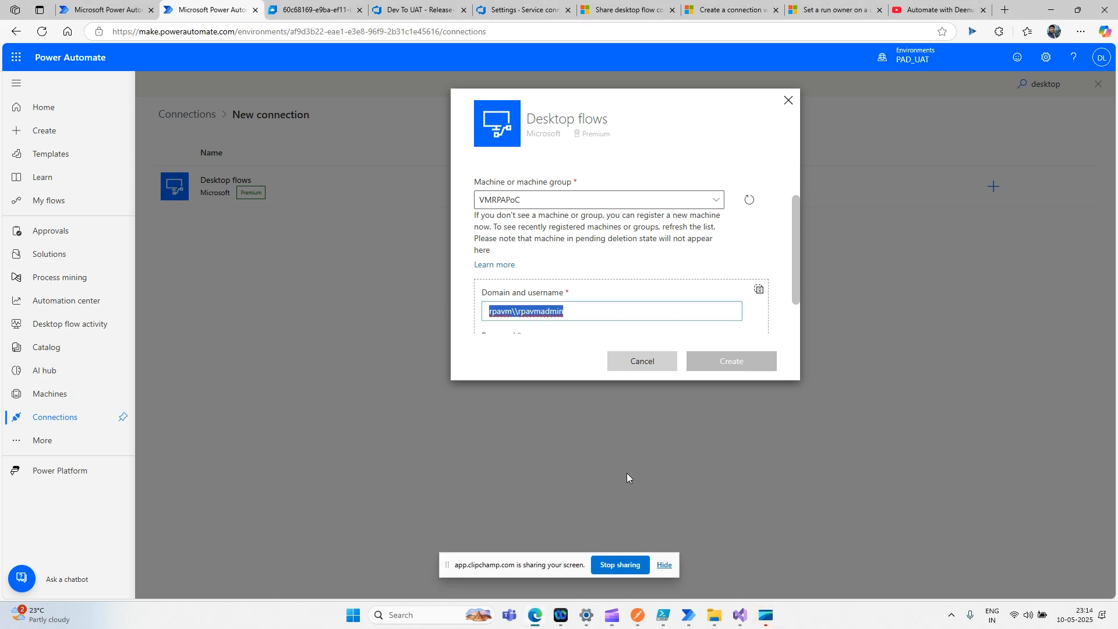
click(664, 565)
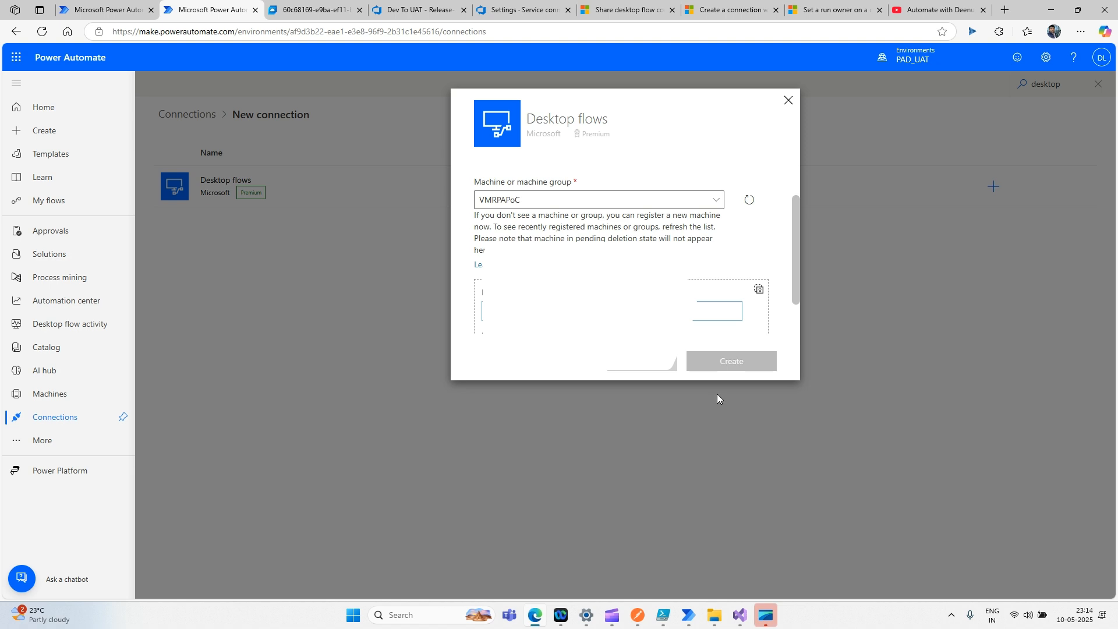
scroll(709, 267, down, 1)
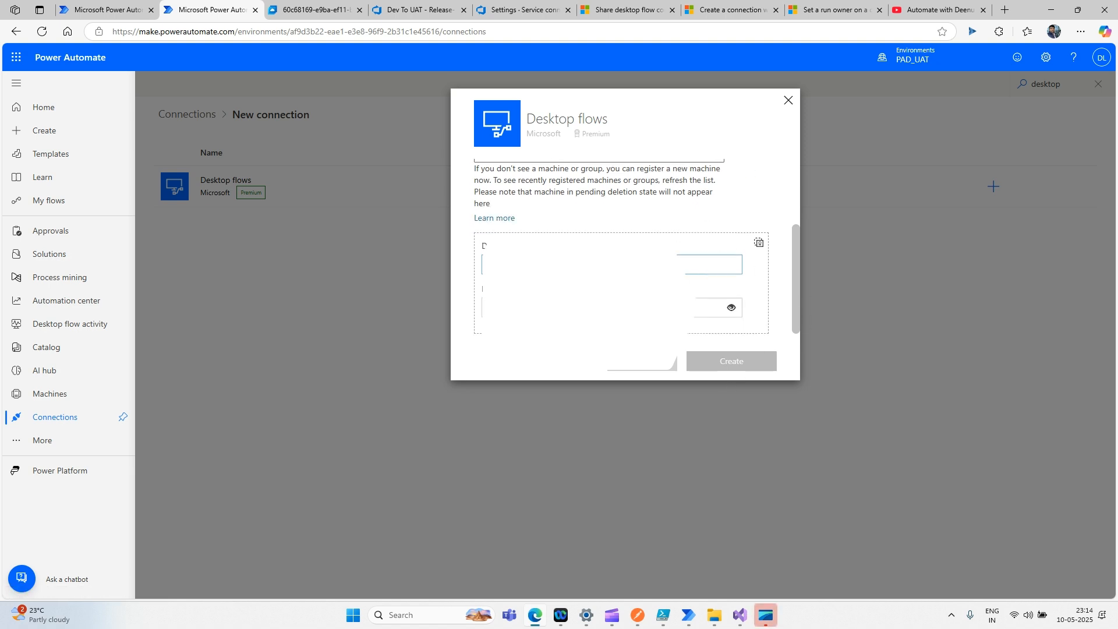
click(600, 307)
key(ctrl+v)
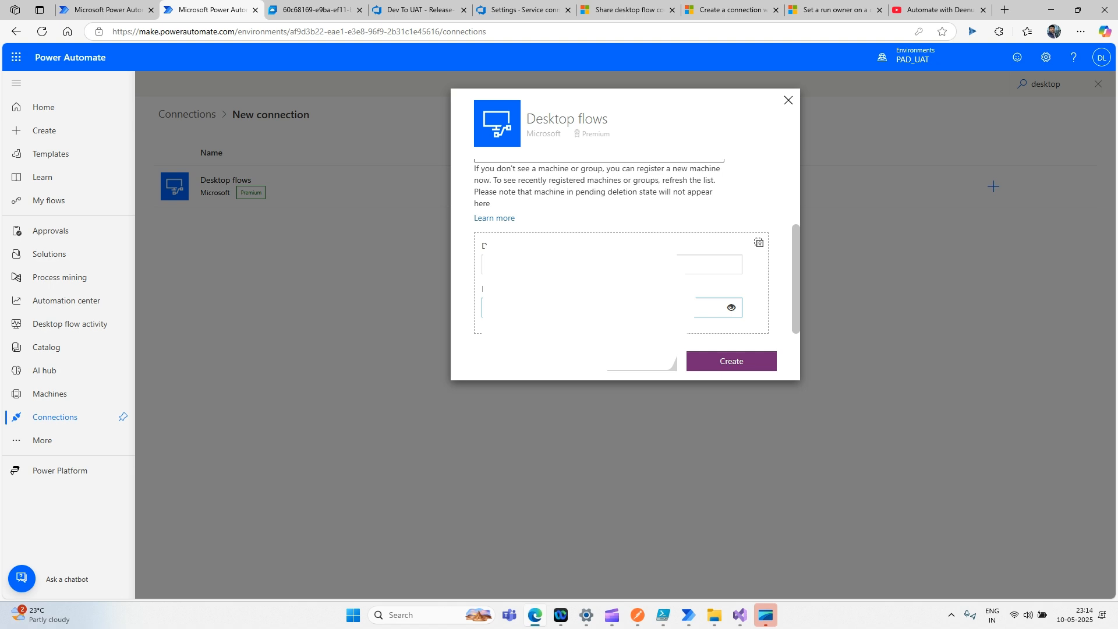
click(726, 366)
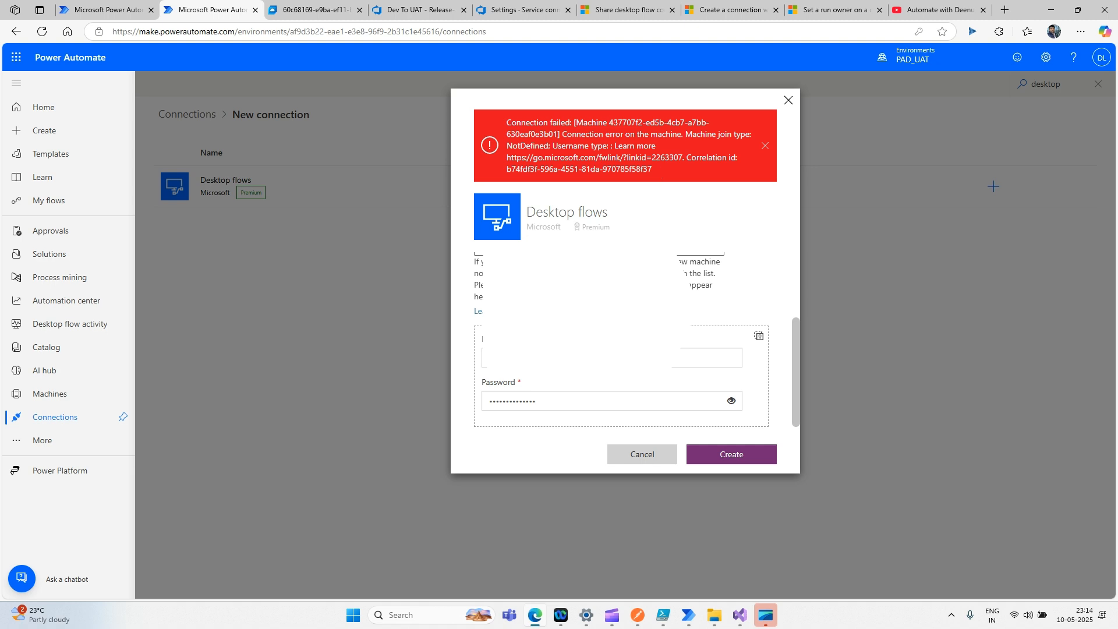
- Correct the username, create the connection again, and decline saving the password
click(542, 358)
click(732, 461)
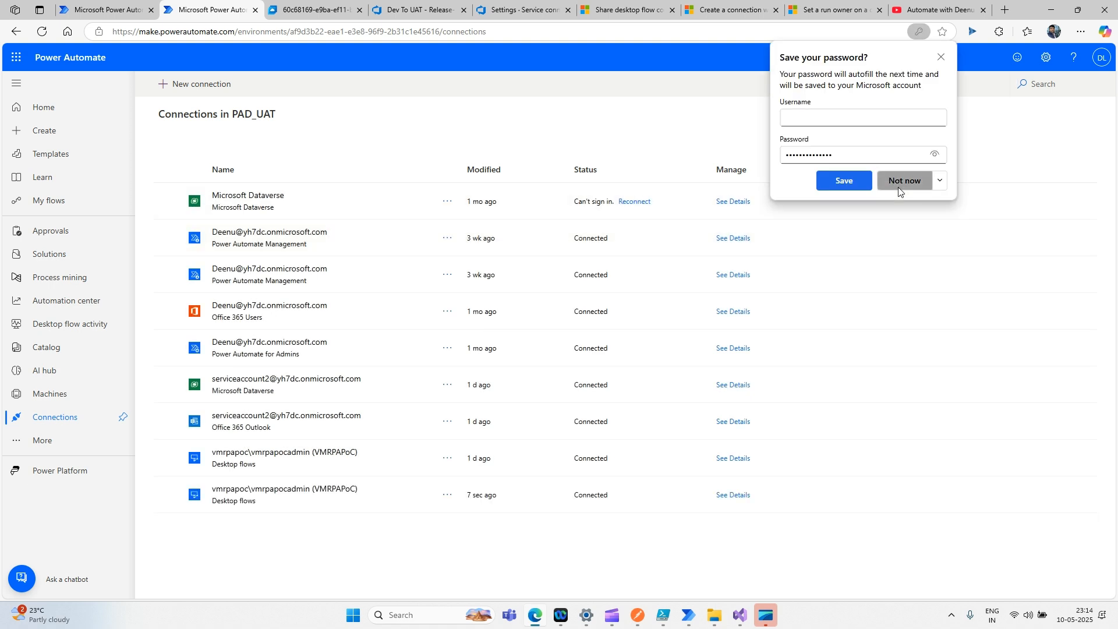
click(902, 181)
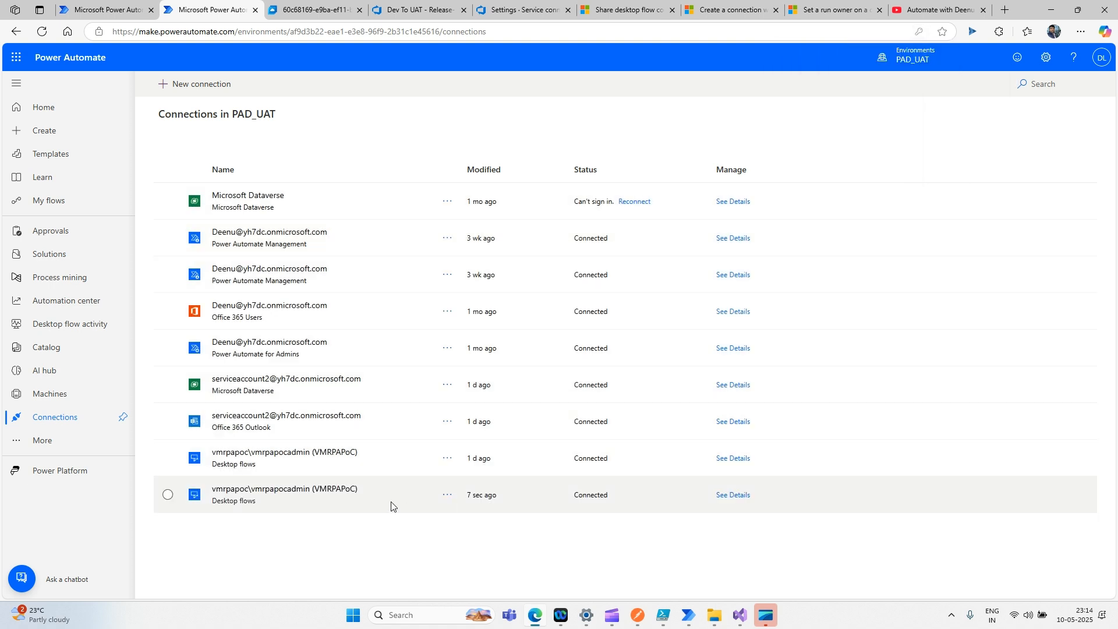
- Copy the new VMRPAPoC connection's ID from its details page and return to Release-18's log
click(345, 492)
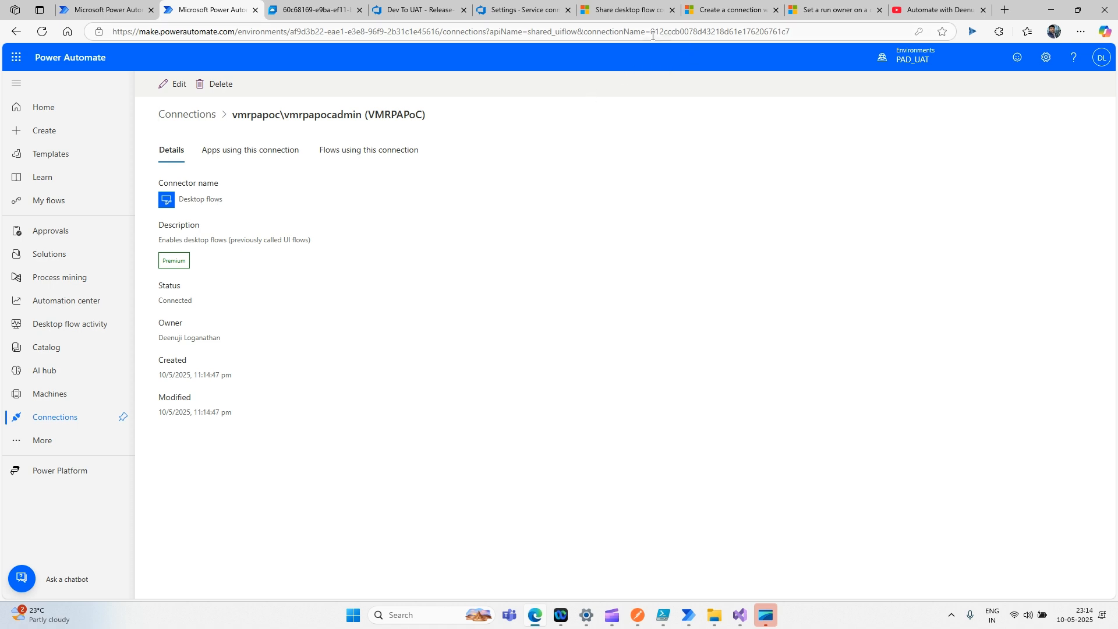
drag(652, 32, 805, 32)
key(ctrl+c)
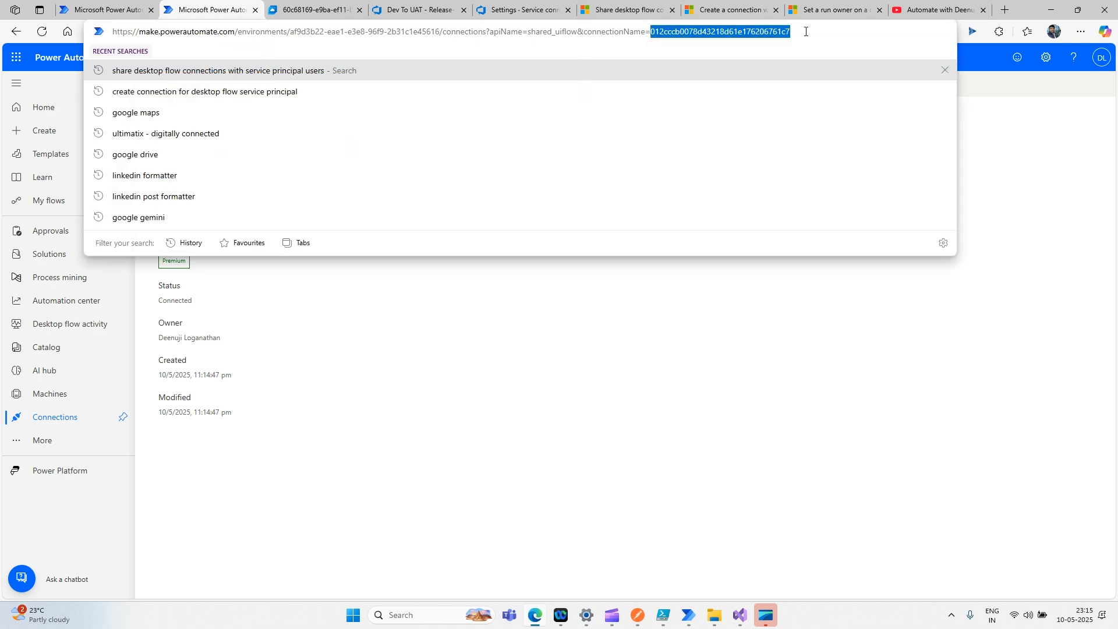
click(415, 16)
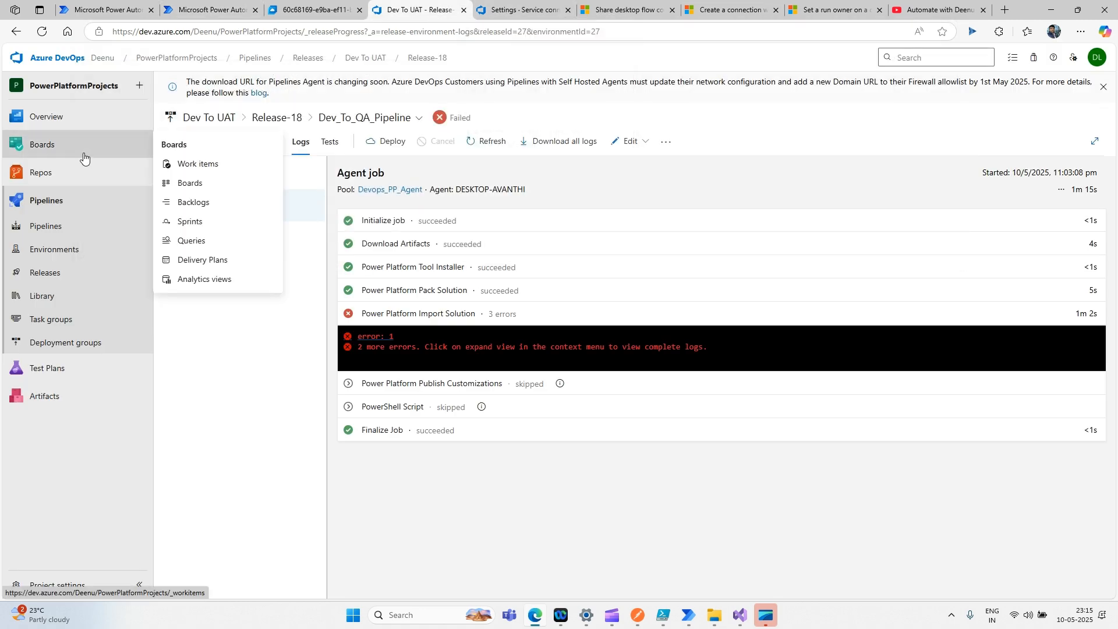
- Replace the shared_uiflow ConnectionId in AutomateWithDeenu/Automatewithdeenu.json with the new ID and commit to main
click(38, 179)
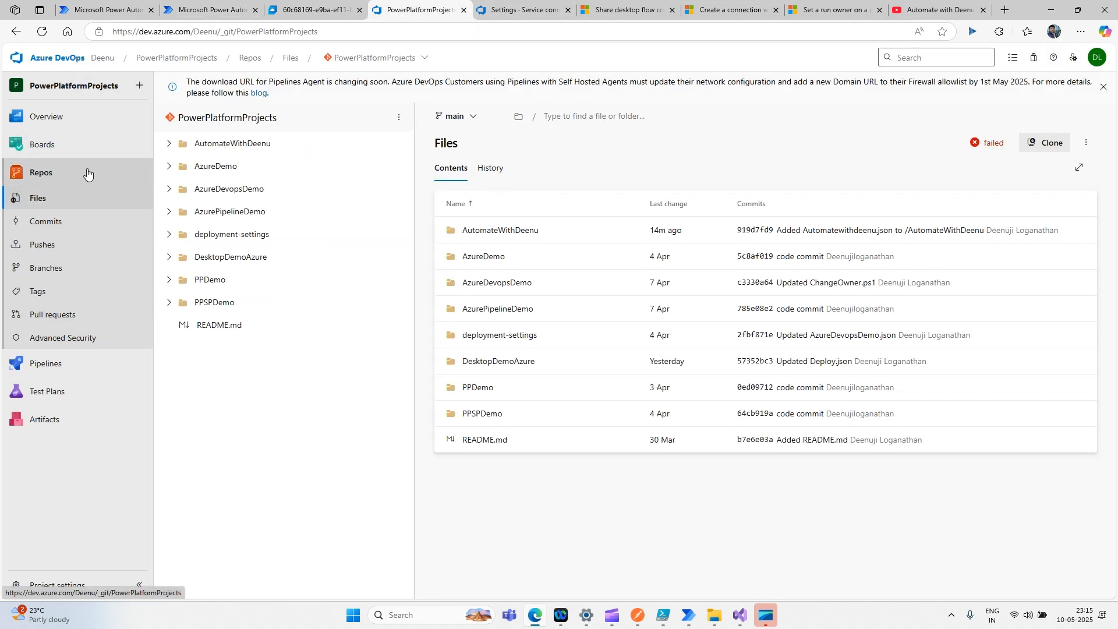
click(168, 144)
click(233, 189)
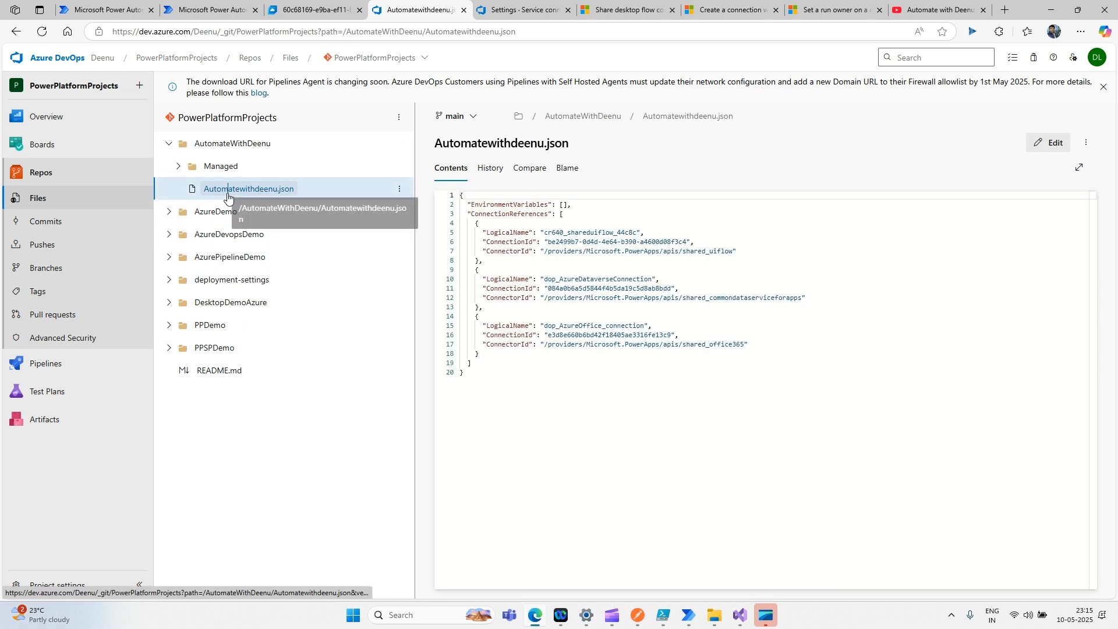
click(1055, 143)
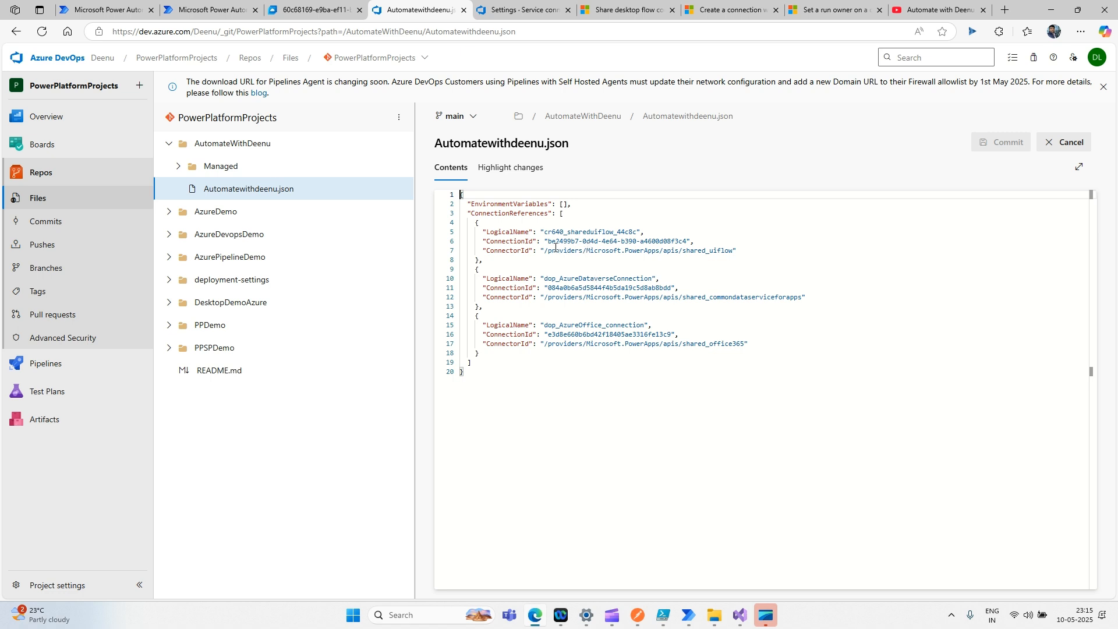
drag(547, 241, 688, 241)
key(ctrl+v)
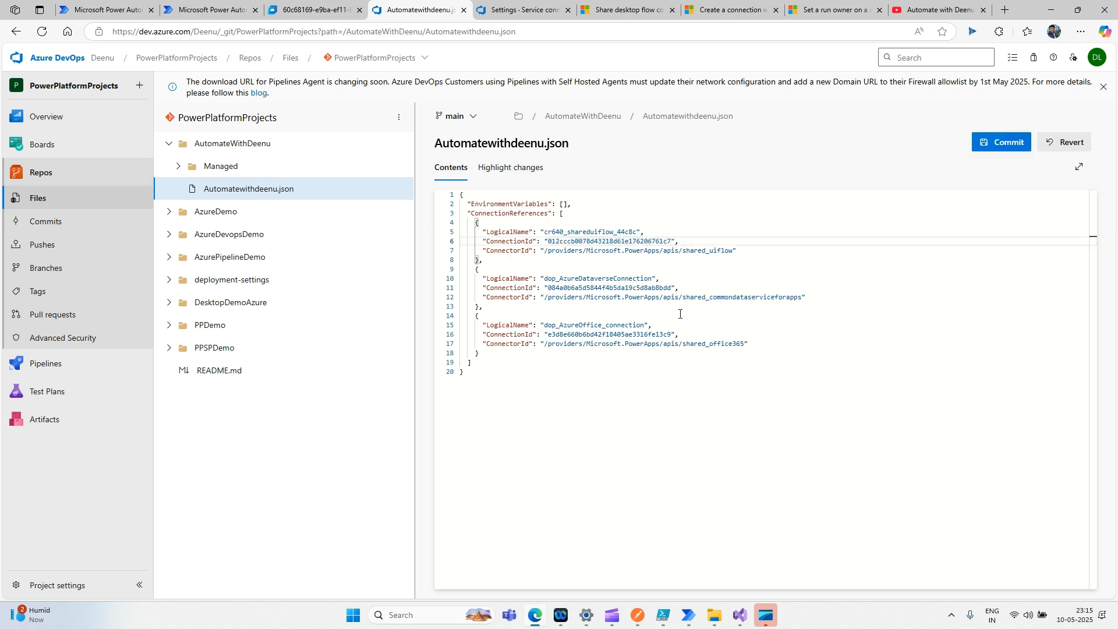
key(ctrl+z)
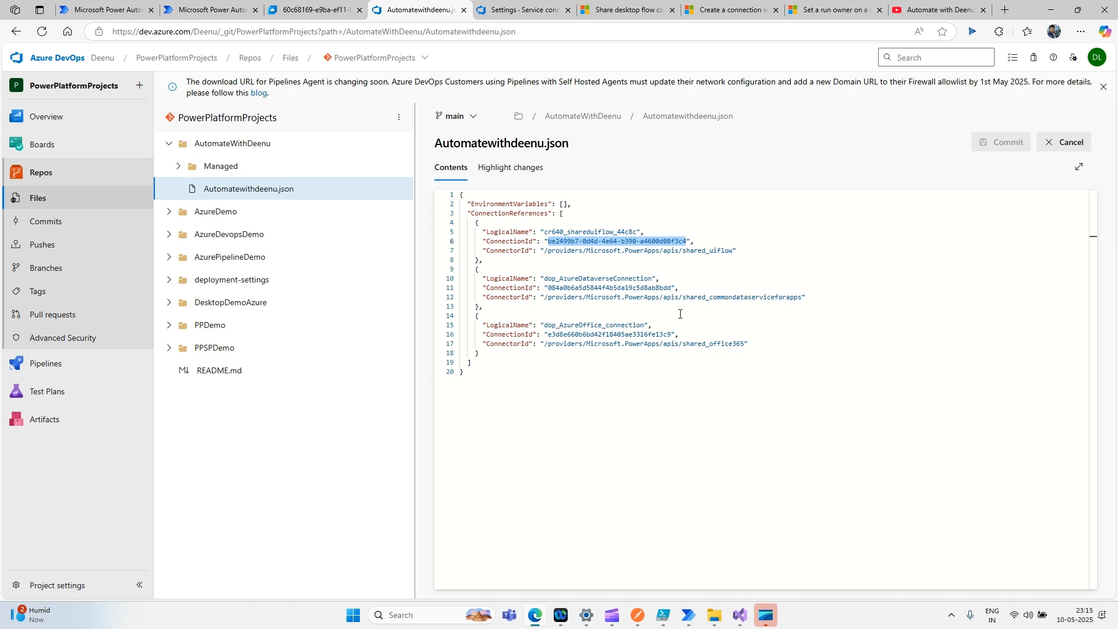
text(012cccb0078d43218d61e176206761c7)
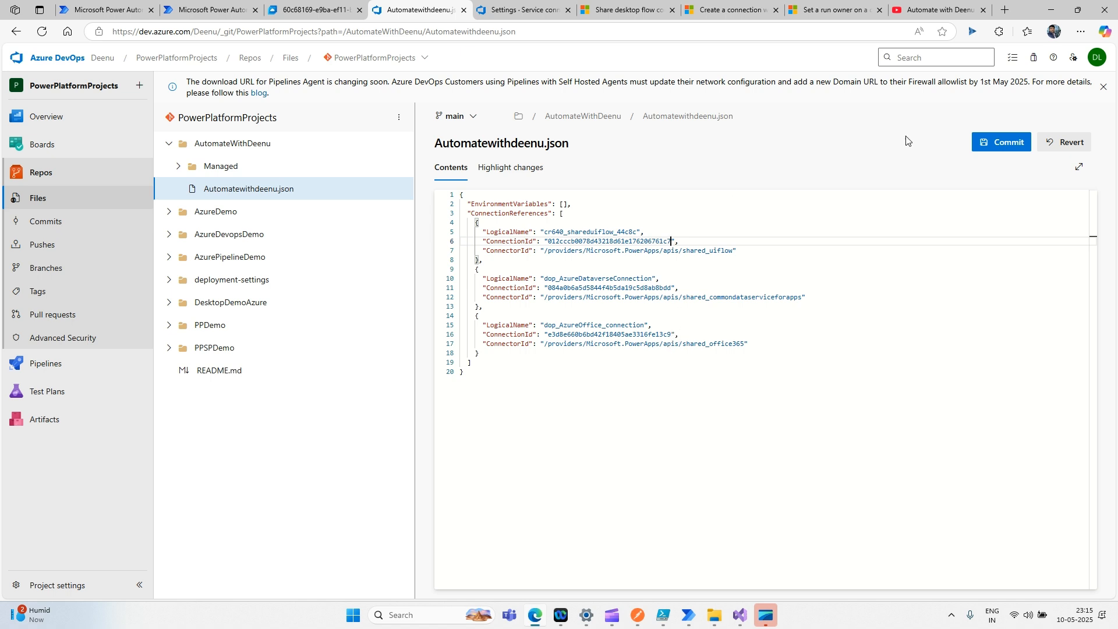
click(1004, 142)
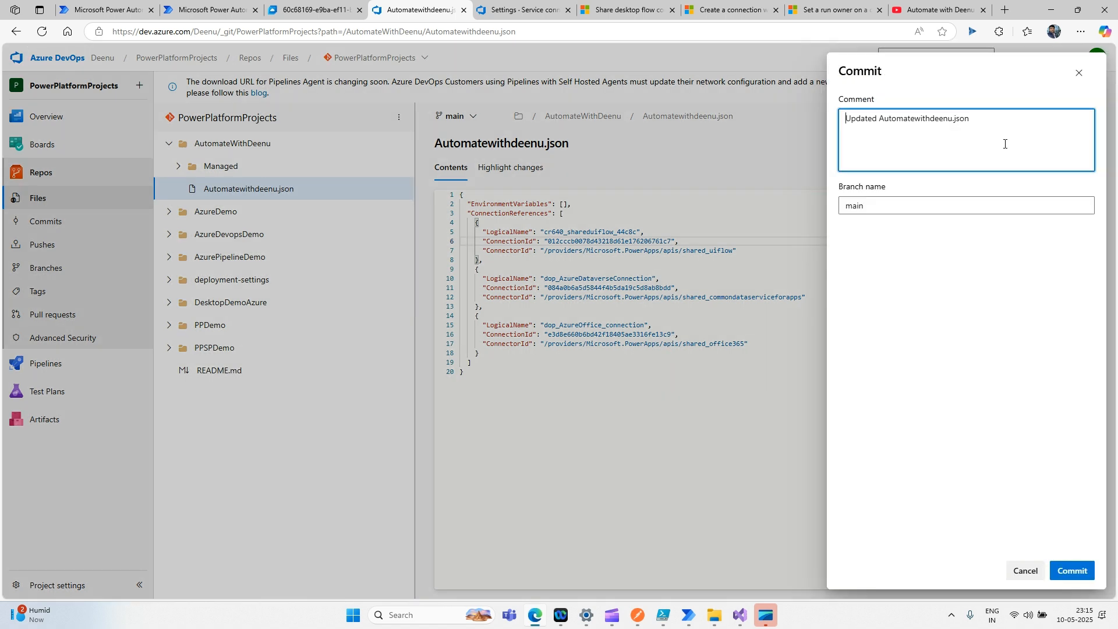
click(1071, 571)
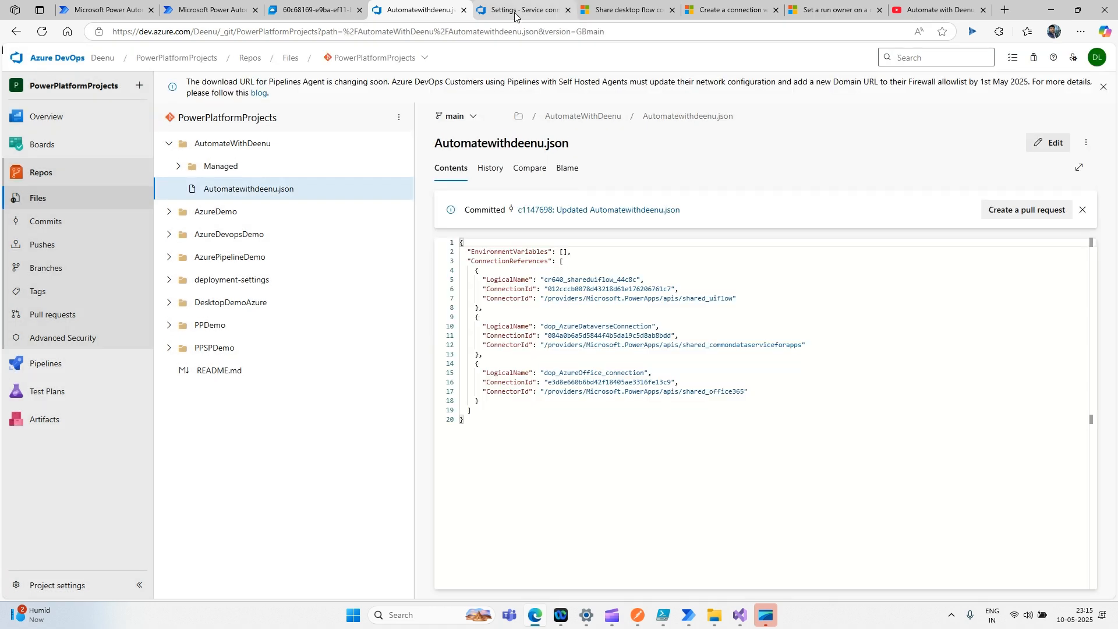
mouse_move(48, 369)
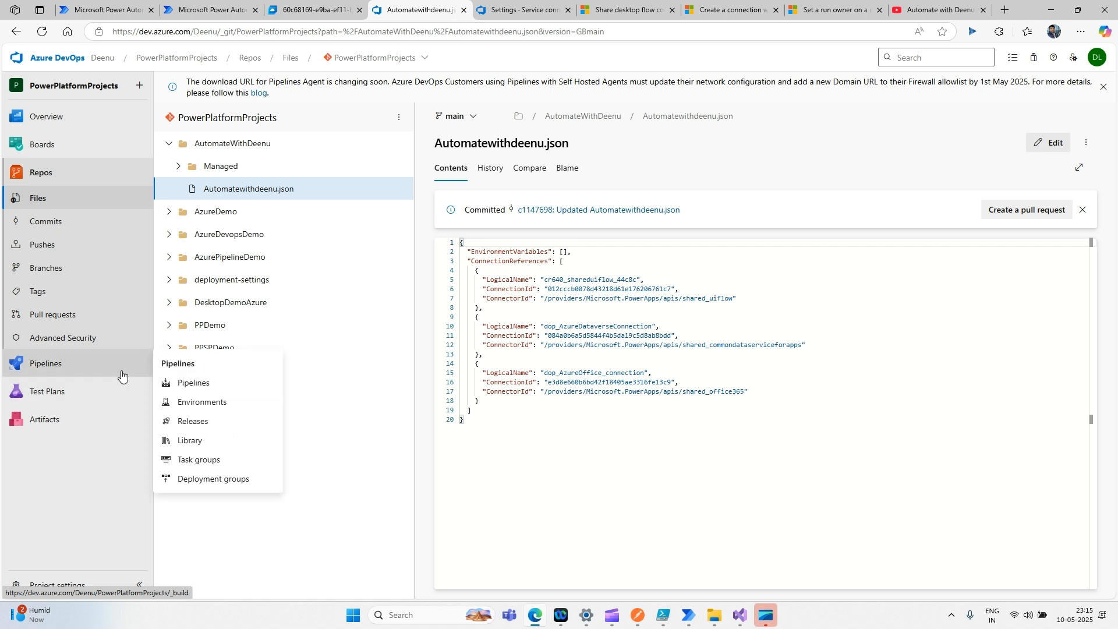
- Create Release-19 of Dev To UAT and open its stage deployment logs
click(192, 422)
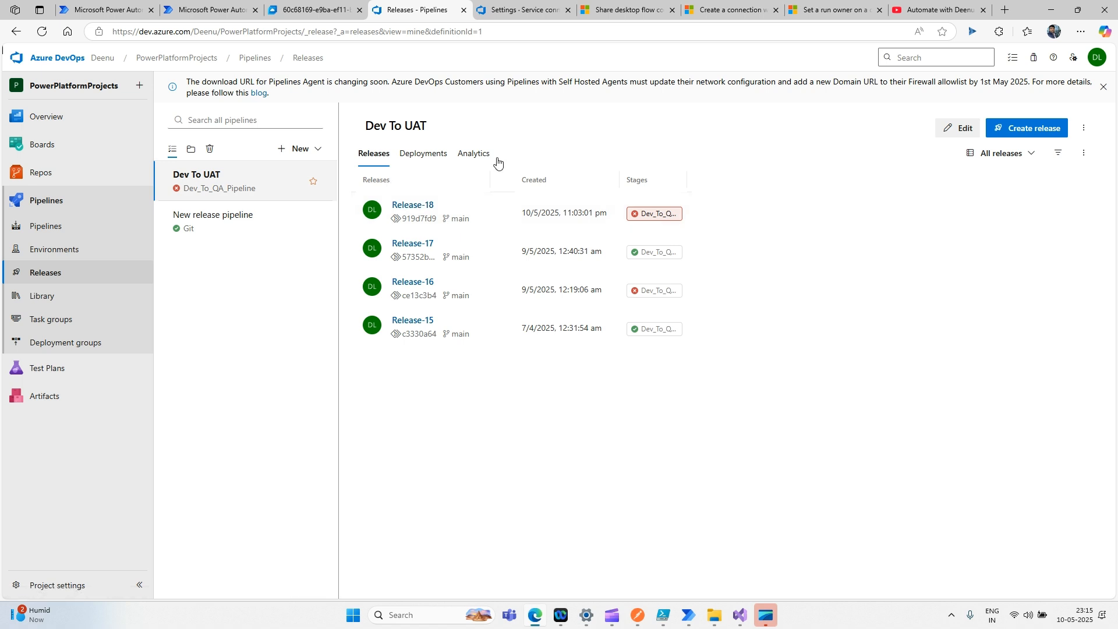
click(1013, 131)
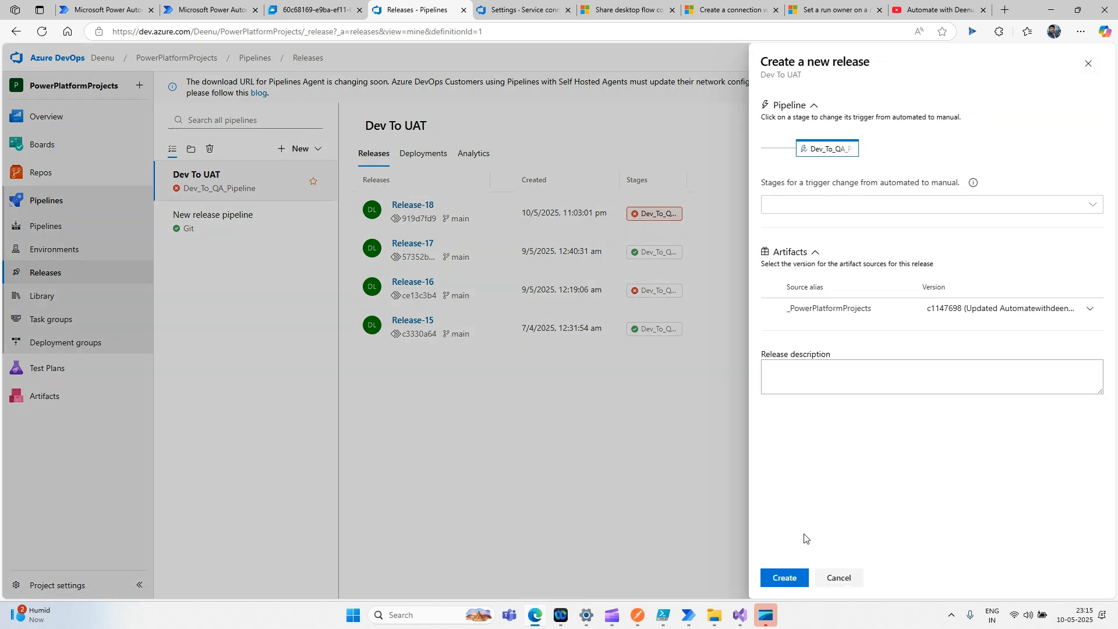
click(798, 575)
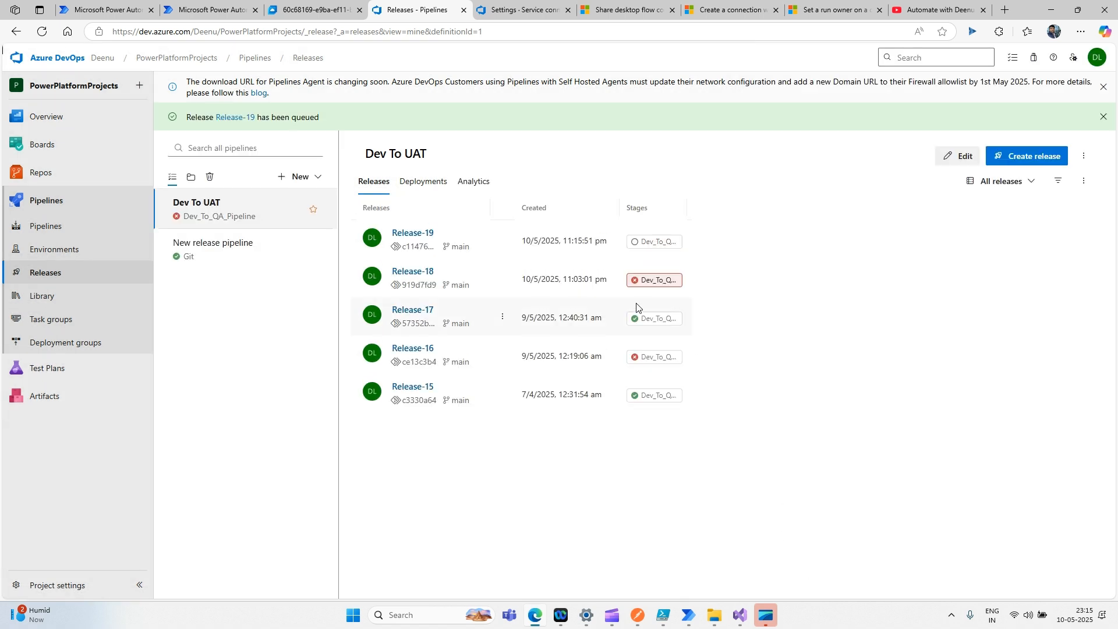
click(408, 235)
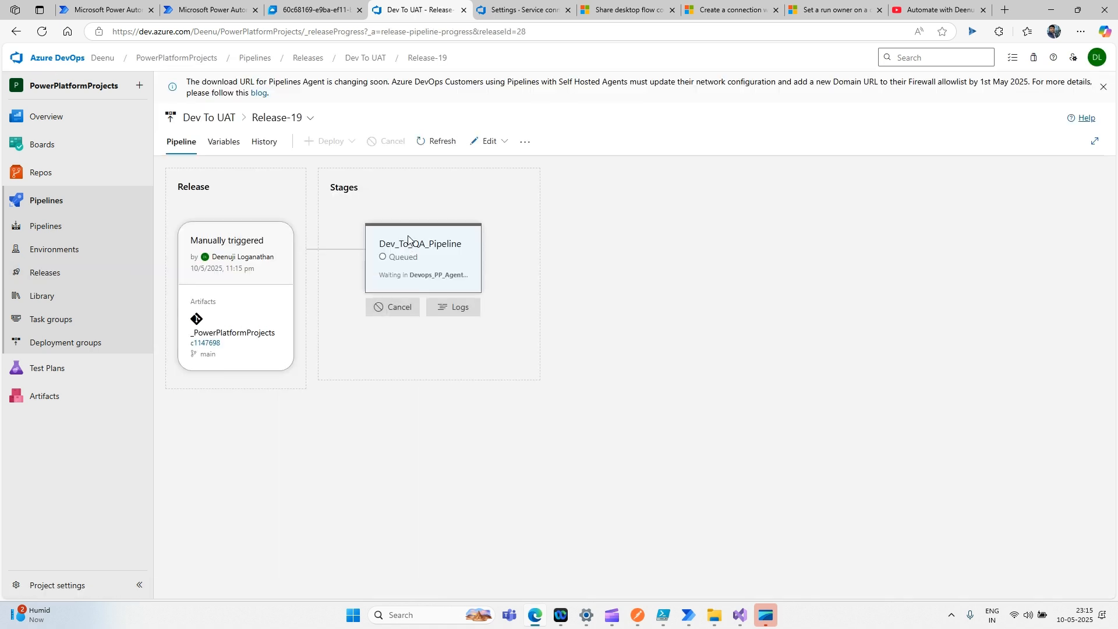
click(457, 315)
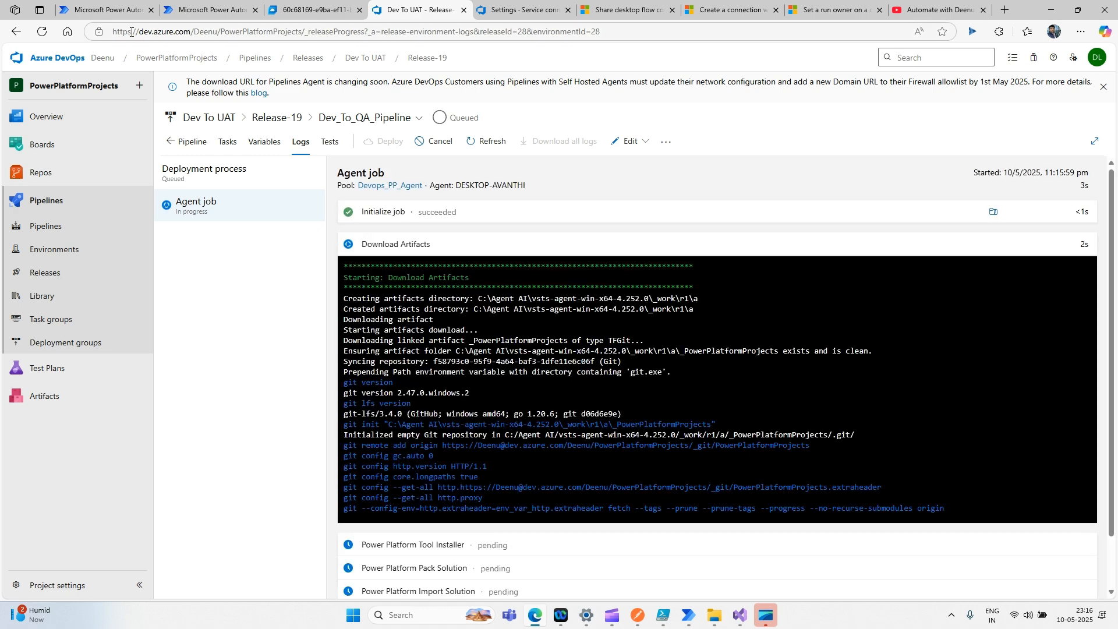
- Close the import error pane in Power Automate, then return to Release-19's failing import log
click(111, 11)
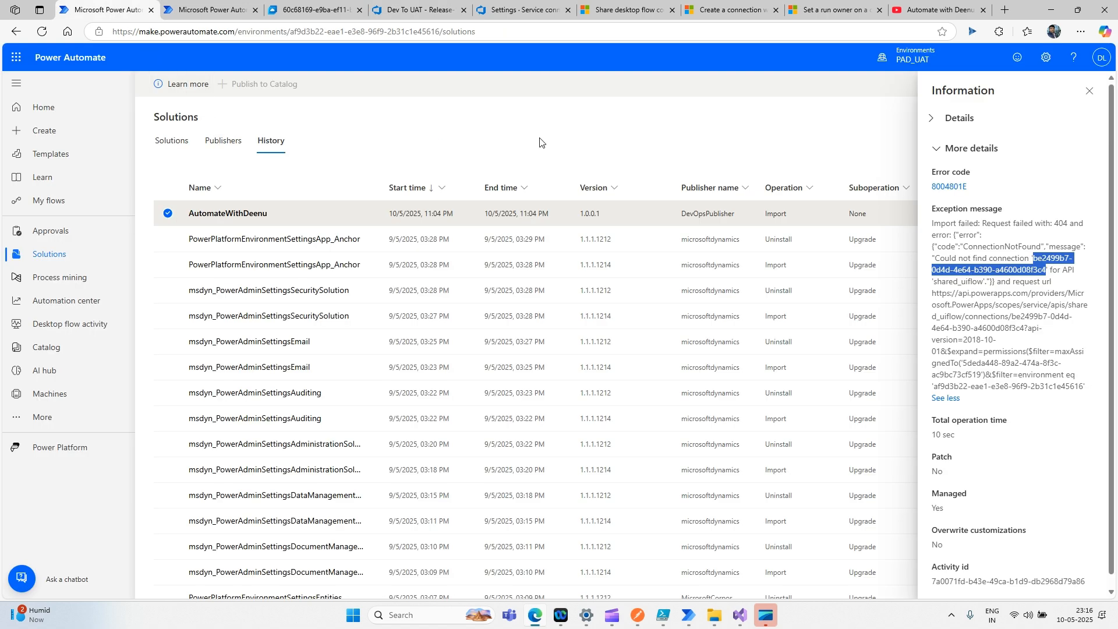
click(1090, 91)
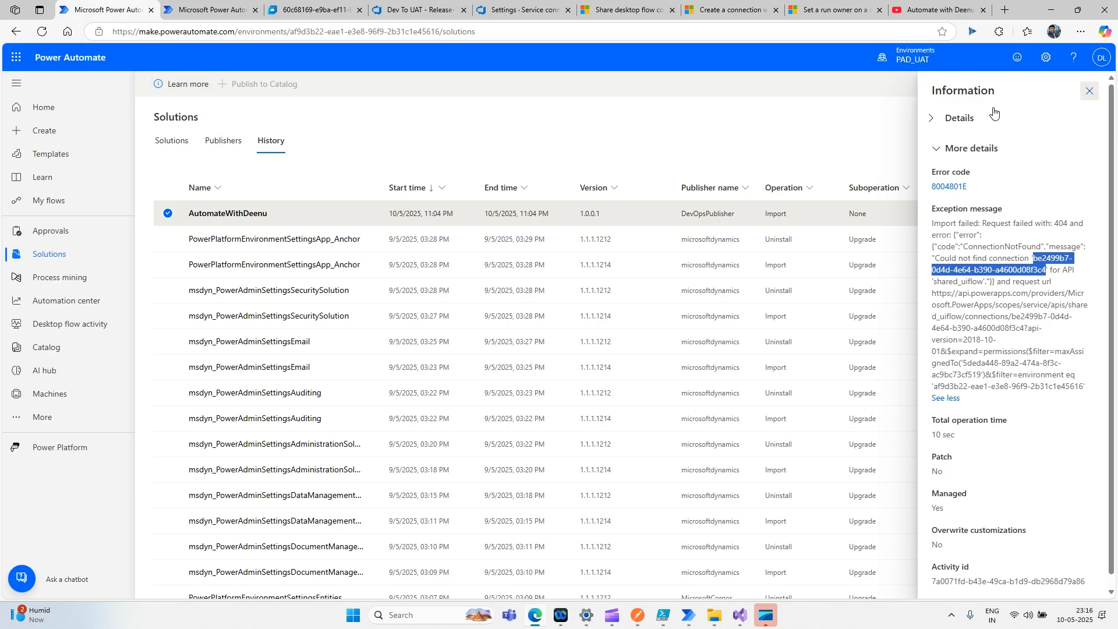
click(54, 234)
click(60, 255)
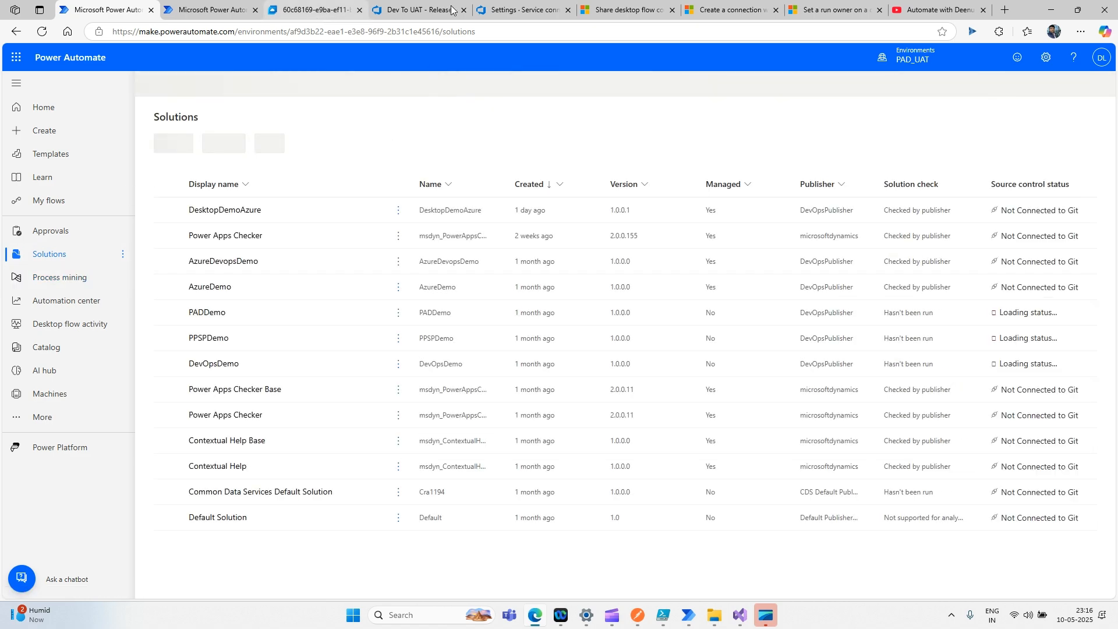
click(326, 11)
click(403, 10)
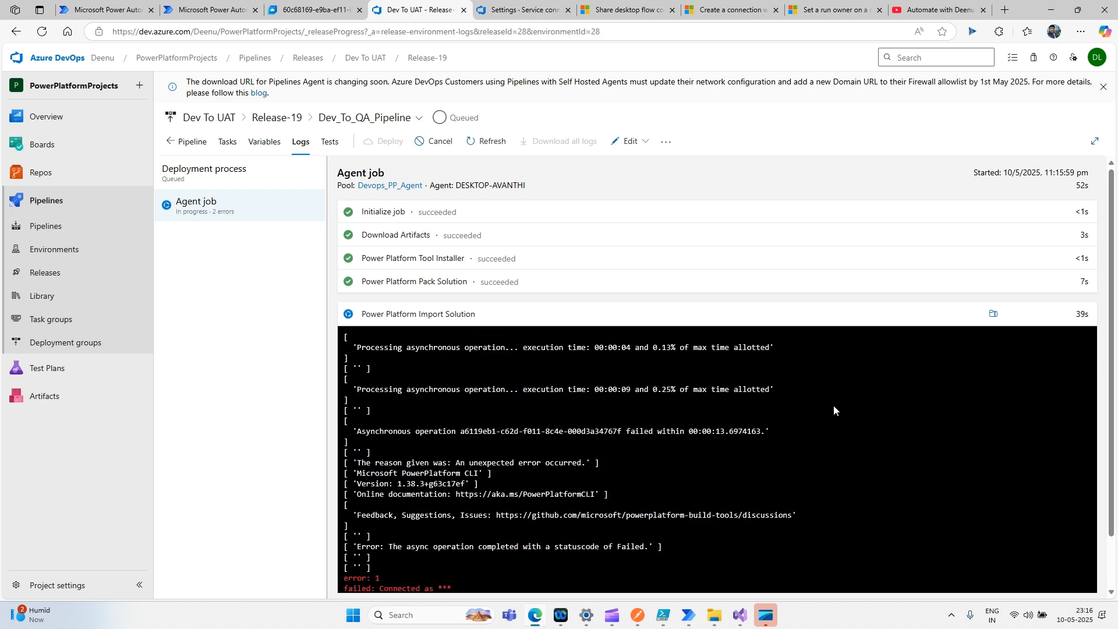
- Open the latest AutomateWithDeenu import's 403 ConnectionAuthorizationFailed message and highlight the caller object id
click(189, 13)
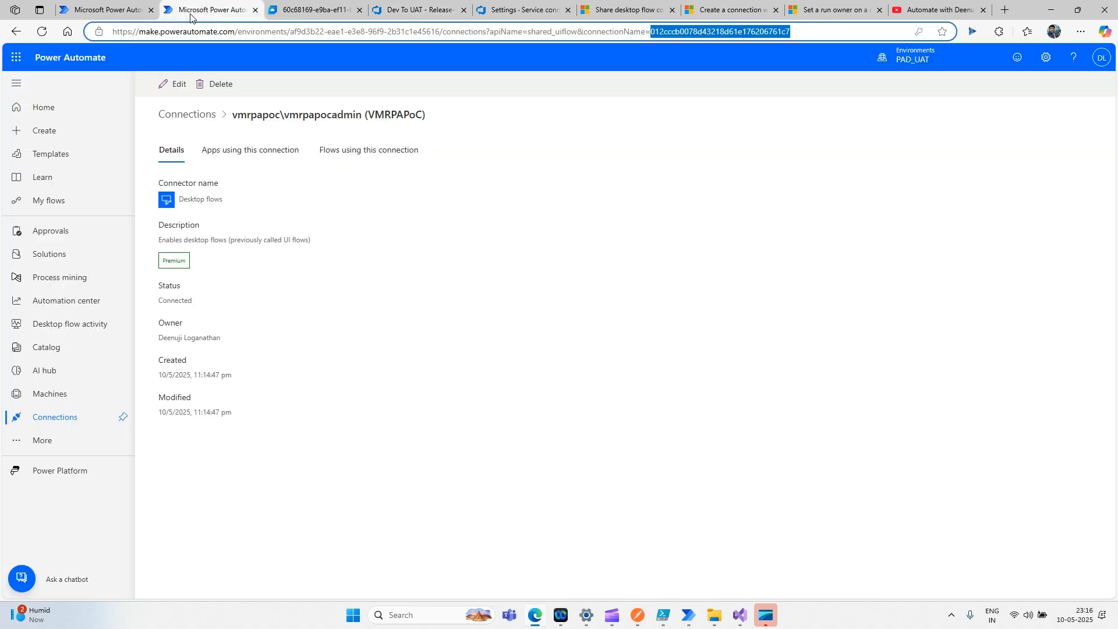
click(123, 13)
click(276, 143)
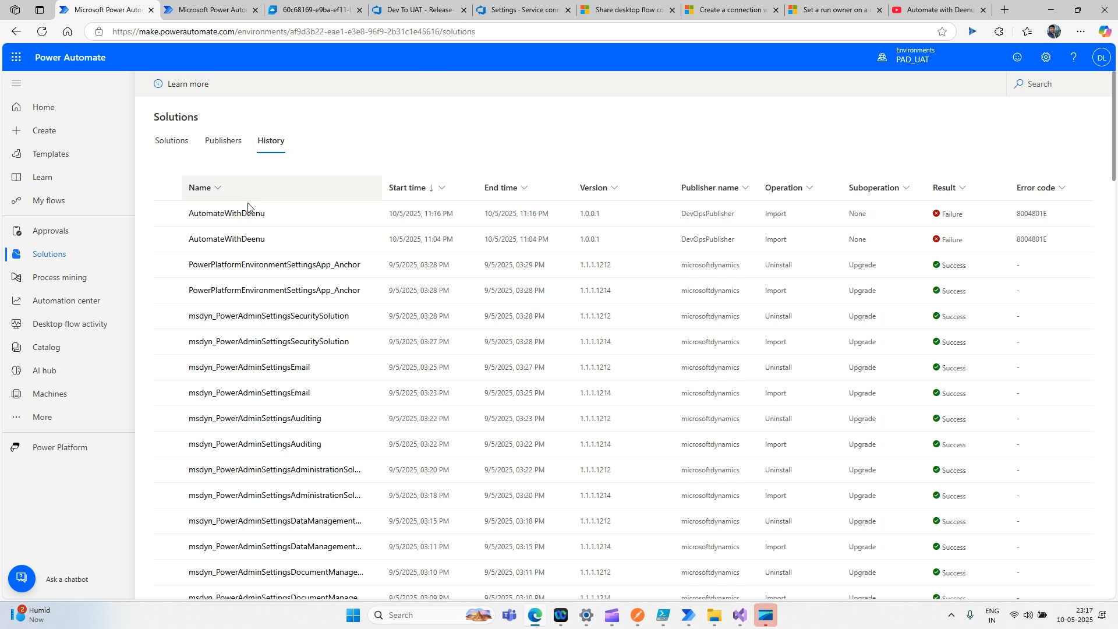
click(223, 219)
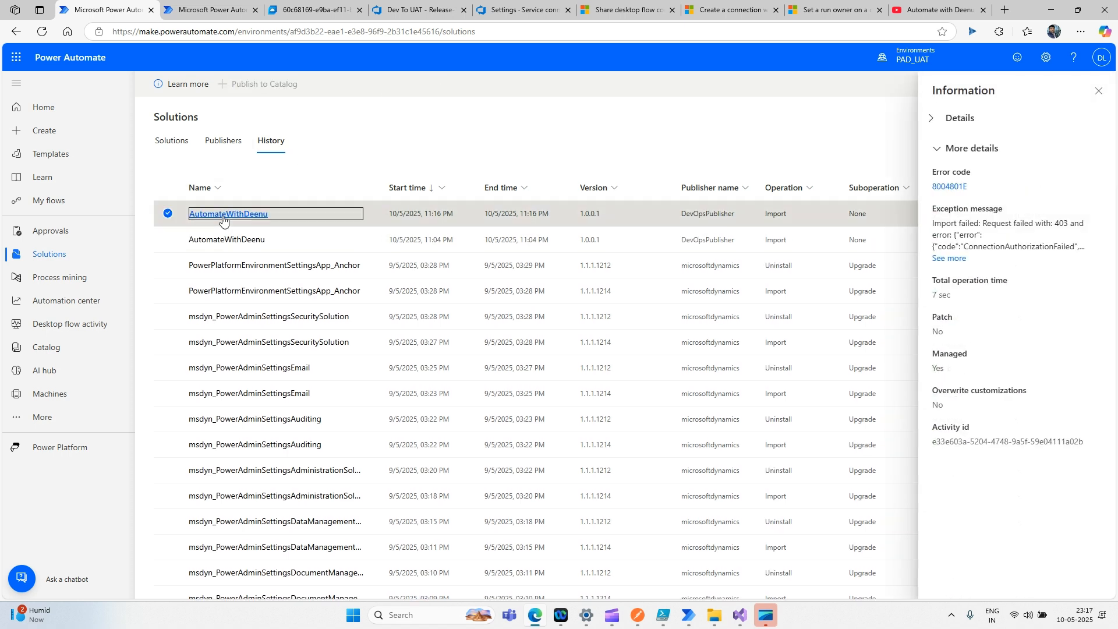
click(949, 258)
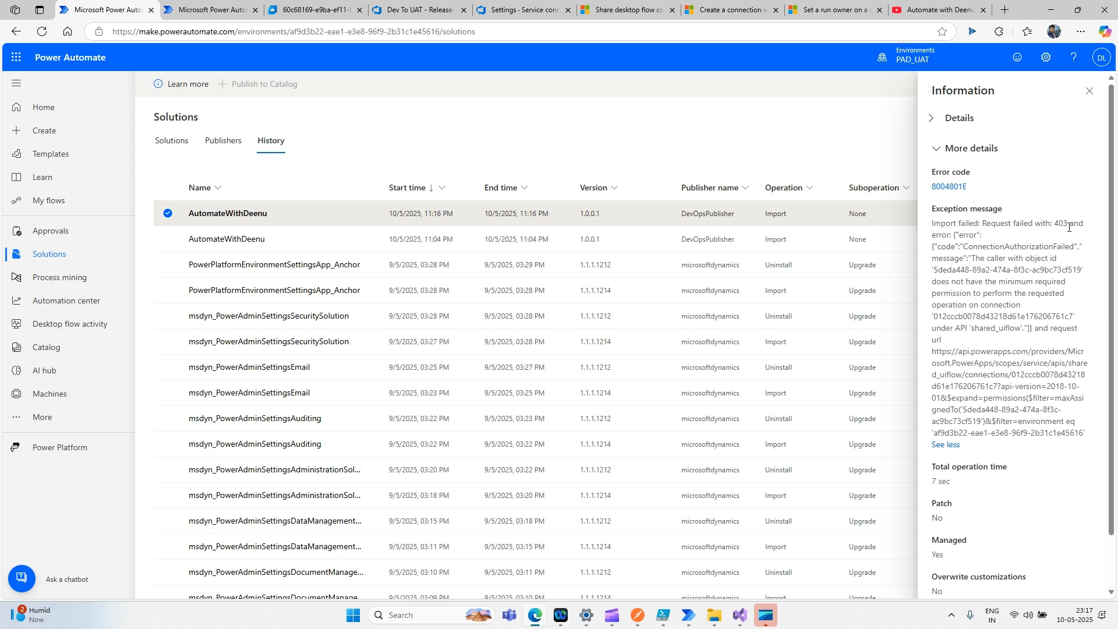
double_click(1003, 246)
click(1003, 259)
drag(932, 269, 1083, 272)
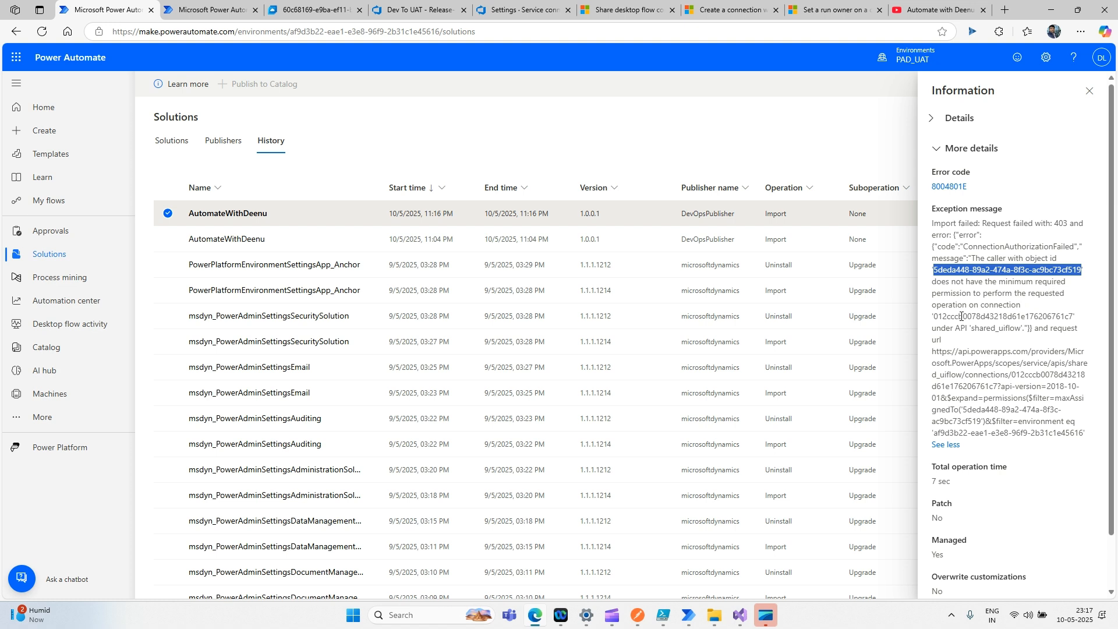
click(999, 303)
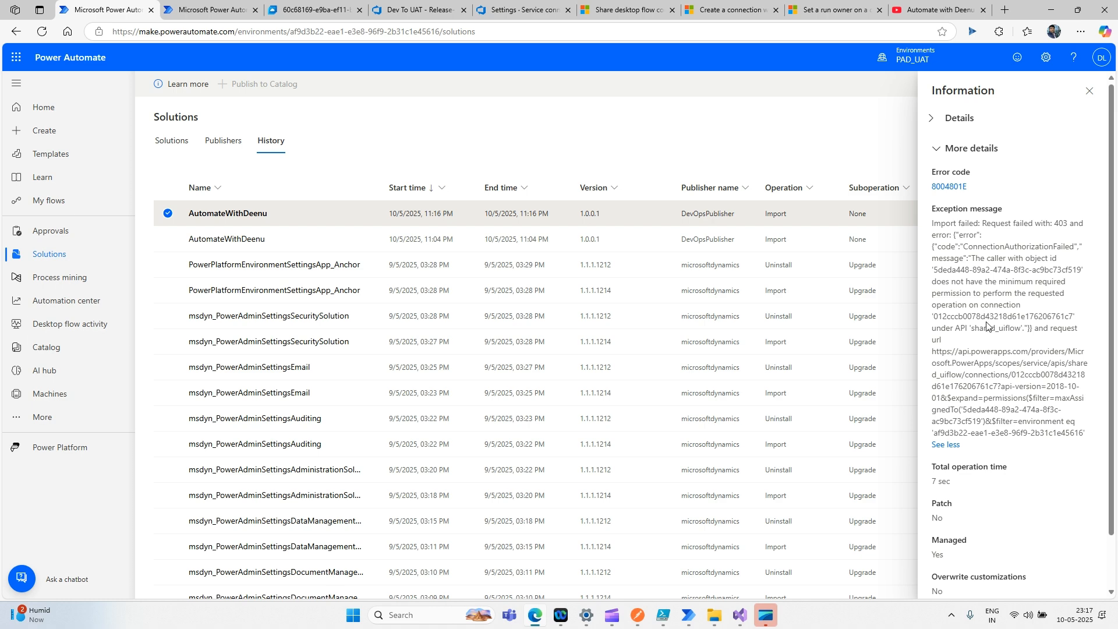
scroll(988, 324, down, 2)
scroll(988, 325, up, 2)
- Bring up the 'Share desktop flow connections with service principal users' article and scroll to Business value and Feature details
click(627, 10)
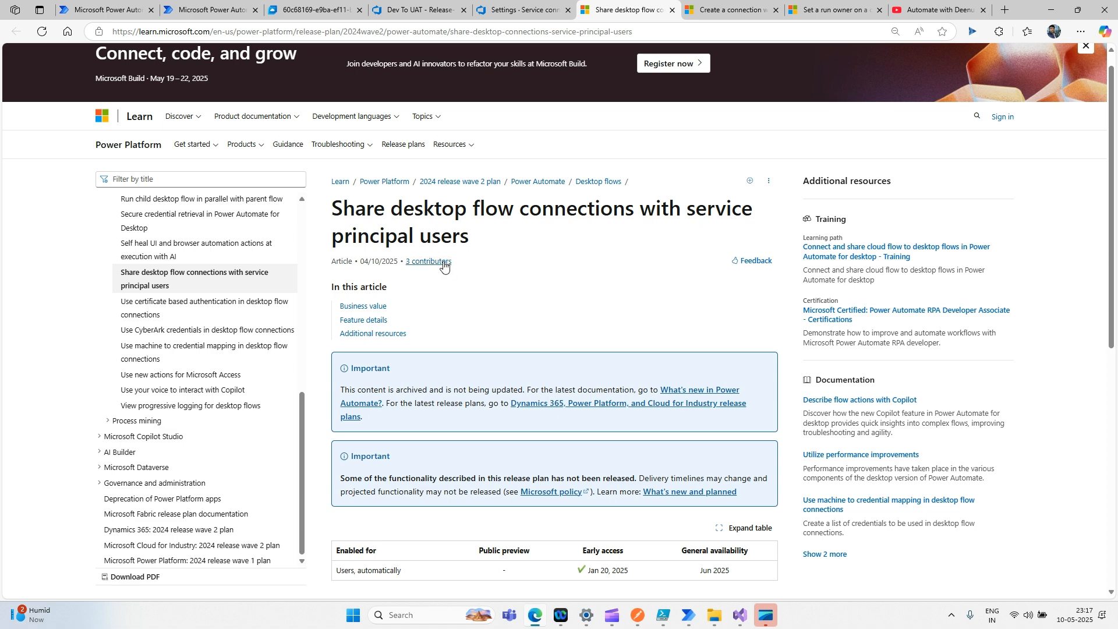
scroll(536, 266, down, 5)
scroll(536, 266, down, 2)
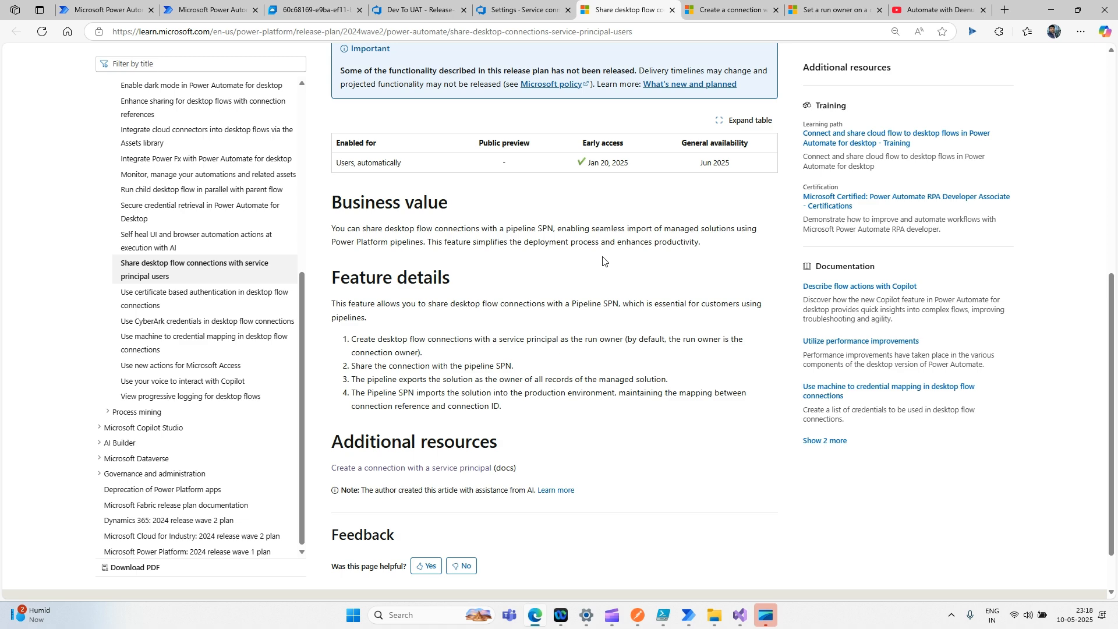
scroll(440, 326, down, 2)
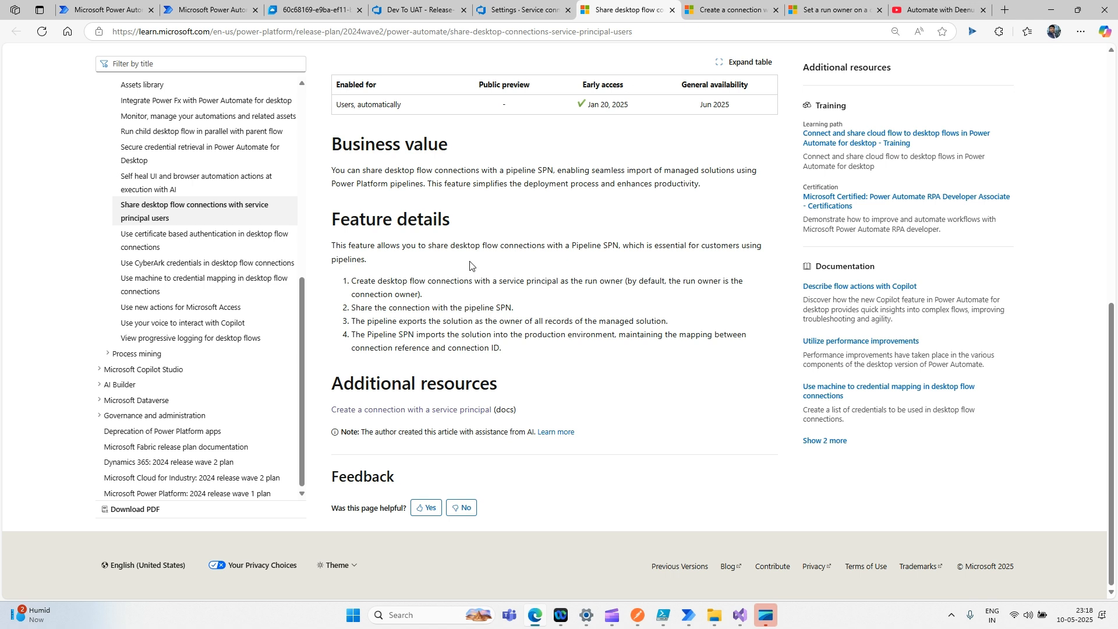
- Highlight the term SPN in the feature details, then scroll back toward the article's top
double_click(609, 245)
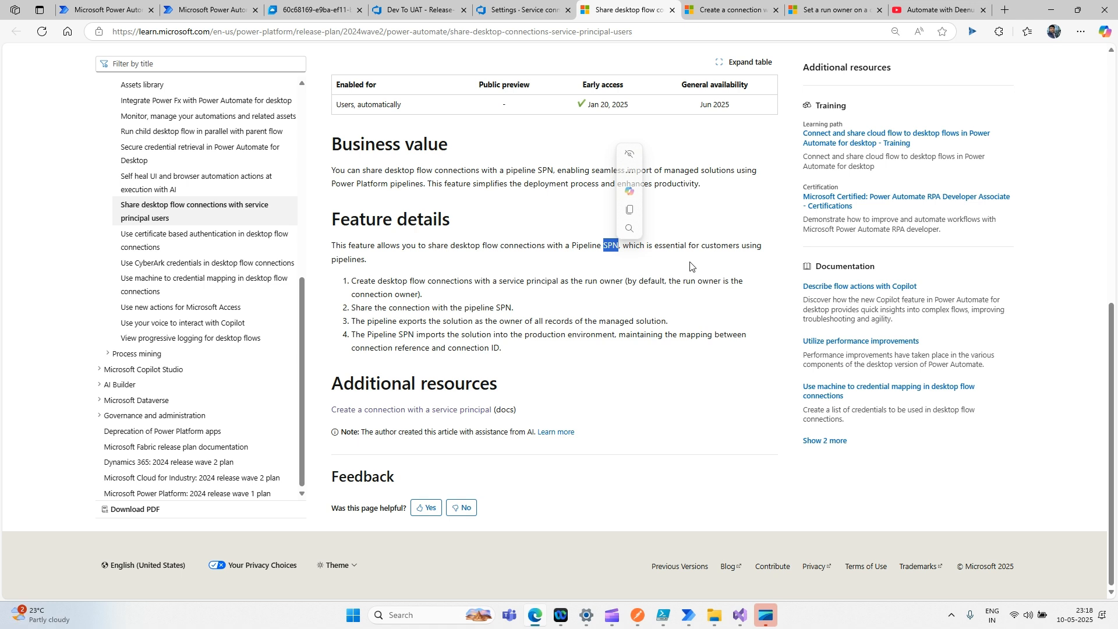
click(395, 271)
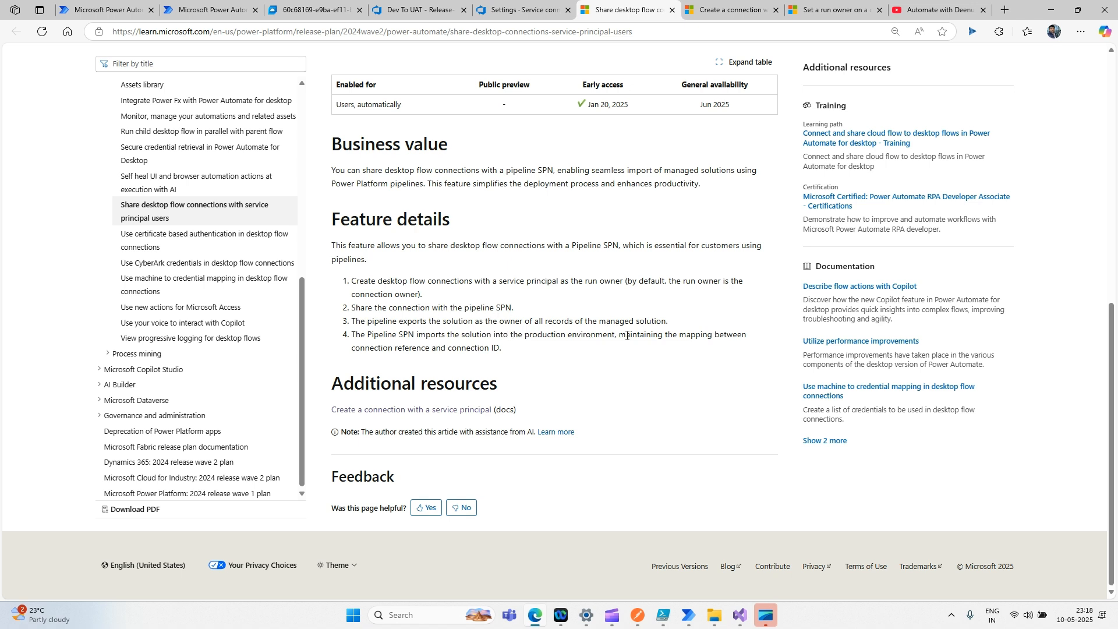
scroll(603, 346, up, 7)
scroll(603, 347, up, 1)
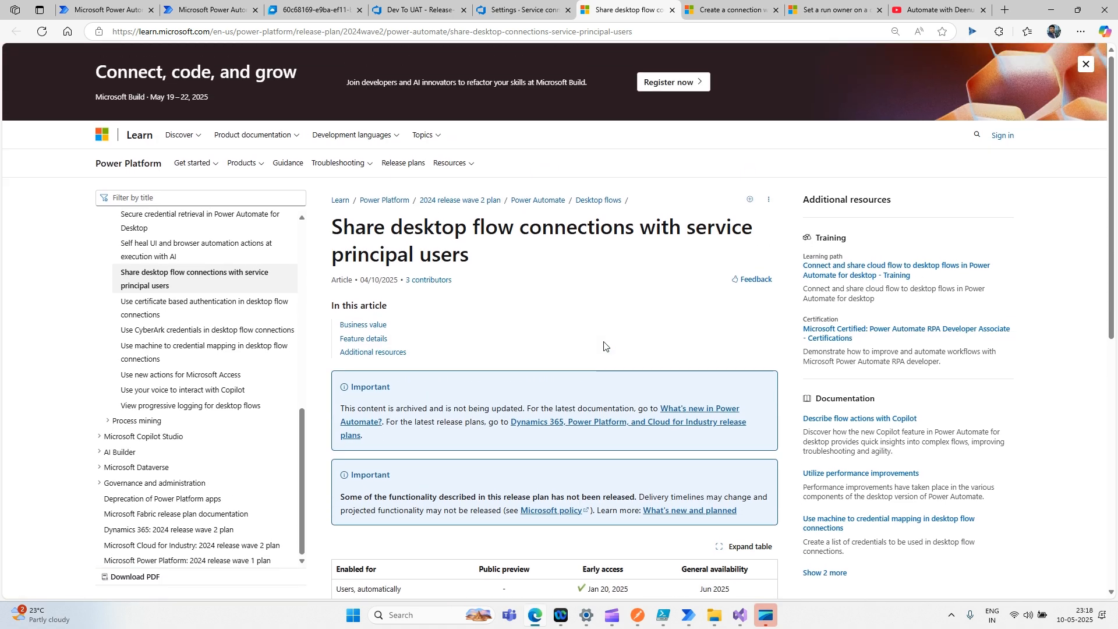
scroll(604, 347, down, 2)
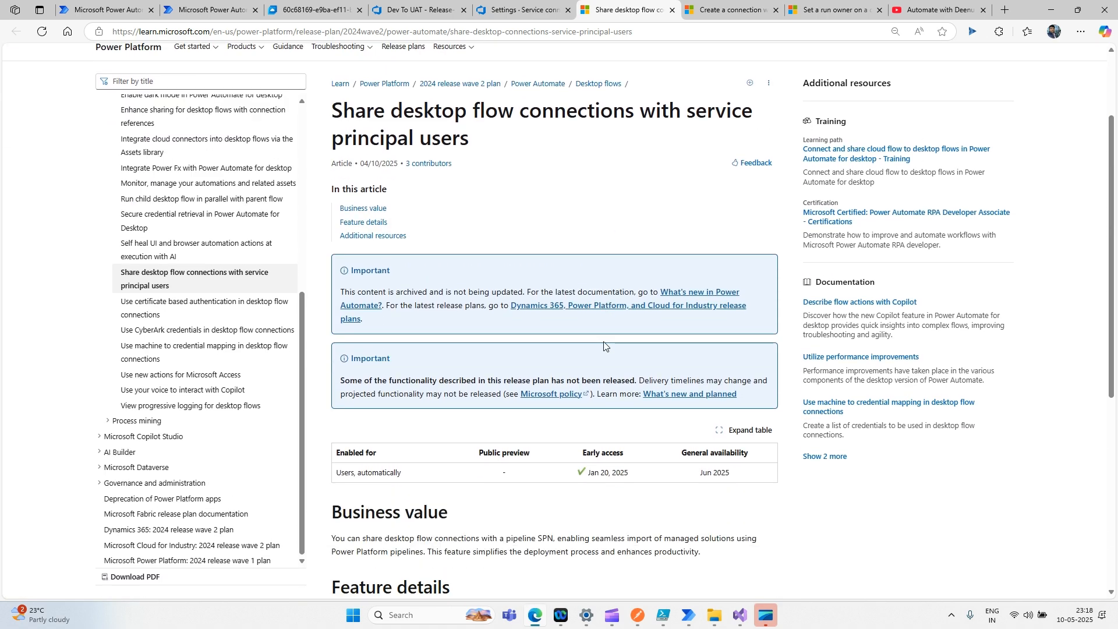
- Show the 'Create a connection with a service principal' article, scrolled down to its HTTP PUT sample
click(728, 14)
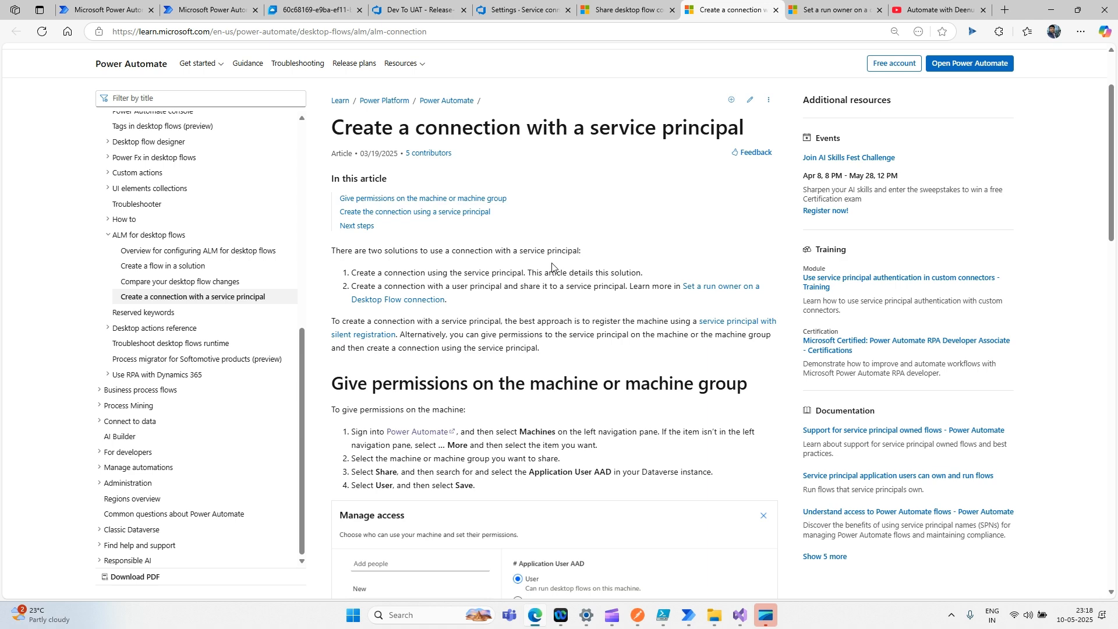
scroll(454, 266, down, 3)
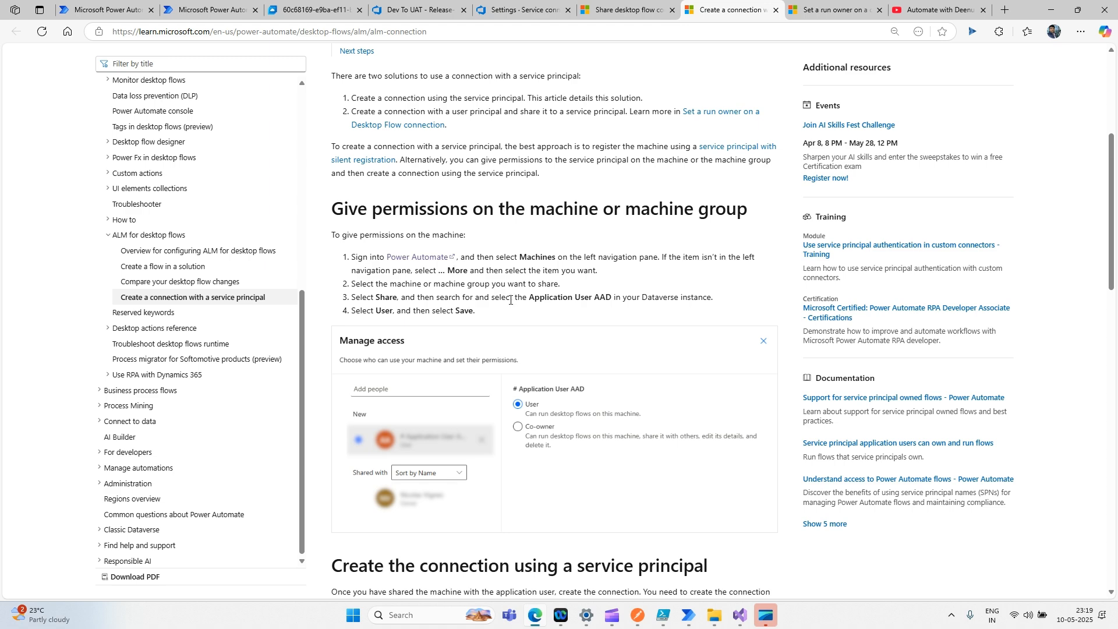
scroll(510, 300, down, 7)
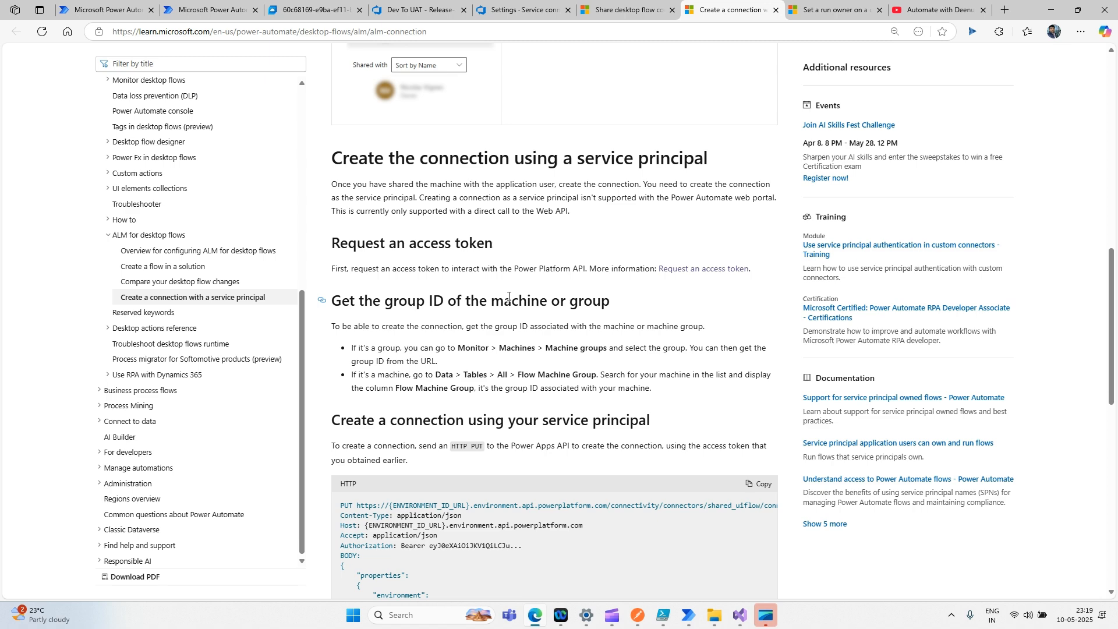
scroll(508, 297, down, 3)
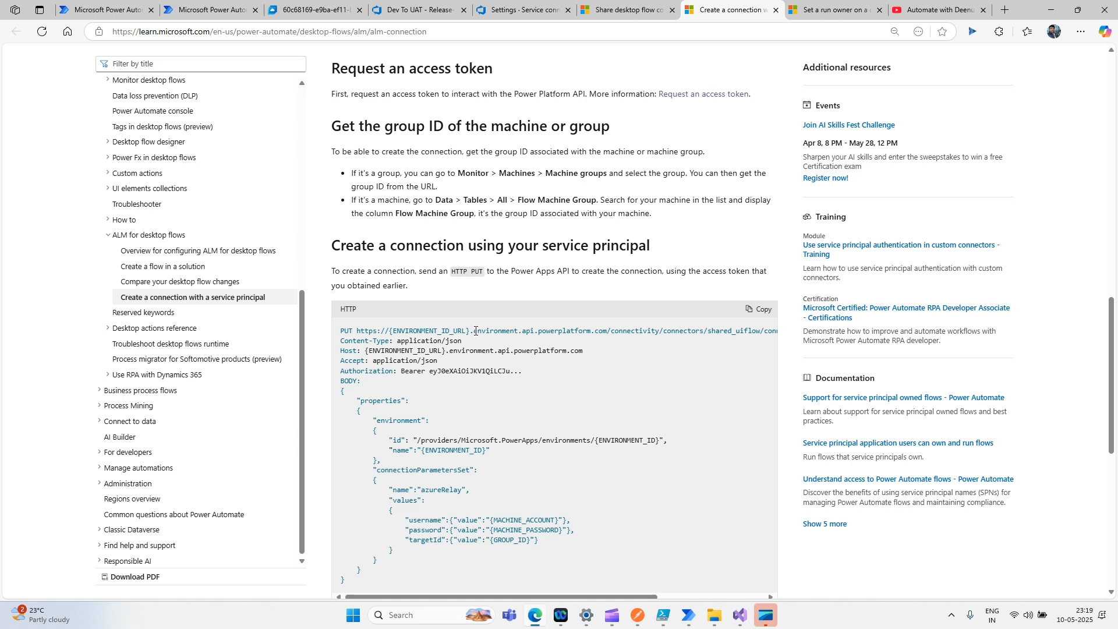
- Select the connection endpoint URL in the PUT request, then go to the run-owner article
drag(475, 331, 776, 332)
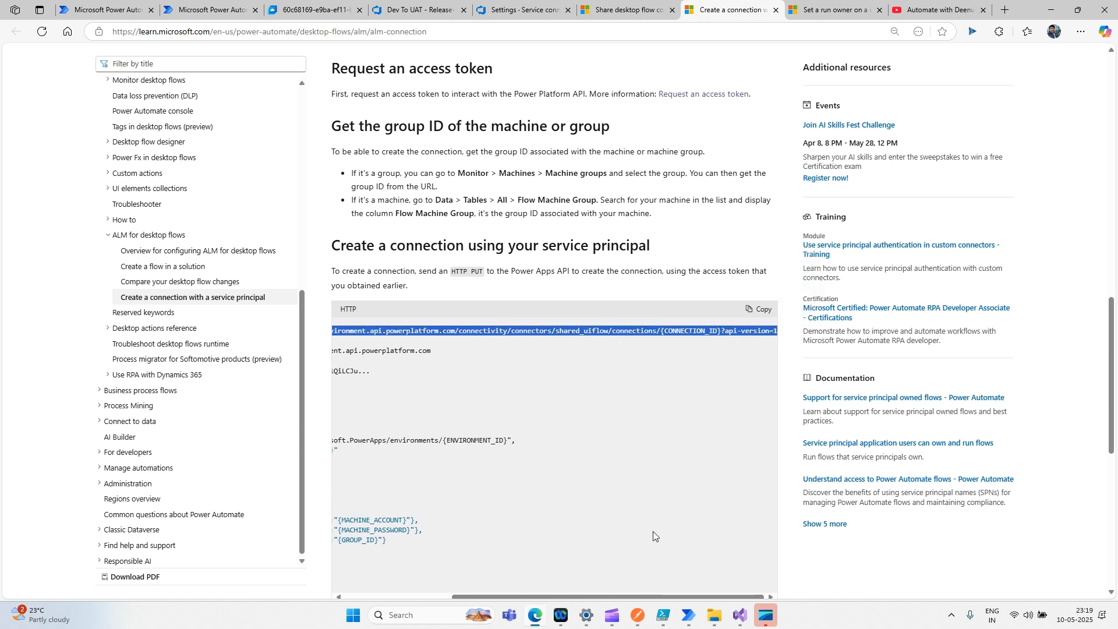
drag(561, 598, 416, 597)
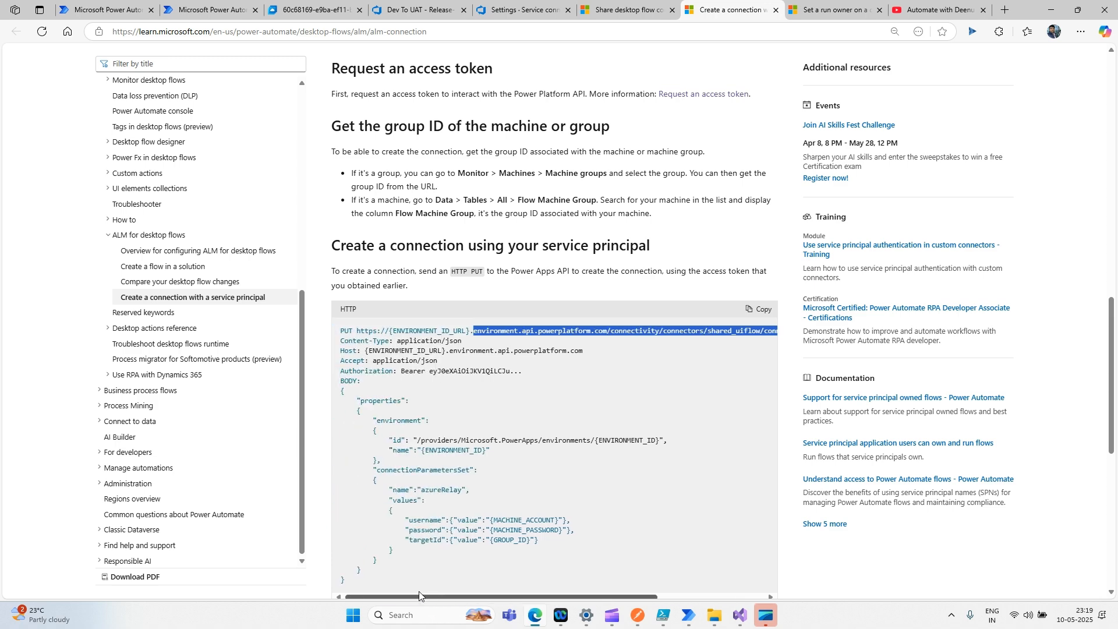
scroll(557, 395, down, 2)
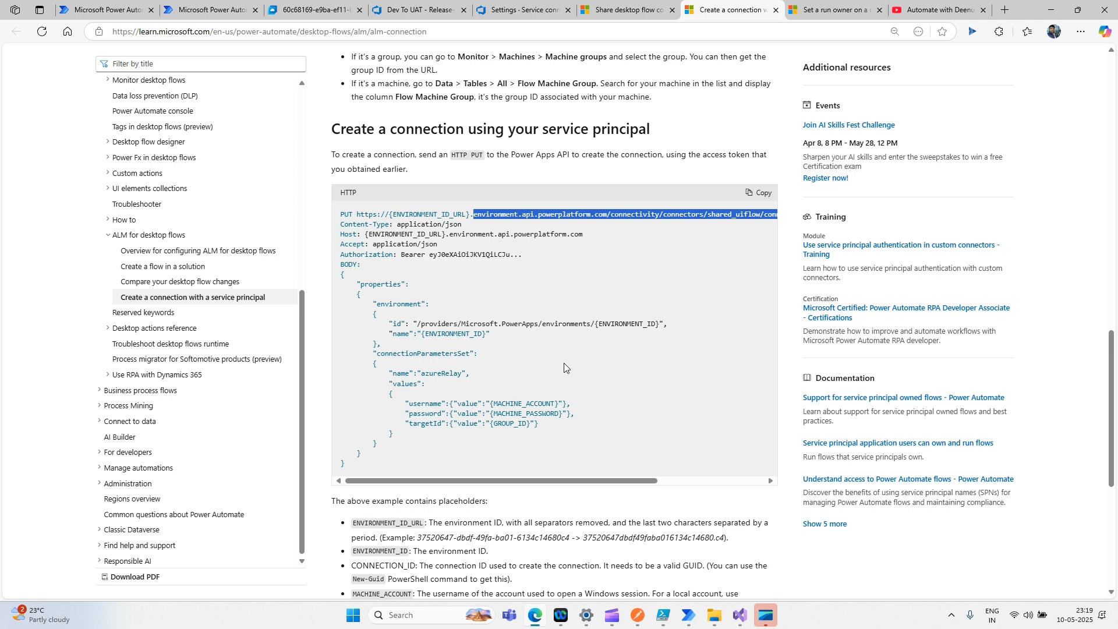
scroll(563, 367, down, 5)
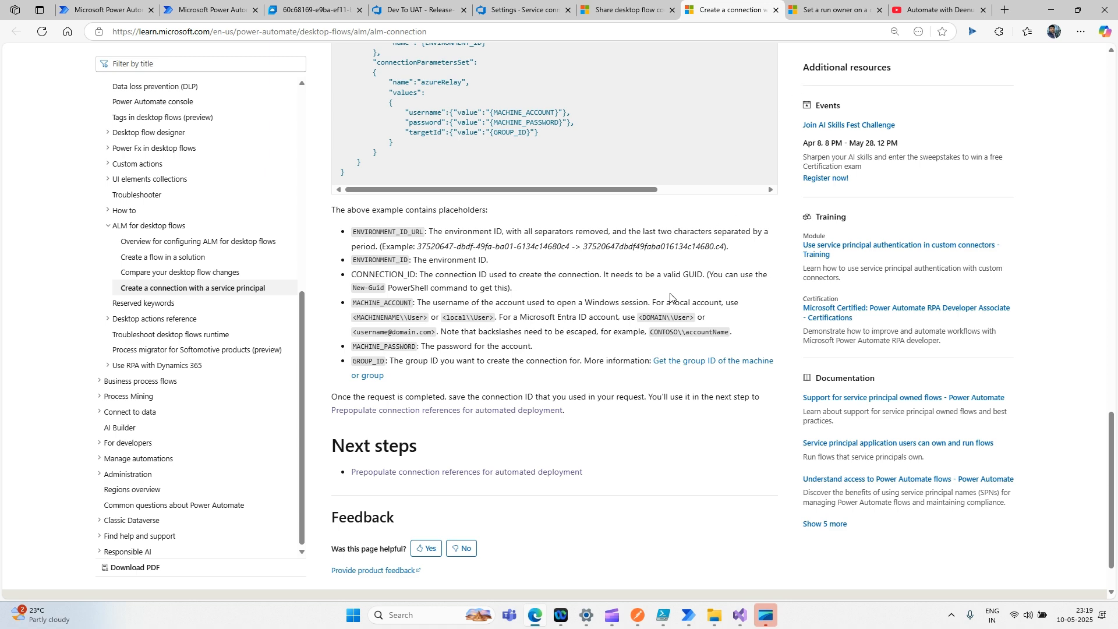
scroll(670, 296, up, 4)
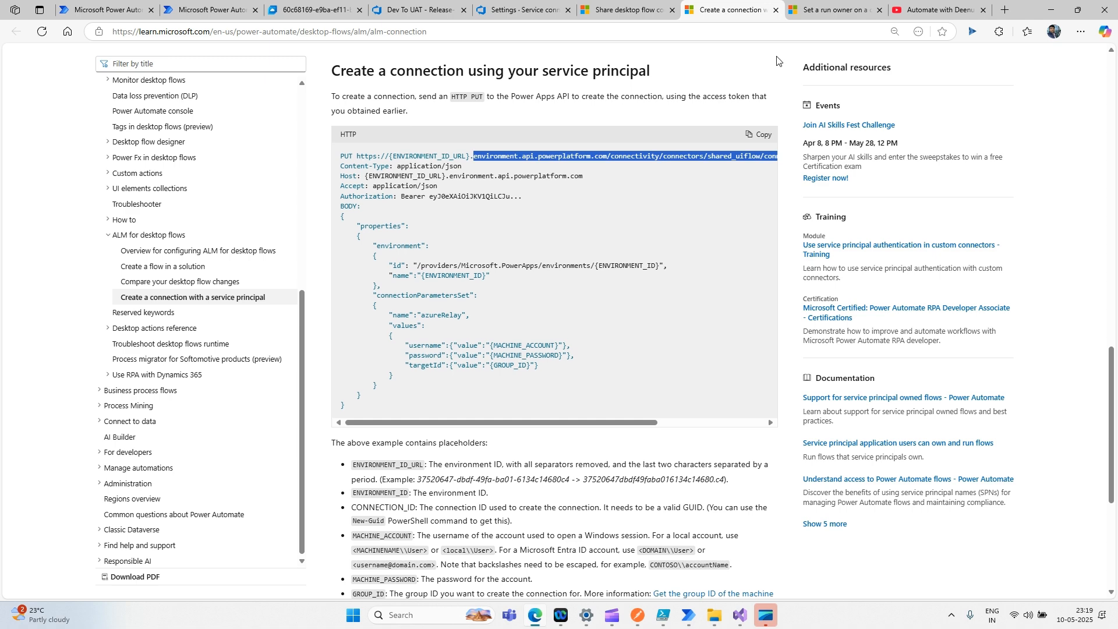
click(827, 11)
- Read the run-owner article's intro and highlight the sentence about the new run owner role
scroll(638, 325, down, 3)
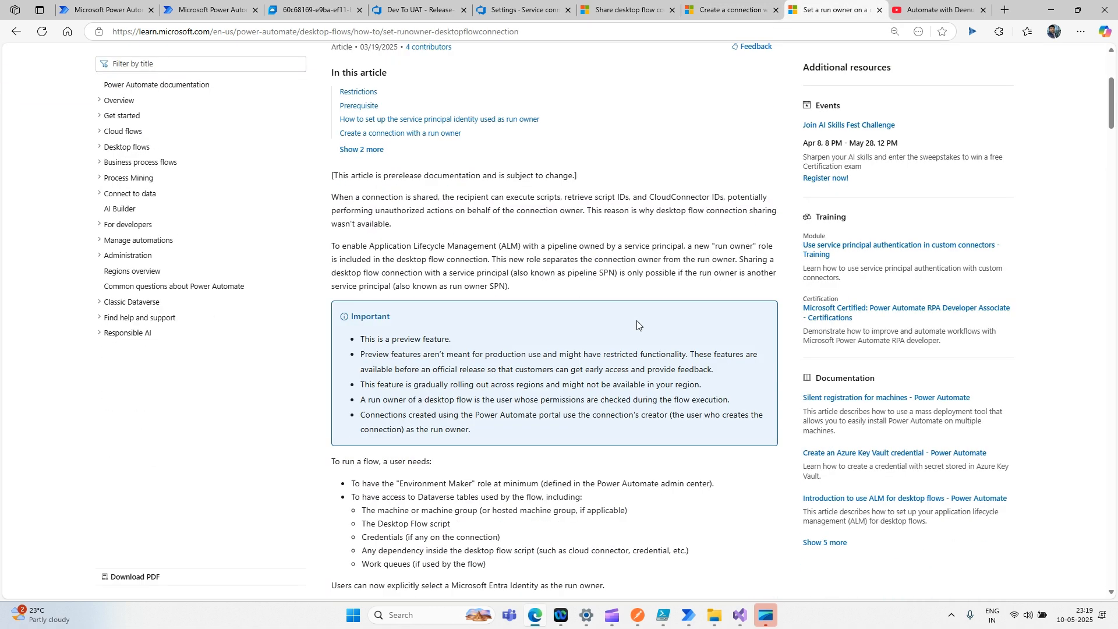
scroll(494, 204, up, 2)
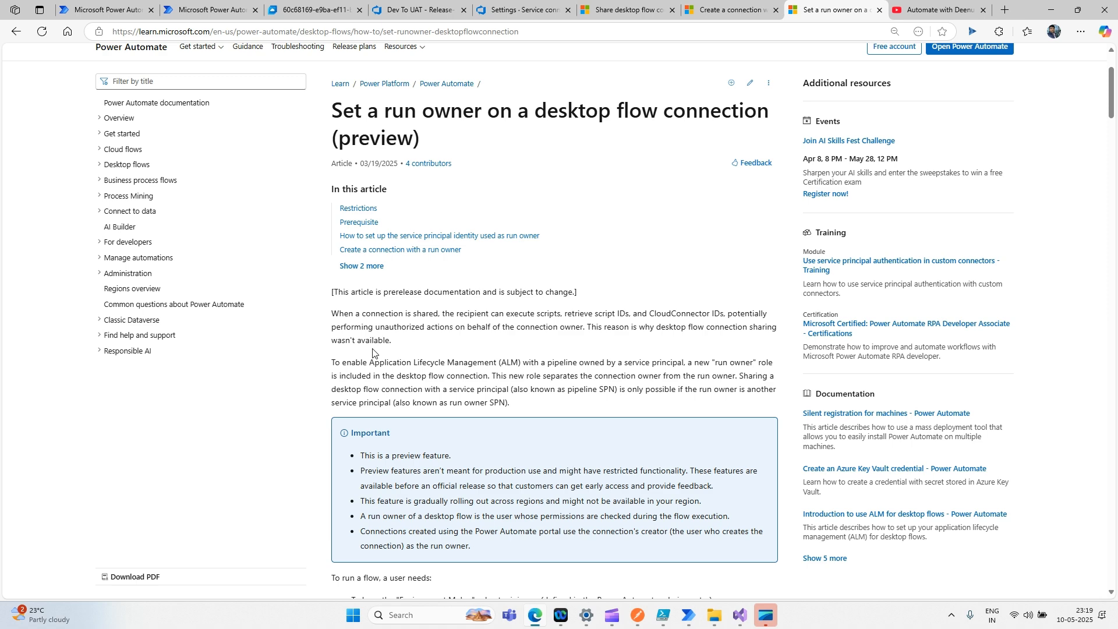
scroll(372, 353, down, 2)
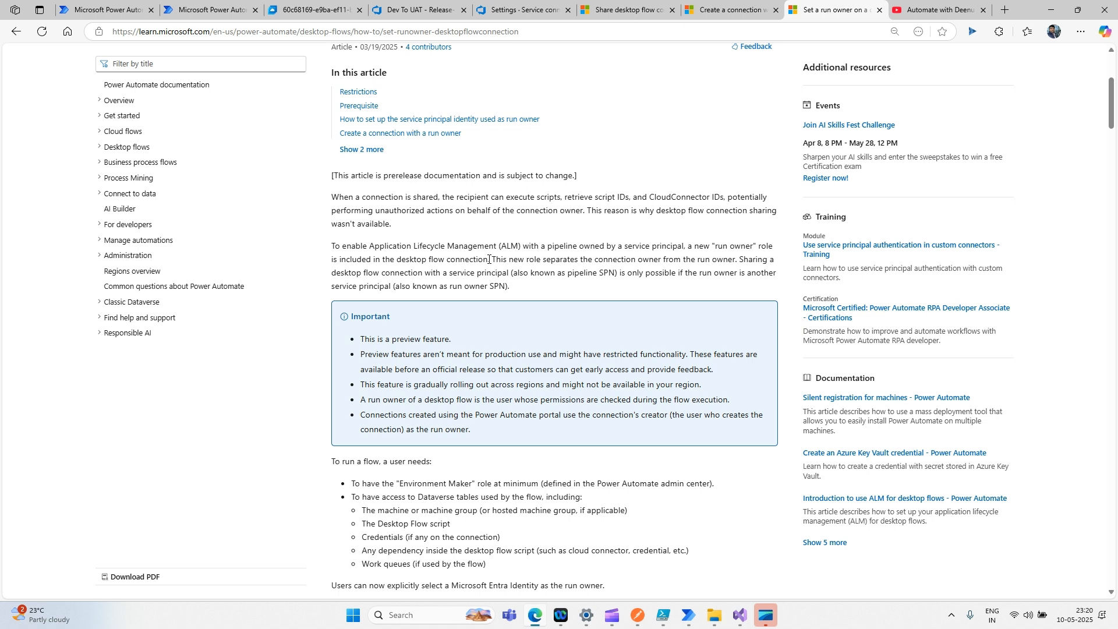
drag(488, 261, 329, 251)
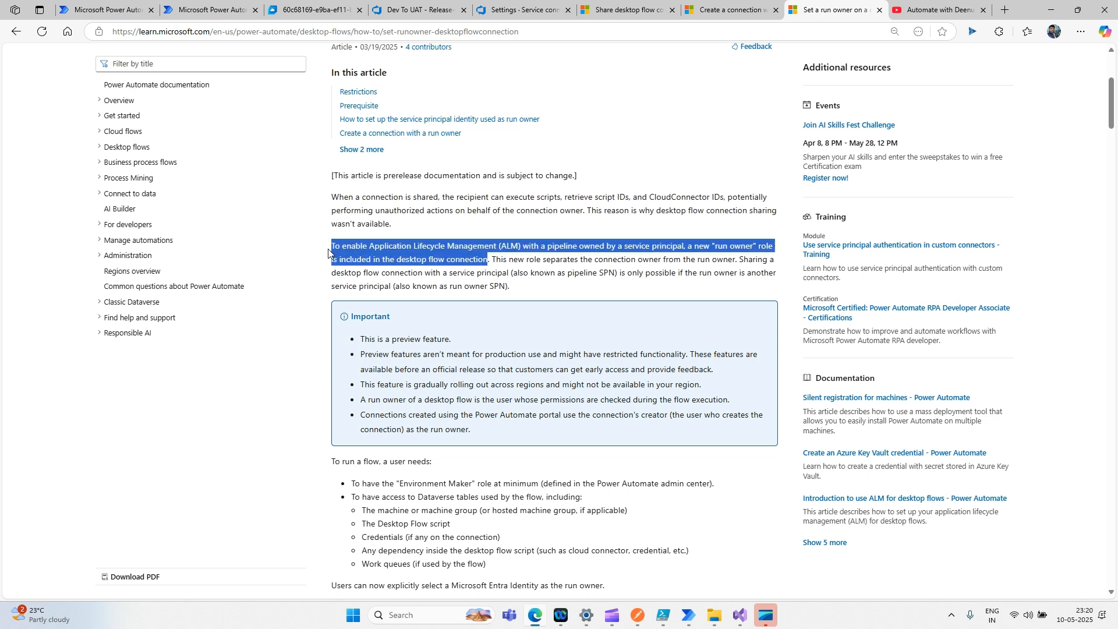
drag(328, 252, 328, 252)
- Scroll through the JSON samples, marking the APP_ID placeholder, down to Connection creation response
scroll(599, 321, down, 8)
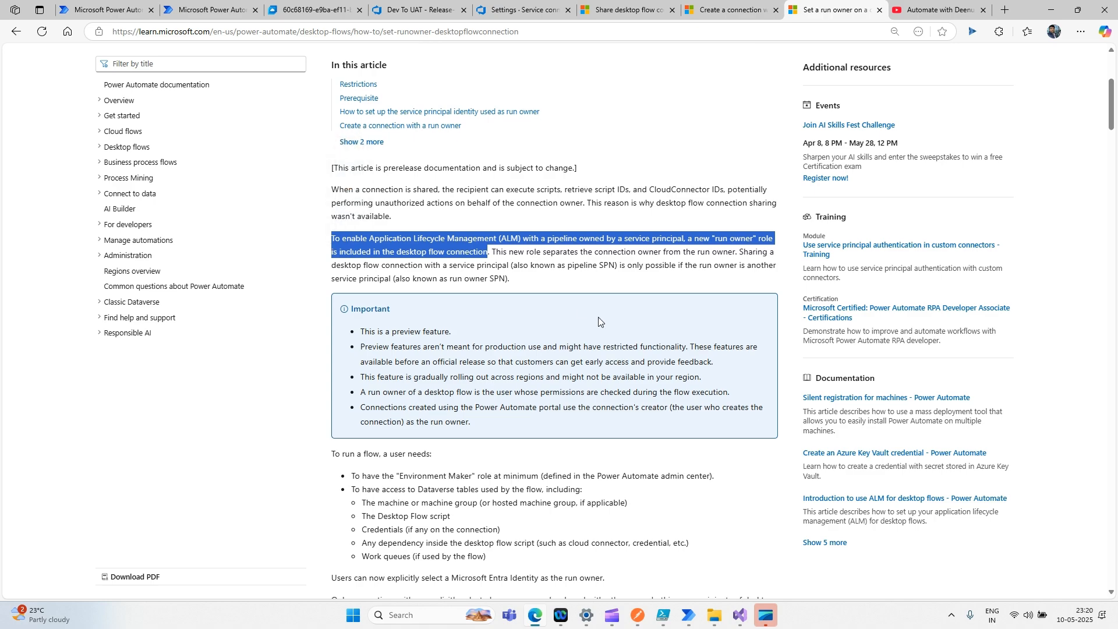
scroll(599, 321, down, 7)
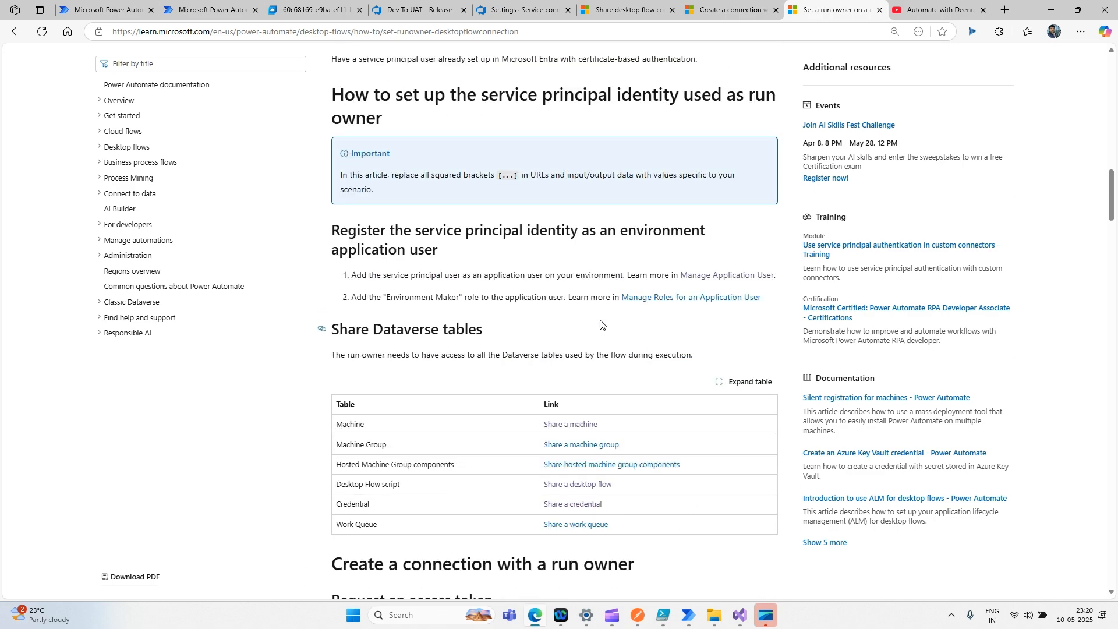
scroll(601, 325, down, 5)
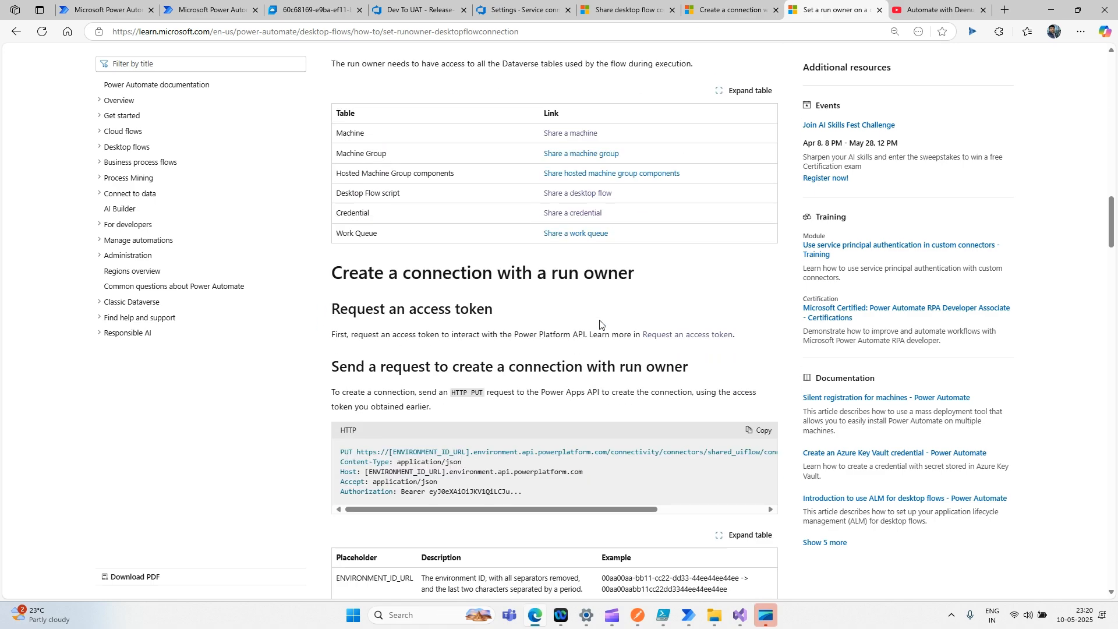
scroll(600, 324, down, 4)
scroll(563, 291, down, 4)
scroll(568, 299, down, 9)
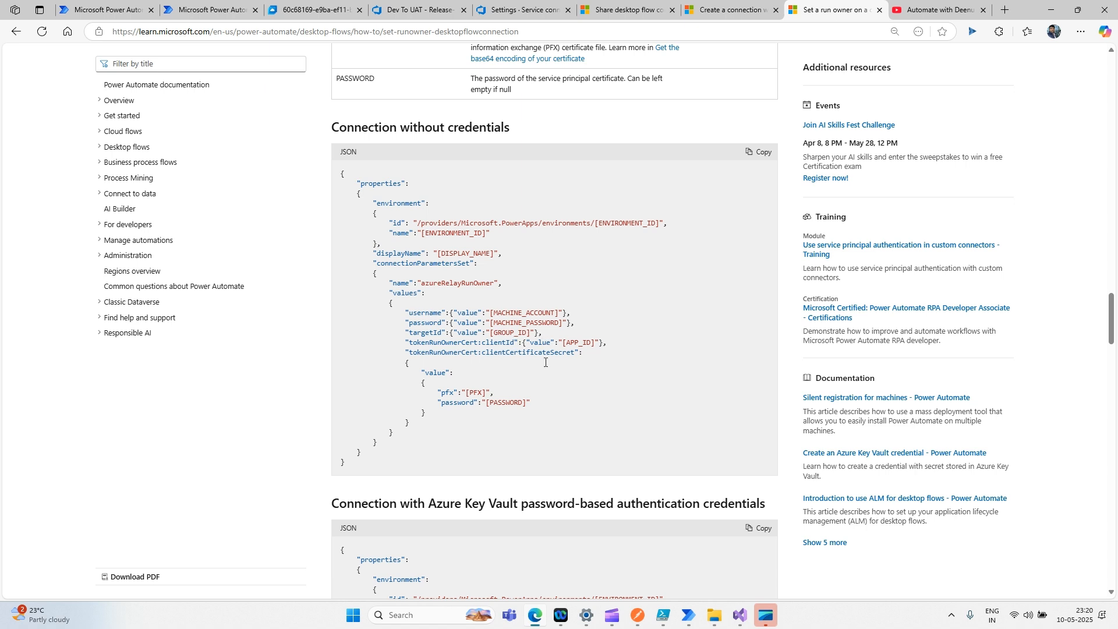
drag(564, 341, 599, 343)
scroll(503, 399, down, 20)
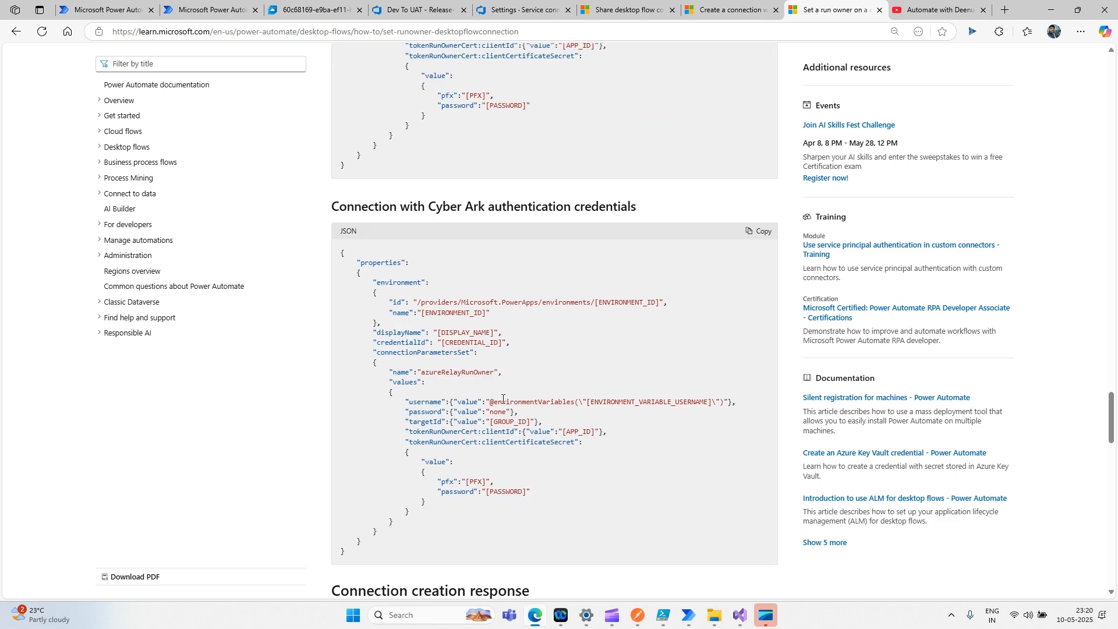
scroll(503, 402, up, 3)
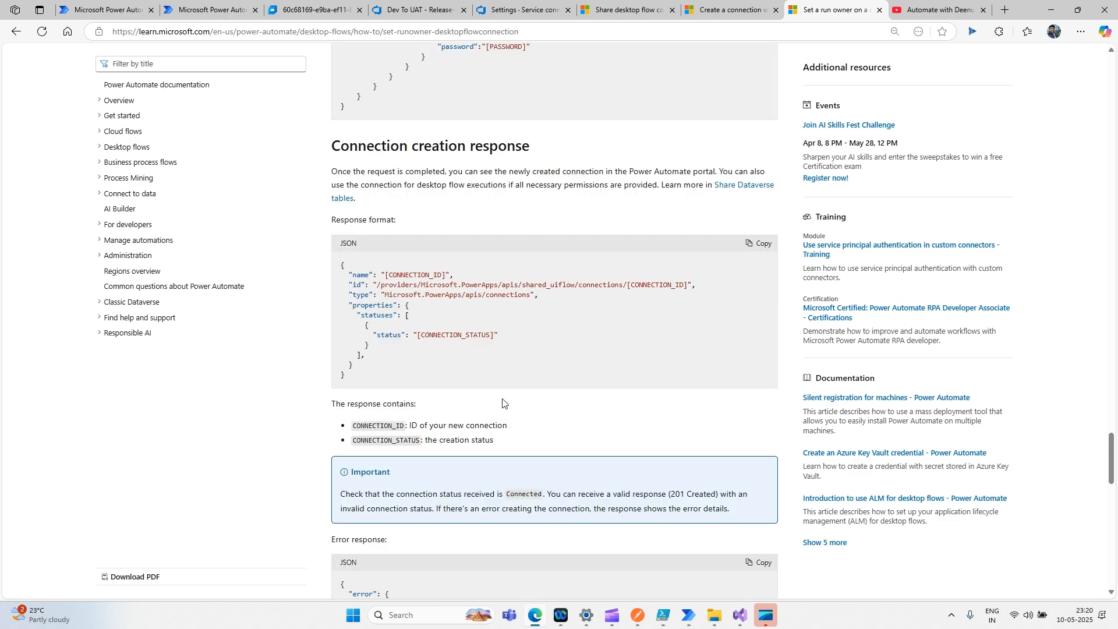